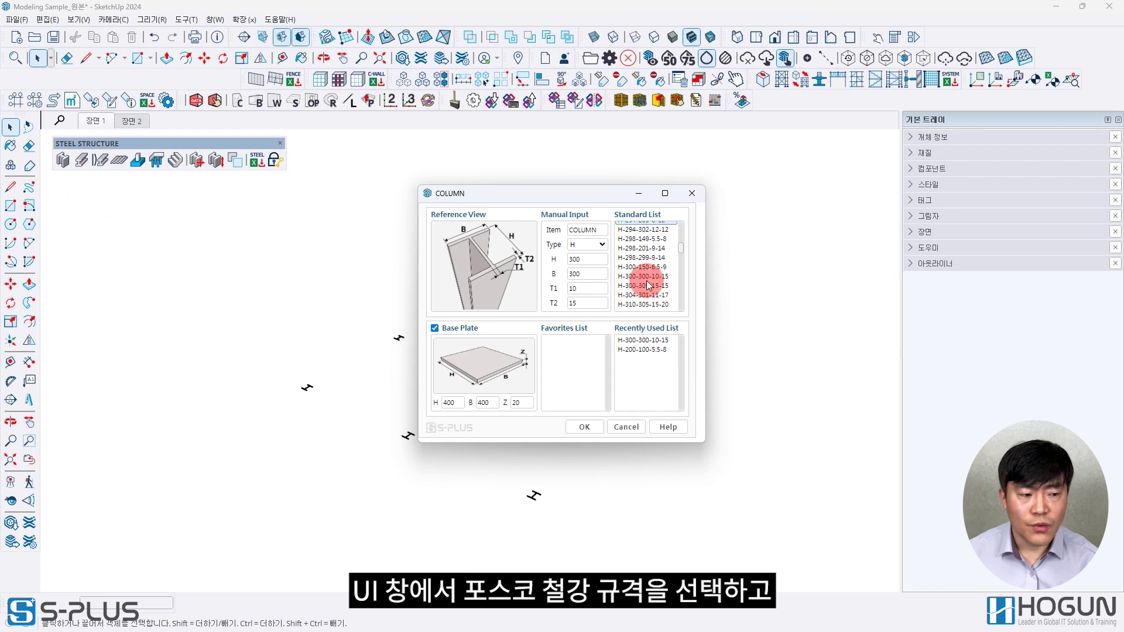
click(583, 428)
click(592, 466)
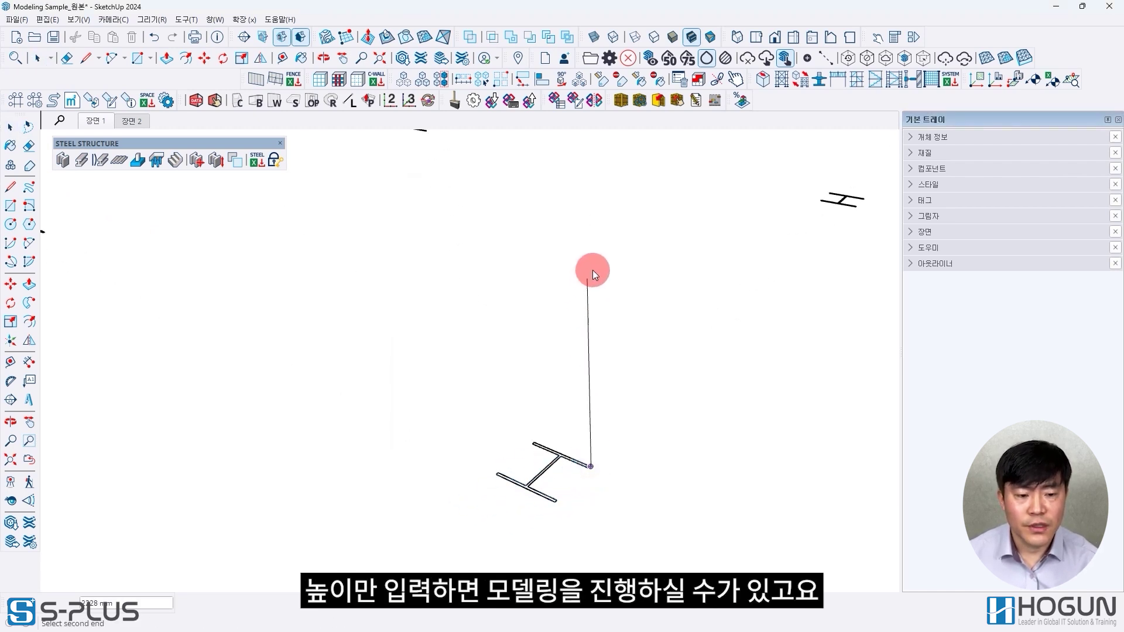
text(5000)
key(Return)
key(space)
- Copy the column twice along the row of H profiles at 5000 mm spacing to make a row of three
scroll(620, 220, down, 5)
middle_drag(605, 246, 530, 486)
click(492, 372)
key(m)
key(ctrl)
click(569, 504)
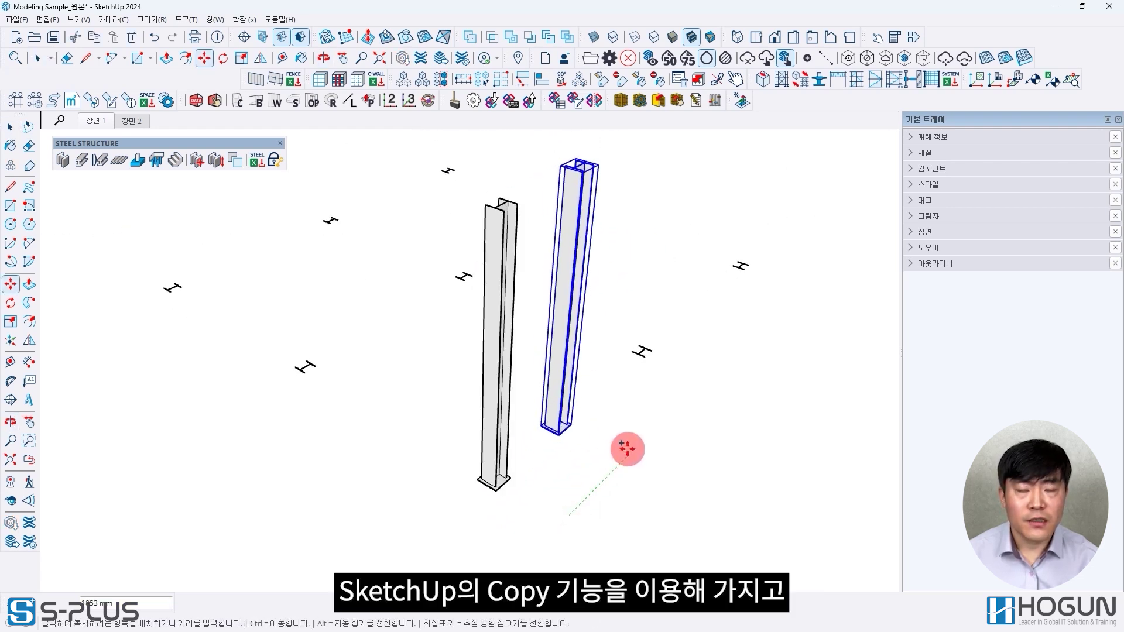
text(5000)
key(Return)
text(*2)
key(Return)
key(space)
- Copy the row of three columns twice at 5000 mm spacing across the remaining H profiles
scroll(586, 452, down, 2)
middle_drag(588, 448, 691, 399)
drag(657, 158, 588, 219)
middle_drag(773, 387, 702, 486)
key(m)
key(ctrl)
click(772, 504)
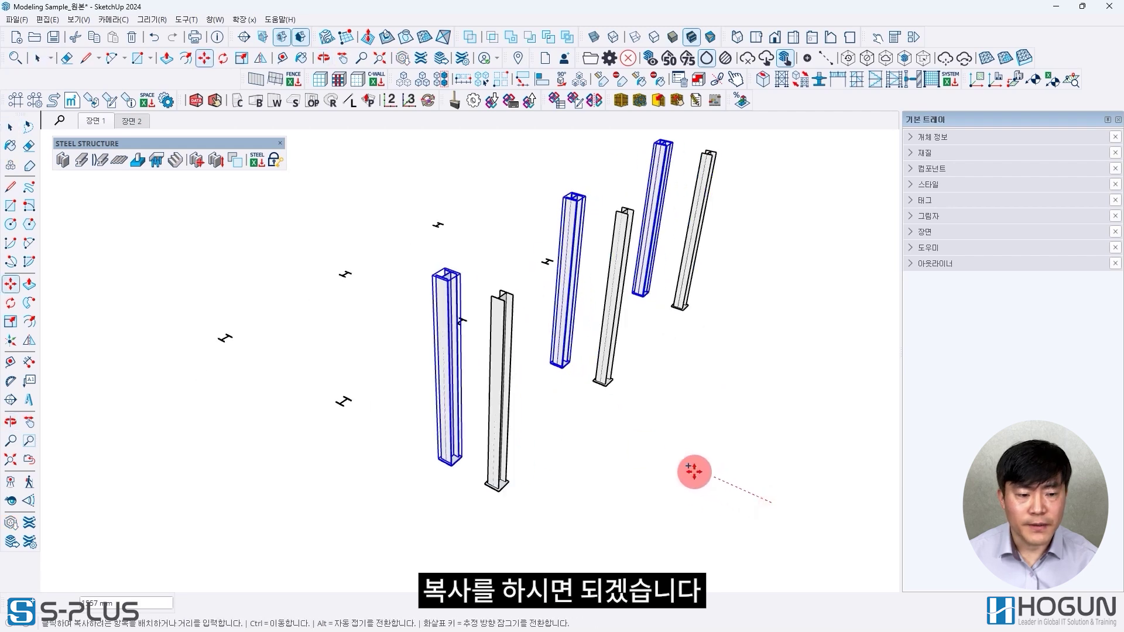
text(5000)
key(Return)
text(*2)
key(Return)
middle_drag(666, 454, 666, 504)
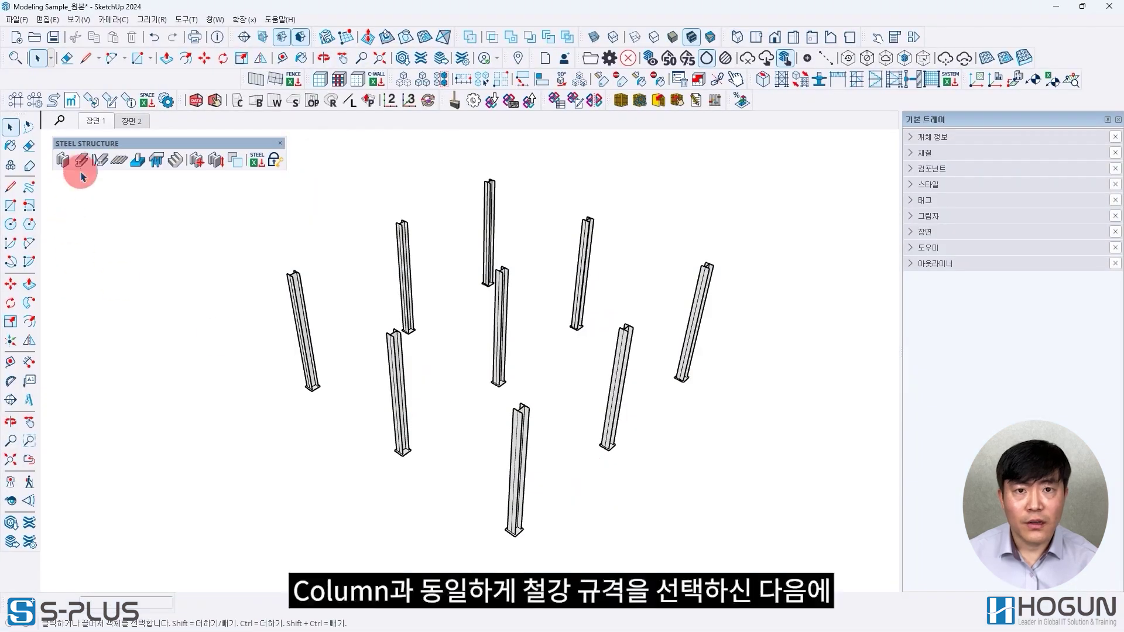
click(80, 164)
click(469, 221)
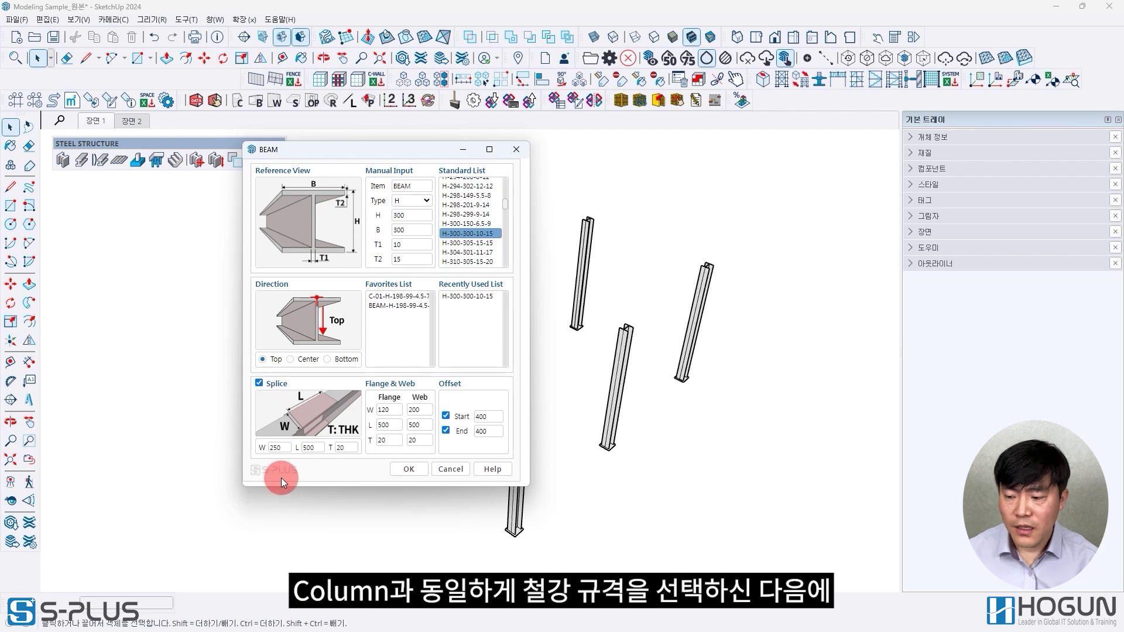
click(409, 469)
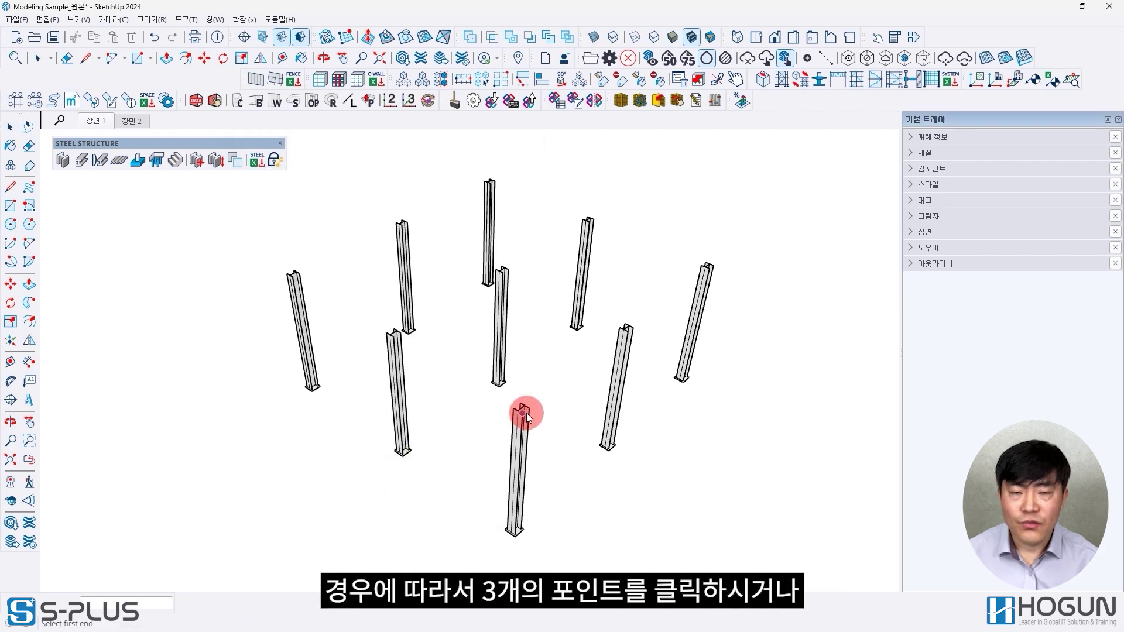
scroll(539, 407, up, 3)
scroll(545, 410, up, 5)
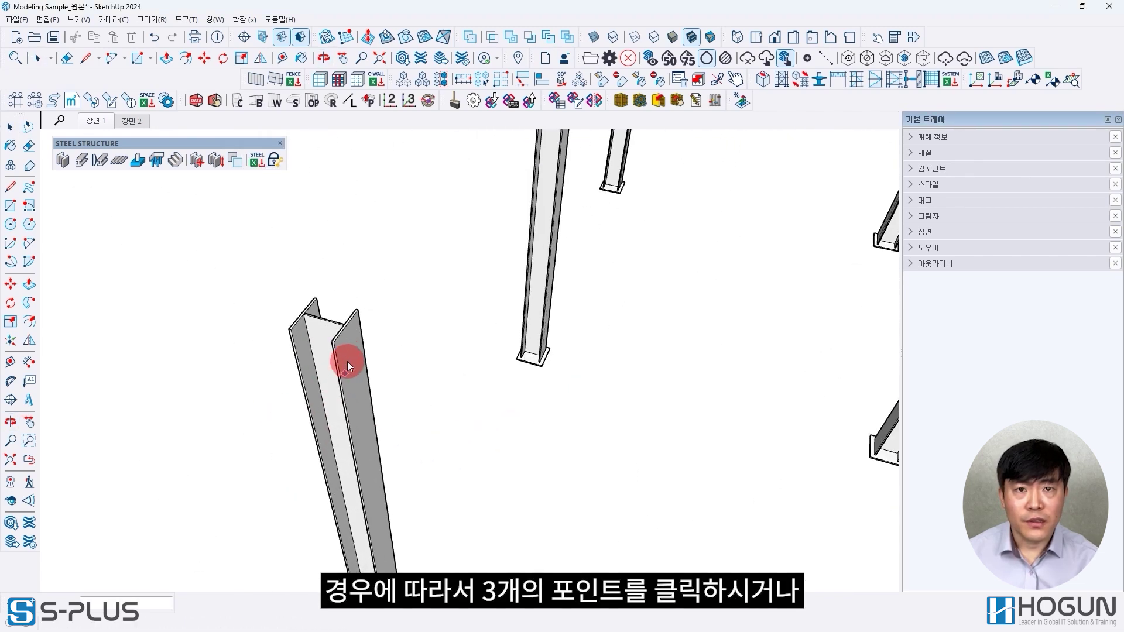
scroll(502, 406, down, 4)
middle_drag(516, 406, 463, 483)
click(713, 375)
scroll(458, 486, up, 5)
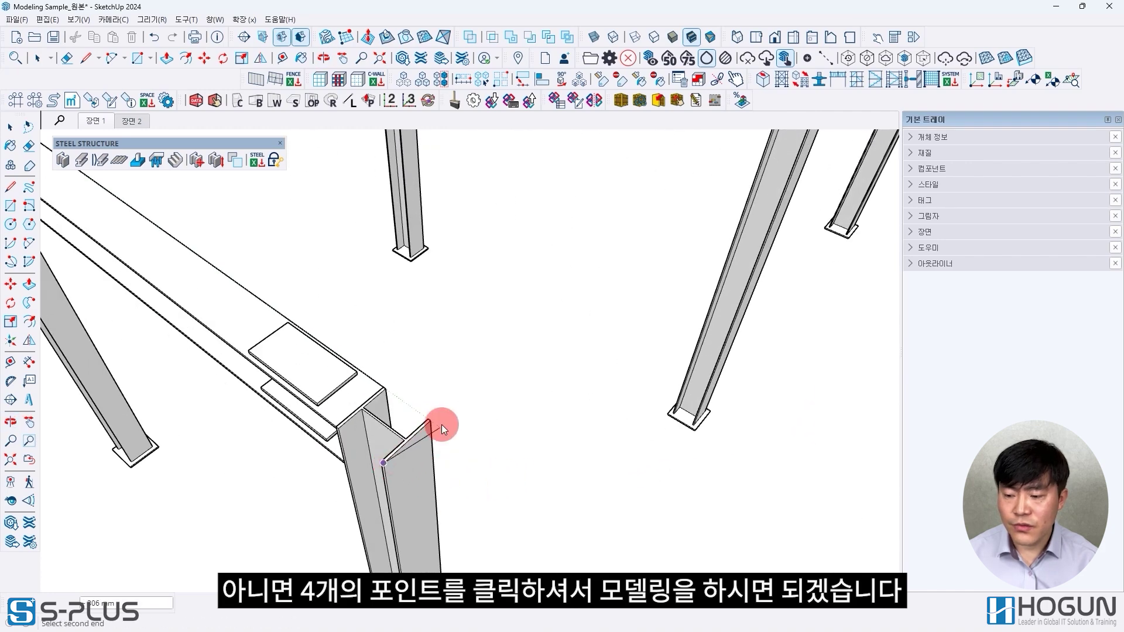
scroll(562, 465, down, 5)
middle_drag(562, 462, 568, 395)
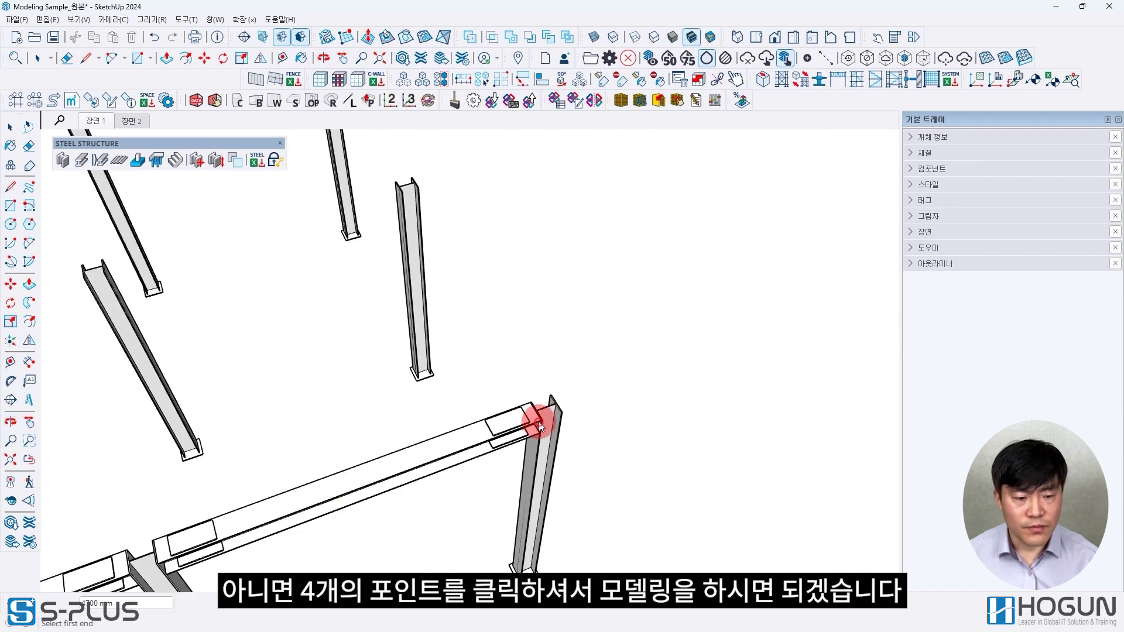
- Draw lines between the tops of the three columns in the middle row
scroll(539, 426, down, 5)
middle_drag(381, 427, 459, 367)
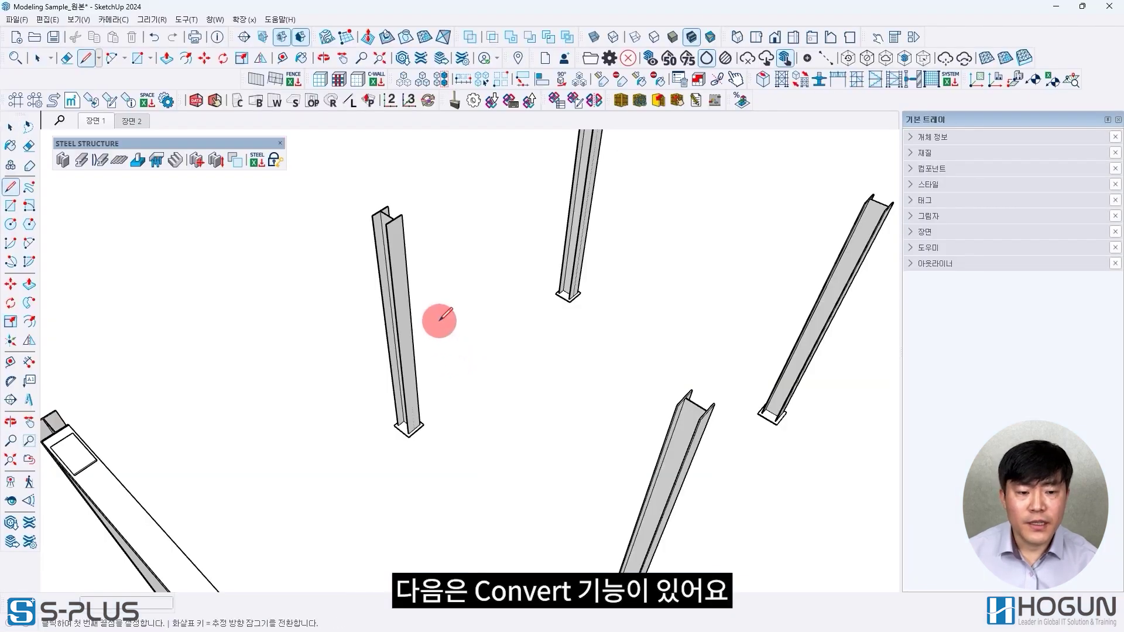
middle_drag(411, 250, 414, 307)
scroll(413, 302, up, 5)
scroll(462, 341, down, 5)
mouse_move(545, 389)
shift+middle_down()
mouse_move(378, 351)
mouse_move(562, 380)
shift+middle_up()
scroll(710, 419, up, 5)
click(710, 410)
middle_drag(711, 410, 431, 381)
scroll(537, 428, down, 5)
shift+middle_drag(820, 415, 695, 422)
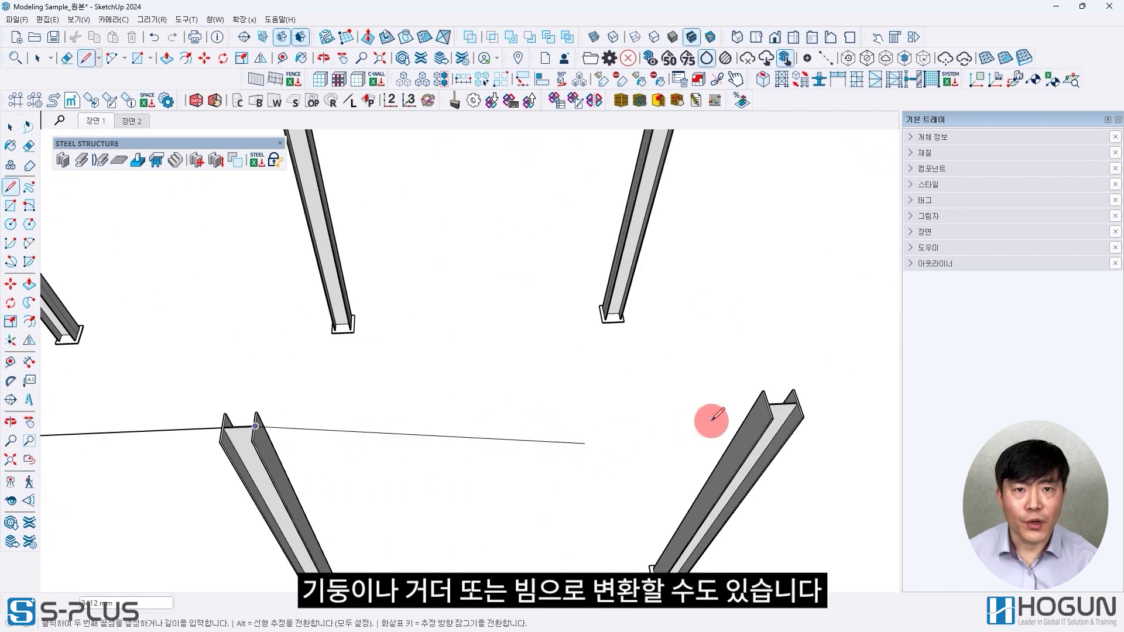
scroll(788, 405, up, 4)
click(791, 406)
key(space)
scroll(537, 449, down, 5)
scroll(537, 448, down, 3)
click(525, 443)
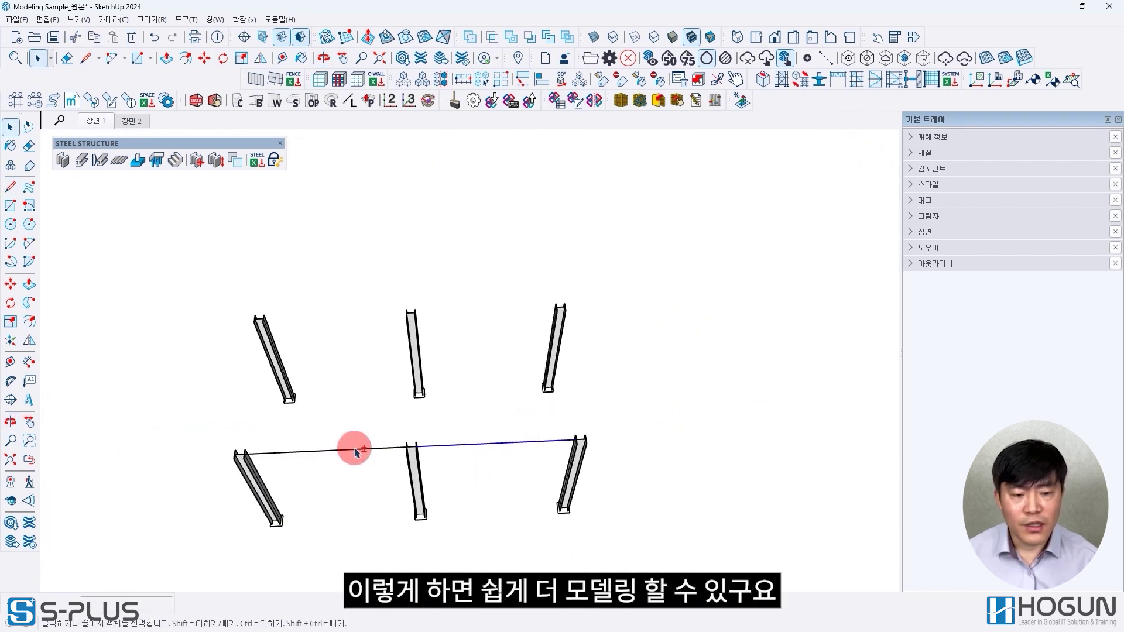
click(101, 160)
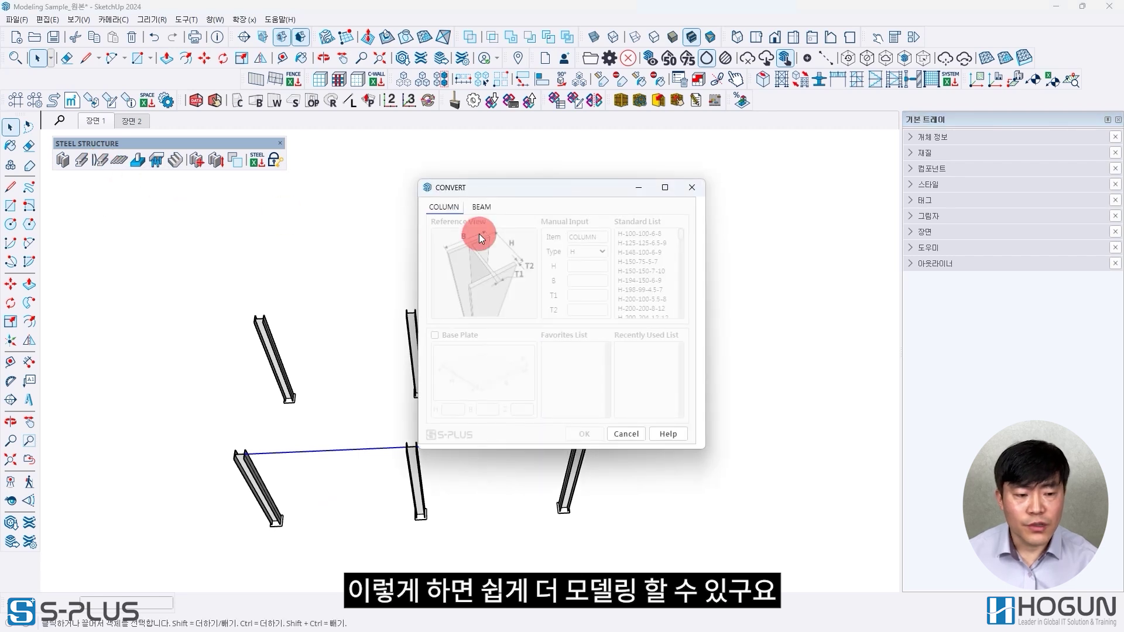
click(484, 206)
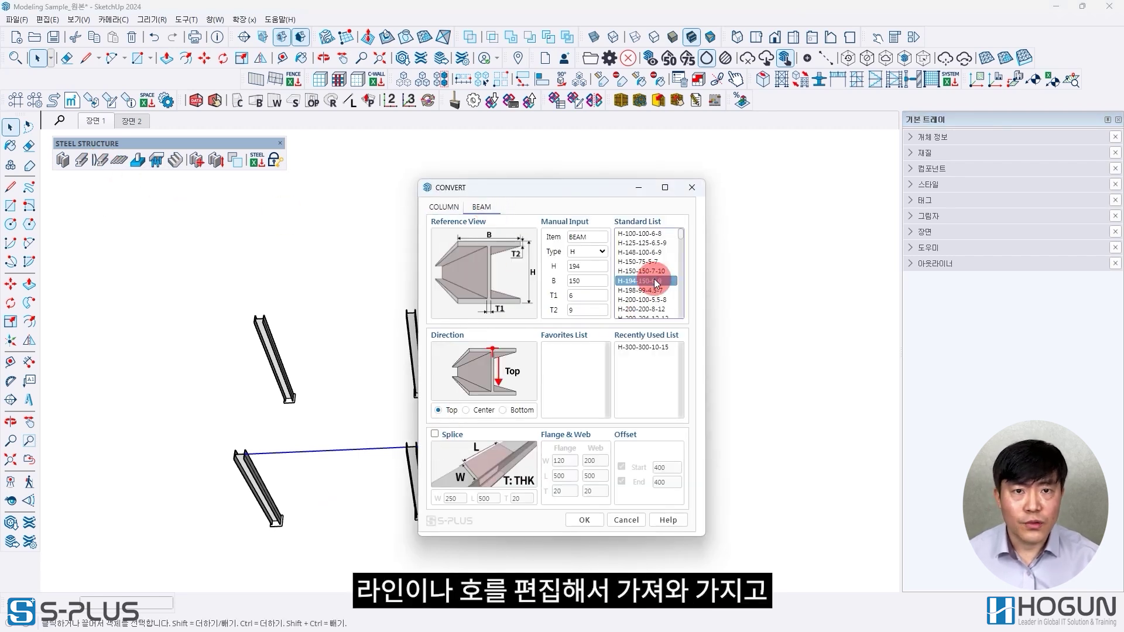
click(436, 434)
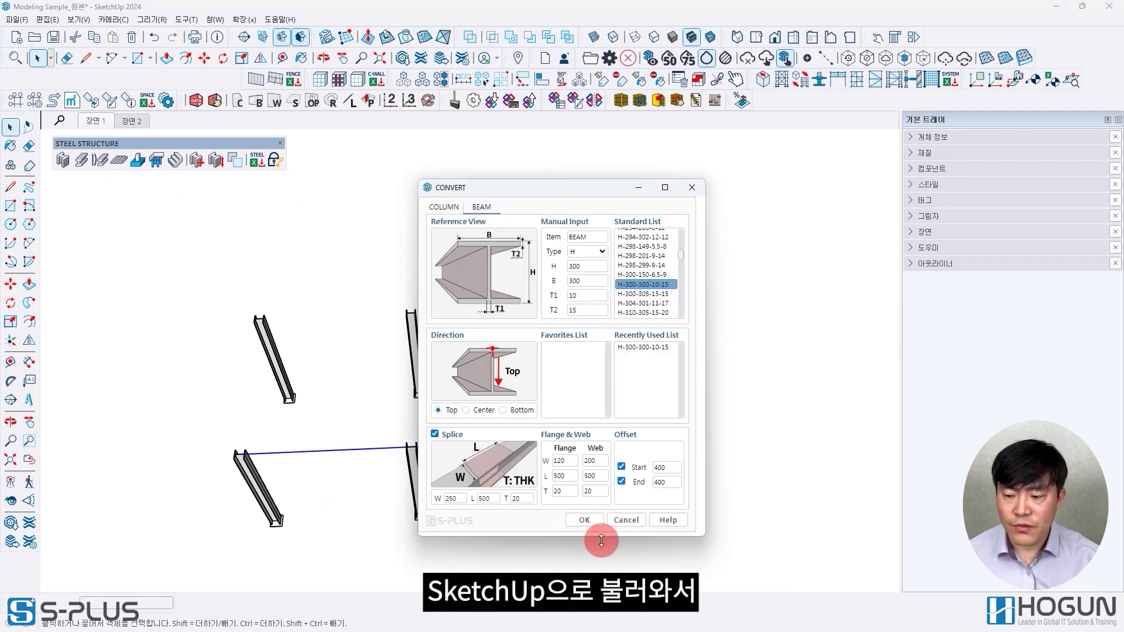
click(585, 521)
scroll(519, 439, up, 5)
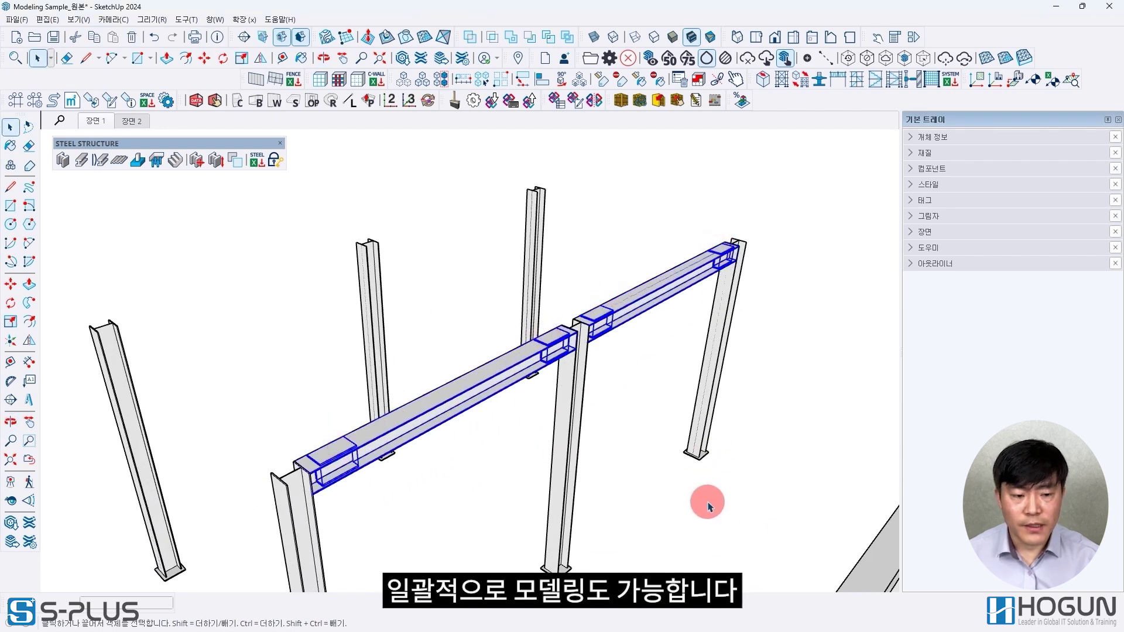
- Copy the two middle-row beams 5000 mm onto the back row of columns
ctrl+drag(755, 505, 659, 463)
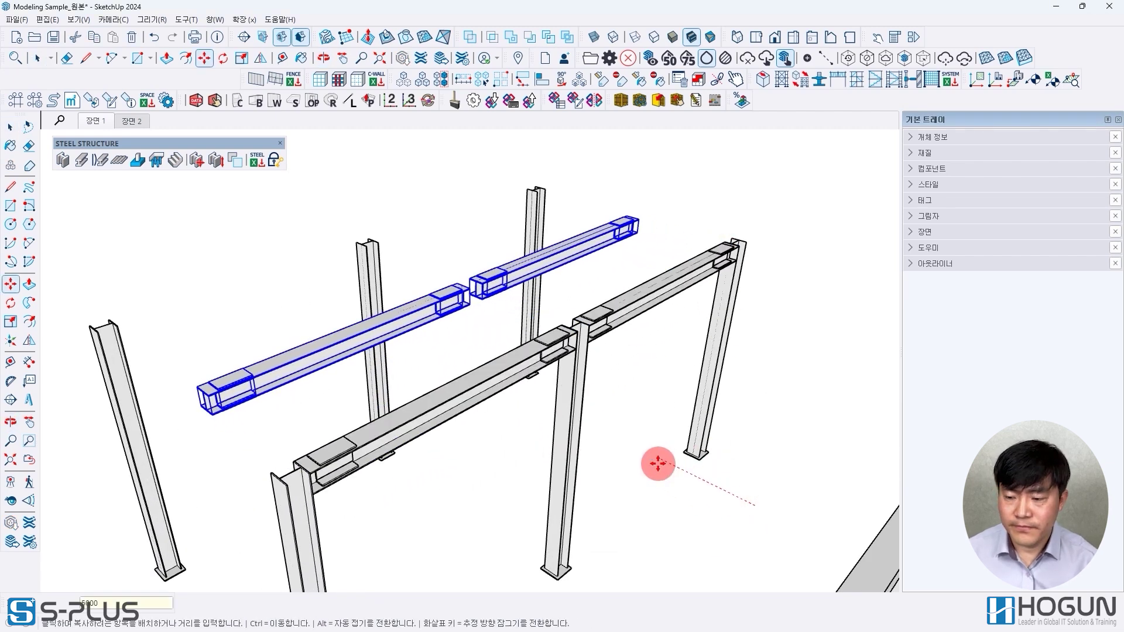
key(Return)
scroll(728, 459, down, 5)
key(space)
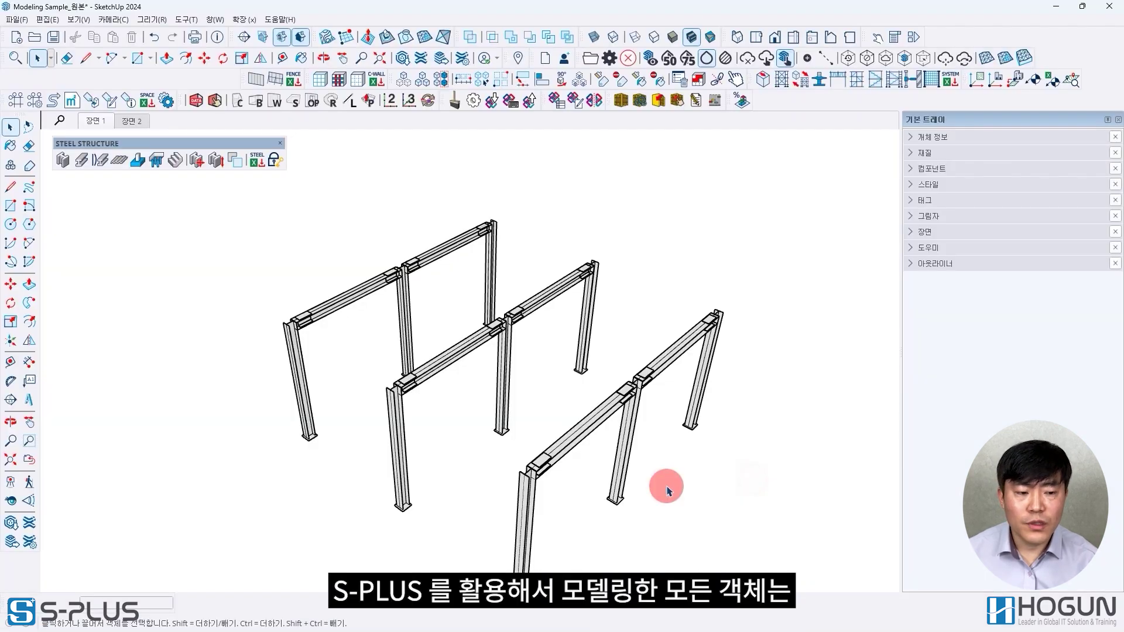
- Select the whole steel frame and export its steel quantities to Excel
middle_drag(668, 491, 817, 297)
drag(755, 247, 252, 390)
middle_drag(492, 405, 471, 439)
key(space)
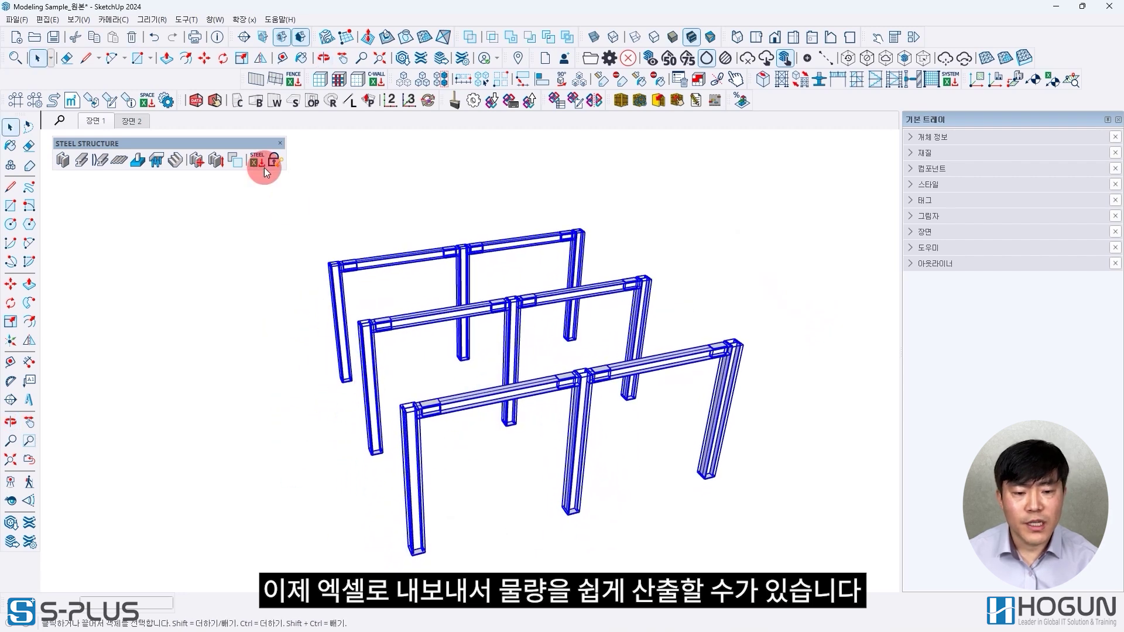
click(501, 300)
click(469, 390)
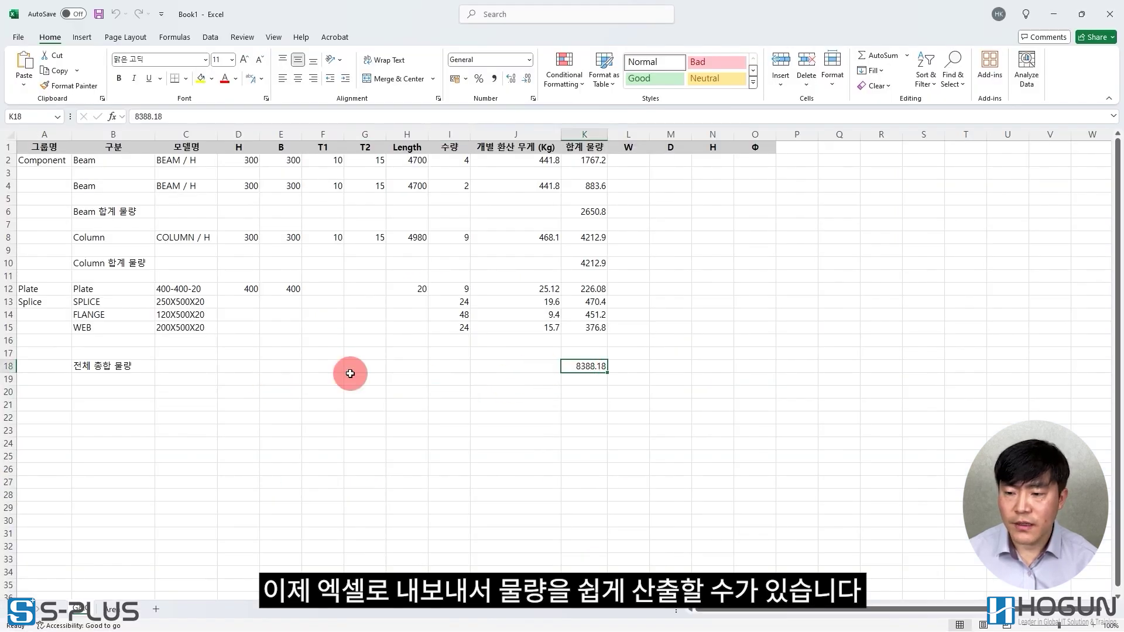
- Examine the unit weights and total quantities of the beams, columns, plates and splices in the exported sheet
drag(582, 191, 584, 328)
click(770, 380)
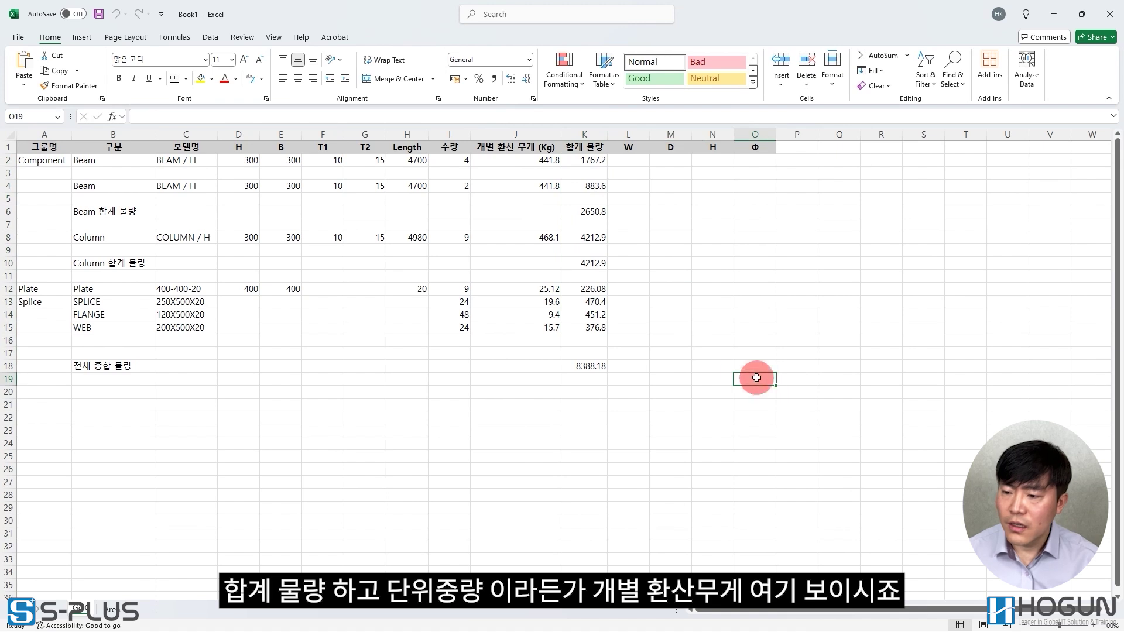
drag(70, 162, 556, 183)
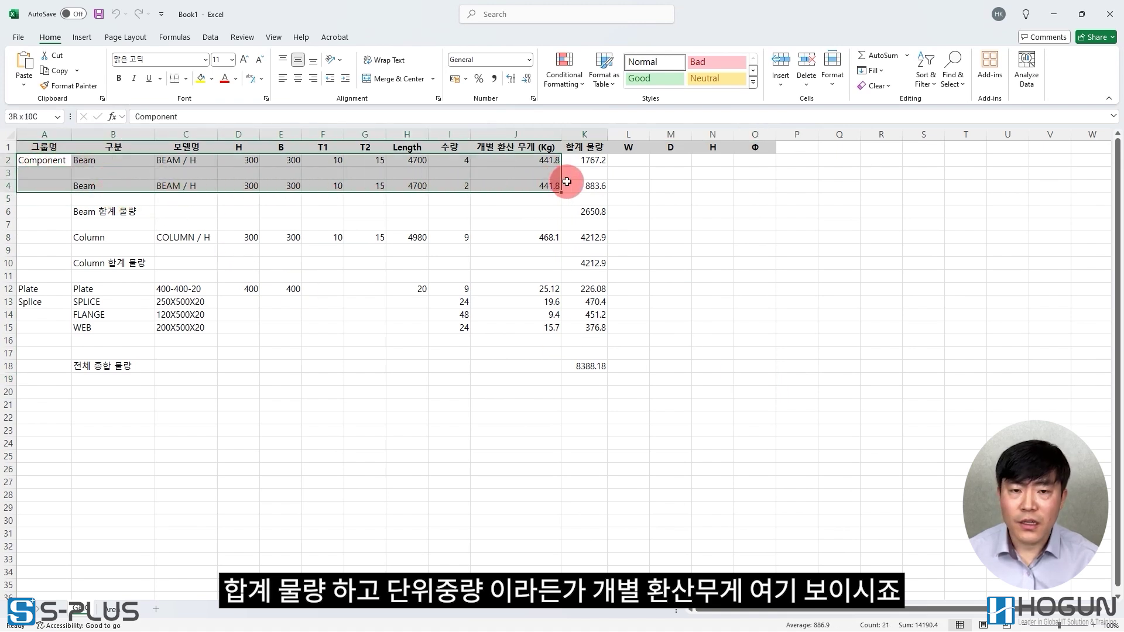
drag(59, 240, 498, 267)
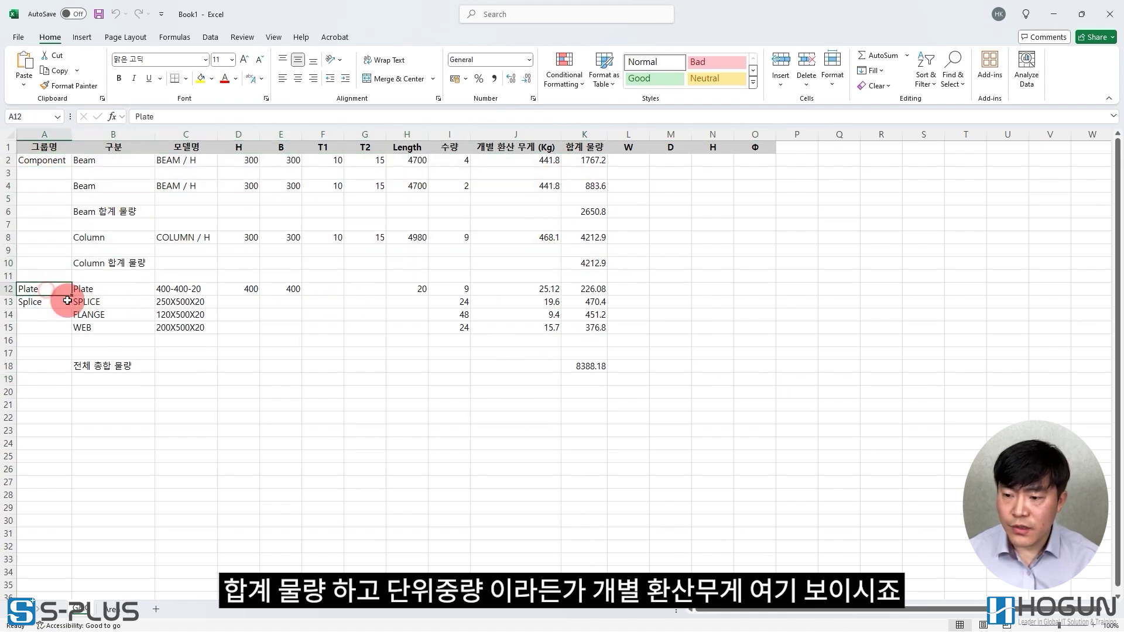
drag(45, 288, 556, 328)
click(563, 429)
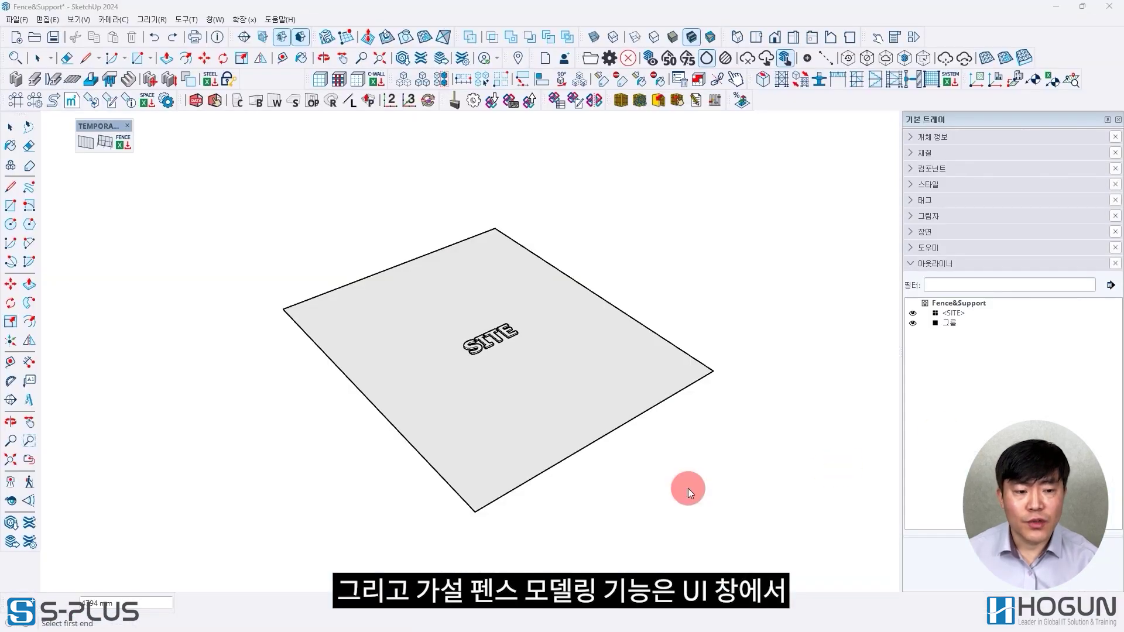
- Build a temporary fence with 500 x 5000 panels along the first long edge of the SITE face
click(86, 144)
click(591, 370)
click(285, 310)
click(475, 512)
scroll(472, 515, up, 5)
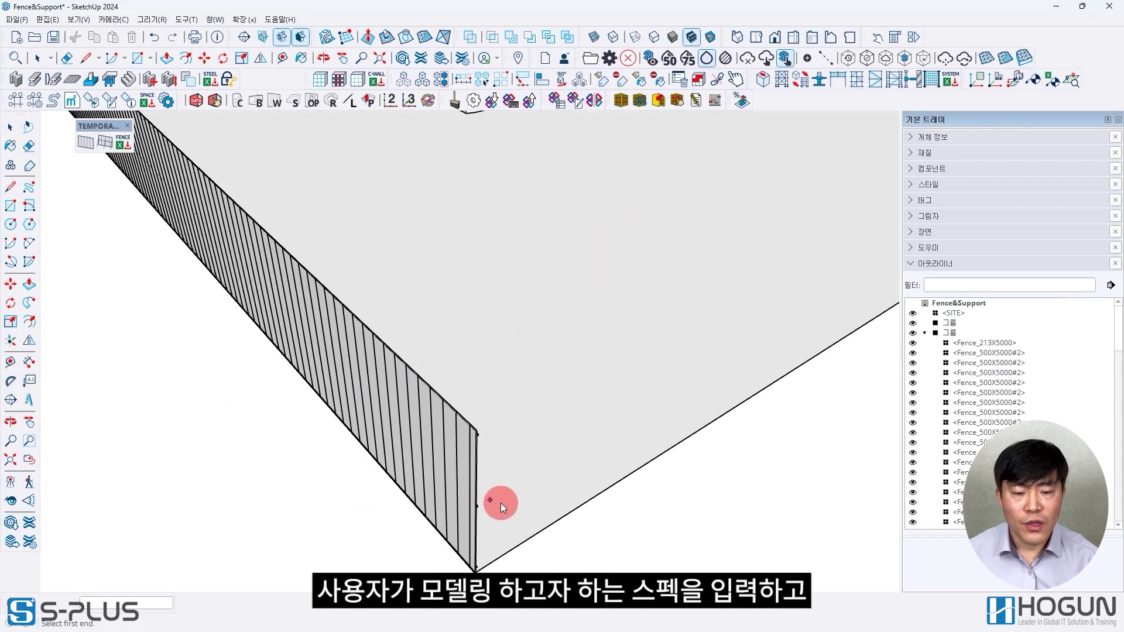
- Extend the temporary fence along the adjoining front edge of the site to its next corner
click(435, 497)
scroll(574, 485, up, 1)
scroll(574, 485, down, 5)
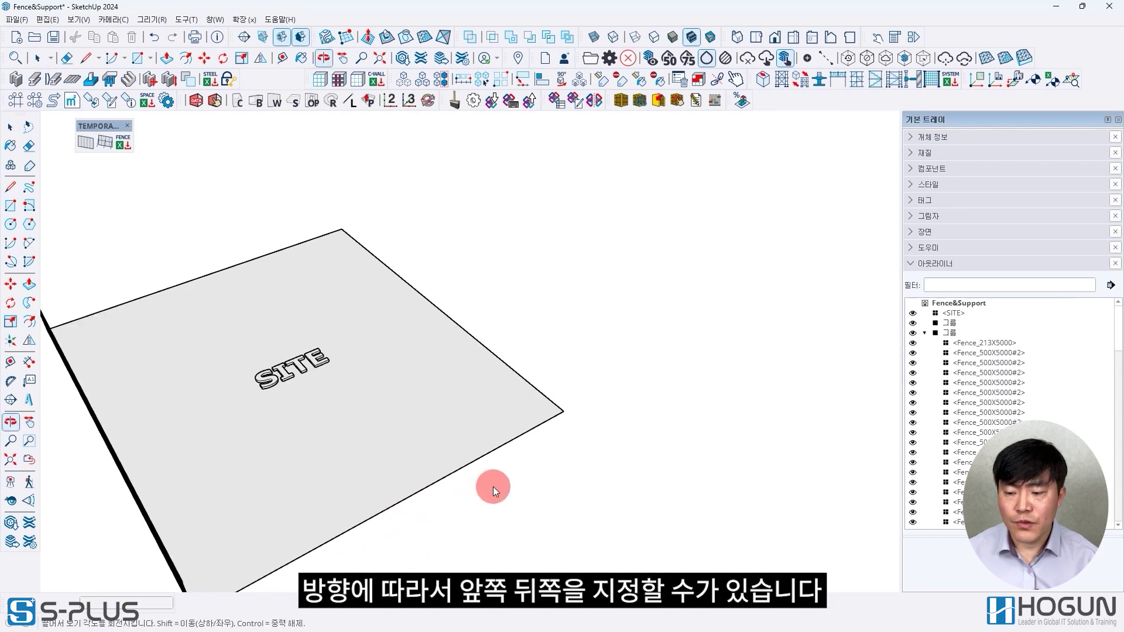
click(564, 413)
middle_drag(432, 442, 252, 501)
scroll(252, 502, up, 5)
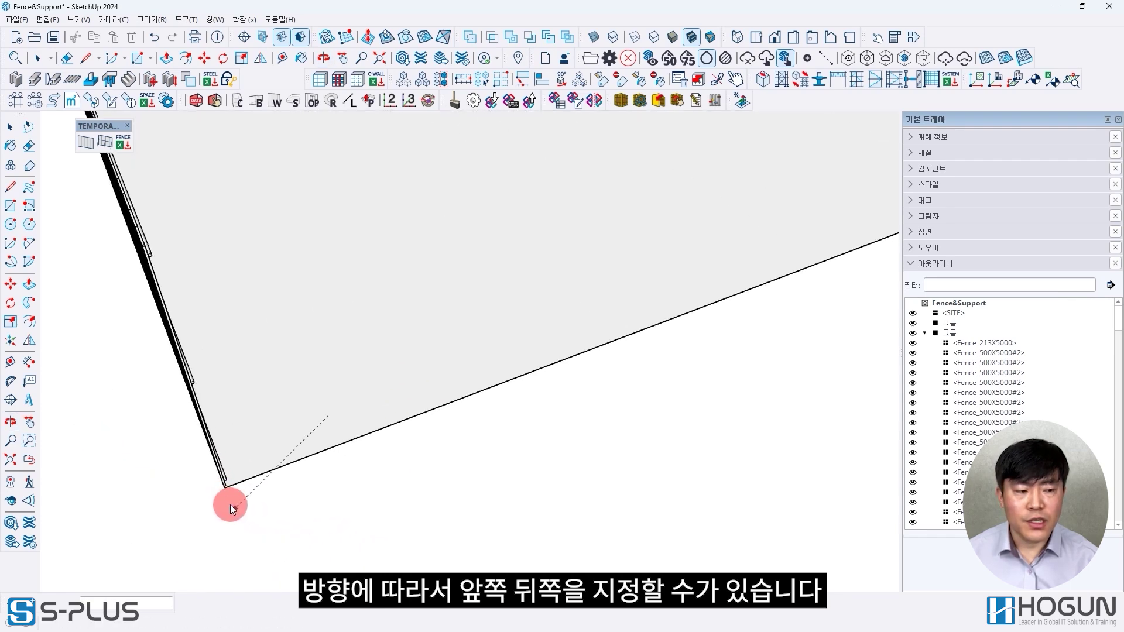
- Add a third temporary fence along the site edge opposite the first fence
click(227, 490)
middle_drag(336, 477, 378, 500)
scroll(451, 489, down, 5)
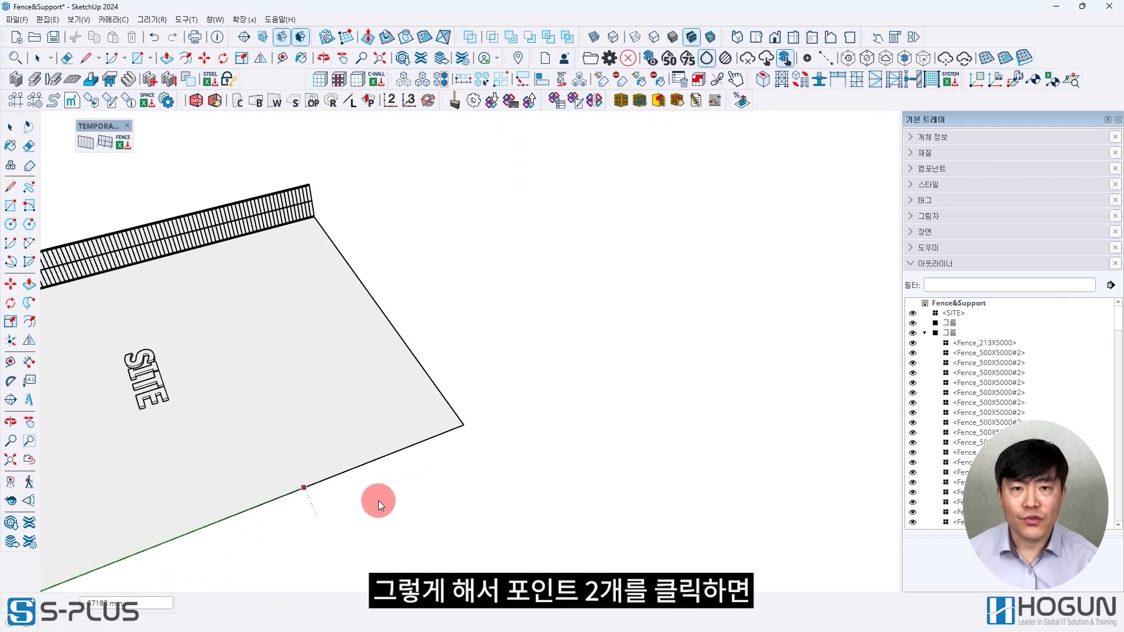
click(465, 427)
scroll(520, 442, down, 5)
- Add a fourth temporary fence along part of the last site edge, leaving an opening beside the corner
middle_drag(520, 442, 309, 499)
scroll(239, 490, up, 5)
middle_drag(239, 489, 219, 462)
click(214, 458)
scroll(461, 415, down, 5)
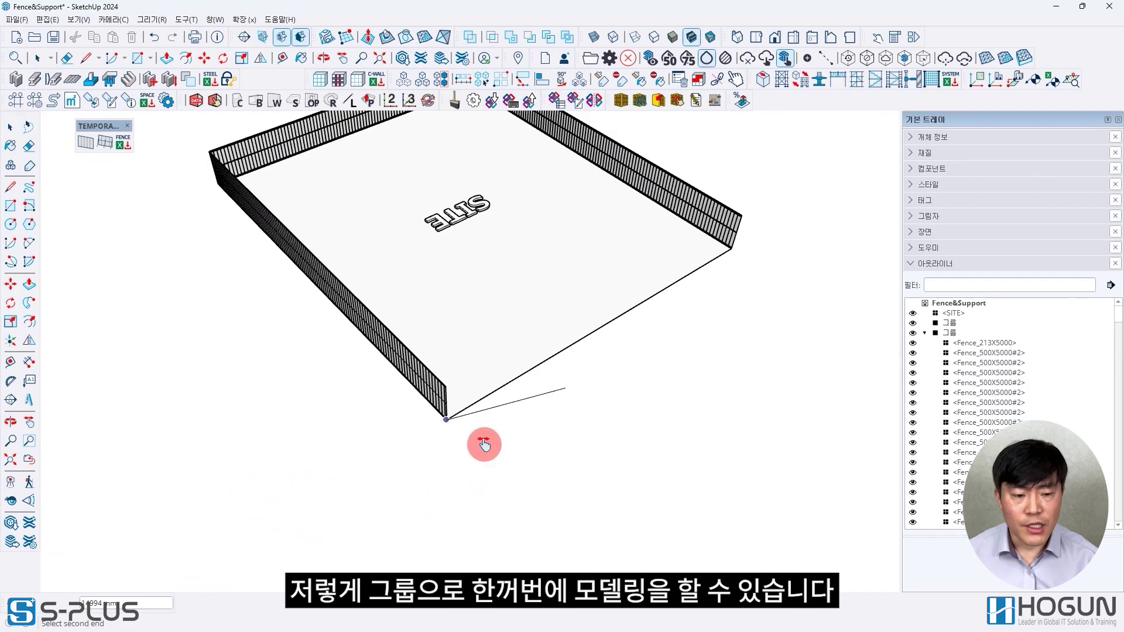
scroll(474, 404, up, 4)
click(472, 390)
scroll(465, 410, down, 5)
middle_drag(465, 410, 545, 339)
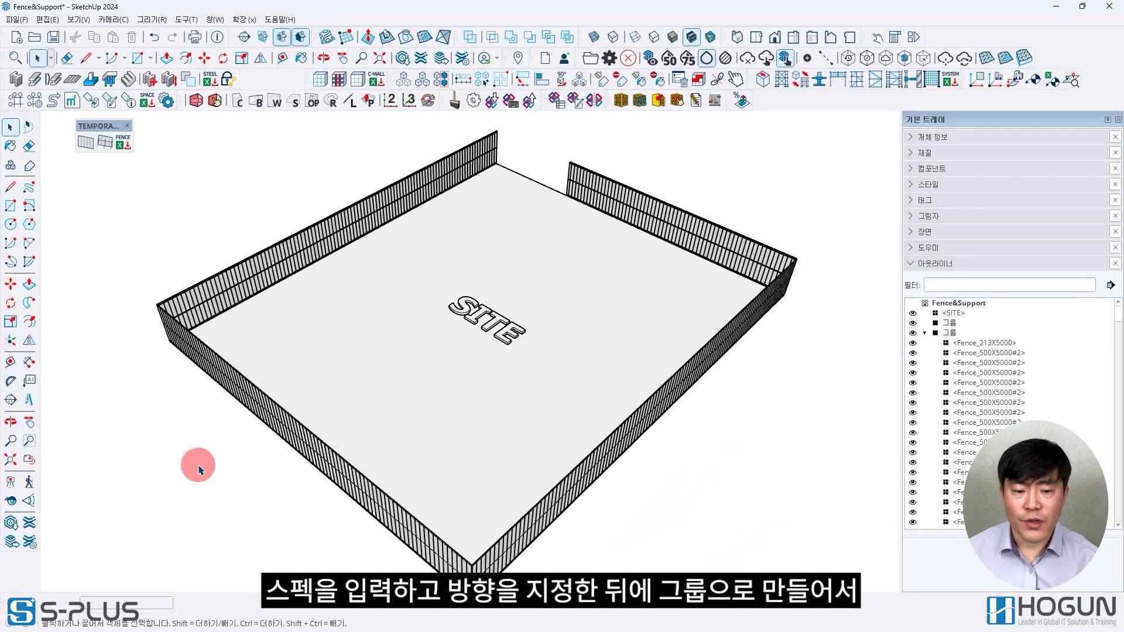
- Select the fence sides one after another to inspect how each one is grouped
click(288, 259)
click(213, 359)
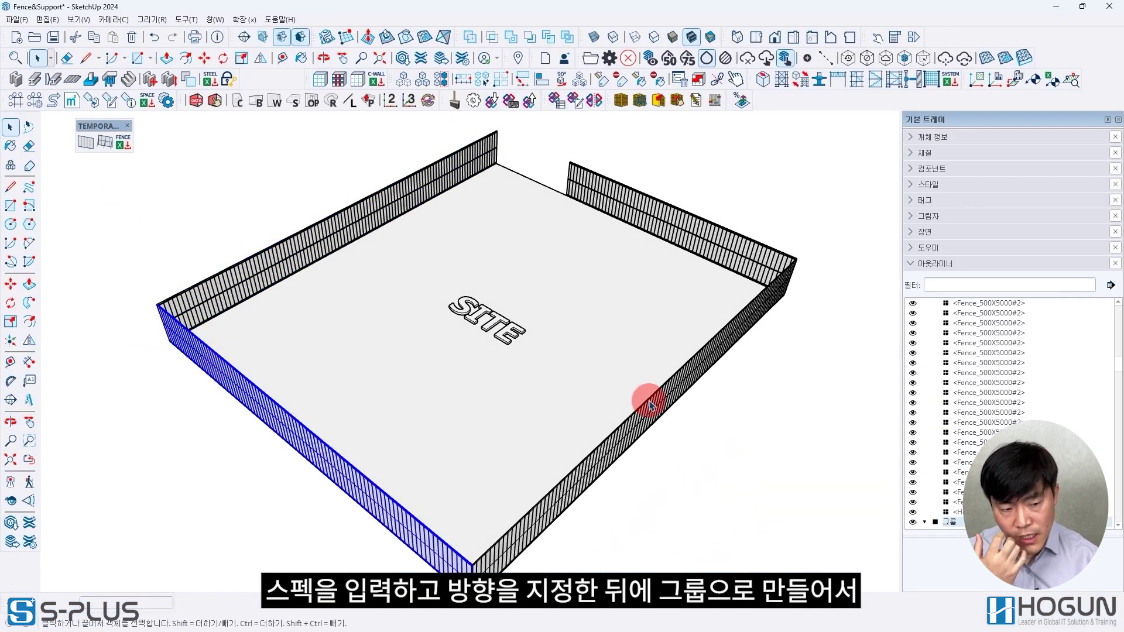
click(648, 396)
click(665, 234)
click(127, 164)
- Add a fence post at the fence corner with height 5000, diameter 45 and offset 45, and a brace with height 2000, diameter 45 and angle 15
click(106, 143)
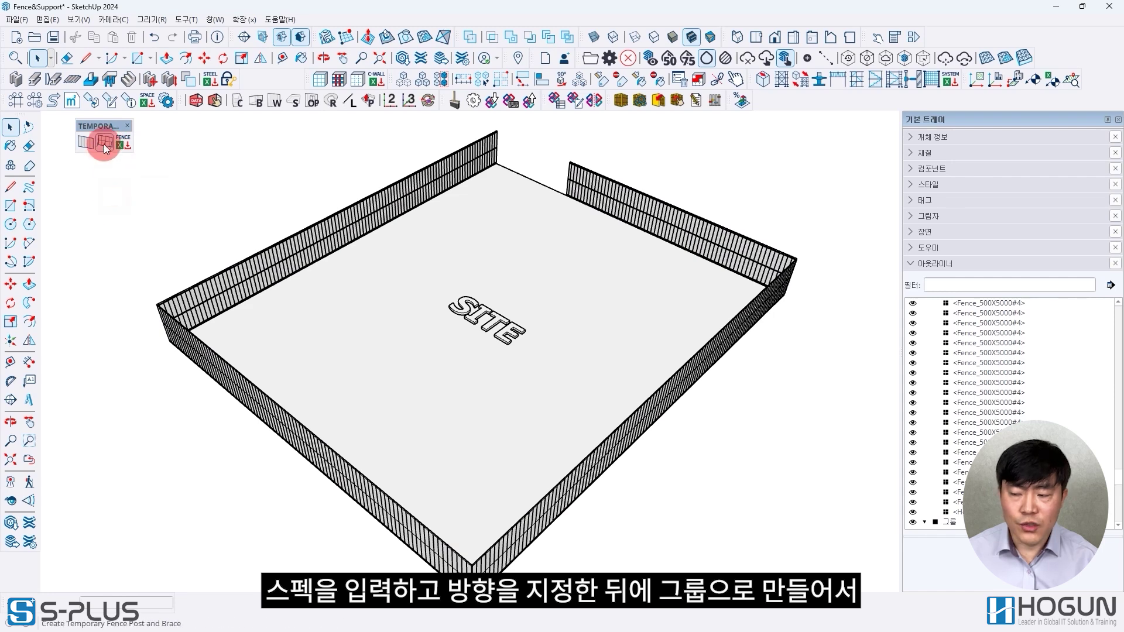
drag(509, 226, 141, 174)
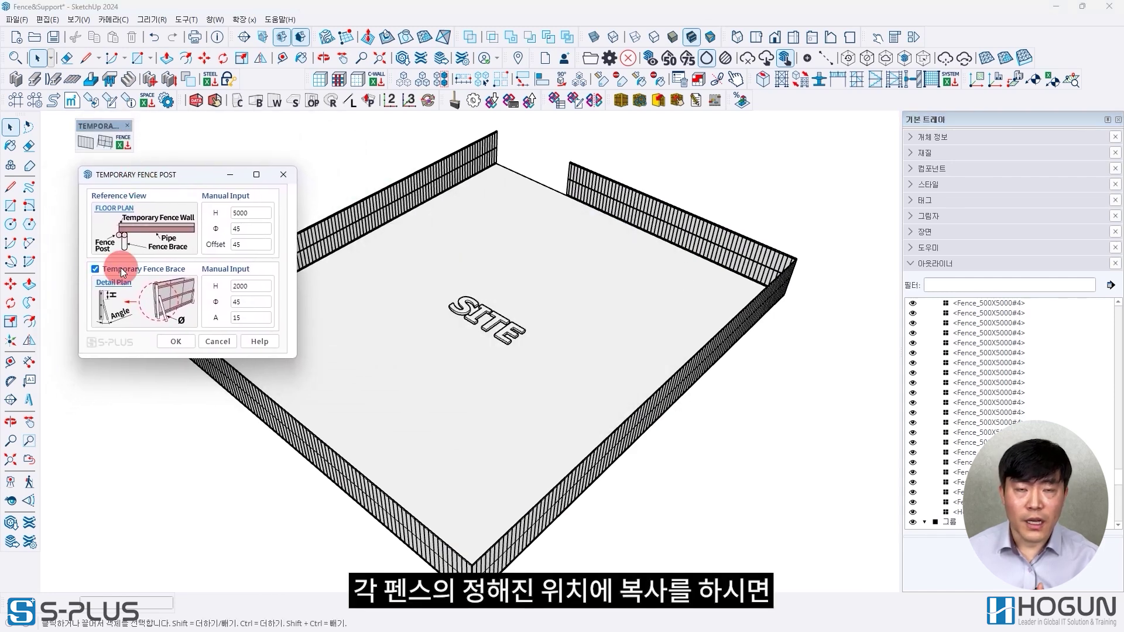
click(171, 340)
middle_drag(393, 337, 288, 401)
scroll(211, 228, up, 5)
middle_drag(211, 229, 201, 289)
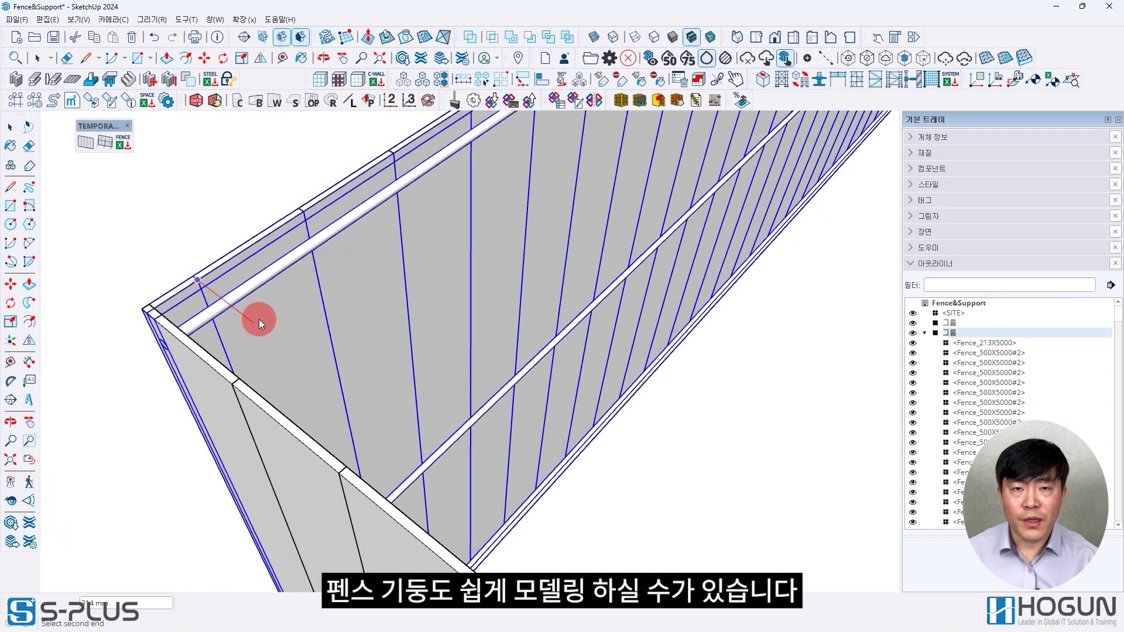
middle_drag(264, 321, 376, 460)
scroll(281, 324, up, 6)
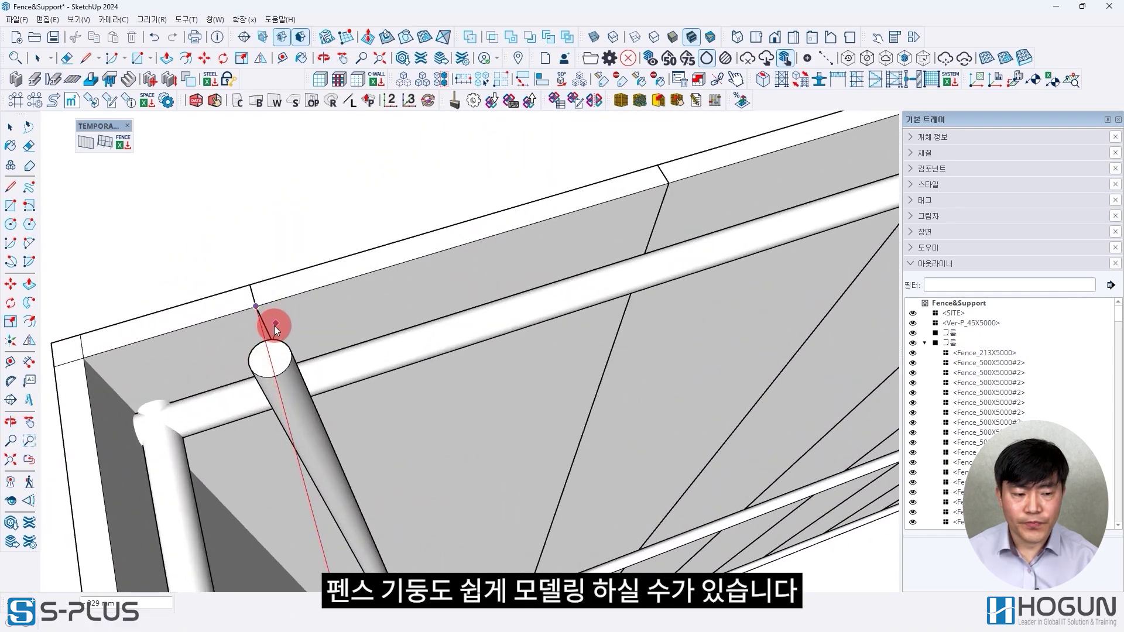
click(297, 361)
scroll(414, 389, down, 4)
scroll(415, 388, down, 5)
middle_drag(415, 388, 327, 427)
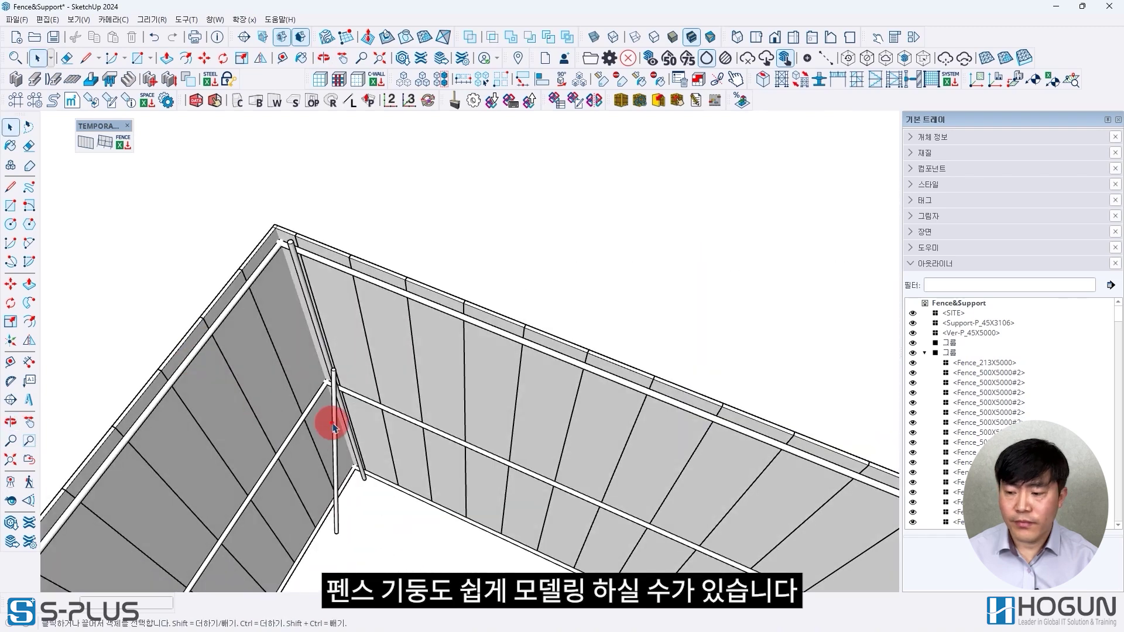
- Group the new fence post together with its brace
click(334, 422)
shift+click(326, 349)
middle_drag(326, 349, 436, 362)
right_click(350, 367)
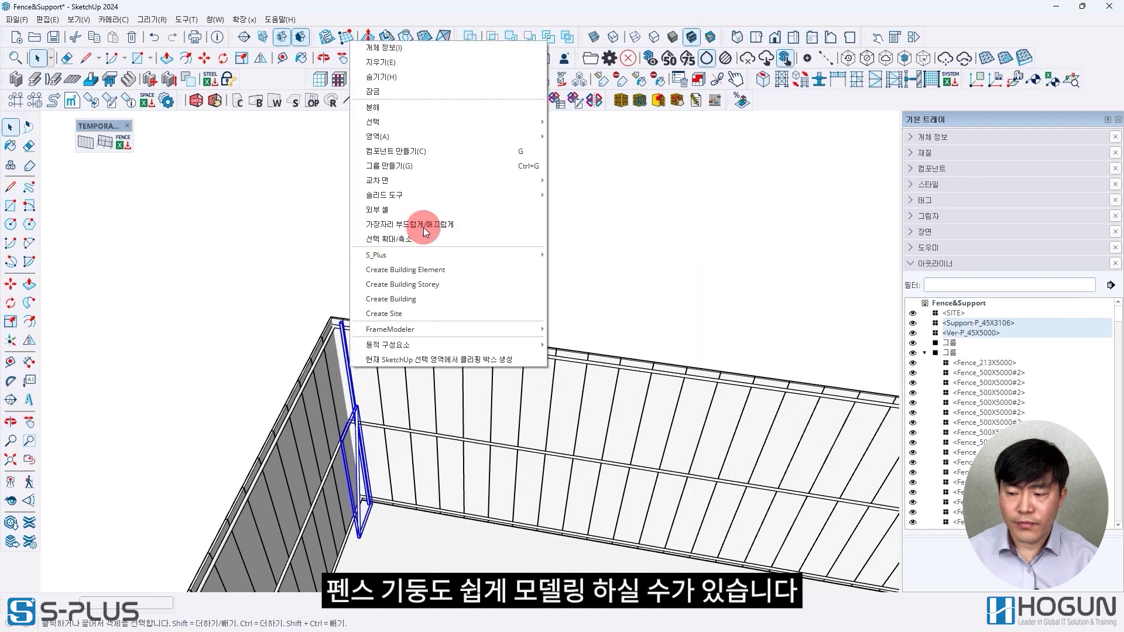
click(430, 170)
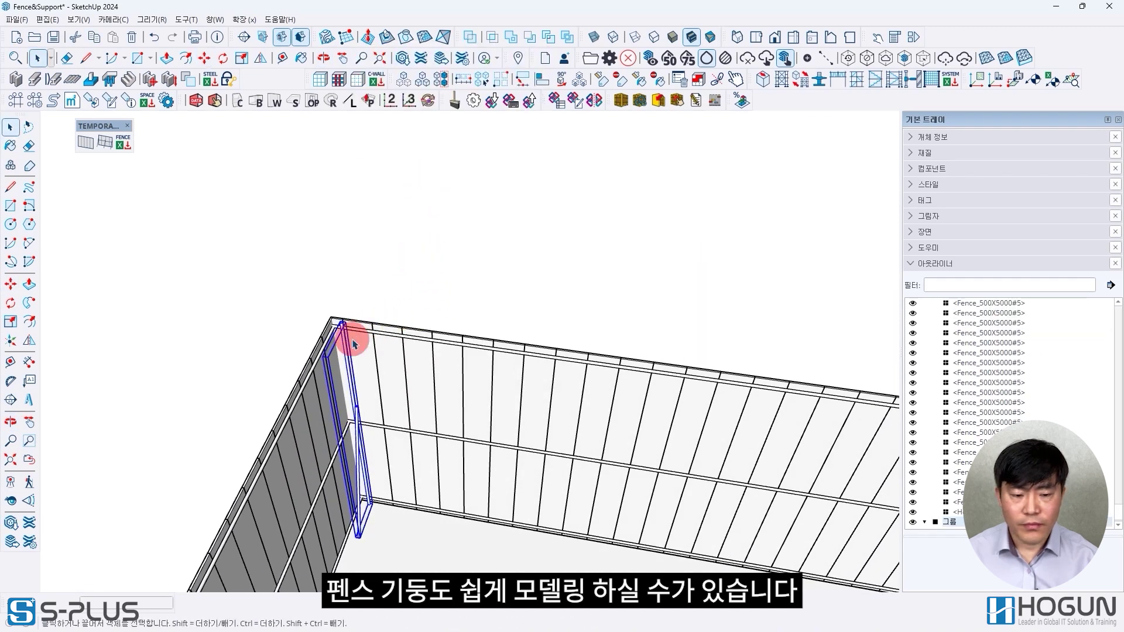
- Copy the post-and-brace group at regular intervals along the fence, using the panel joints as reference points
scroll(346, 336, up, 2)
scroll(347, 308, up, 3)
click(348, 306)
key(ctrl)
scroll(484, 359, down, 4)
middle_drag(484, 359, 329, 287)
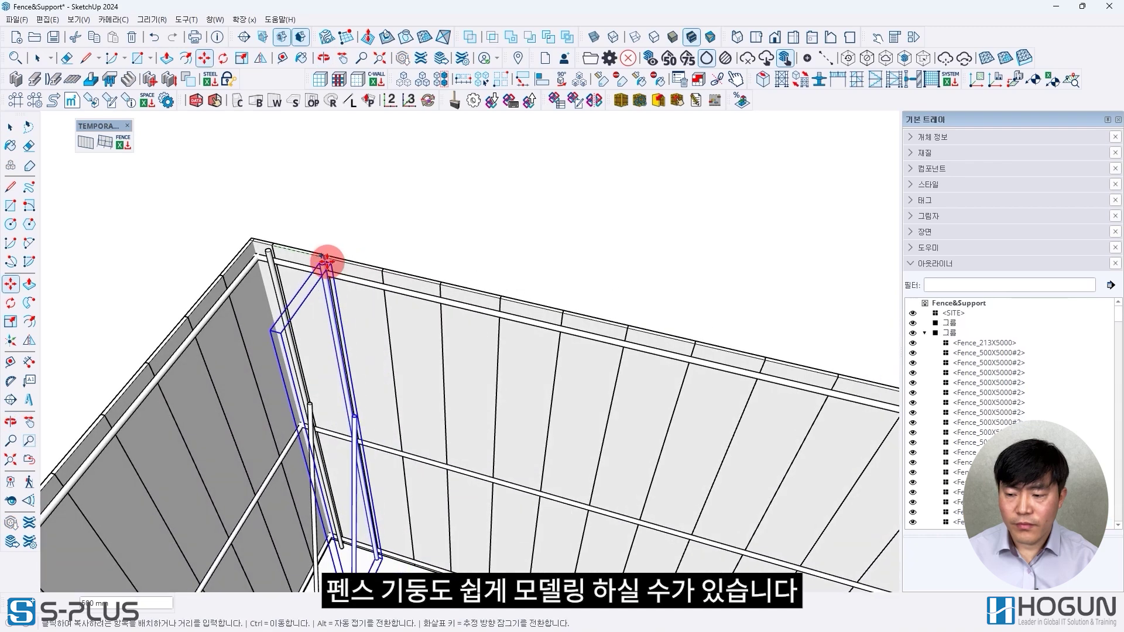
click(563, 316)
key(Return)
key(space)
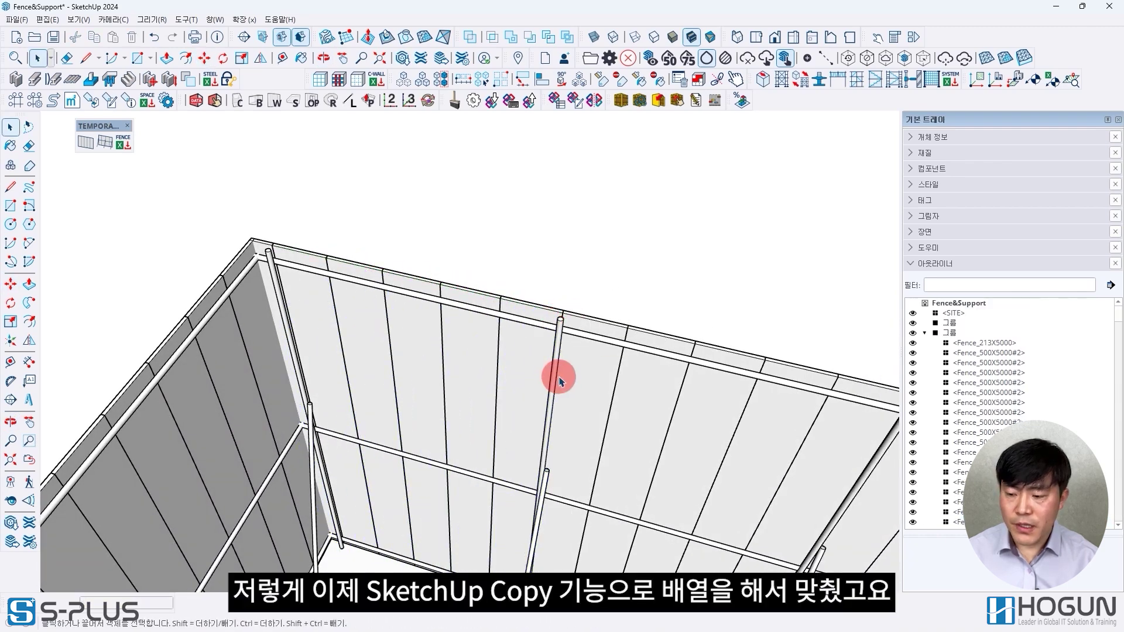
- Follow the row of copied posts and braces along the fence and examine how it meets the next corner
scroll(560, 376, down, 10)
shift+middle_drag(844, 508, 591, 480)
scroll(490, 404, up, 6)
scroll(491, 398, up, 3)
scroll(493, 397, down, 7)
middle_drag(627, 369, 471, 373)
scroll(472, 284, up, 3)
scroll(471, 284, up, 3)
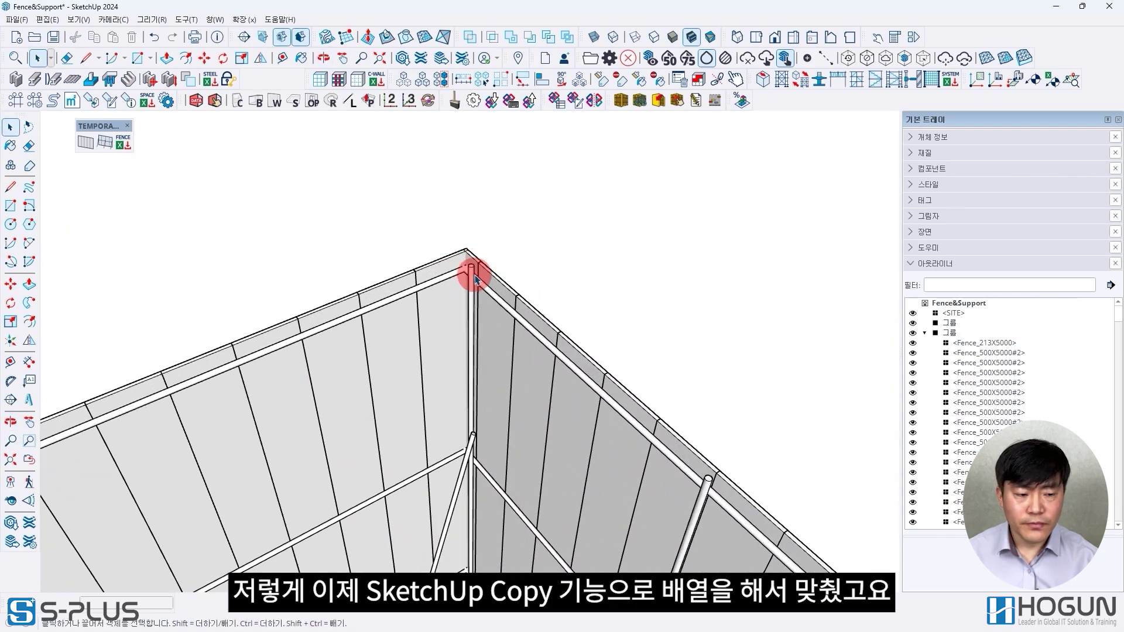
- Add another post with a brace at a panel joint of the adjoining fence, near the corner
click(111, 143)
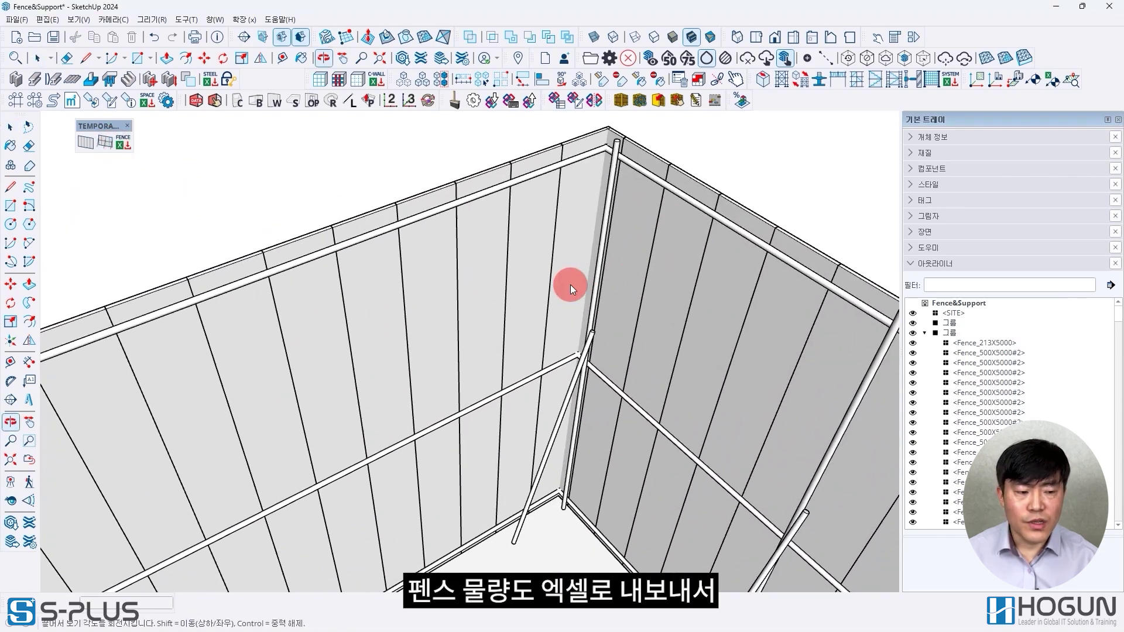
scroll(436, 222, up, 3)
click(426, 162)
click(467, 209)
scroll(428, 166, up, 5)
middle_drag(427, 166, 460, 258)
scroll(445, 233, up, 4)
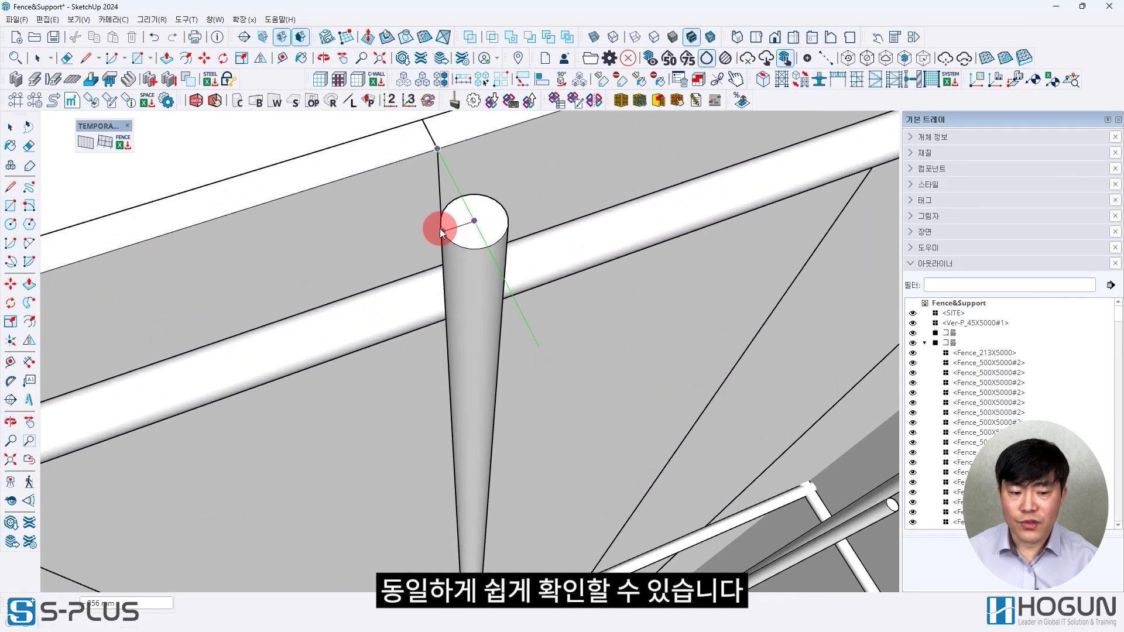
click(440, 230)
scroll(452, 345, down, 4)
scroll(454, 350, down, 5)
middle_drag(454, 351, 467, 311)
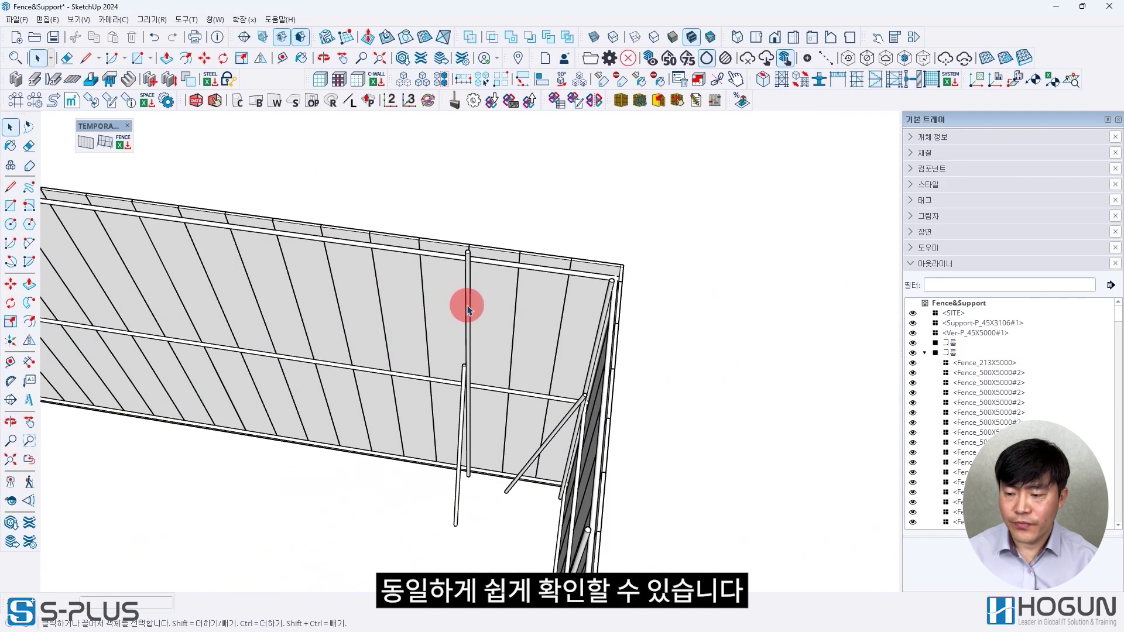
- Group the adjoining fence's new post with its brace
ctrl+click(464, 390)
right_click(461, 387)
click(500, 190)
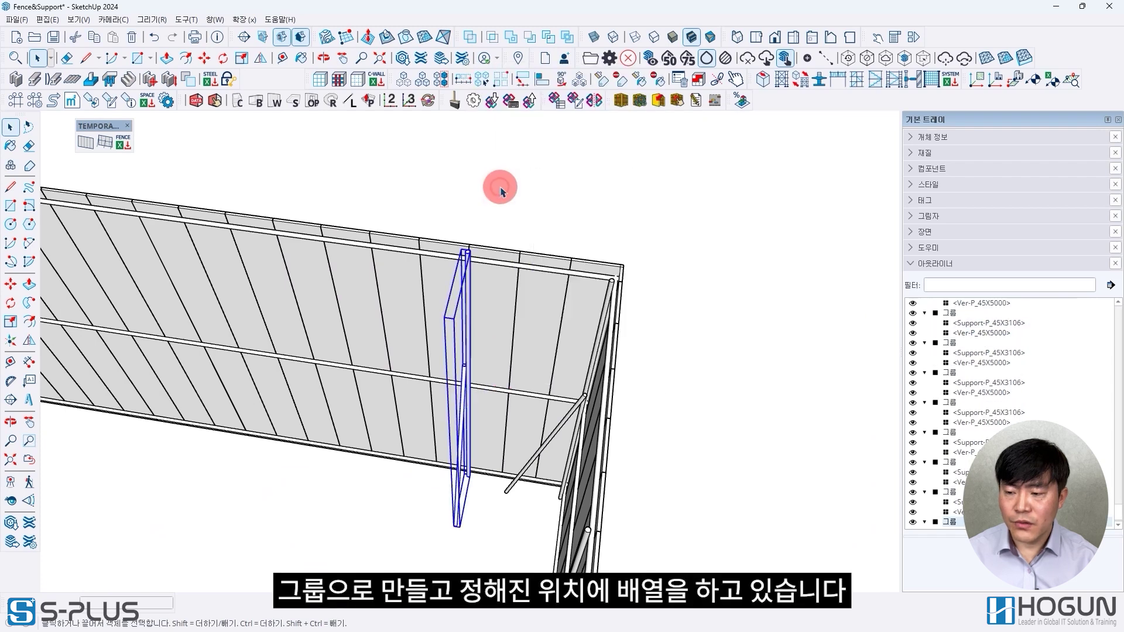
- Array copies of the grouped post and brace along the adjoining fence, starting from its panel joint
key(m)
key(ctrl)
scroll(469, 244, up, 5)
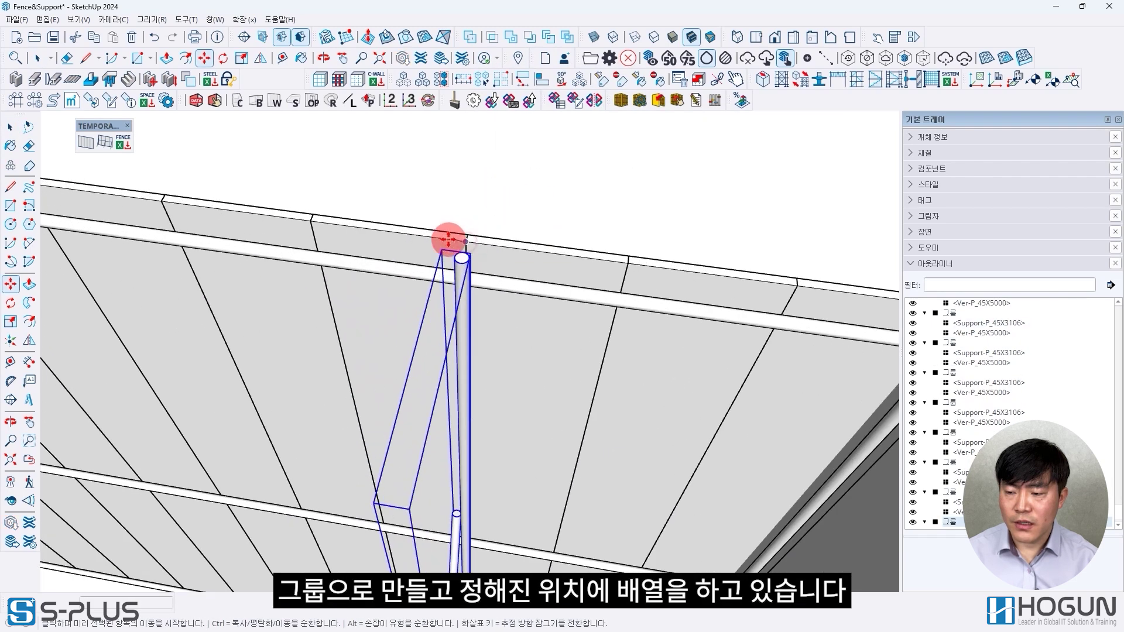
click(467, 242)
scroll(438, 252, down, 2)
shift+middle_drag(438, 252, 585, 269)
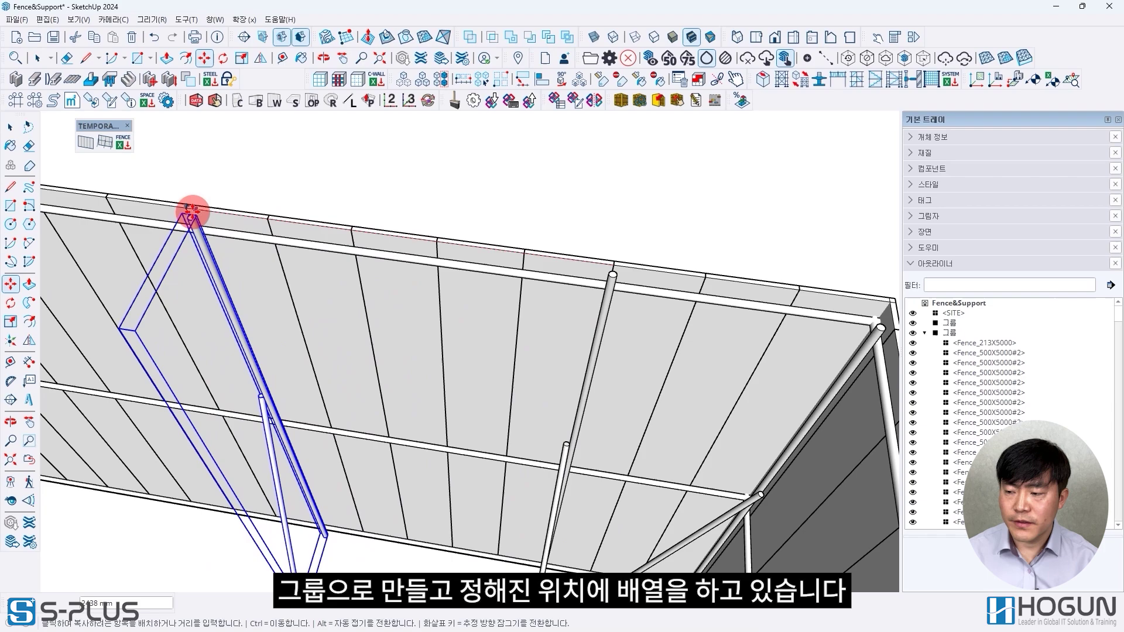
click(190, 208)
scroll(291, 267, down, 6)
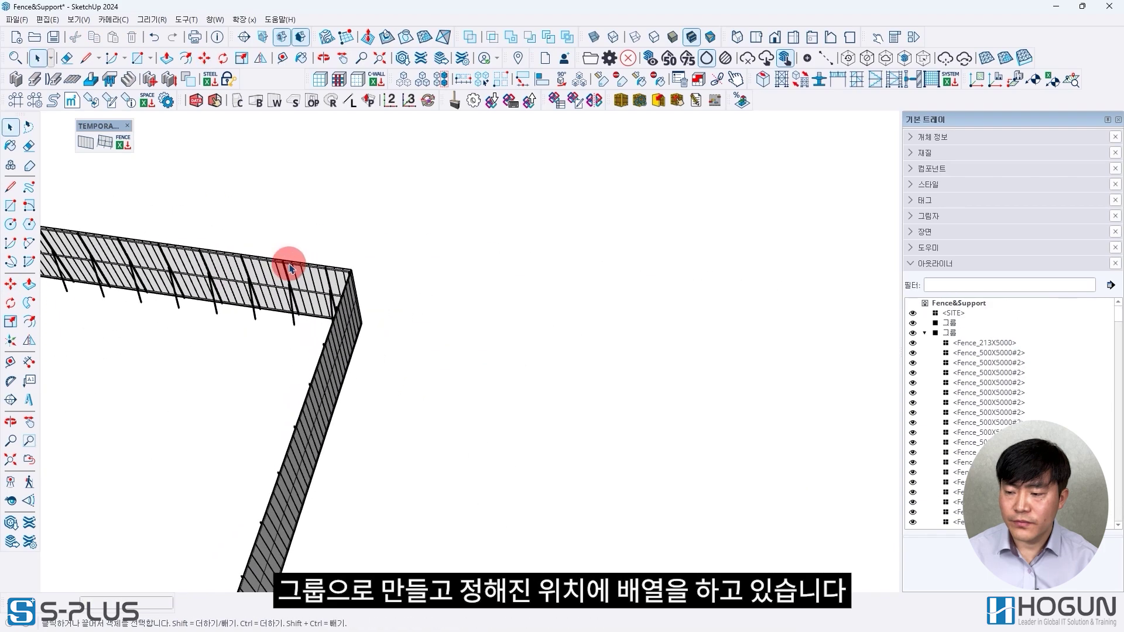
key(space)
- Check the braced fences from several sides and review their exported quantities in Excel
drag(369, 280, 271, 324)
scroll(510, 377, up, 6)
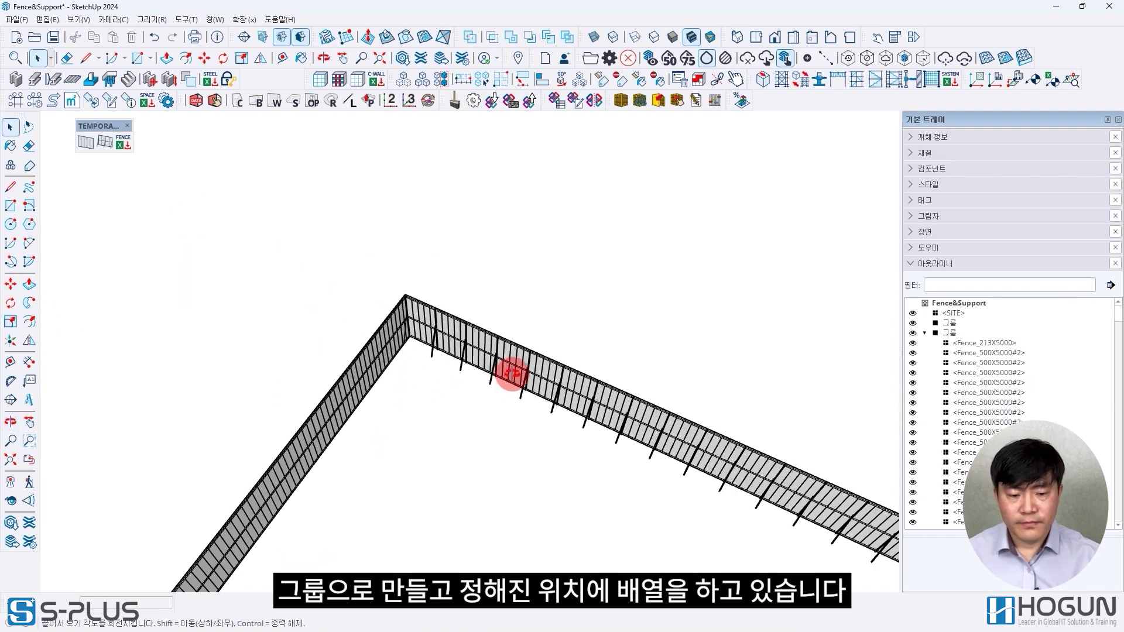
scroll(464, 349, down, 5)
middle_drag(429, 357, 585, 226)
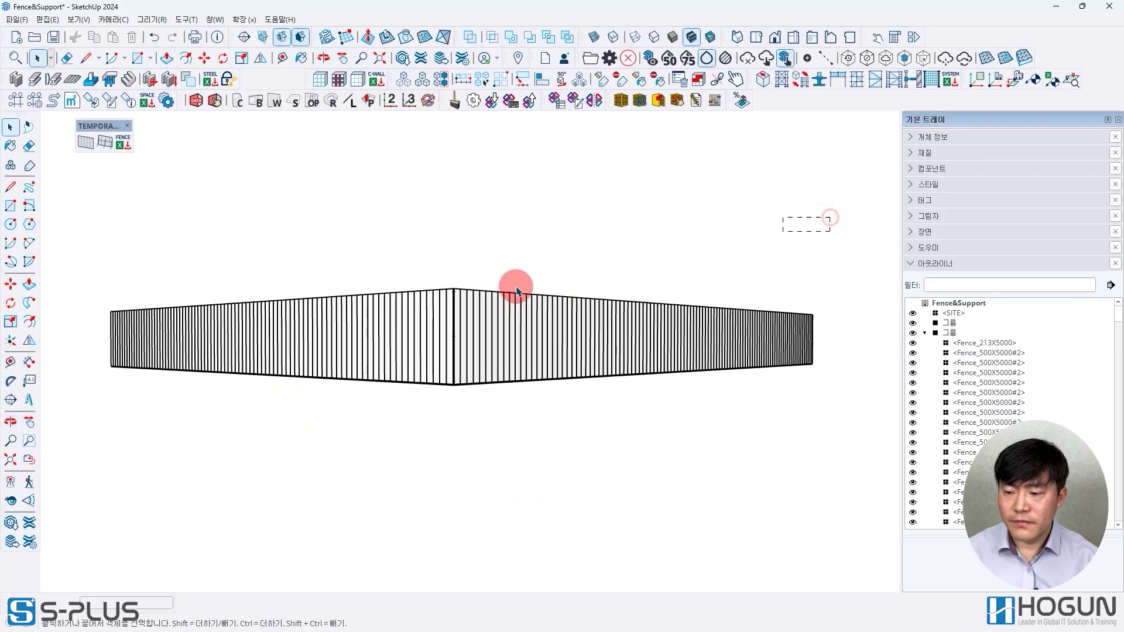
click(201, 356)
middle_drag(201, 356, 368, 466)
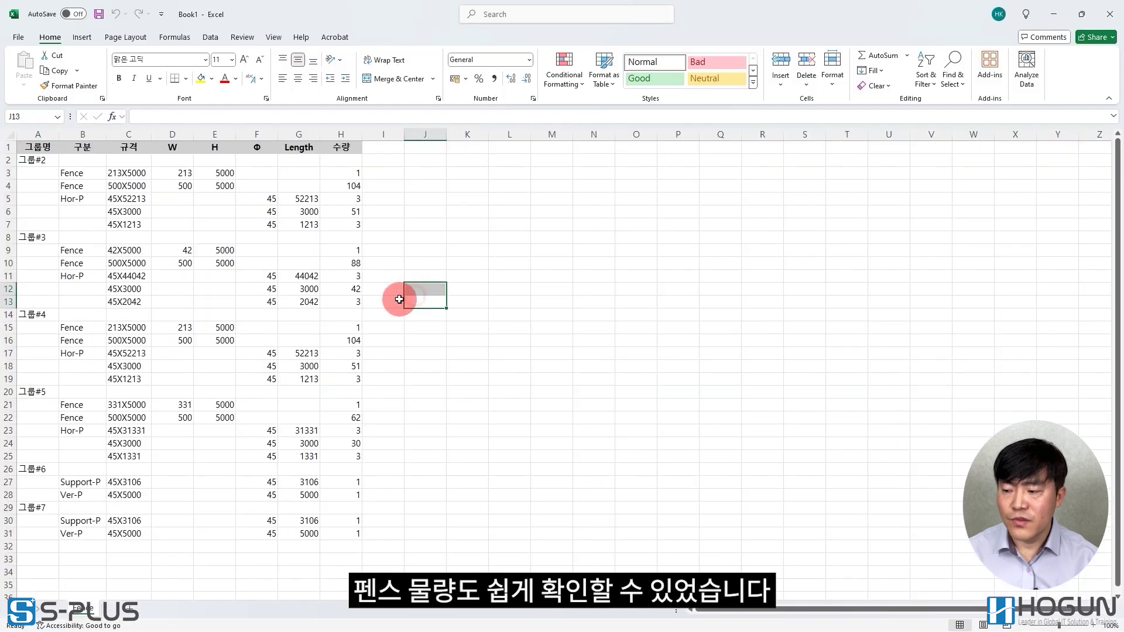
click(298, 449)
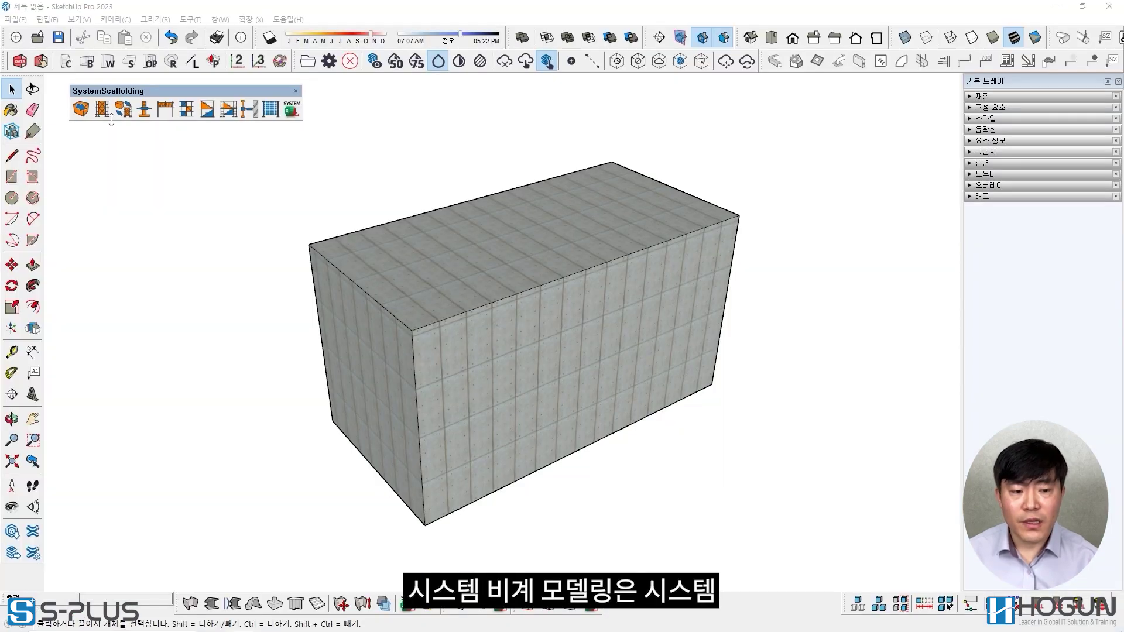
- In SketchUp, generate system scaffold modules around the building base with a 300 mm gap, 3800 mm verticals, and 1829 and 914 mm horizontals
click(81, 109)
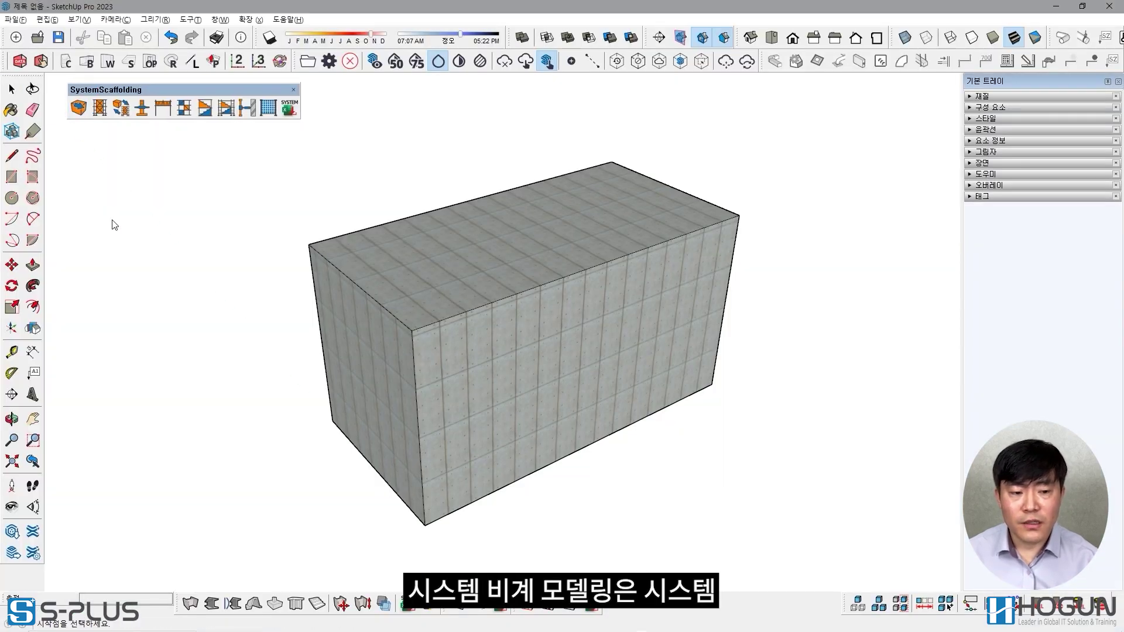
middle_drag(713, 391, 682, 508)
click(708, 459)
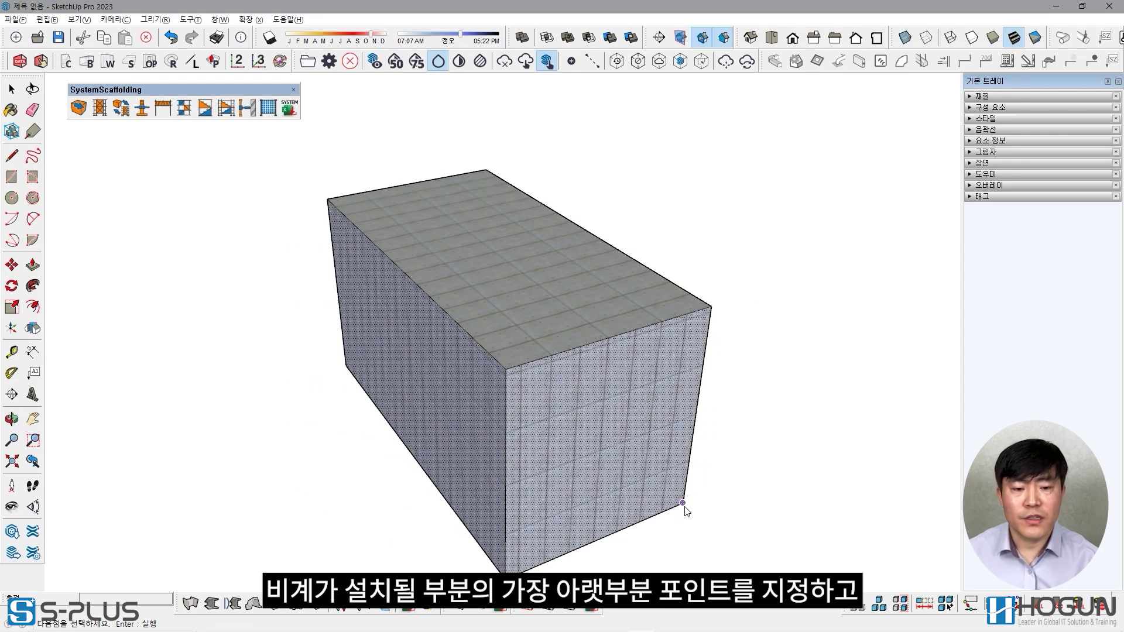
key(Return)
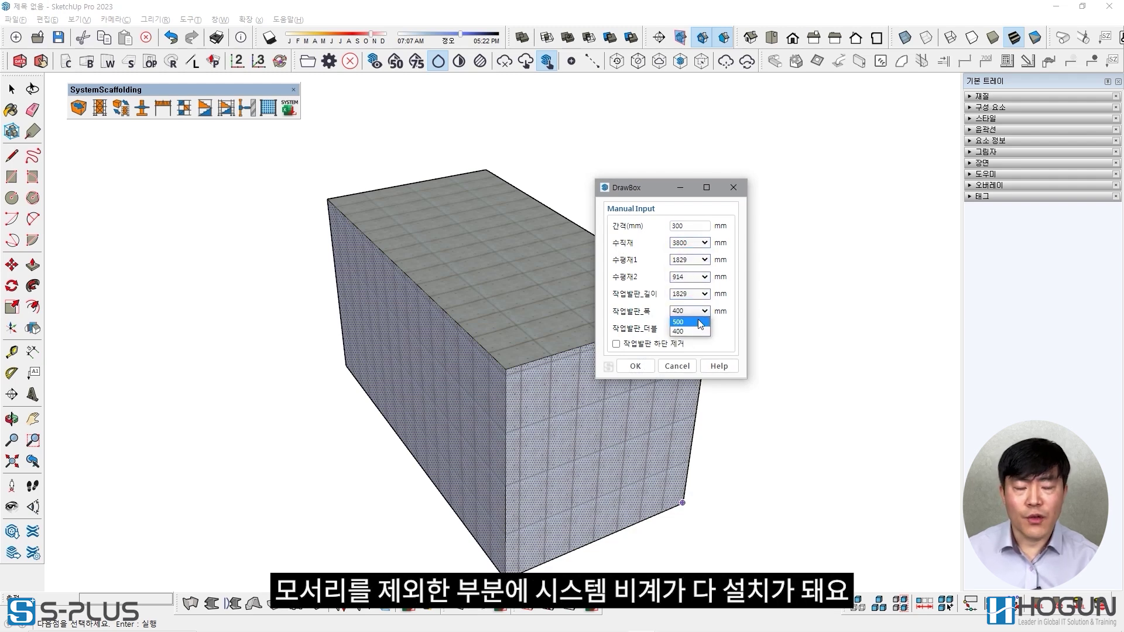
click(636, 370)
middle_drag(498, 416, 547, 380)
scroll(560, 522, up, 5)
shift+middle_drag(560, 521, 548, 392)
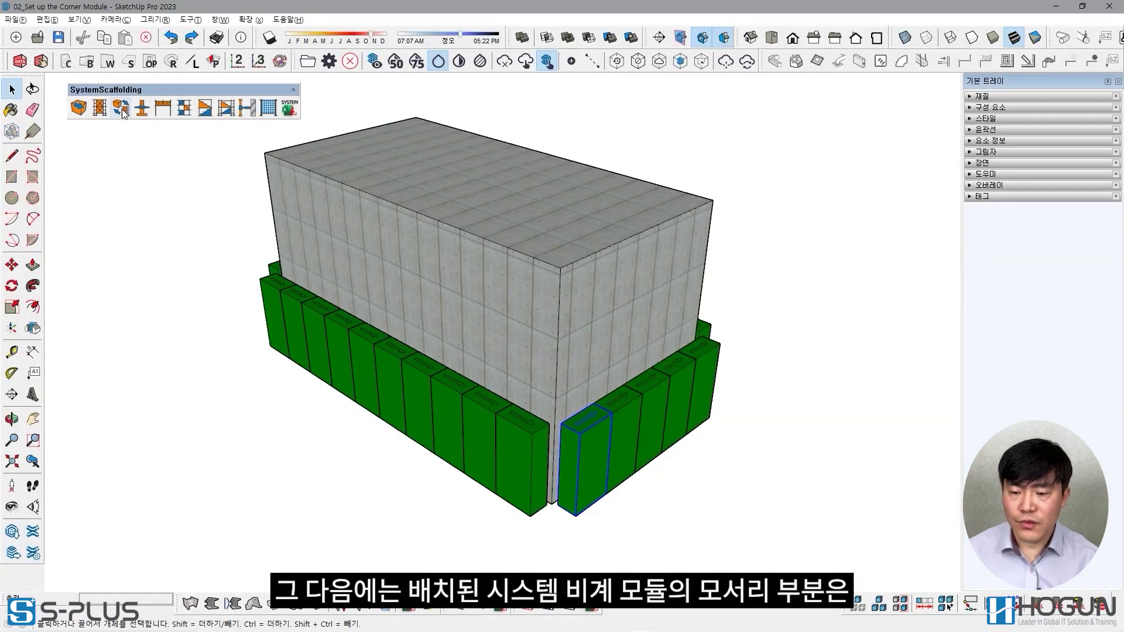
- Configure a Type2 corner module 3800 high with L1 914, L2 610 and L3 1524, and reposition the scaffold modules at the near building corner
click(121, 109)
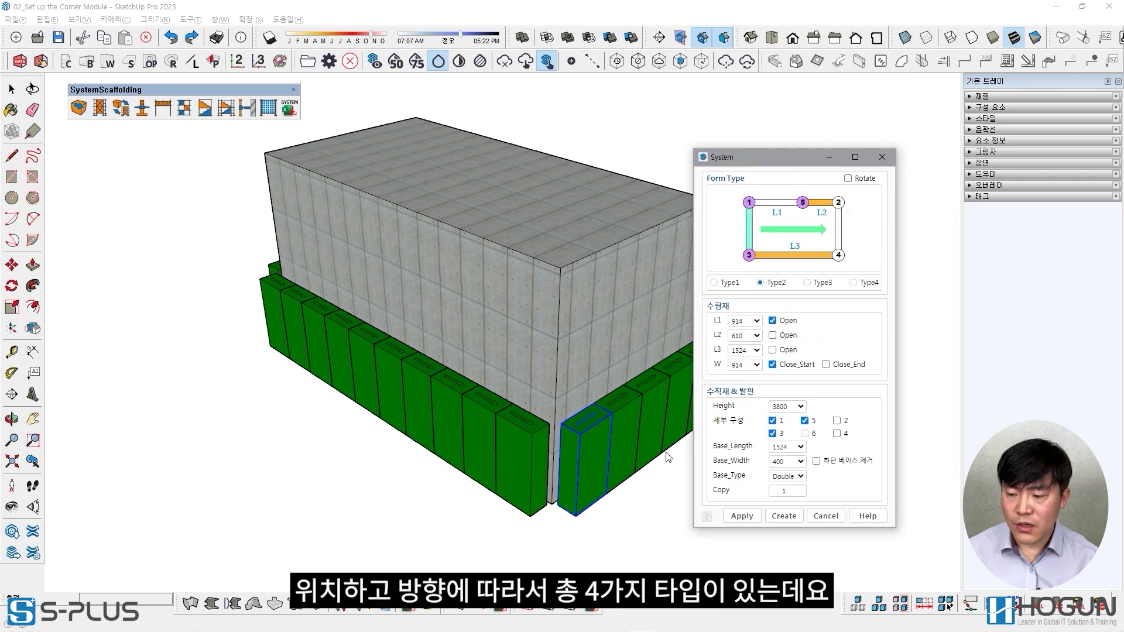
click(854, 283)
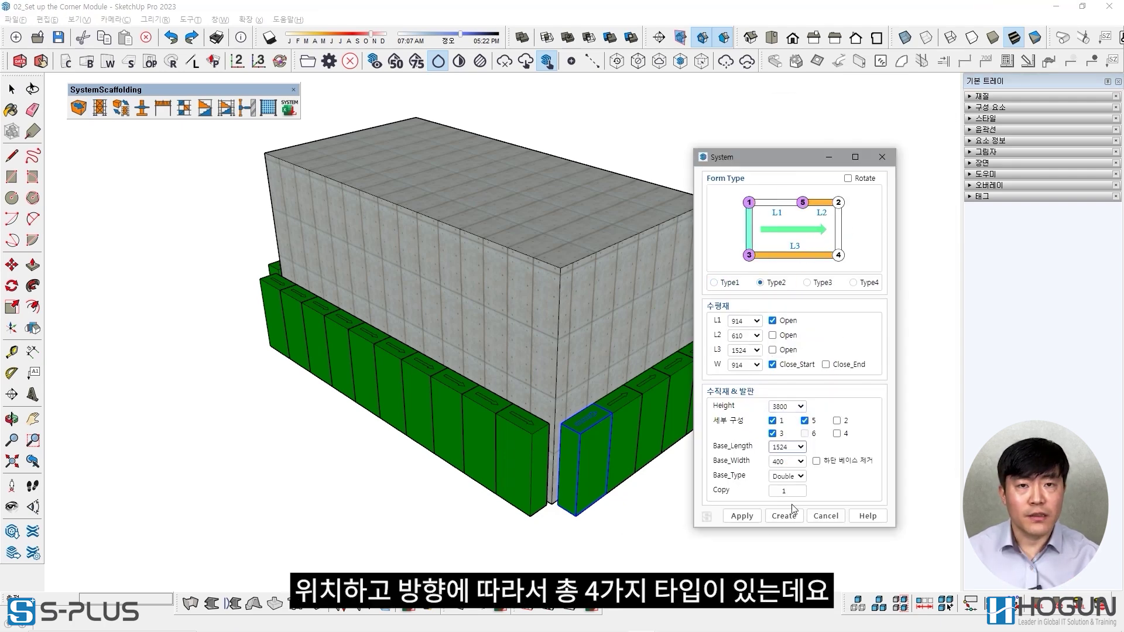
scroll(647, 510, up, 4)
key(m)
click(469, 500)
click(409, 523)
scroll(553, 519, down, 4)
middle_drag(553, 520, 424, 507)
scroll(374, 468, up, 6)
click(454, 472)
click(364, 490)
- Delete the end scaffold module of the row at the building corner to free its place
scroll(365, 490, down, 5)
key(space)
drag(208, 316, 652, 530)
scroll(586, 519, up, 5)
scroll(573, 518, down, 5)
middle_drag(574, 518, 443, 419)
click(410, 423)
scroll(410, 423, up, 5)
scroll(430, 360, down, 4)
mouse_move(430, 360)
middle_down()
mouse_move(460, 376)
mouse_move(349, 306)
mouse_move(422, 357)
mouse_move(284, 364)
mouse_move(445, 374)
middle_up()
right_click(429, 362)
click(505, 144)
scroll(502, 347, up, 3)
click(502, 346)
key(Delete)
- Move a corner module into the free end of the short scaffold row and rotate a copy of it placed outside the row
scroll(502, 375, down, 6)
click(121, 107)
key(m)
click(487, 423)
click(155, 417)
key(ctrl)
click(569, 435)
key(q)
click(588, 462)
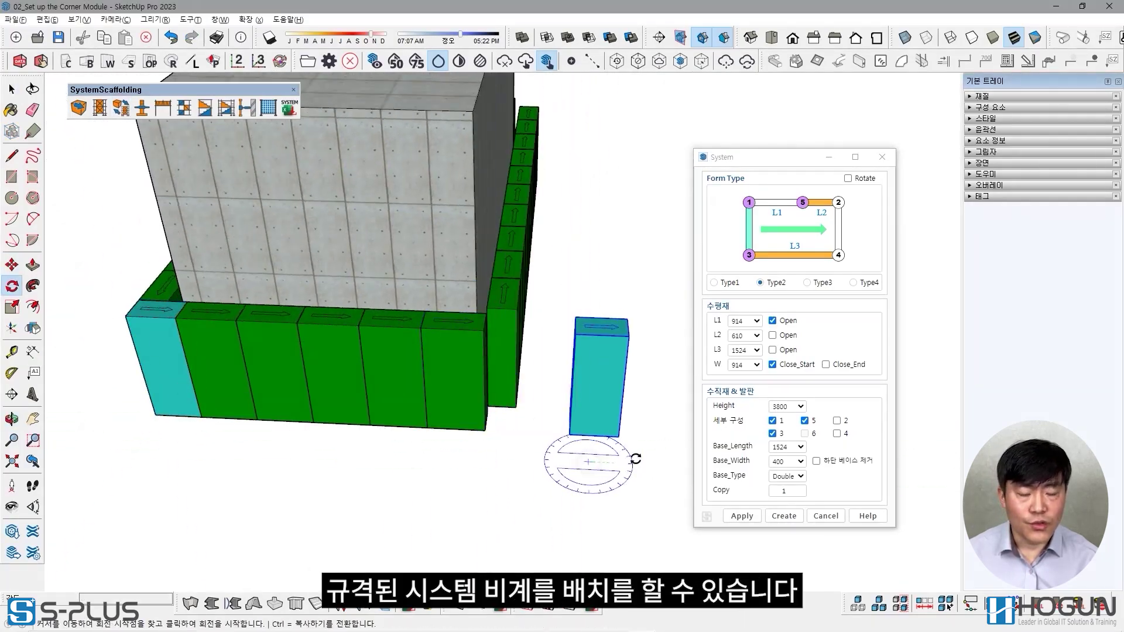
click(485, 431)
- Move the long row of scaffold modules to line up with the corner module at its end
middle_drag(485, 430, 397, 369)
key(space)
key(m)
click(163, 371)
middle_drag(351, 410, 434, 462)
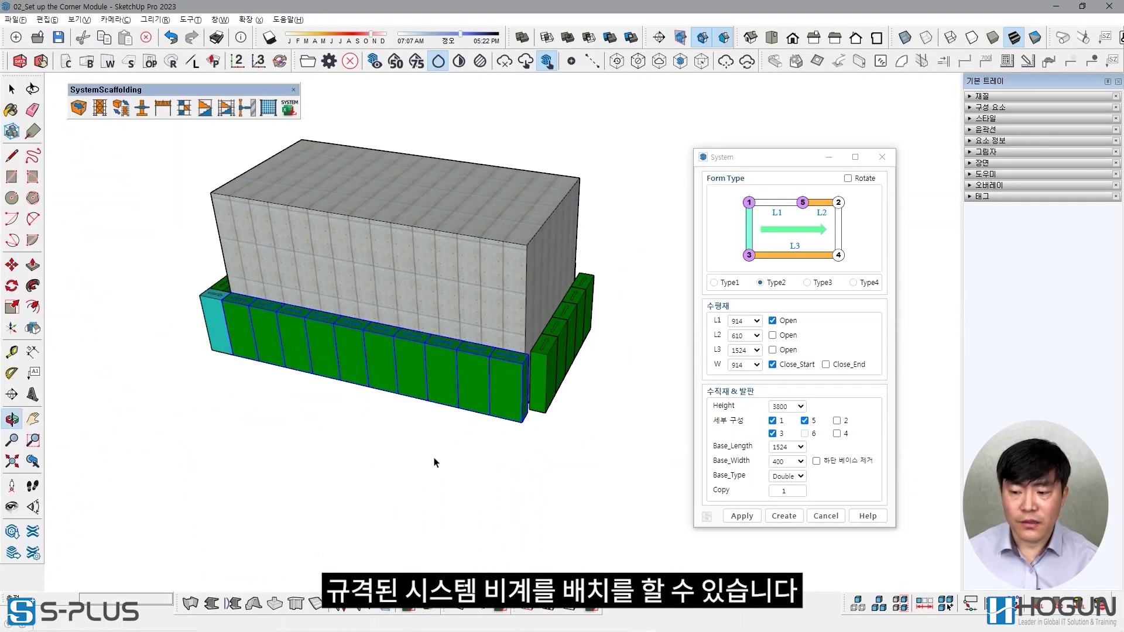
click(547, 433)
- Place a corner module beside the next building corner and rotate it to suit that side
key(space)
click(505, 423)
middle_drag(509, 417, 301, 485)
click(277, 438)
click(580, 441)
key(q)
click(612, 474)
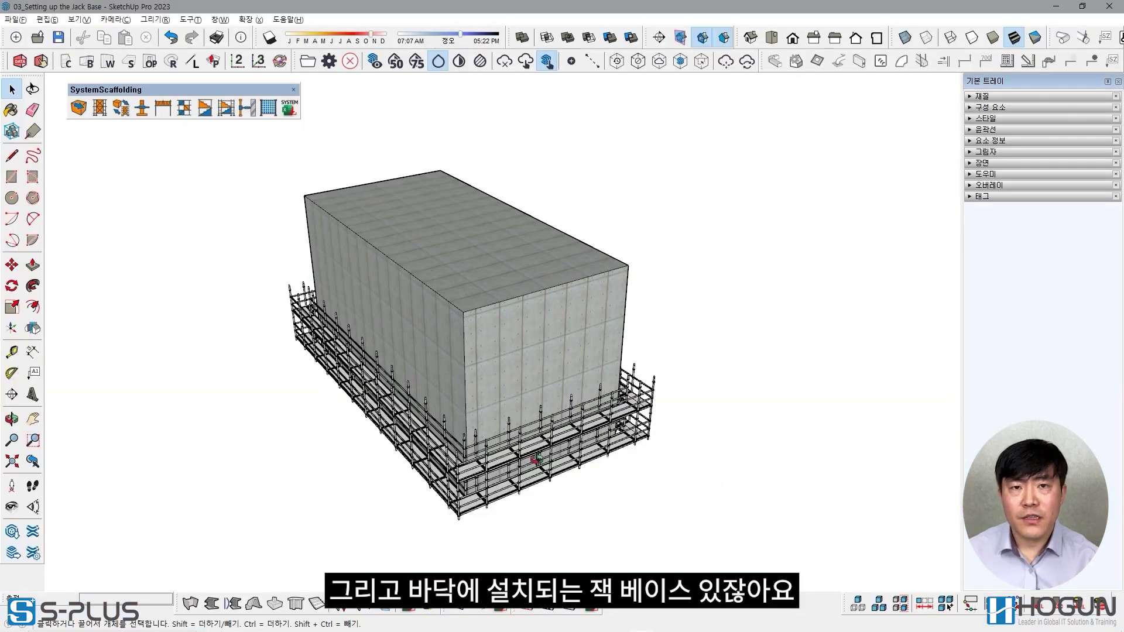
- Examine the underside of the scaffold where the vertical posts end and jack bases are missing
mouse_move(705, 483)
middle_down()
mouse_move(628, 268)
mouse_move(603, 332)
middle_up()
scroll(628, 268, up, 5)
scroll(603, 332, up, 6)
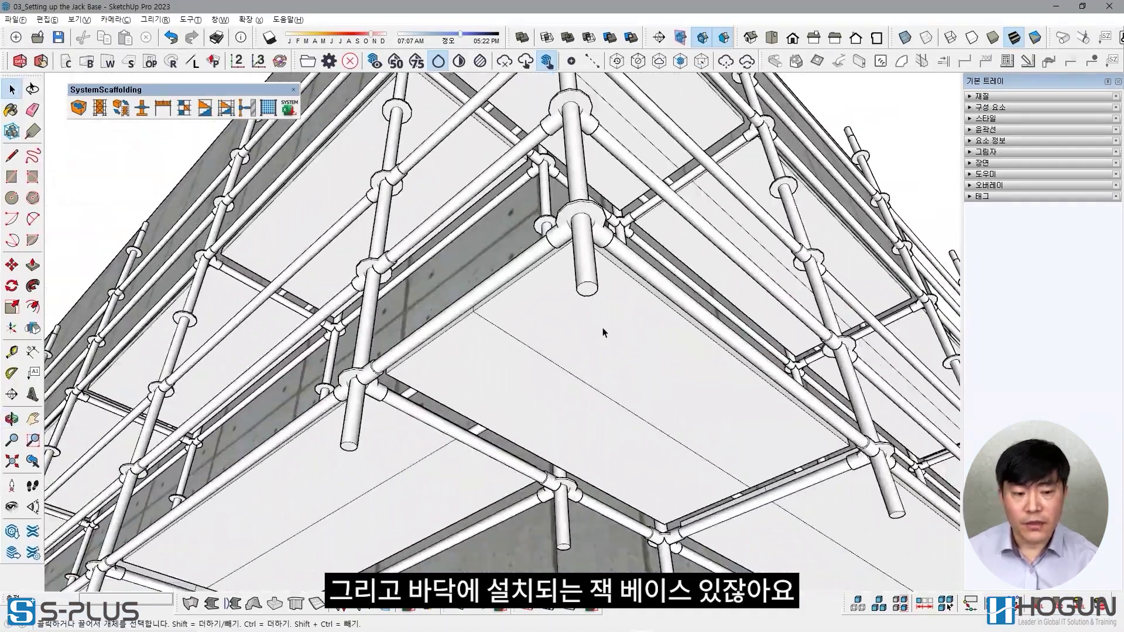
scroll(603, 332, down, 10)
middle_drag(550, 381, 410, 530)
scroll(600, 356, down, 5)
- Group all scaffold modules around the building without the building itself, and select the resulting group
click(986, 130)
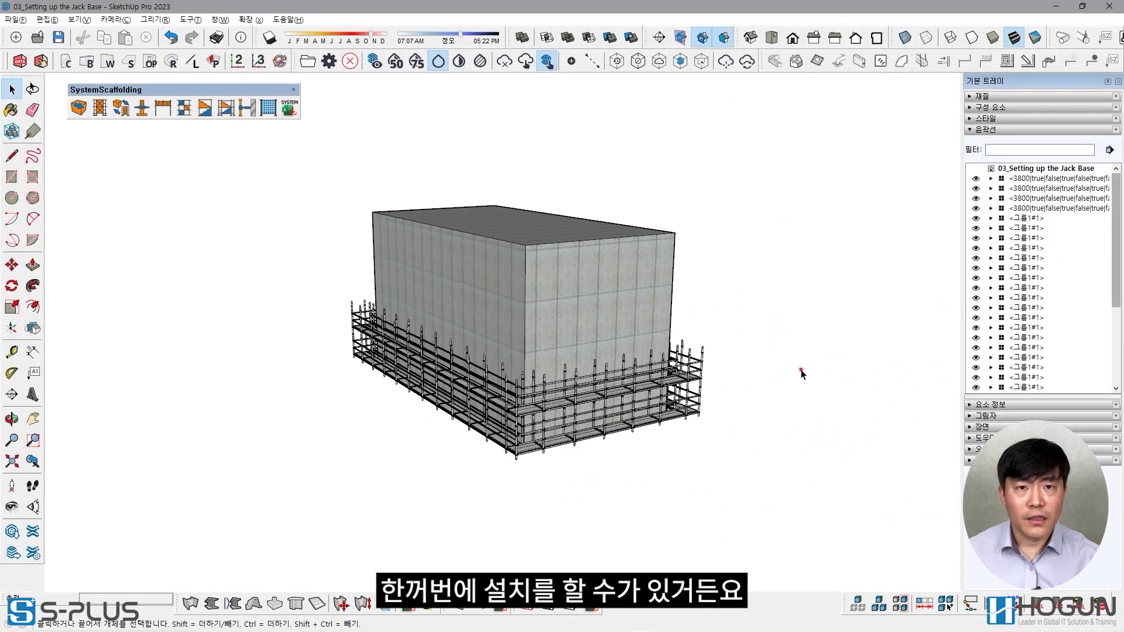
key(ctrl+a)
shift+click(499, 285)
middle_drag(567, 322, 481, 359)
right_click(467, 363)
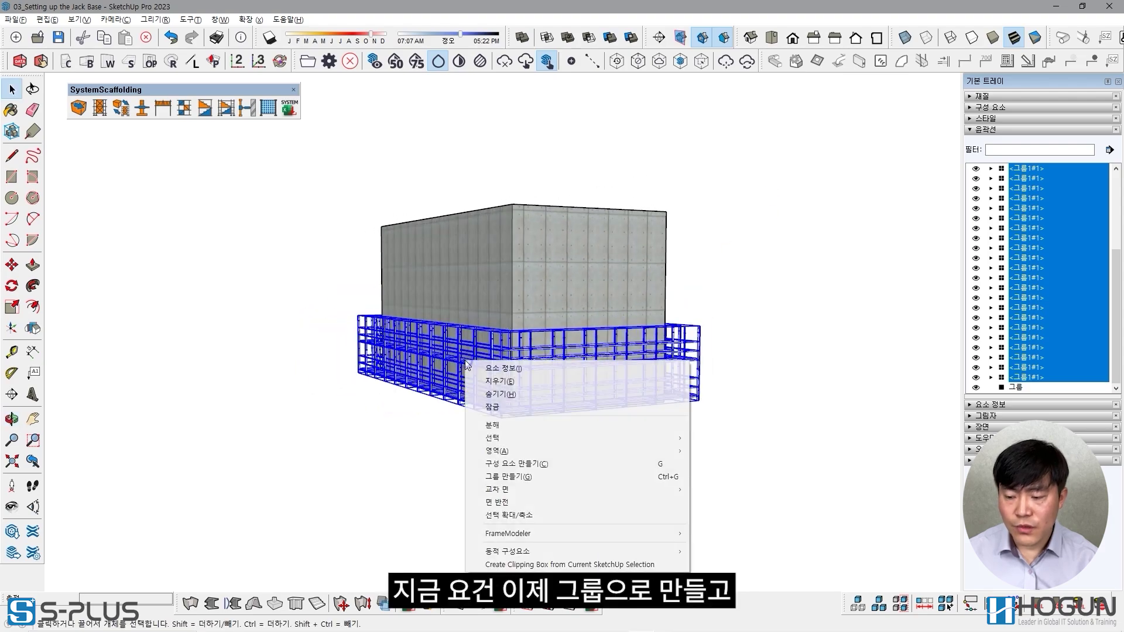
click(589, 476)
mouse_move(625, 451)
middle_down()
mouse_move(668, 407)
mouse_move(582, 178)
mouse_move(680, 125)
mouse_move(567, 446)
mouse_move(622, 469)
middle_up()
click(622, 469)
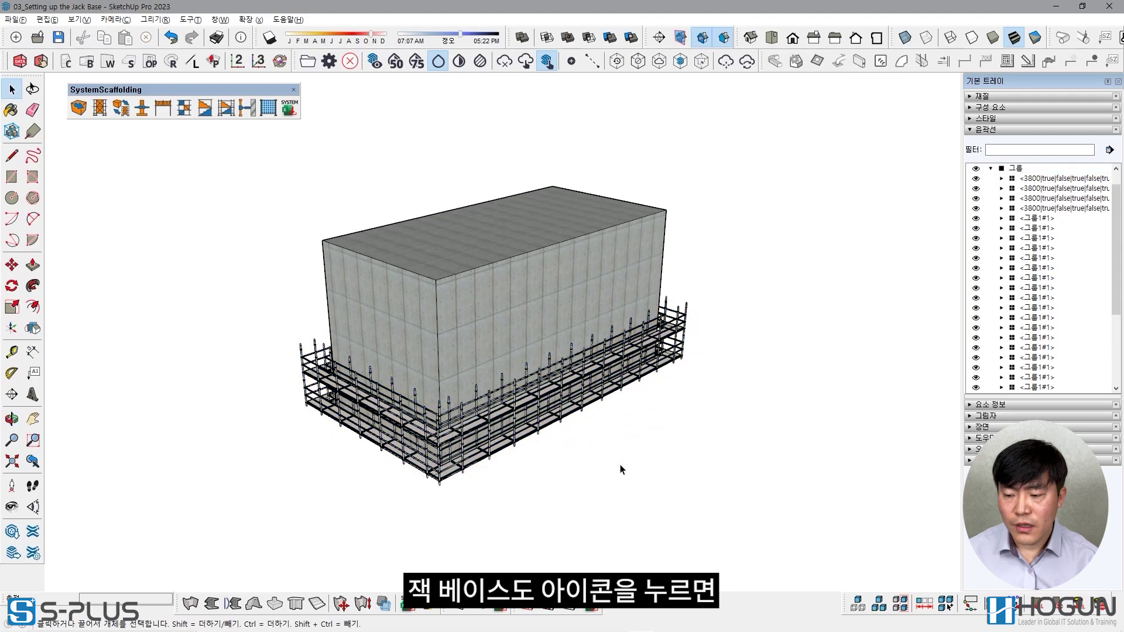
click(498, 420)
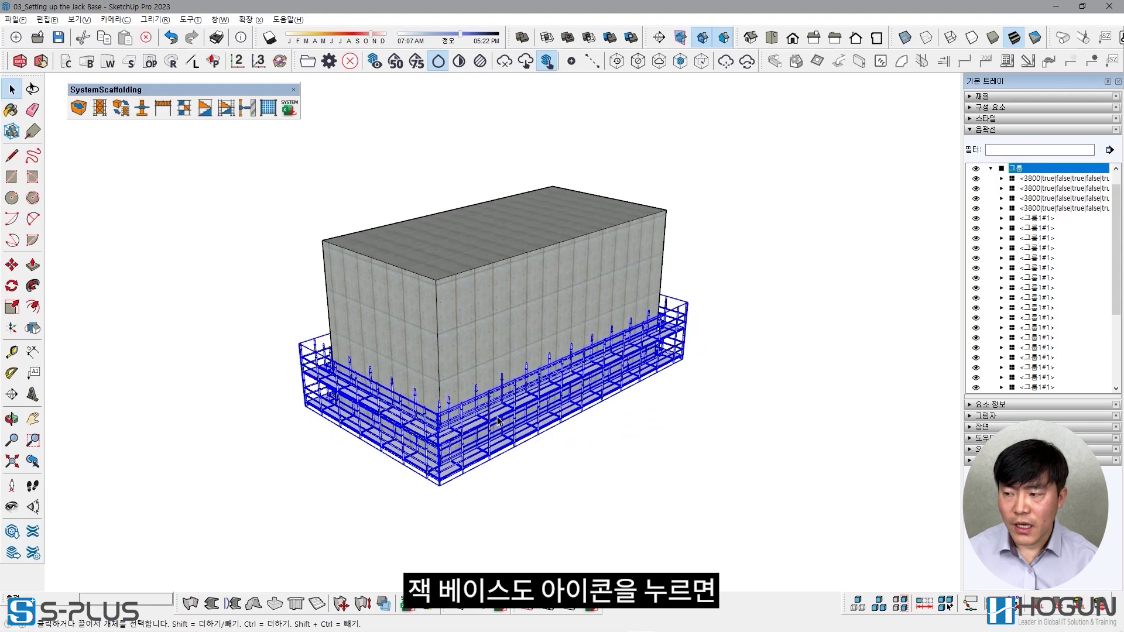
- Install jack bases under all vertical posts of the selected scaffold group and check them at a bottom corner
click(142, 112)
scroll(442, 504, up, 5)
middle_drag(468, 493, 334, 464)
scroll(548, 168, up, 3)
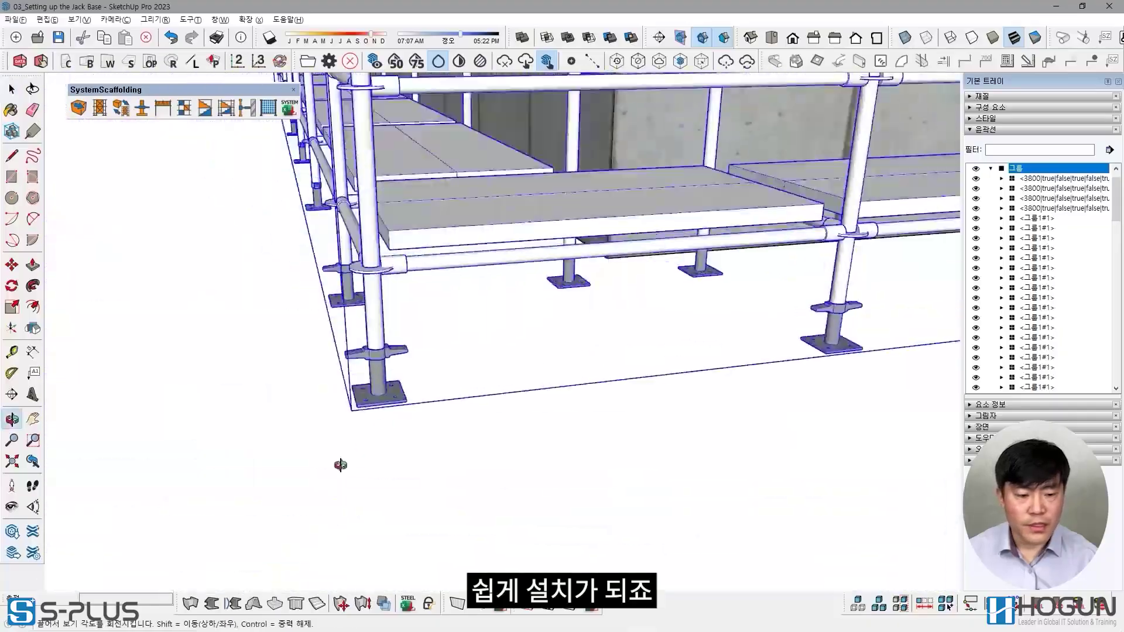
scroll(352, 410, up, 4)
scroll(685, 427, down, 5)
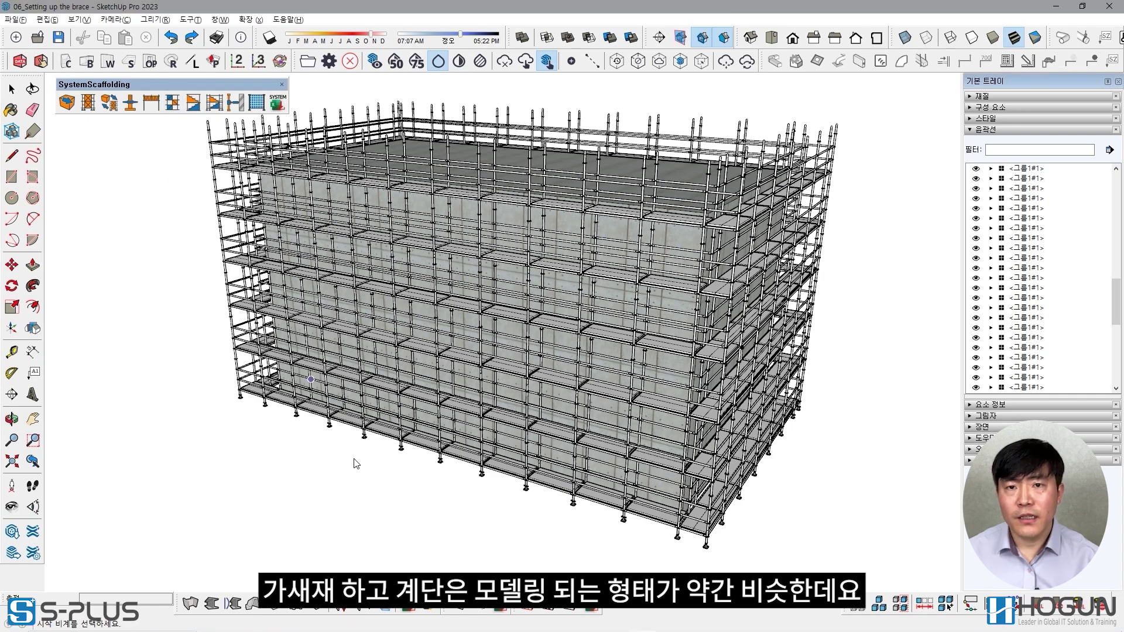
- Insert single diagonal braces in one bottom bay and in one bay a level higher on the long side
click(313, 413)
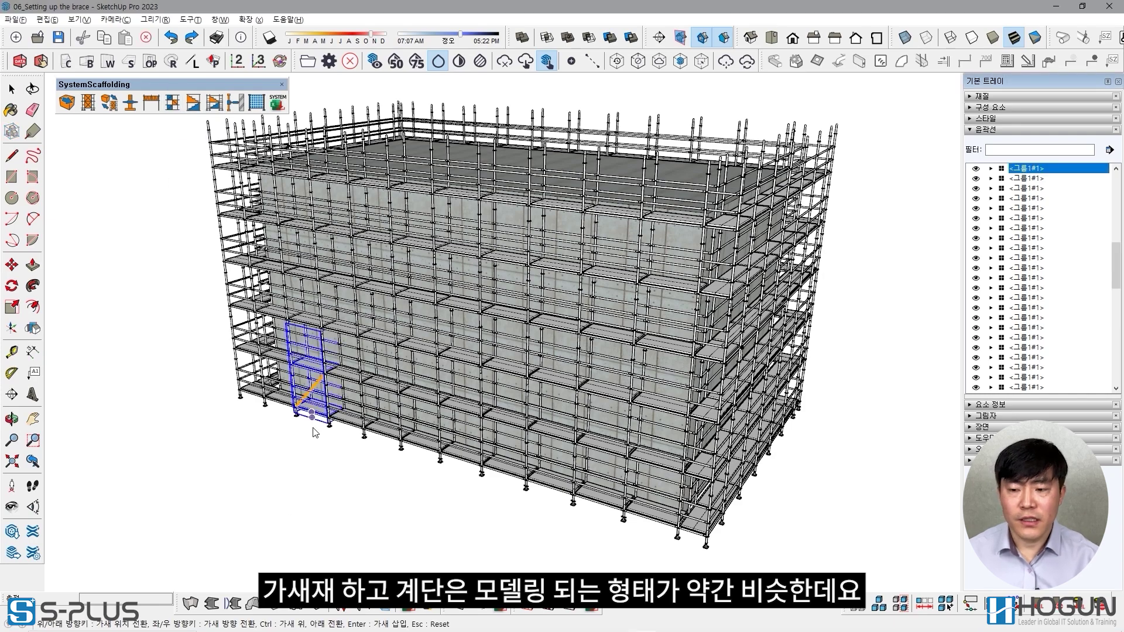
scroll(313, 404, up, 5)
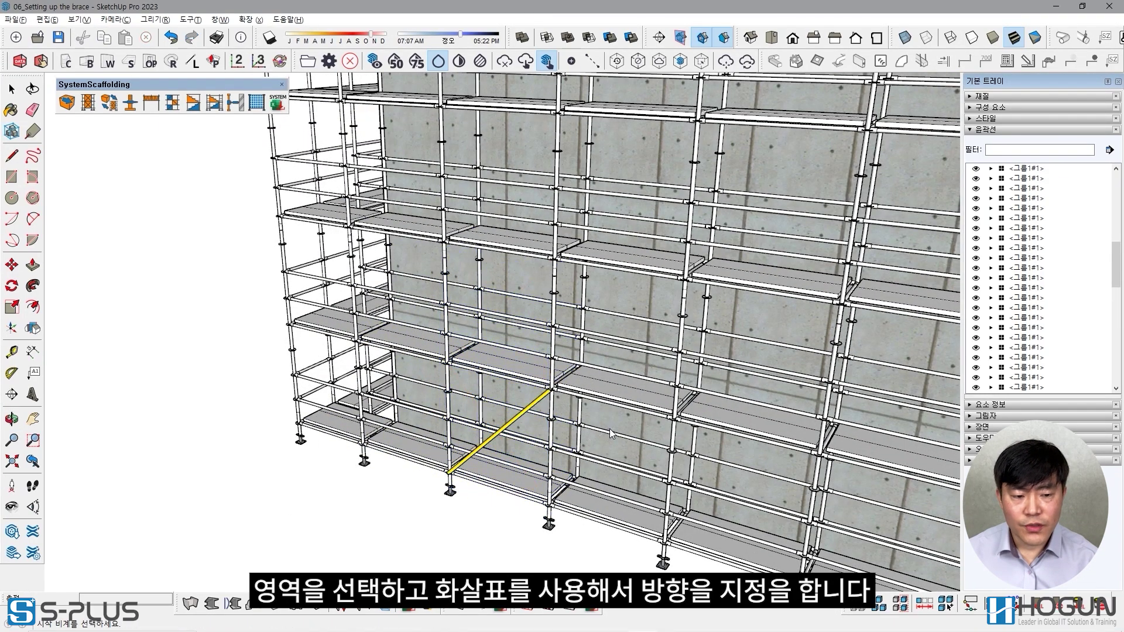
scroll(517, 502, up, 4)
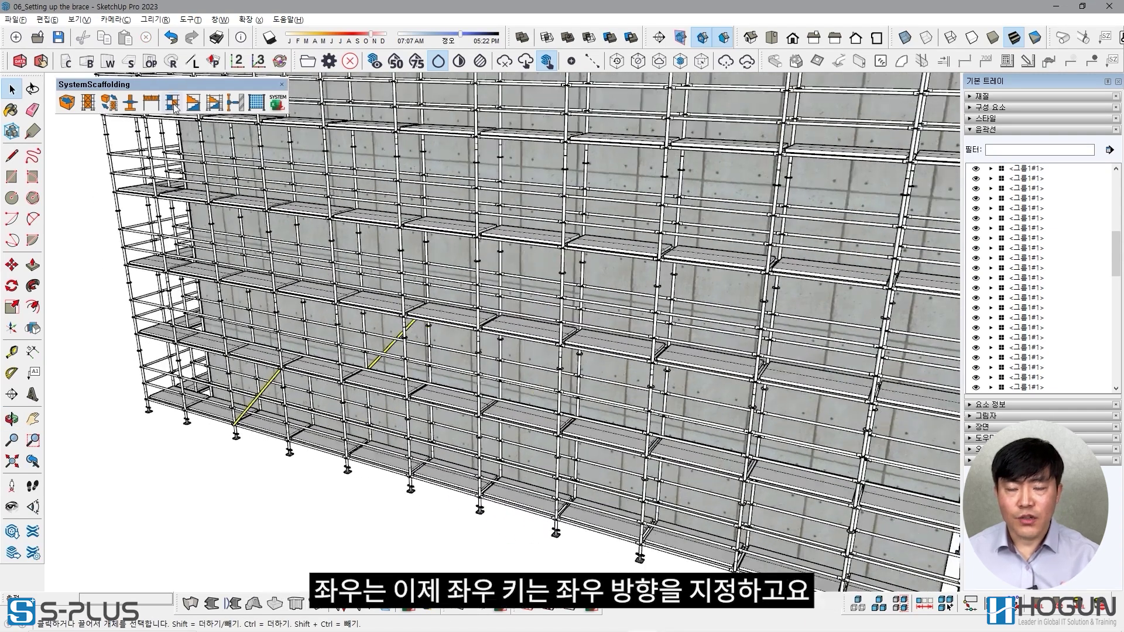
- Insert braces through a full-height vertical column of bays, with the brace direction reversed so all slope the same way
click(516, 457)
click(518, 247)
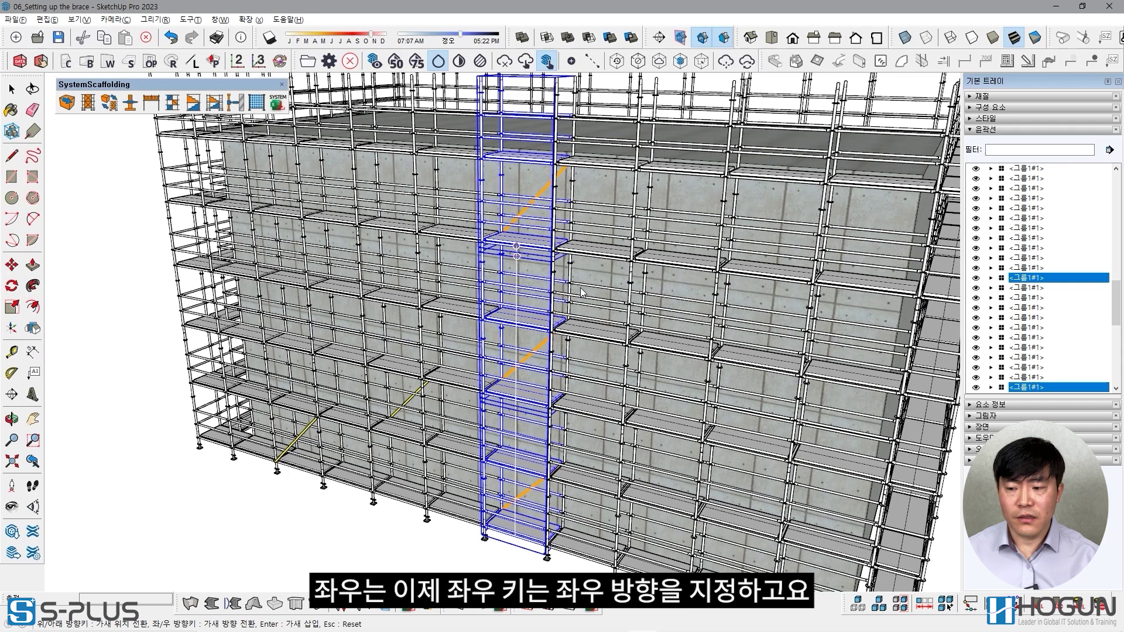
key(Return)
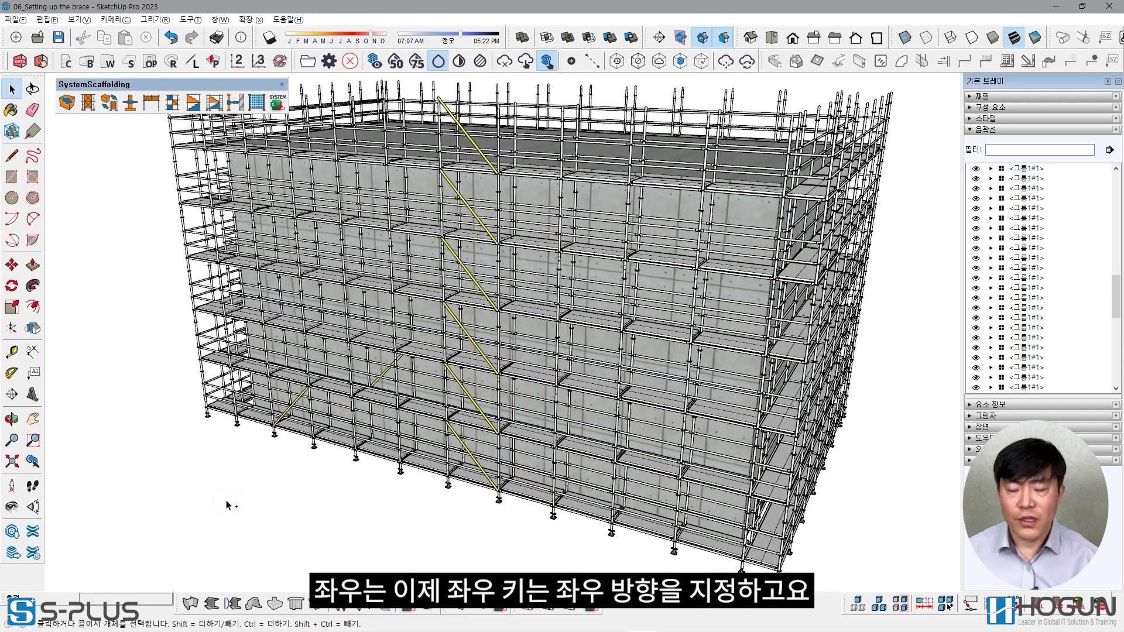
- Insert parallel braces along a horizontal row of mid-height modules, placed in their upper part and sloping the opposite way
click(214, 103)
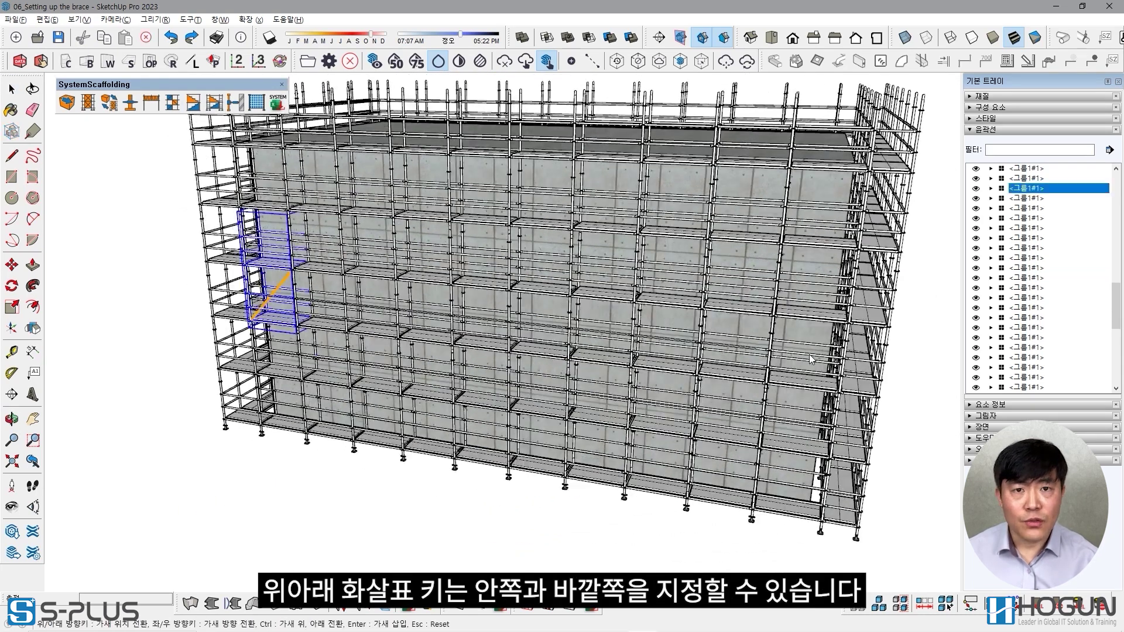
click(770, 349)
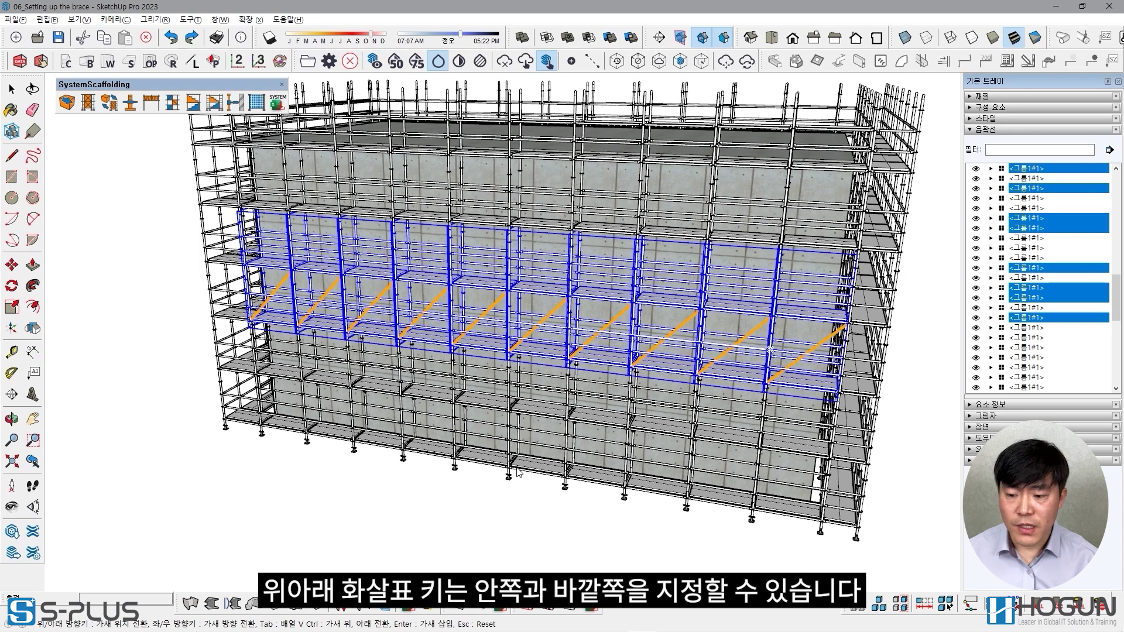
key(Down)
key(ctrl)
key(ctrl)
key(Tab)
key(Tab)
key(ctrl)
key(Return)
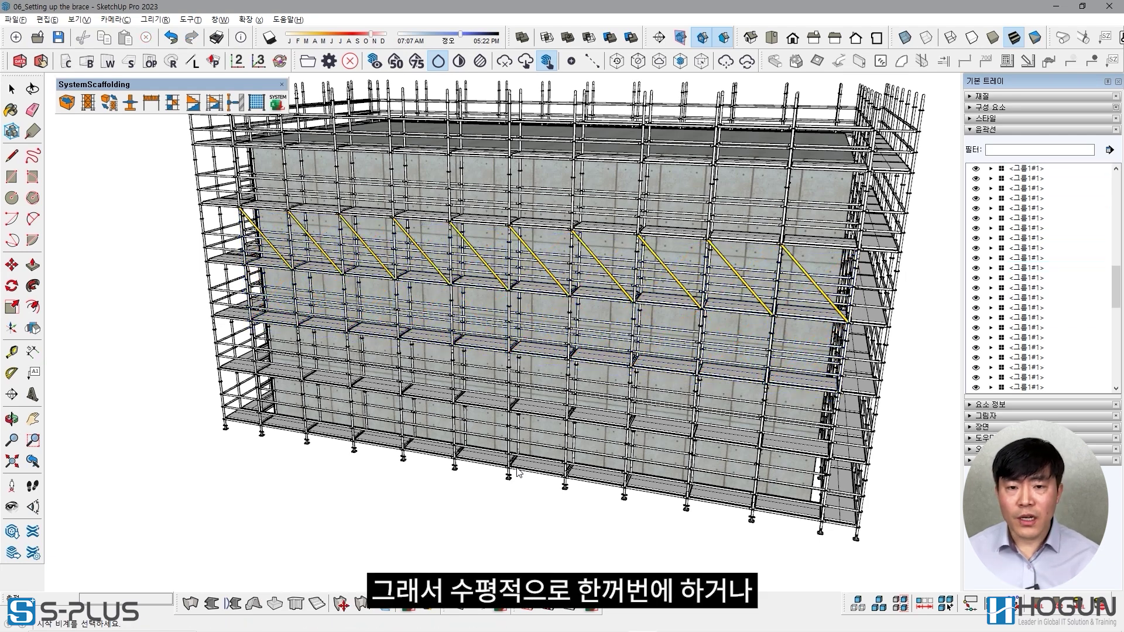
- Insert braces in a zigzag arrangement along the whole bottom row of modules on the long side
click(172, 104)
click(767, 417)
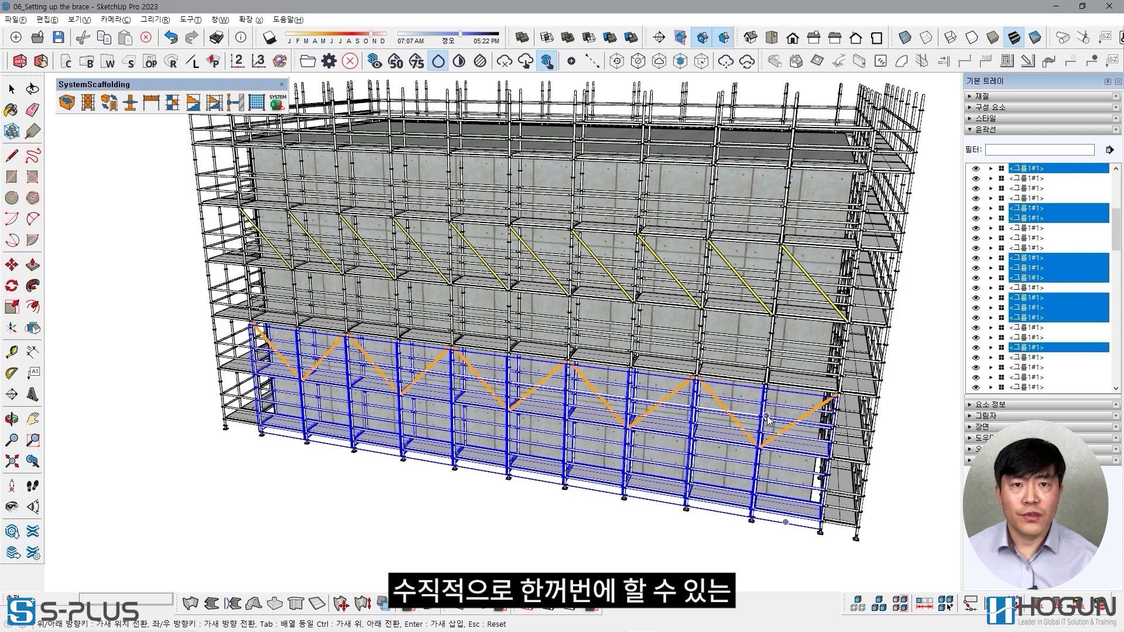
key(Return)
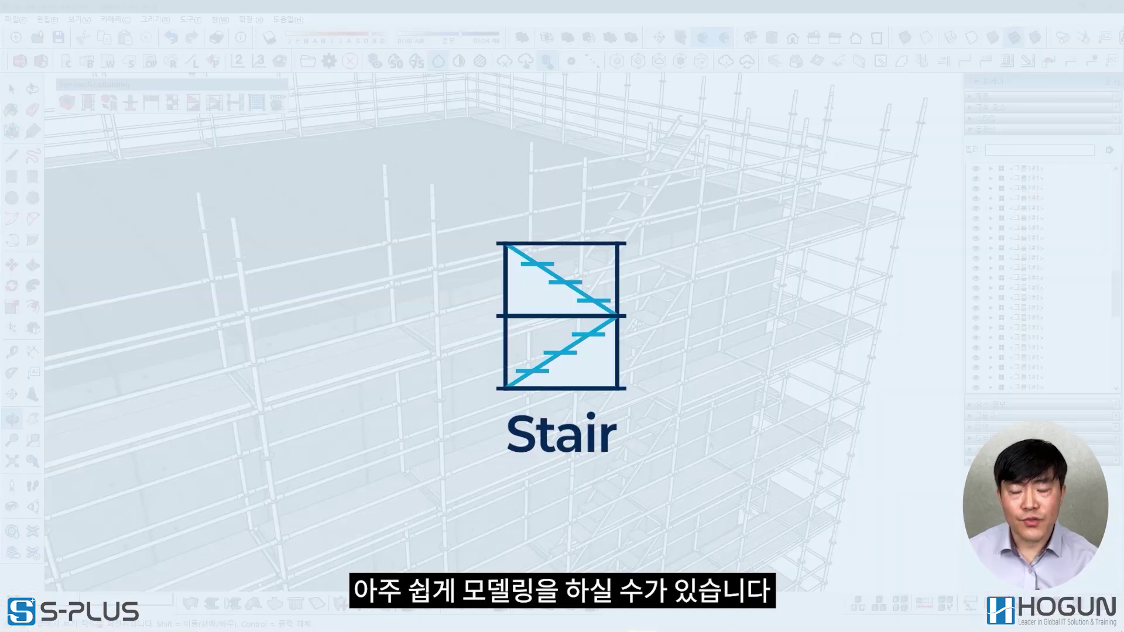
- Insert stairs through a full-height column of bays on the facade with the truss-spanned opening
click(193, 109)
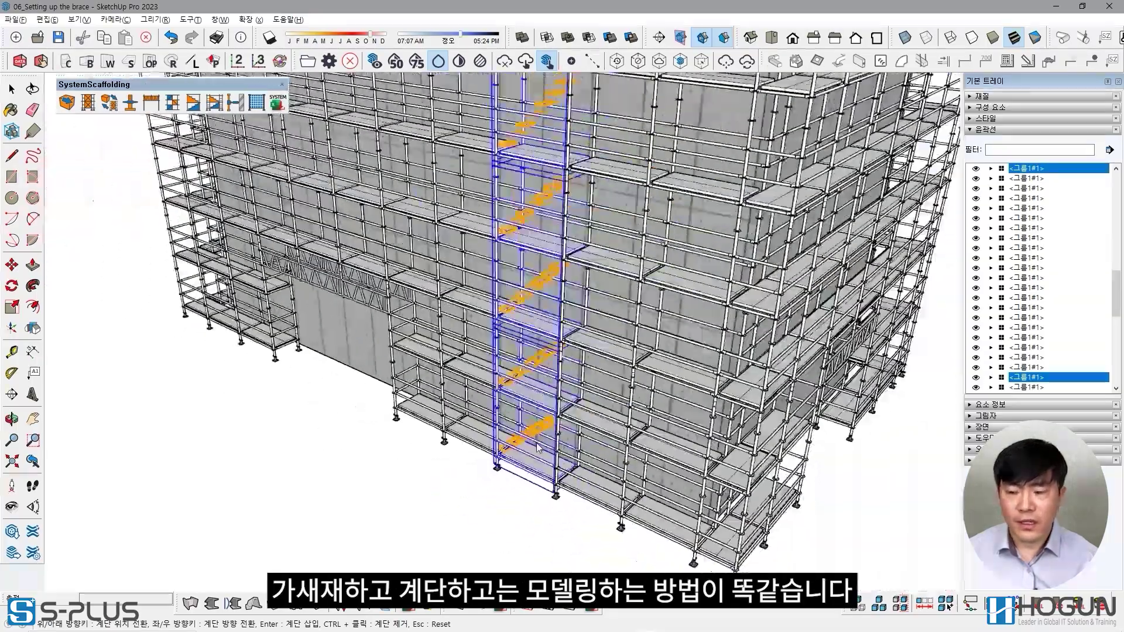
key(Return)
key(space)
scroll(524, 460, up, 5)
middle_drag(524, 459, 650, 433)
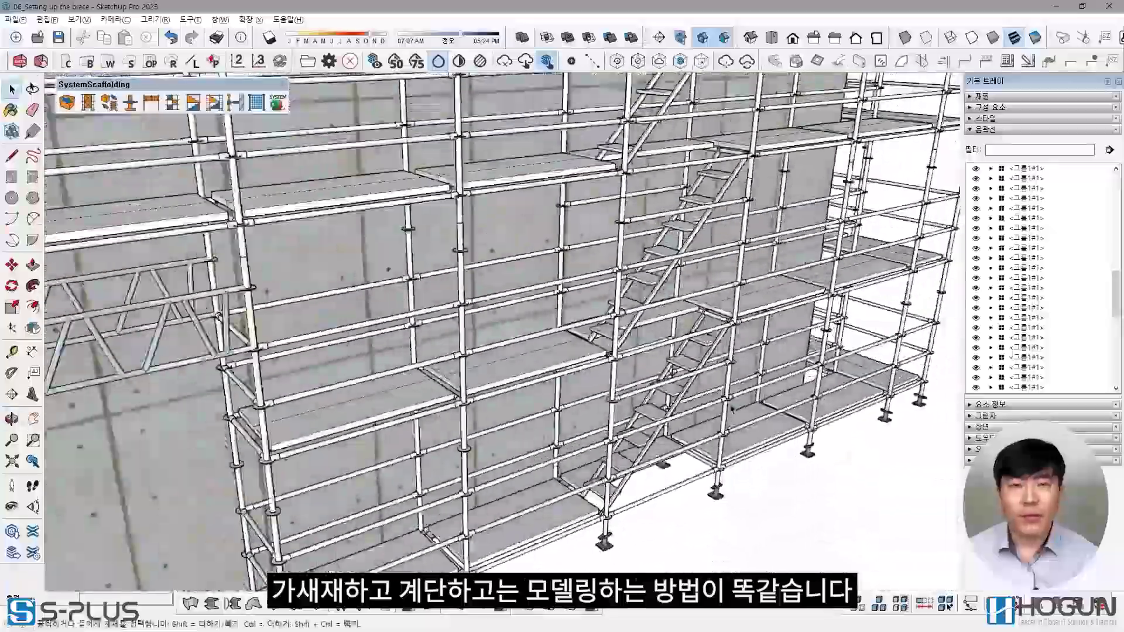
scroll(650, 433, down, 4)
middle_drag(650, 375, 256, 434)
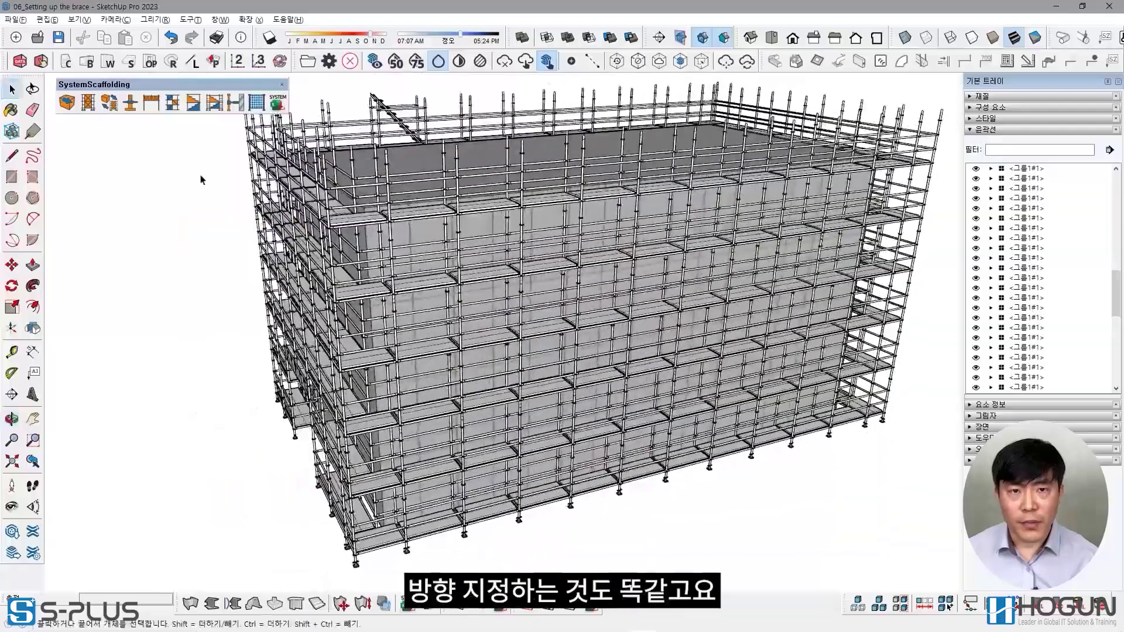
- Insert a second full-height column of stairs near the corner of the opposite long side, with their direction reversed
click(193, 103)
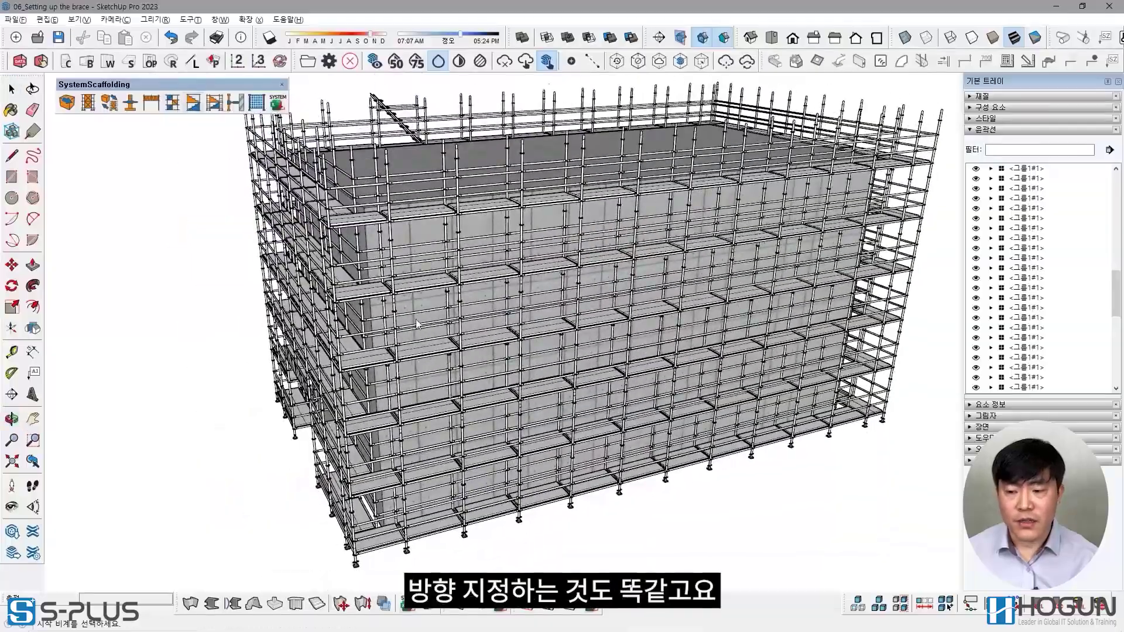
scroll(484, 516, up, 4)
key(Left)
key(Return)
key(space)
scroll(516, 434, up, 4)
middle_drag(527, 439, 527, 410)
scroll(616, 371, down, 4)
scroll(617, 372, down, 4)
scroll(498, 251, up, 2)
- Open the top module of the new stair column for editing
double_click(498, 263)
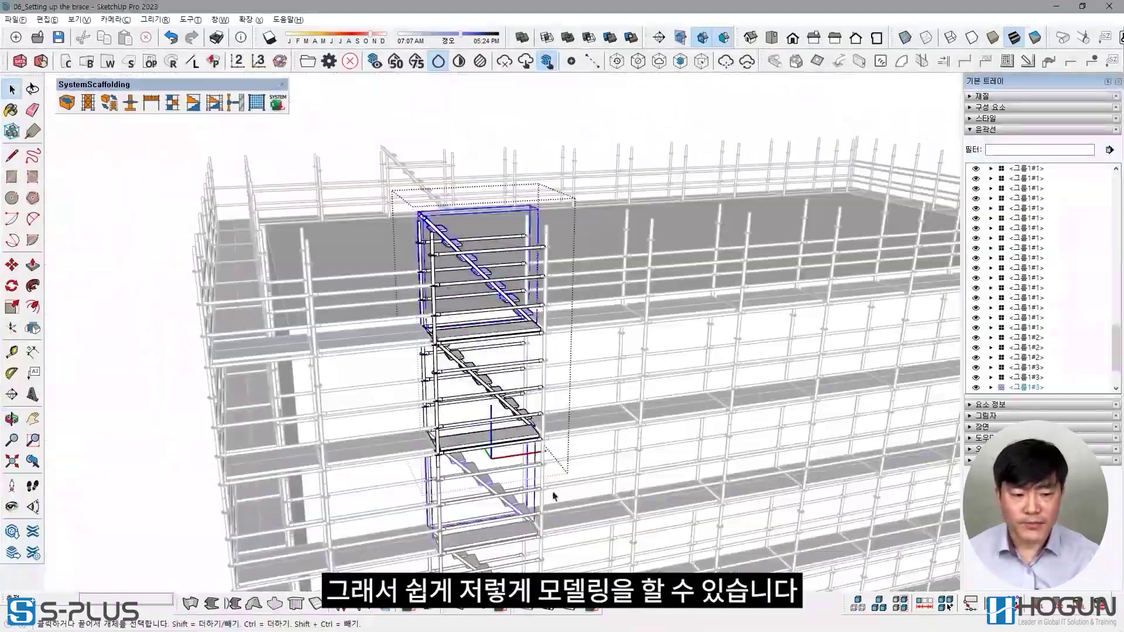
key(Escape)
scroll(528, 293, down, 3)
click(548, 209)
right_click(548, 209)
click(641, 290)
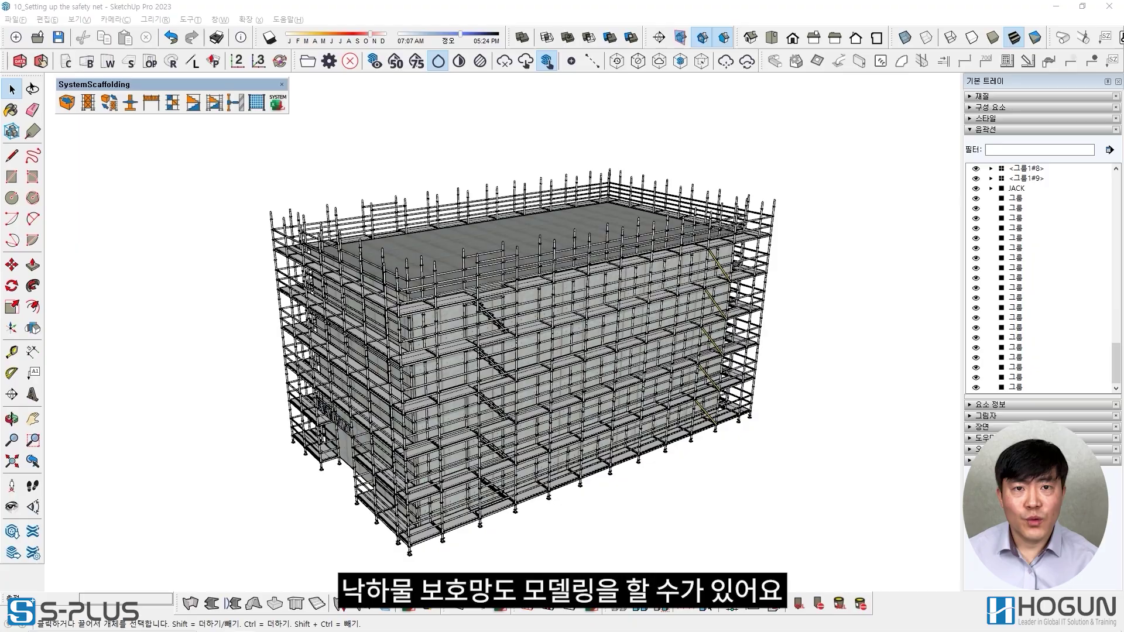
- Model a vertical safety net 1800 mm wide around the scaffold by choosing its corner posts and guide points
click(256, 104)
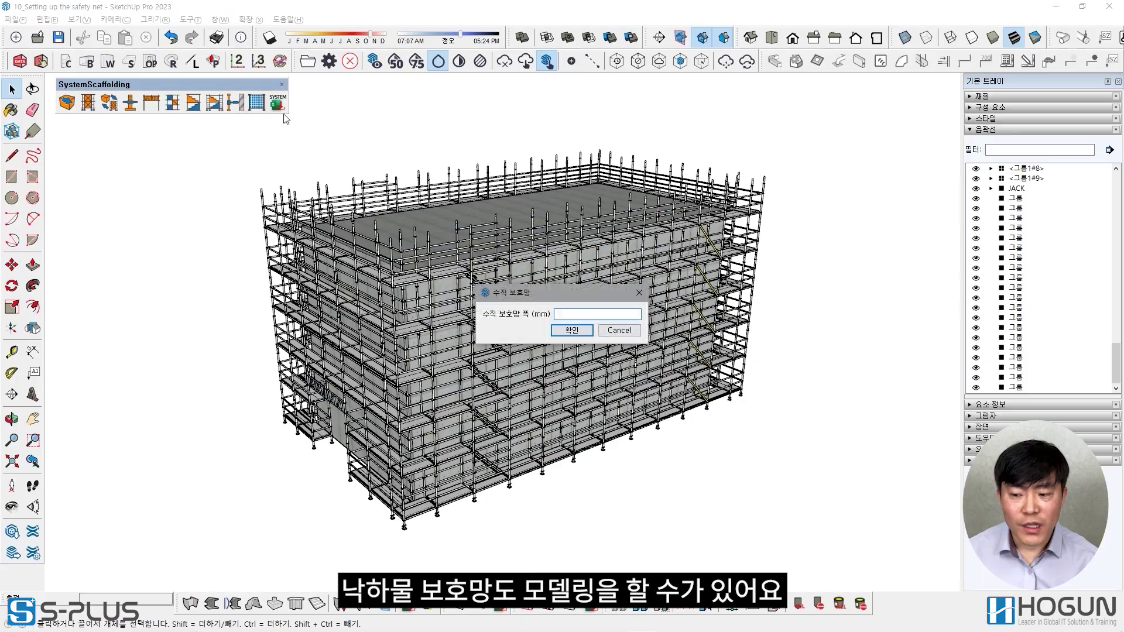
text(1800)
key(Return)
click(79, 19)
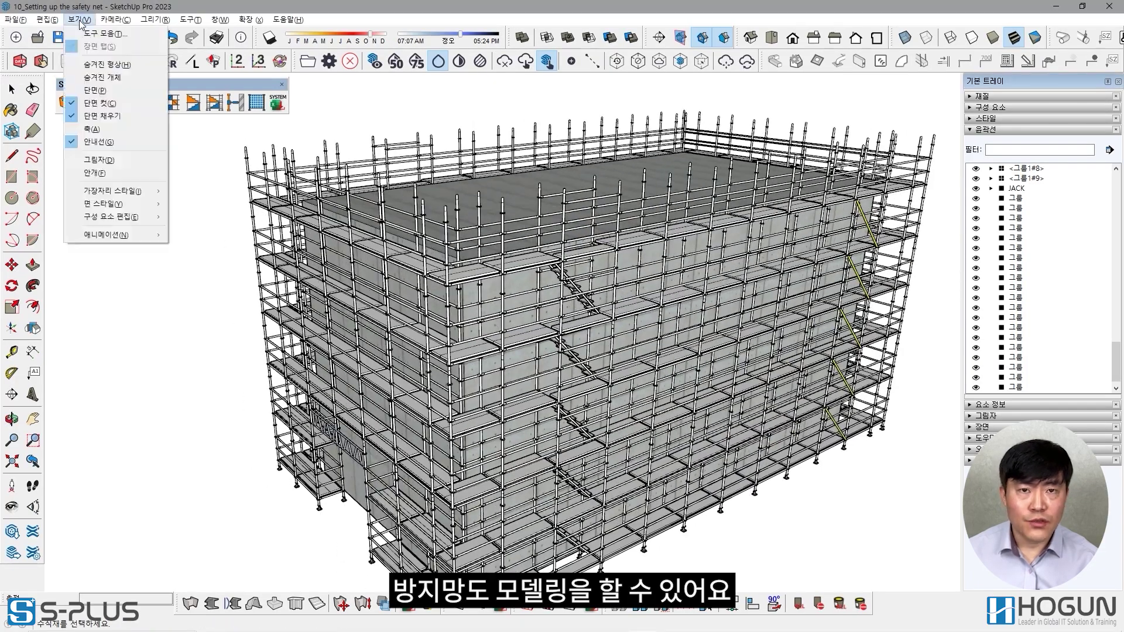
key(Escape)
scroll(528, 450, up, 15)
scroll(528, 449, down, 10)
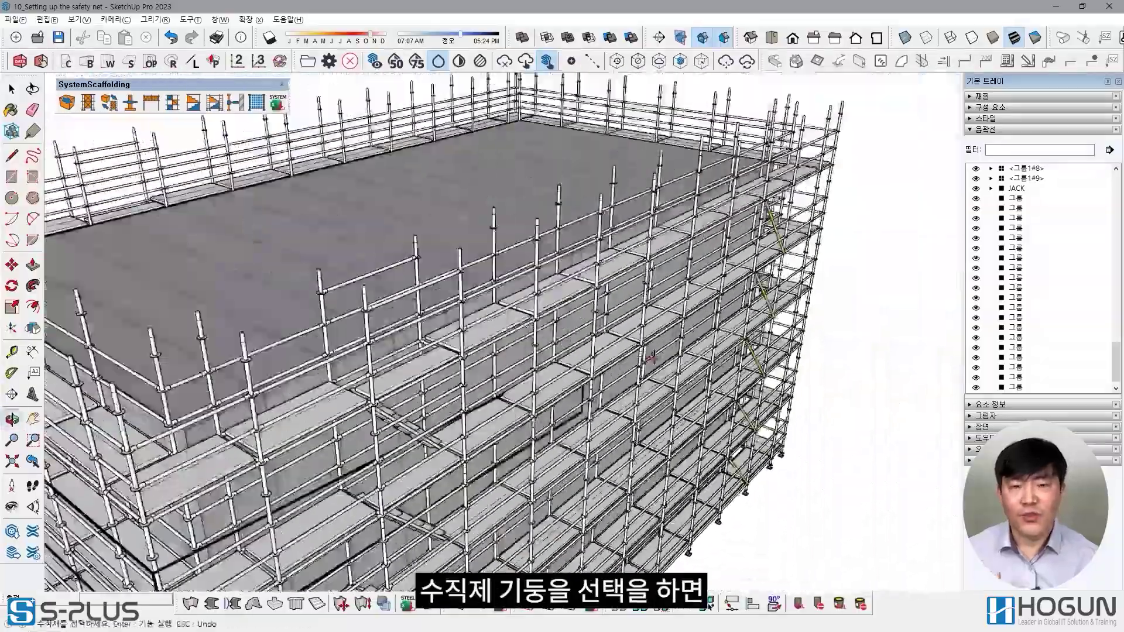
scroll(598, 436, up, 8)
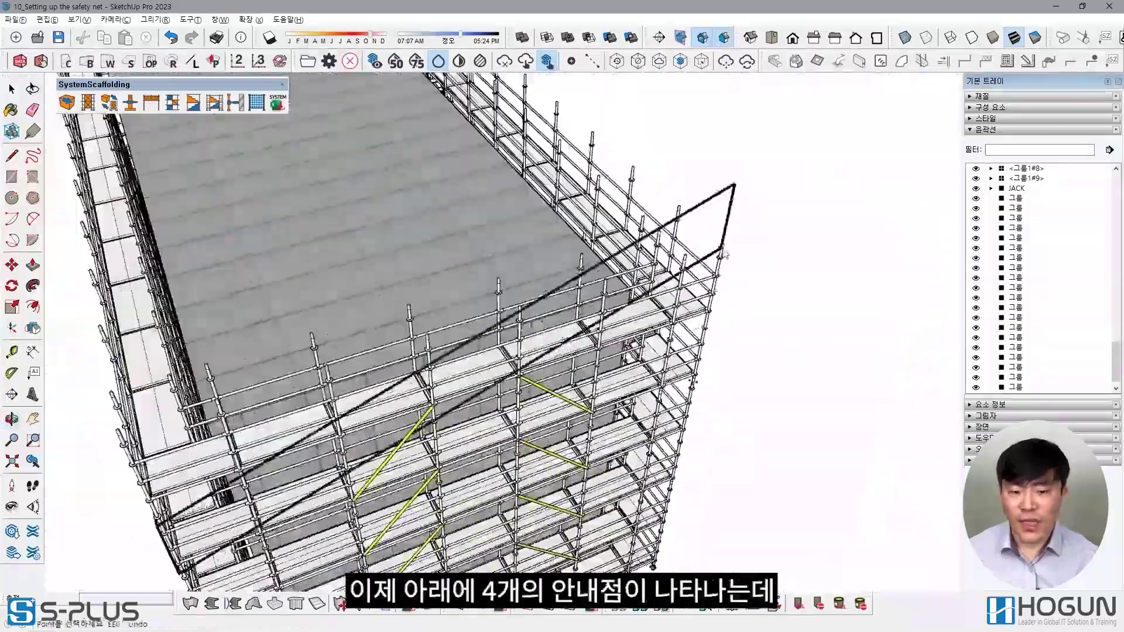
scroll(536, 422, up, 10)
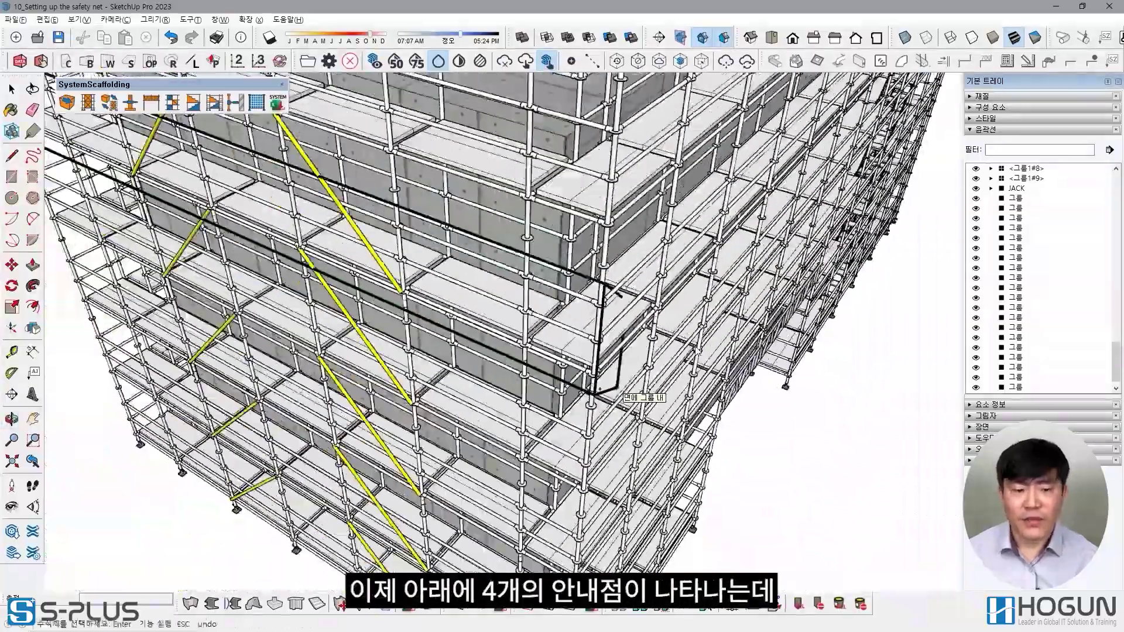
scroll(676, 378, up, 10)
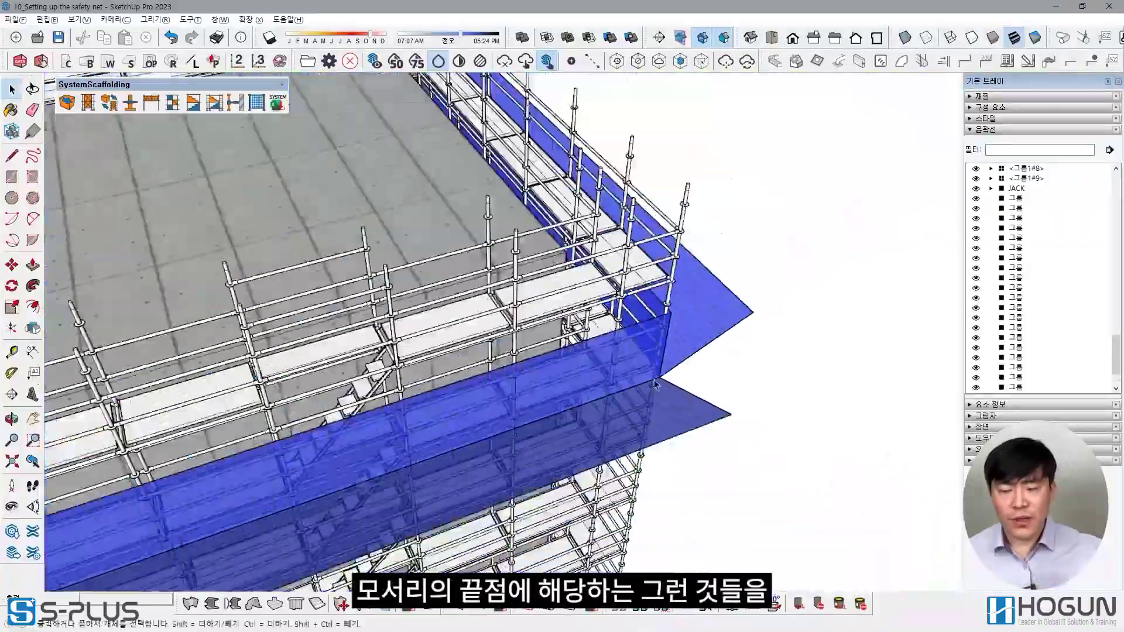
scroll(654, 379, down, 5)
middle_drag(654, 379, 813, 391)
scroll(523, 340, up, 5)
scroll(523, 340, down, 5)
key(space)
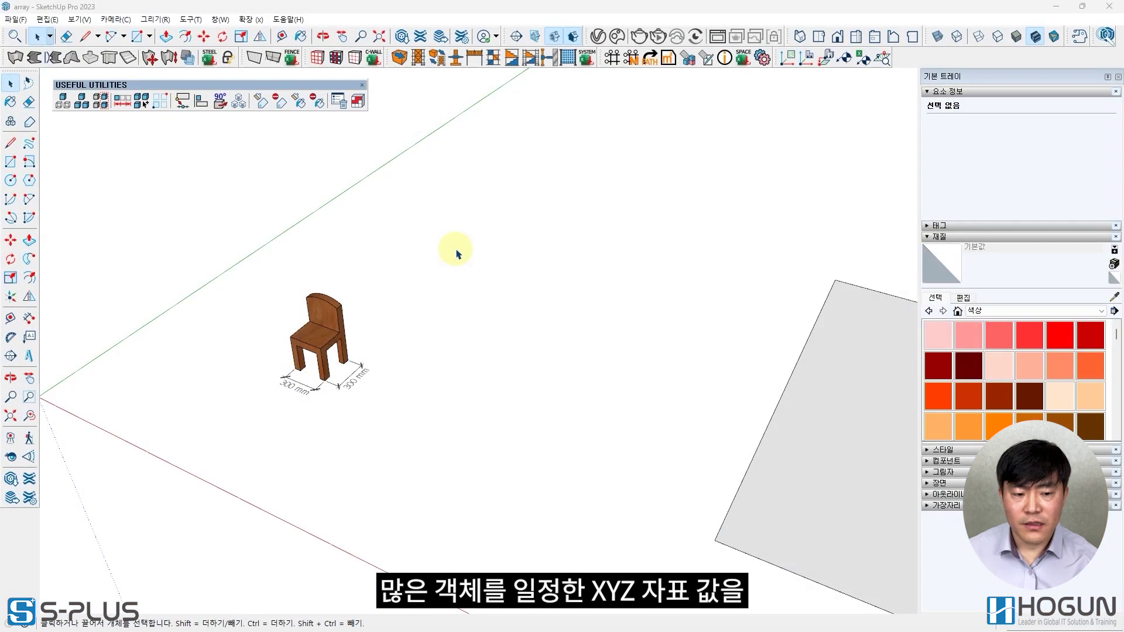
- Array-copy the chair from its base corner along the X and Y axes with spacings of 400 and 800
click(160, 103)
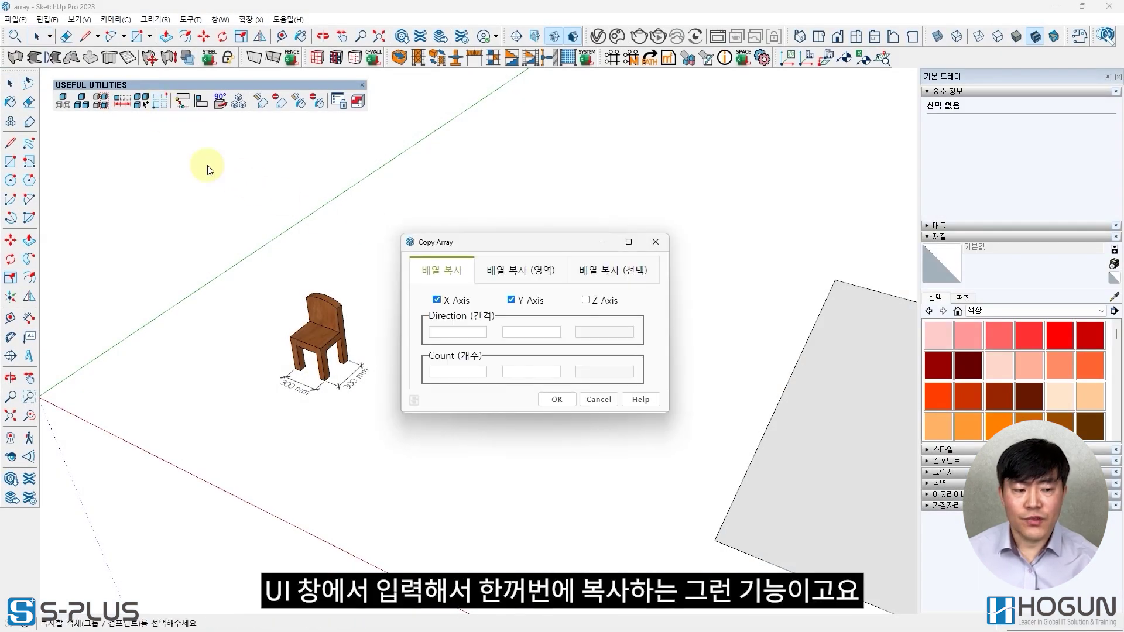
text(800)
click(469, 370)
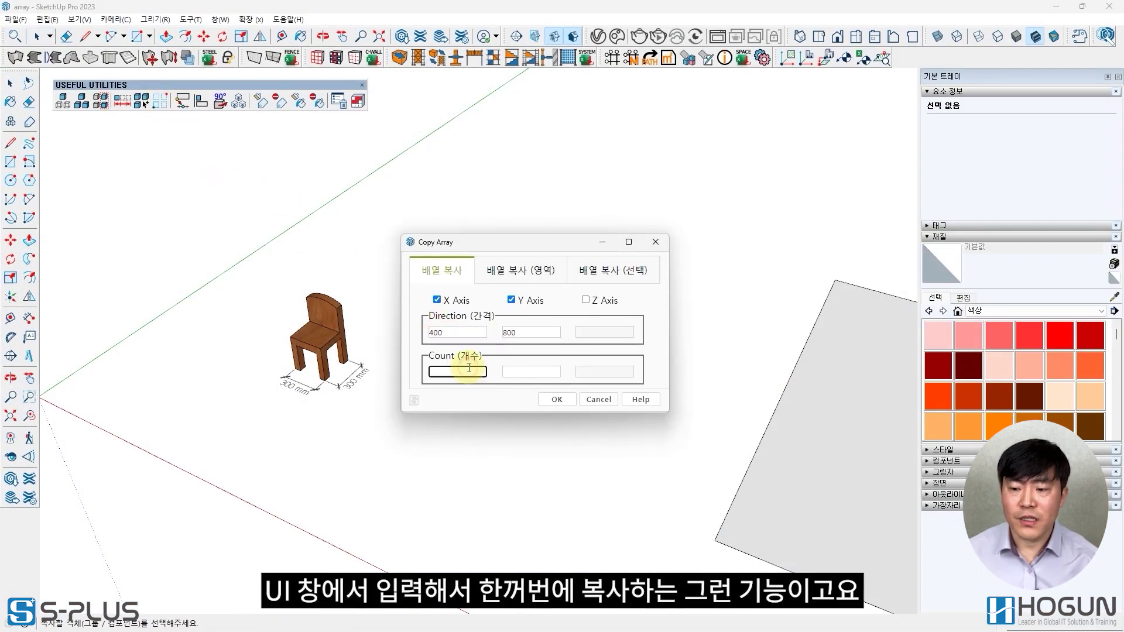
click(556, 399)
click(328, 348)
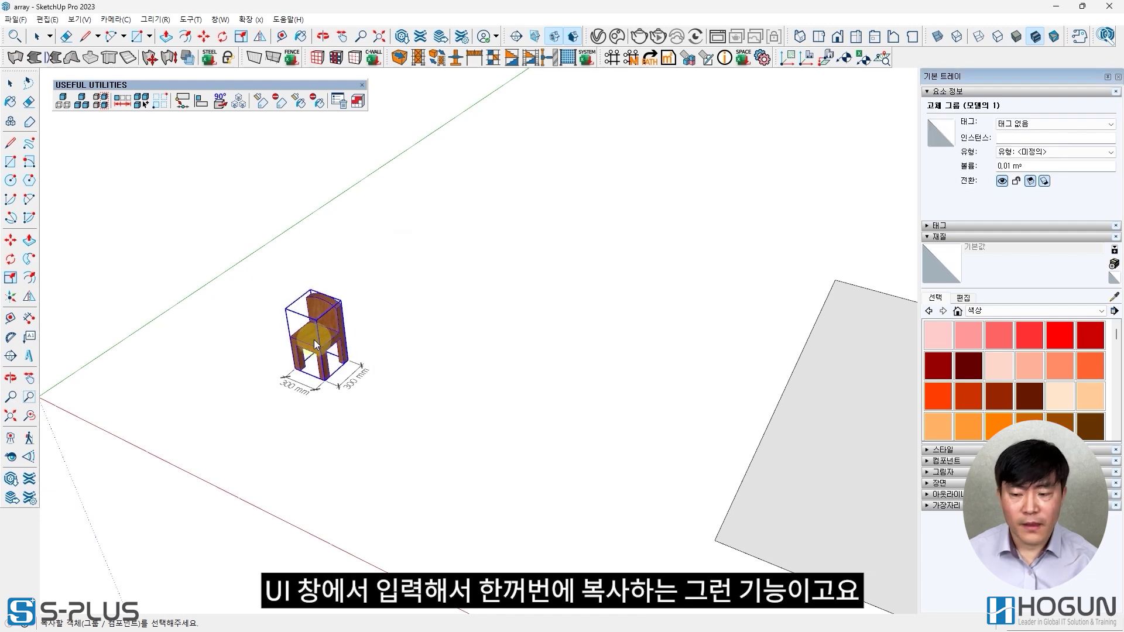
scroll(293, 374, up, 5)
click(301, 376)
scroll(304, 378, down, 5)
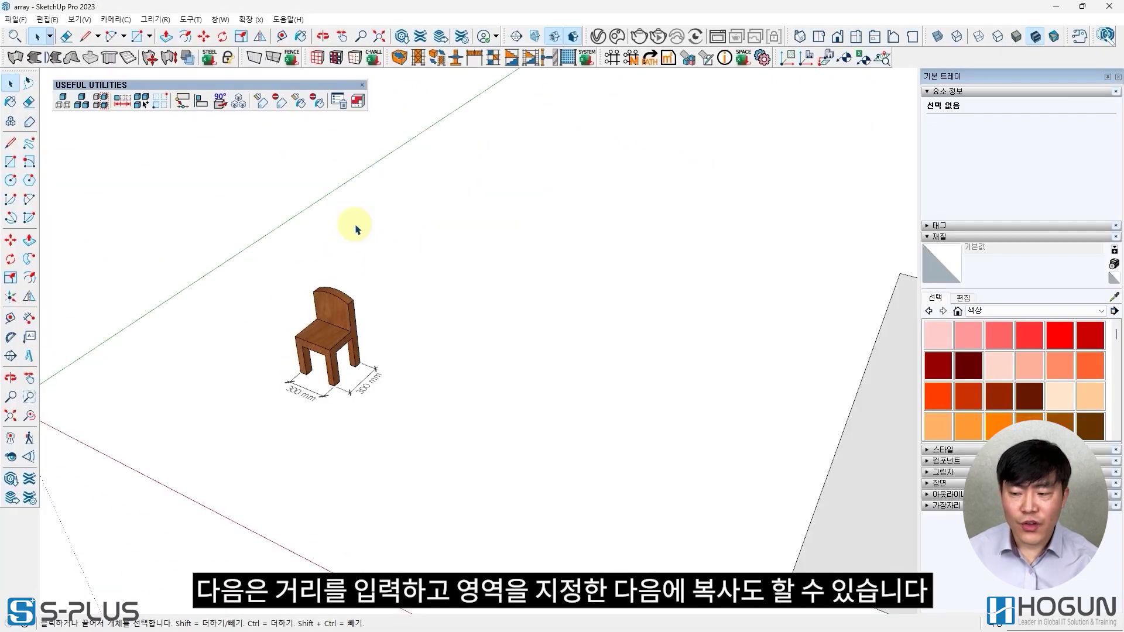
- Array-copy the chair by area with 400 spacing, using opposite corners of the grey rectangle as the copy region
click(463, 331)
click(509, 332)
text(400)
click(557, 399)
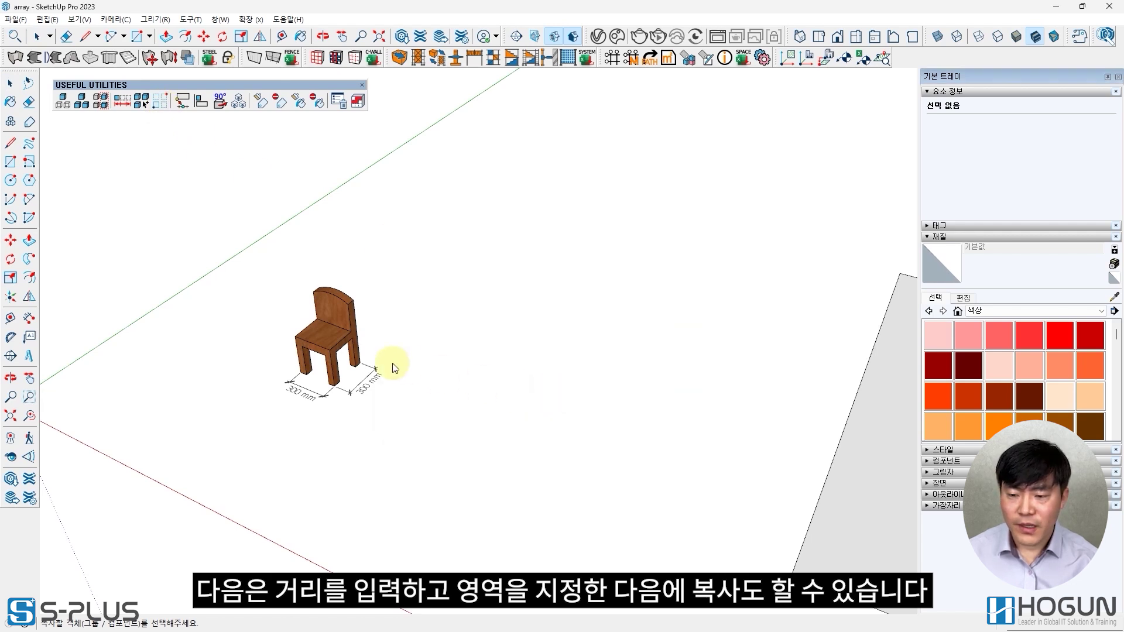
click(301, 374)
click(300, 373)
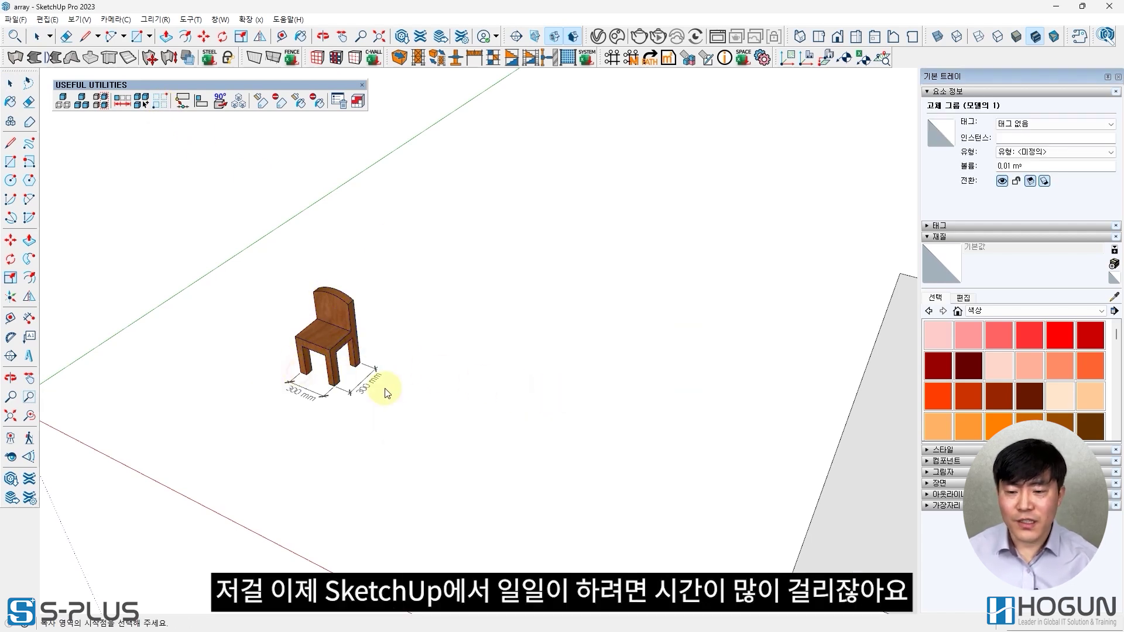
shift+middle_drag(513, 402, 195, 343)
click(318, 441)
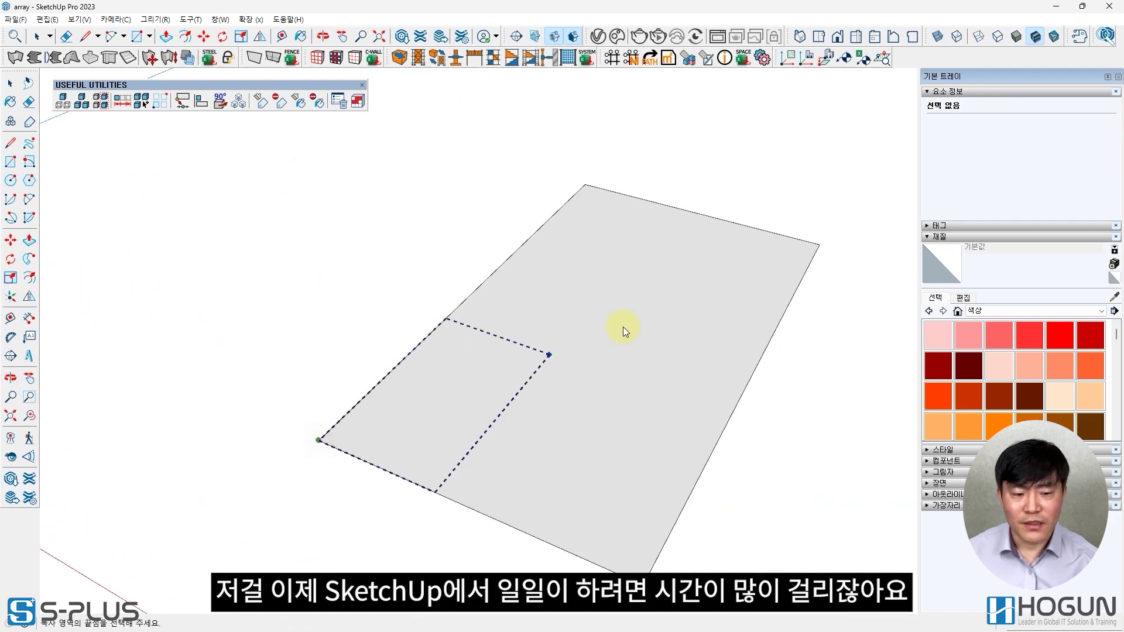
click(820, 244)
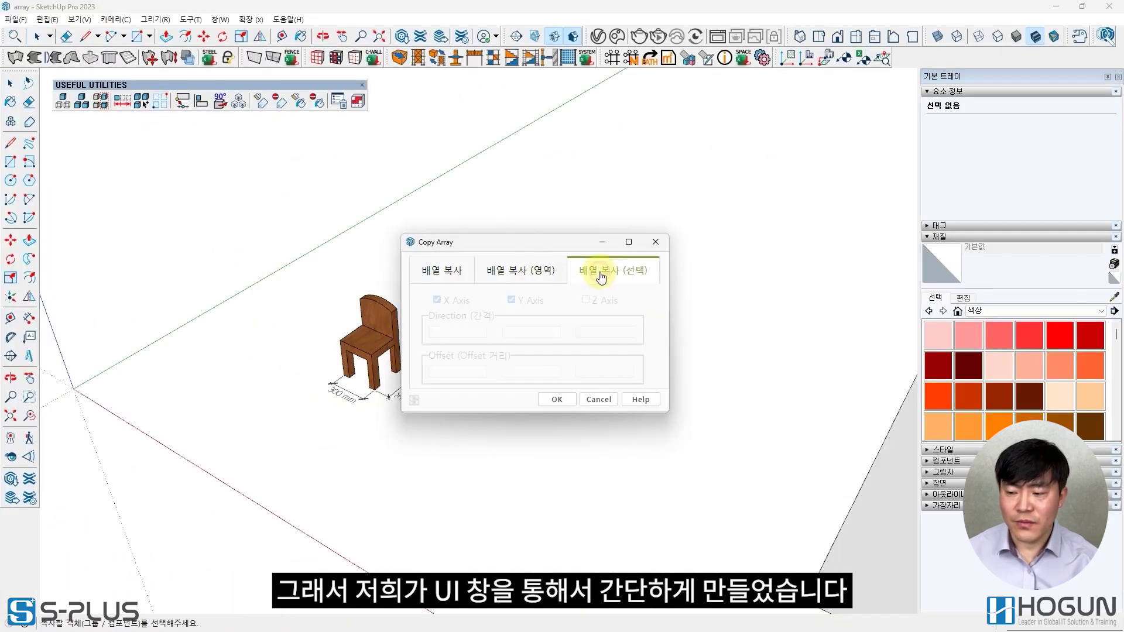
- Array-copy the chair by selection from its base corner onto the grey face, with X and Y spacings of 400 and 800 and zero offset
click(592, 269)
click(469, 331)
text(400)
click(510, 332)
text(800)
click(467, 370)
text(0)
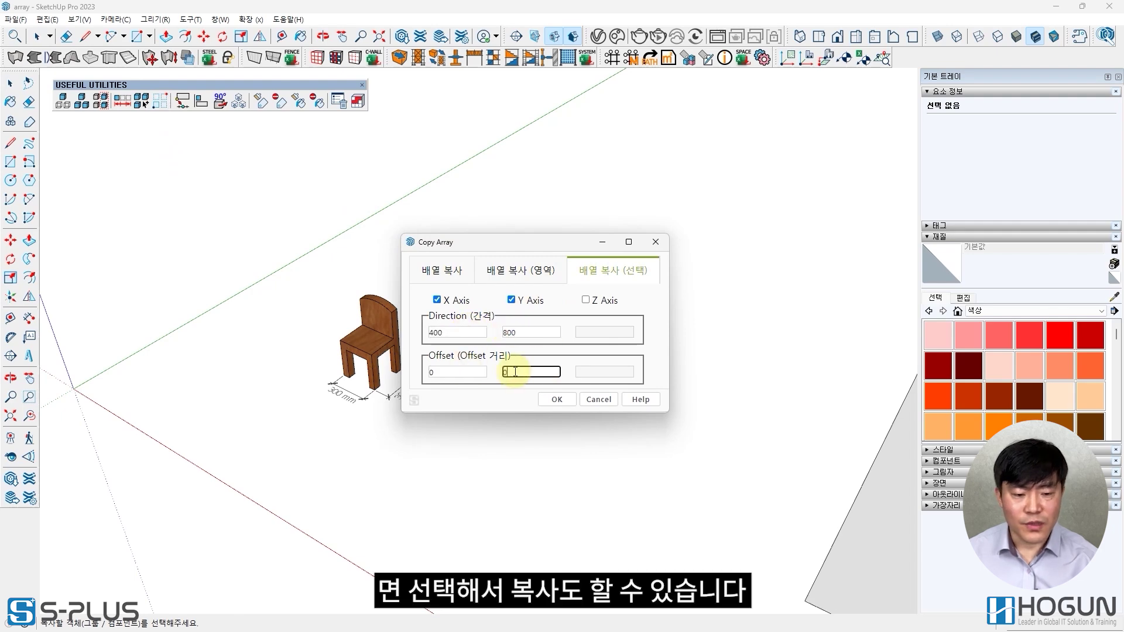
click(556, 399)
click(372, 357)
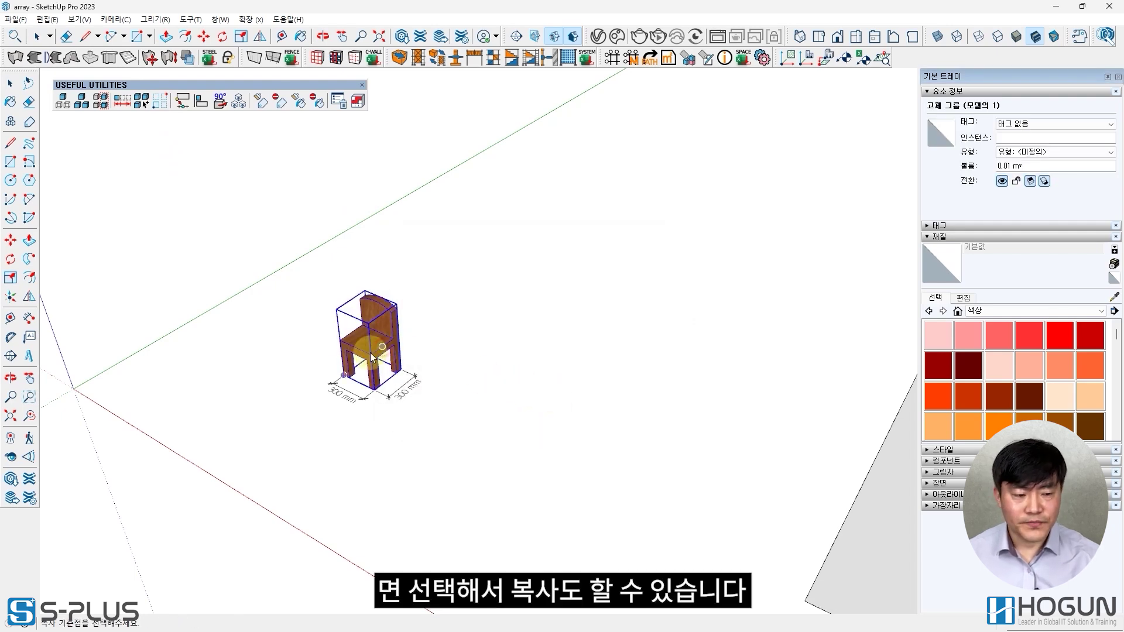
click(344, 376)
shift+middle_drag(633, 438, 322, 347)
click(557, 373)
click(556, 373)
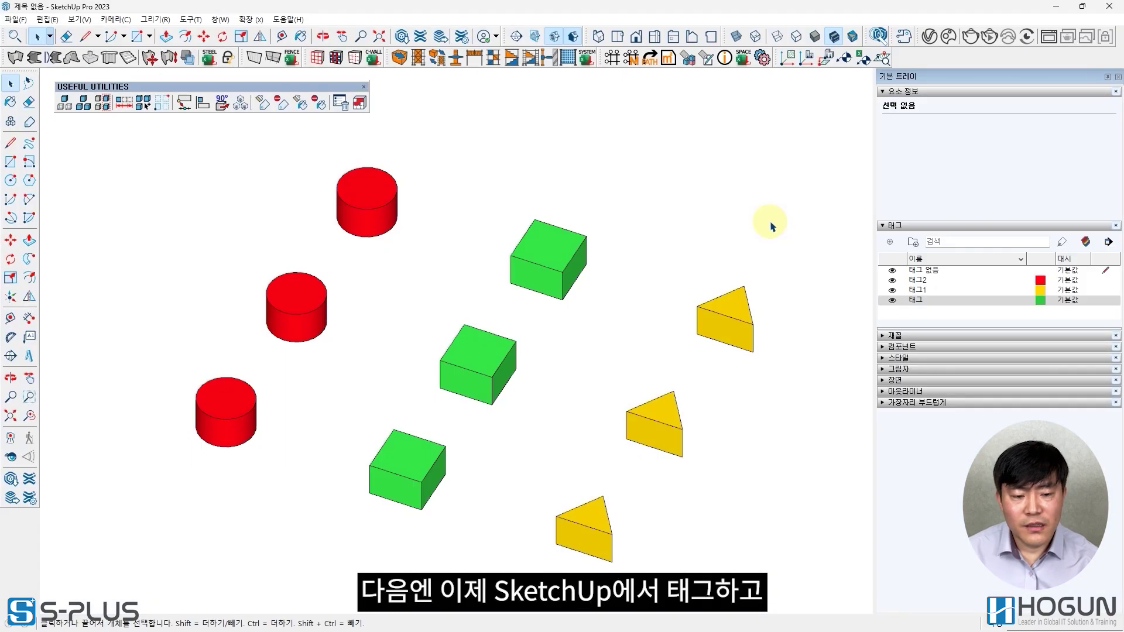
- Sample the tag of the green box and apply it to the yellow triangular prisms and the red cylinders
click(264, 106)
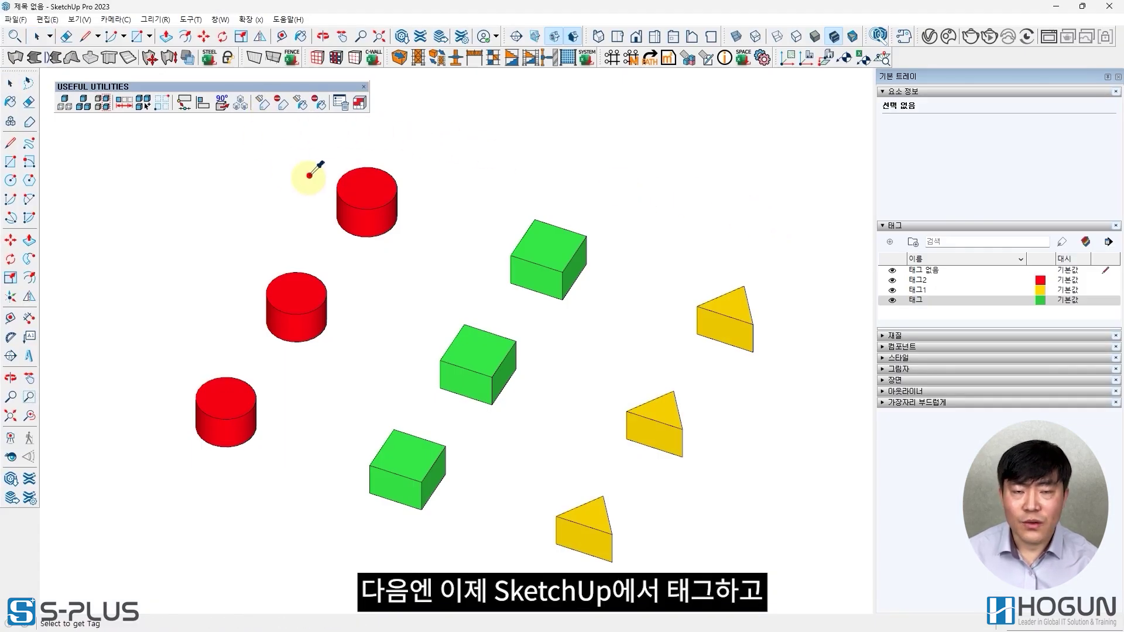
click(549, 243)
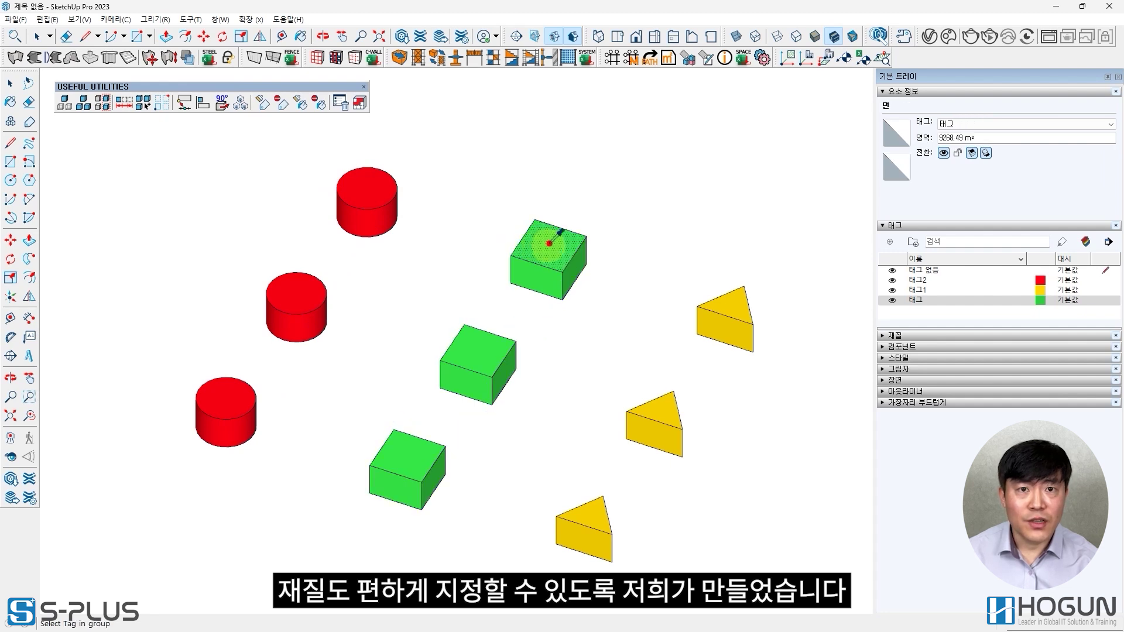
click(724, 313)
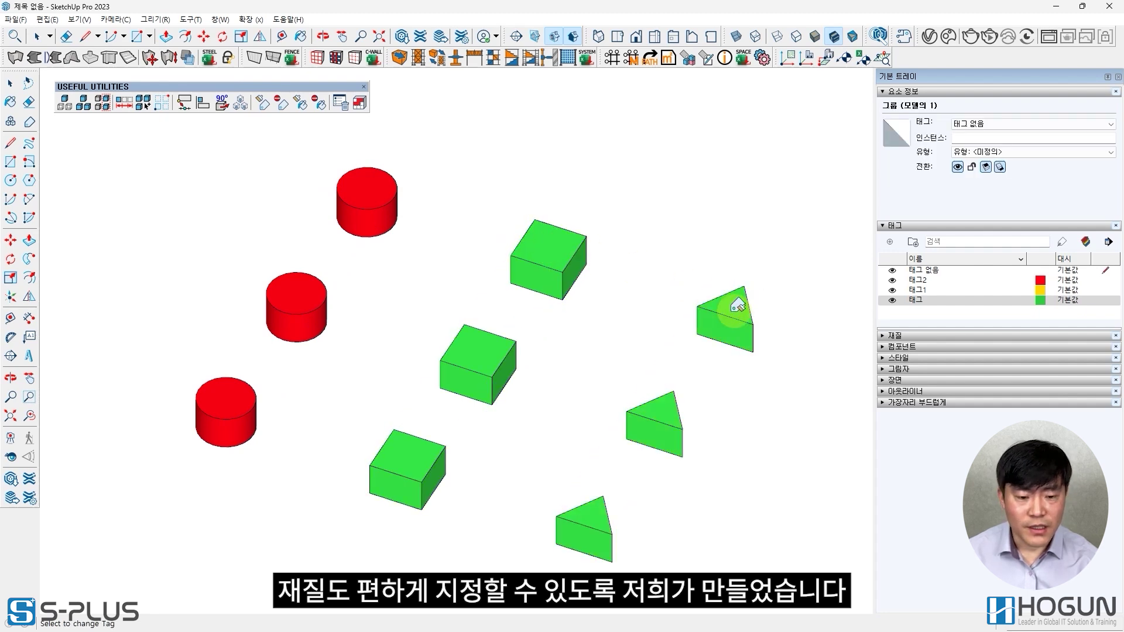
click(383, 187)
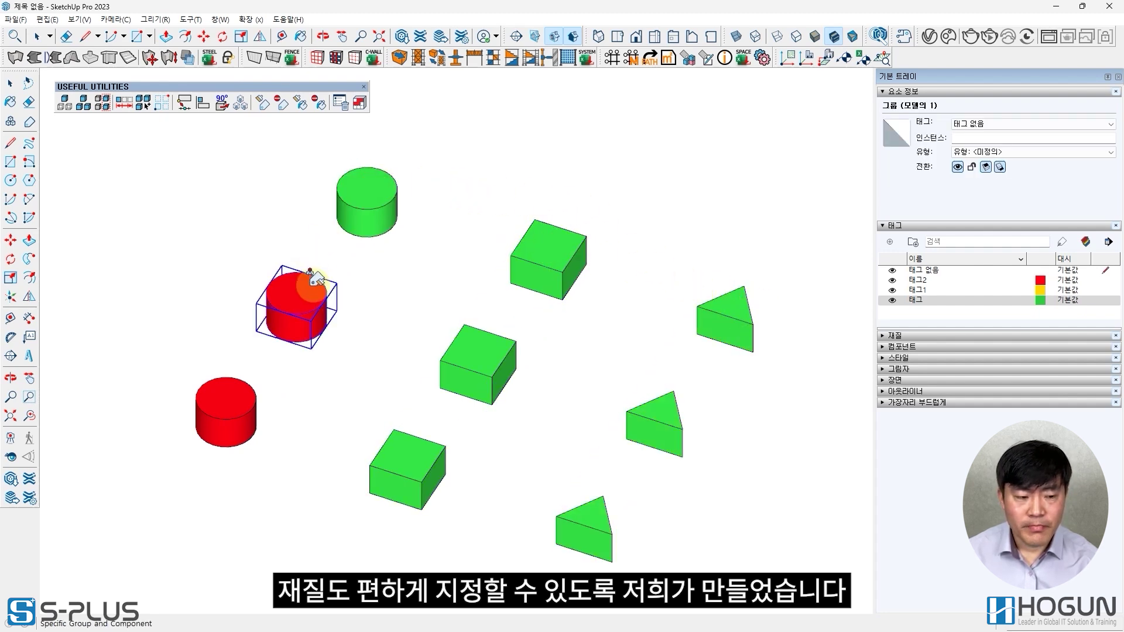
click(304, 290)
click(234, 395)
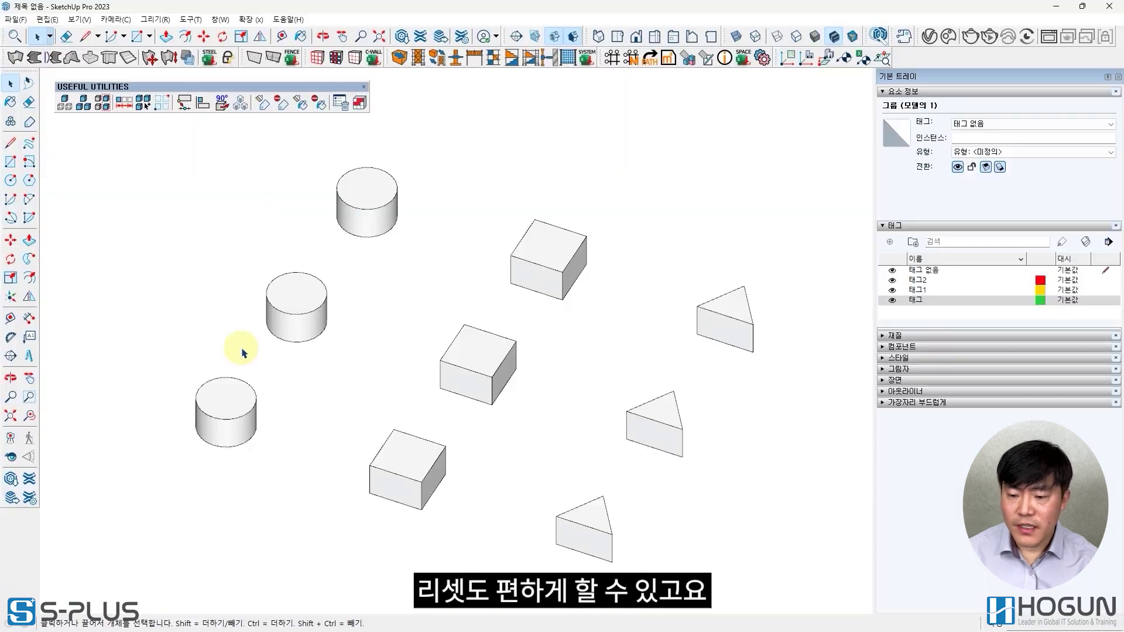
- Reset the tags of the cylinders, the boxes and the triangular prisms
click(279, 109)
click(363, 182)
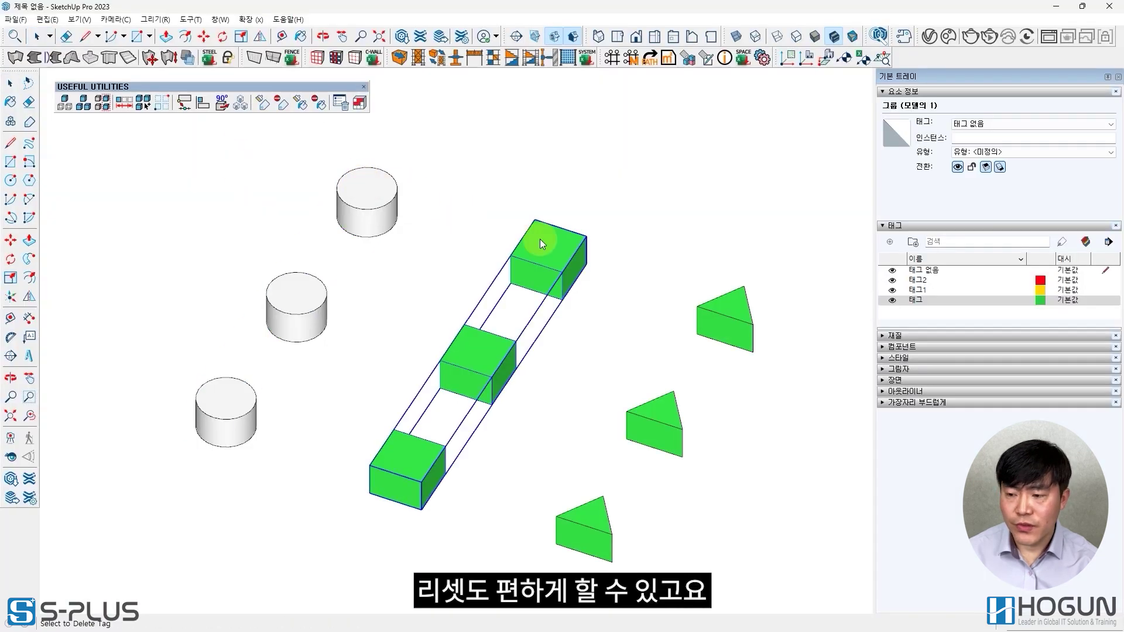
click(533, 237)
click(716, 314)
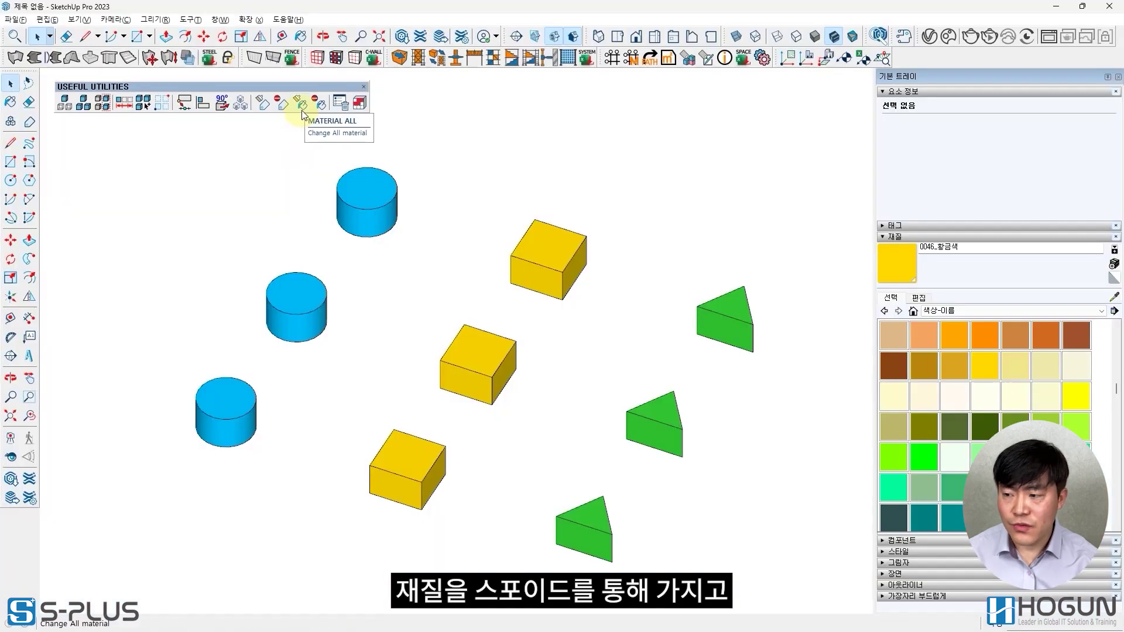
- Sample the blue material from the cylinder and apply it to the yellow boxes
click(301, 107)
click(379, 182)
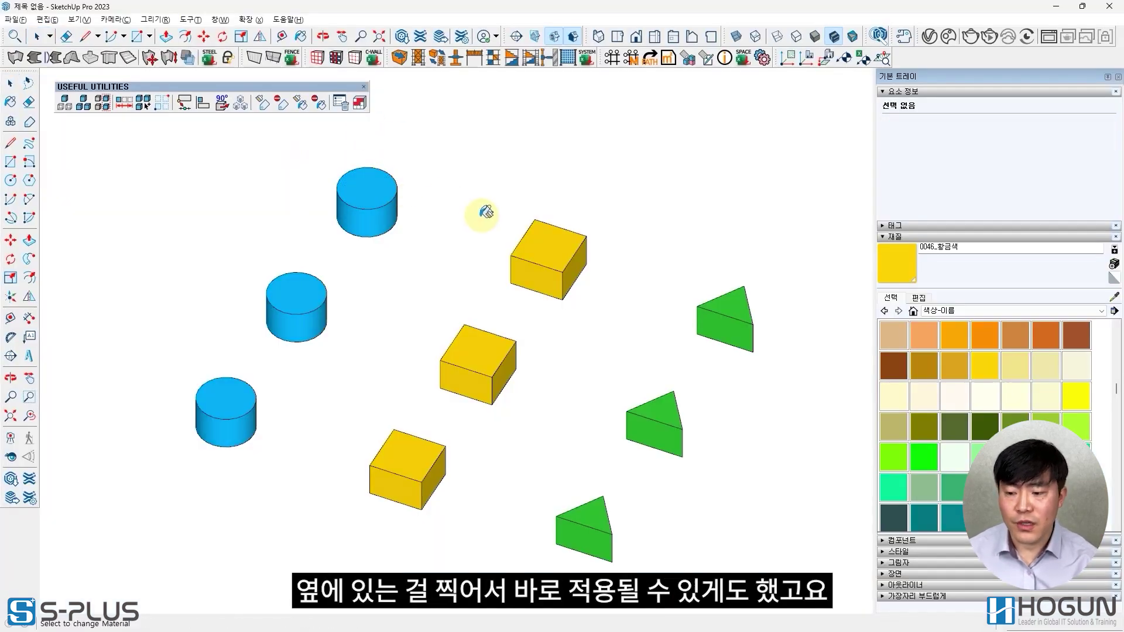
click(535, 237)
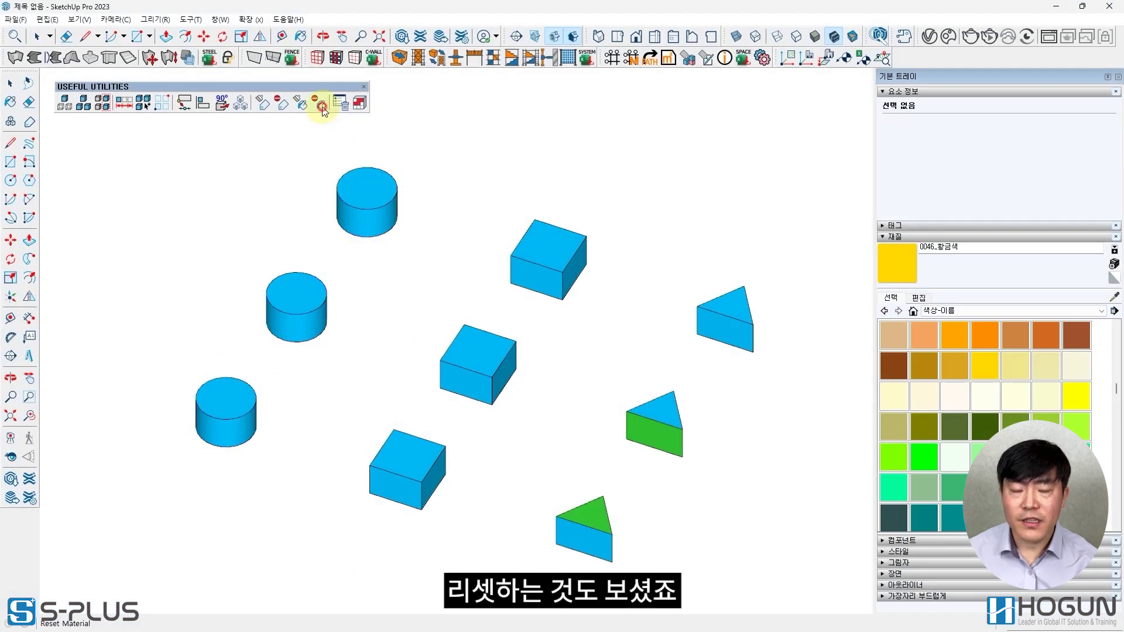
- Reset the materials of the cylinders, the boxes and the triangular prisms
click(322, 106)
click(370, 181)
click(532, 261)
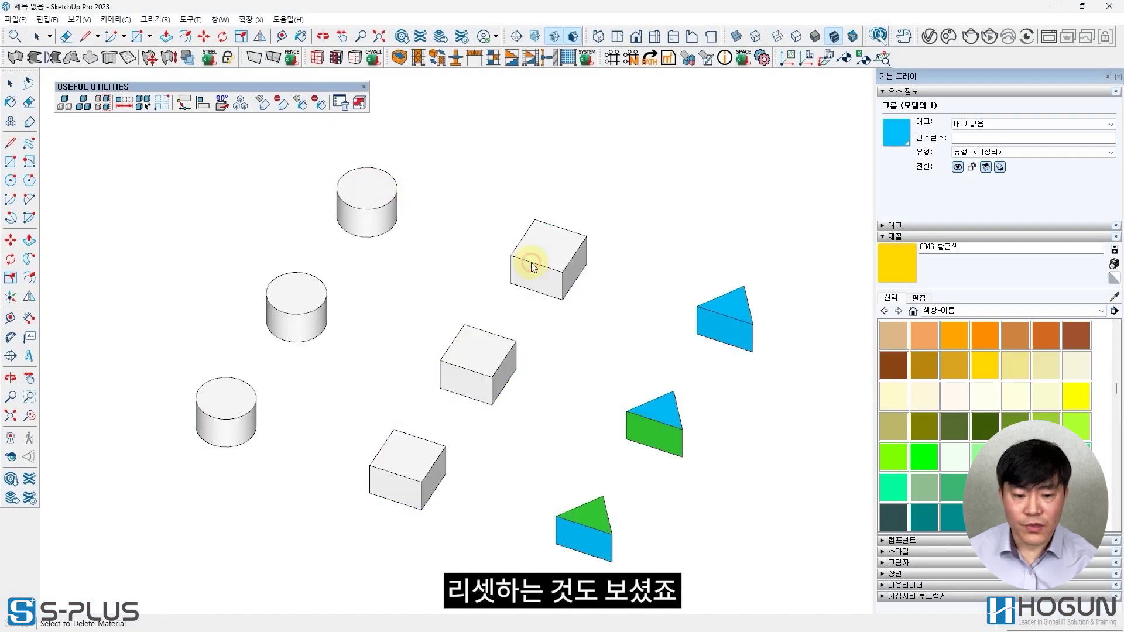
click(722, 308)
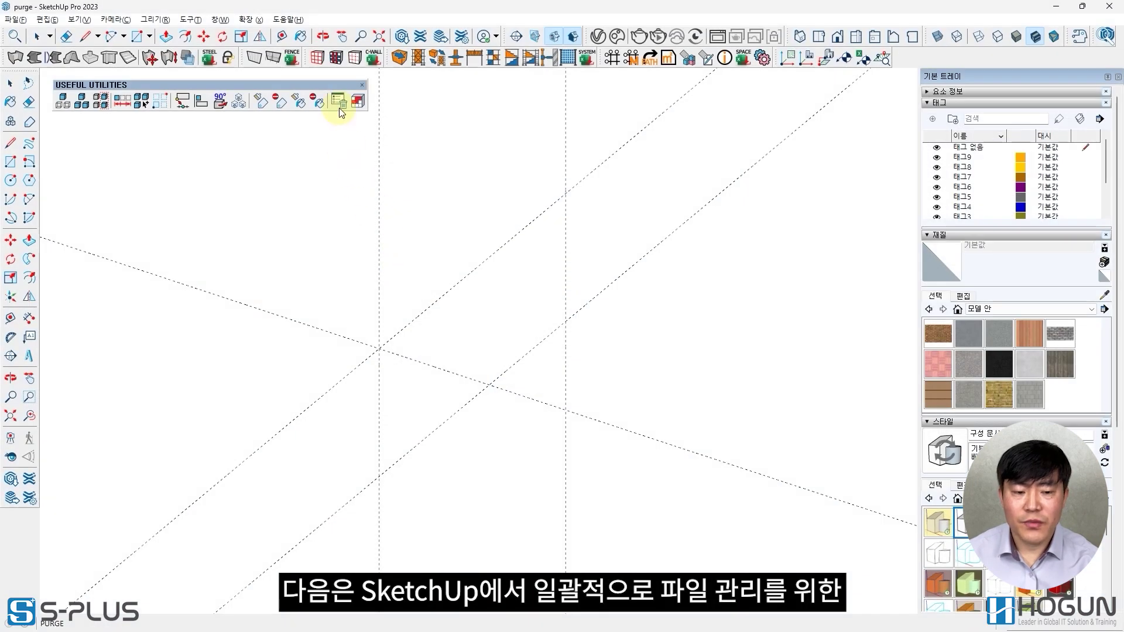
- Purge the unused tags and materials from the file
click(340, 108)
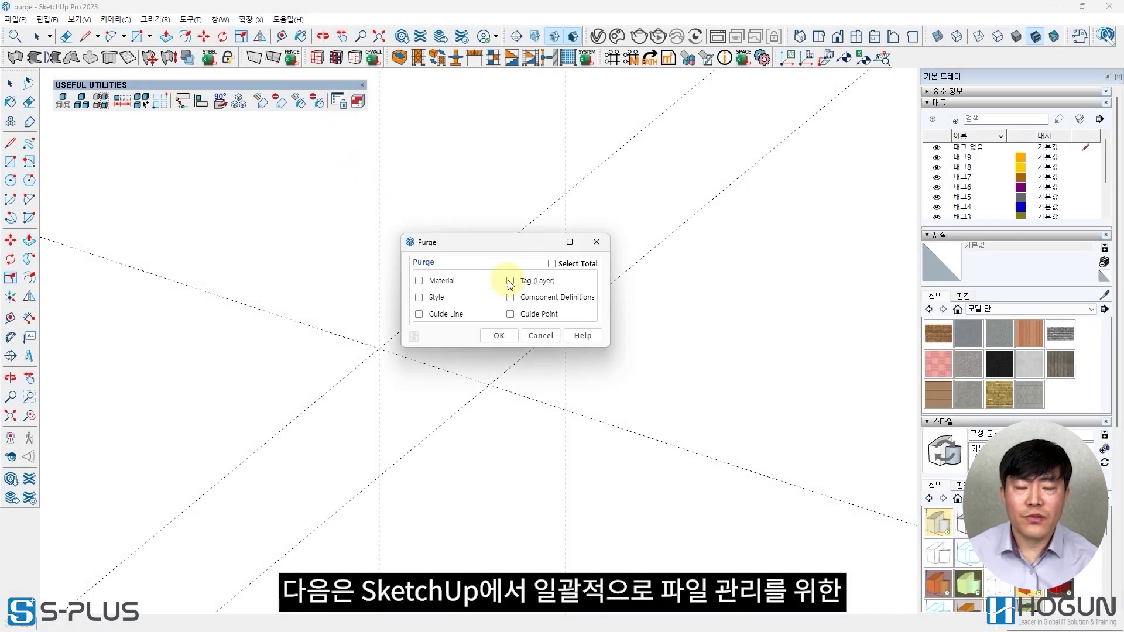
click(507, 335)
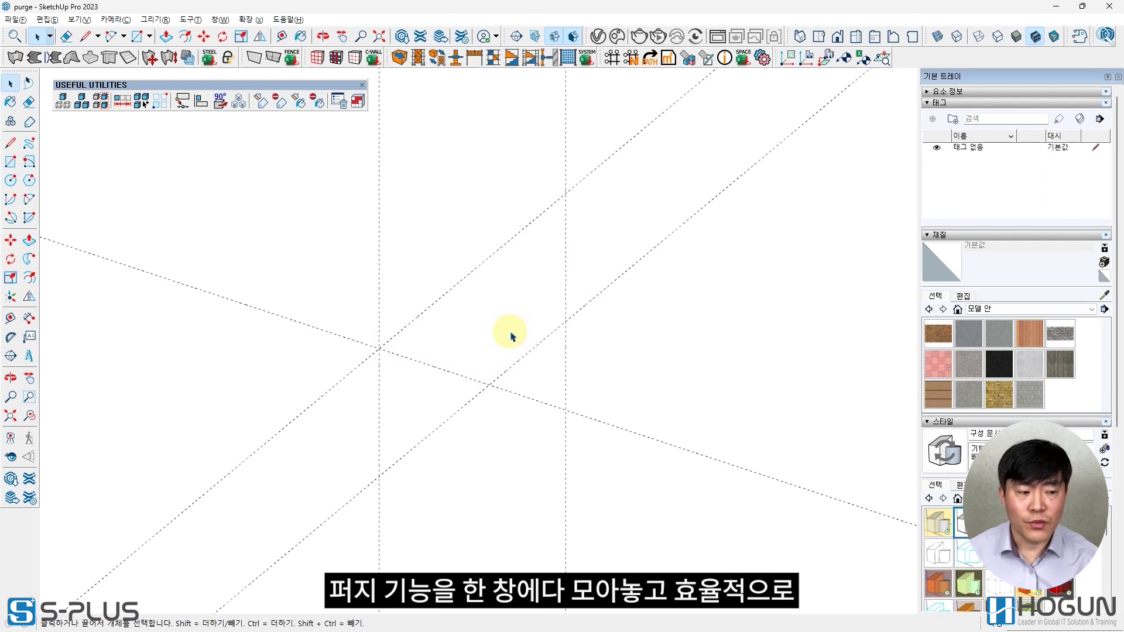
click(339, 103)
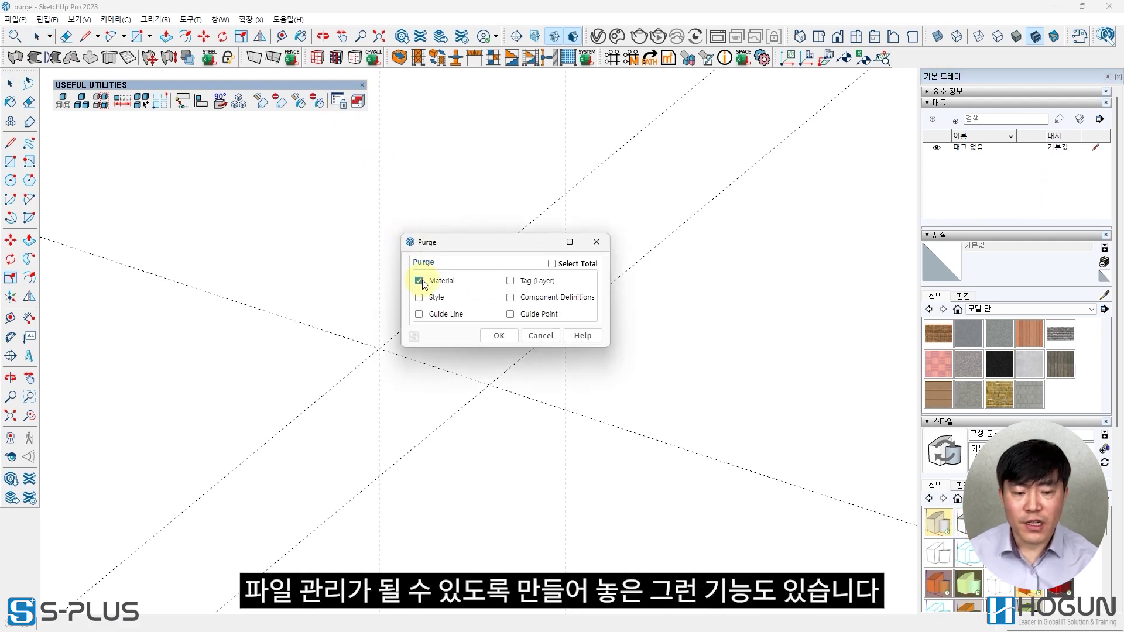
click(493, 337)
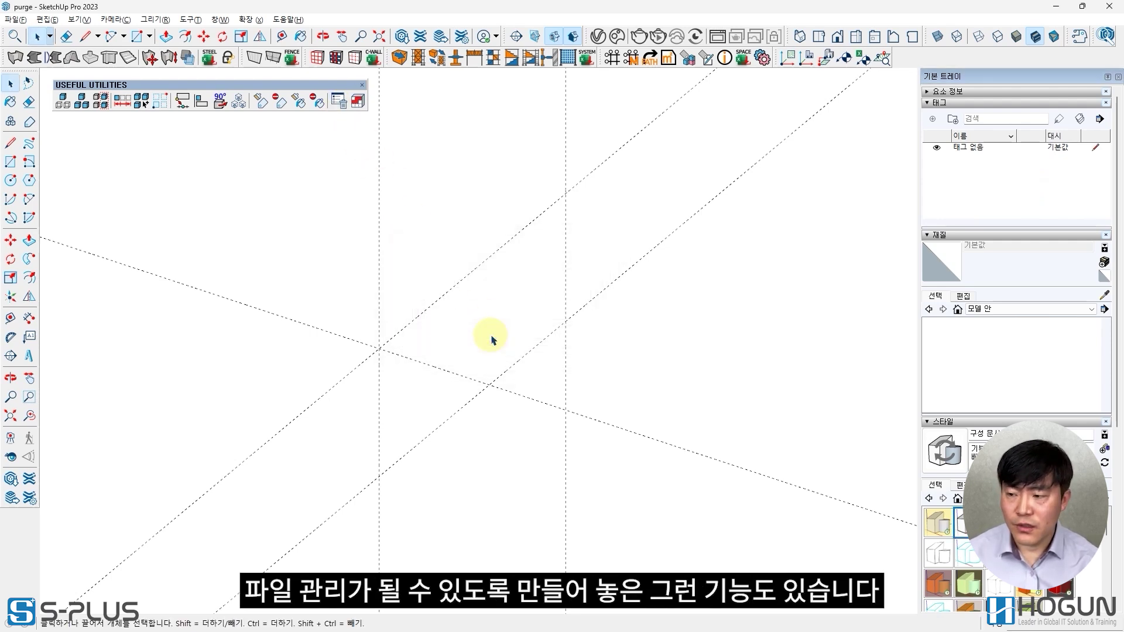
- Purge the unused styles and component definitions from the file
click(339, 101)
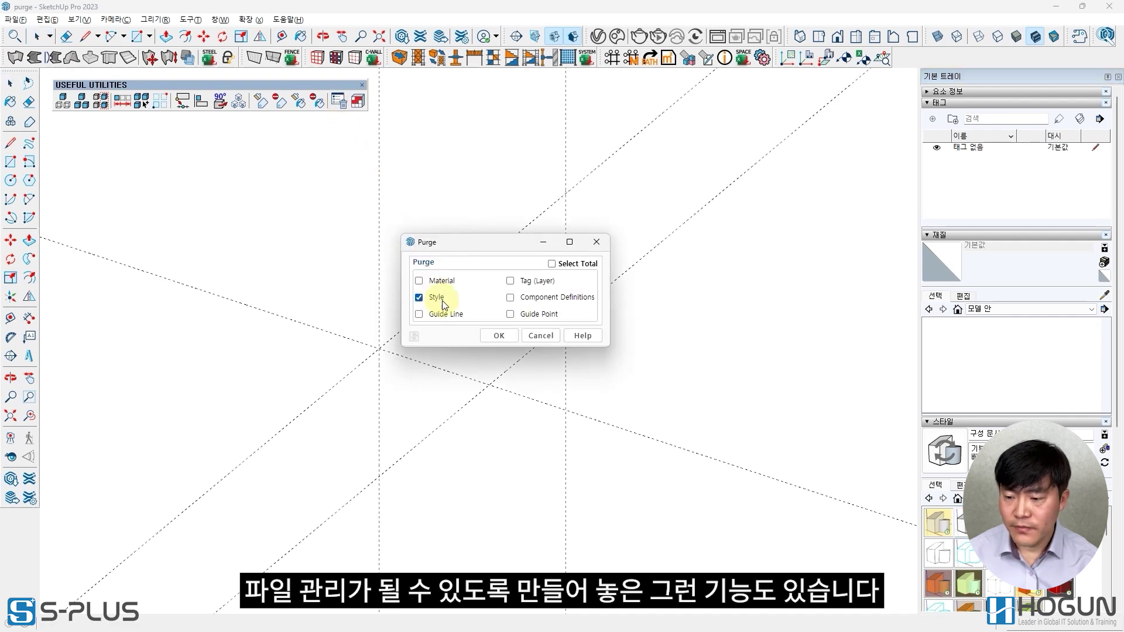
click(499, 335)
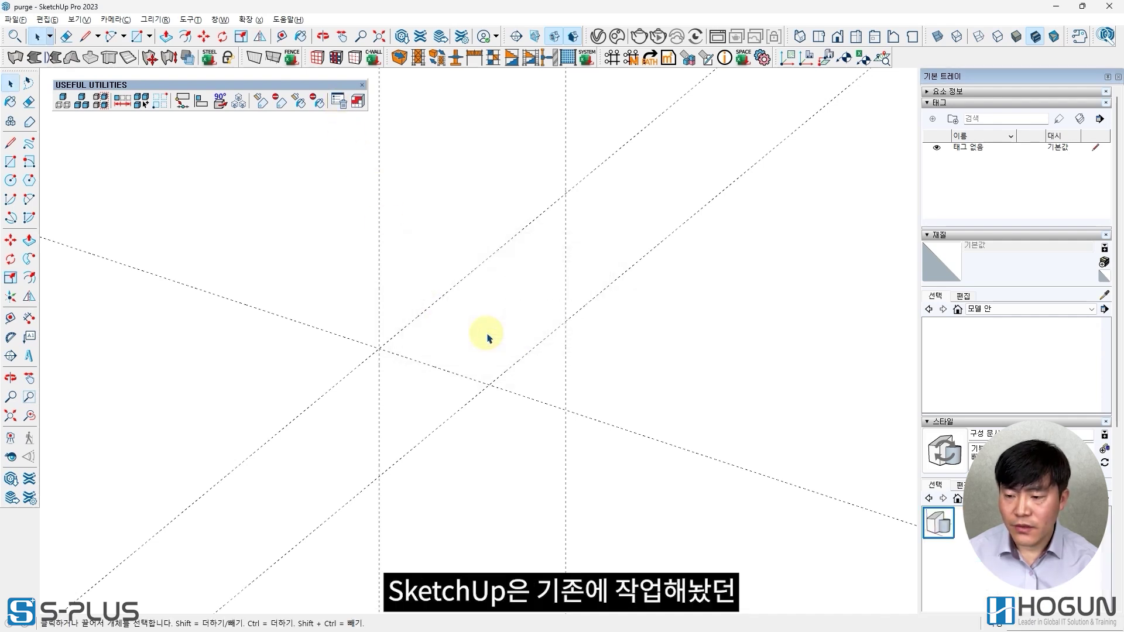
click(339, 101)
click(510, 298)
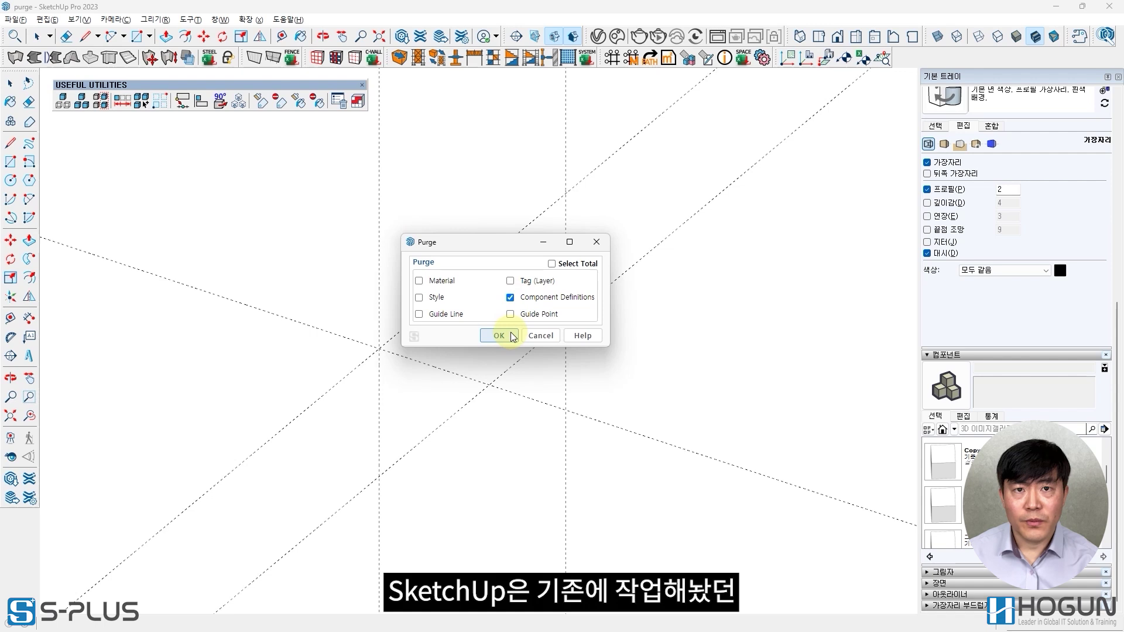
click(501, 335)
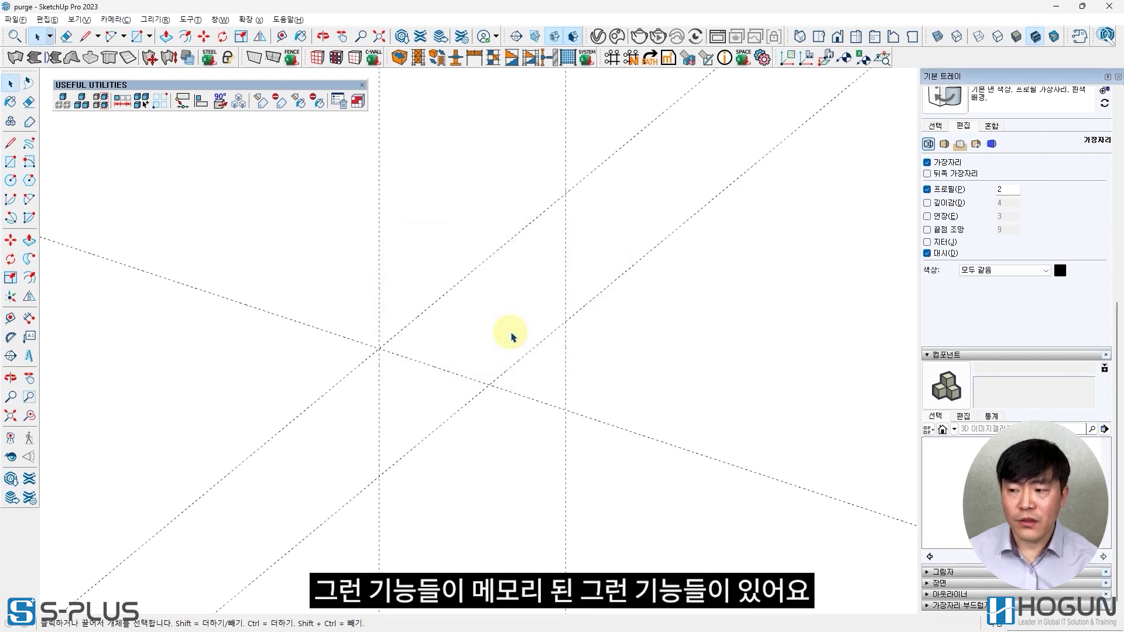
- Purge the guide lines, and run a final purge with all categories selected
click(338, 101)
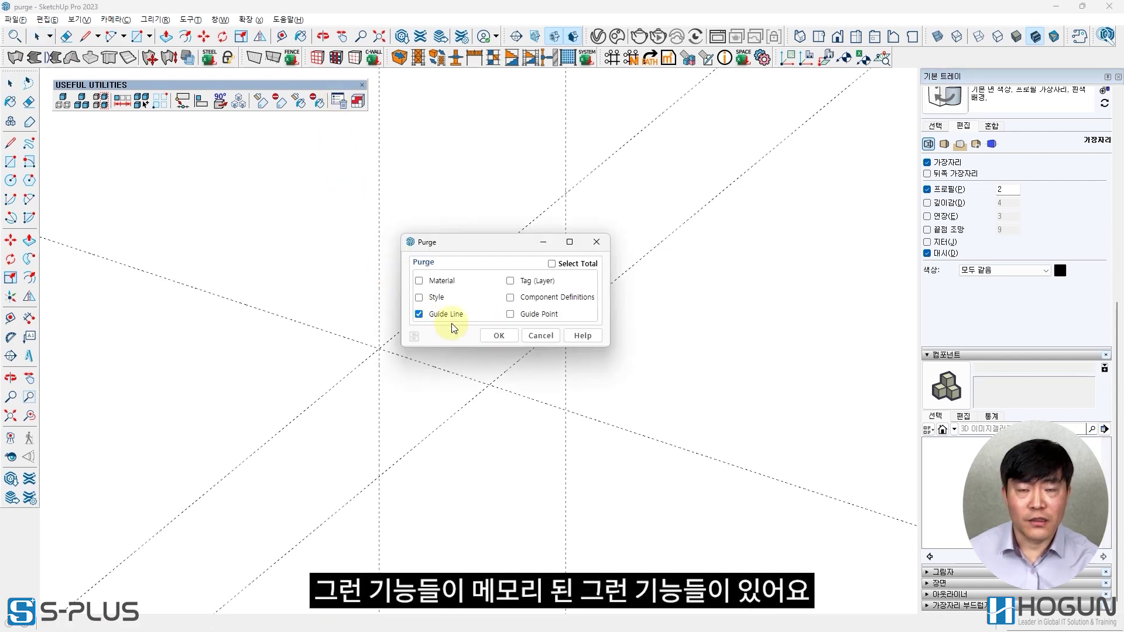
click(499, 336)
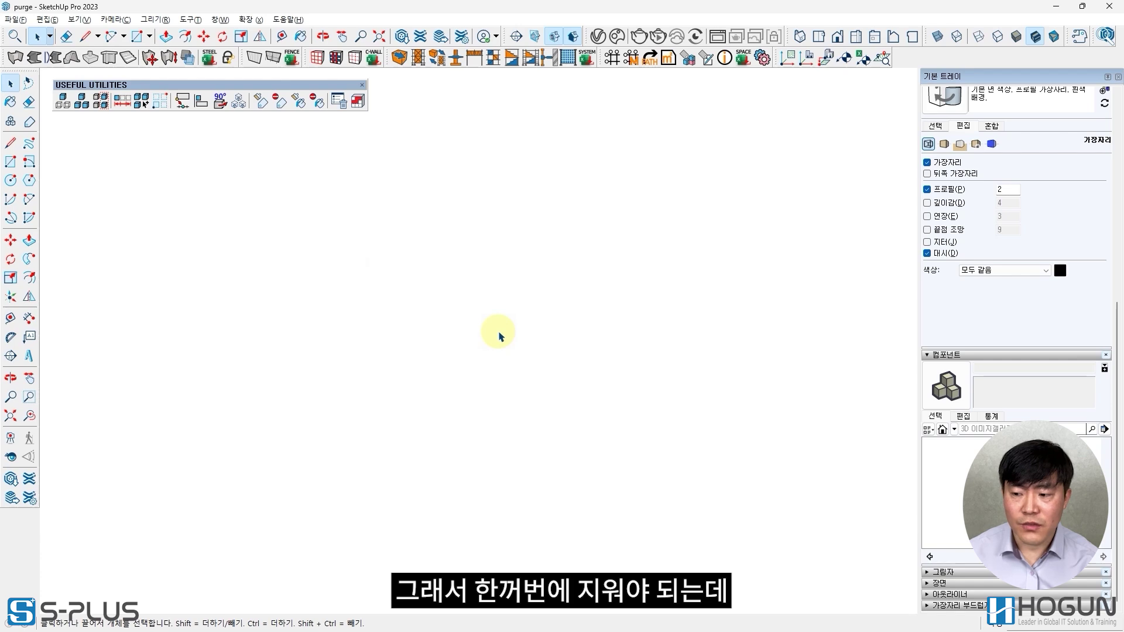
click(551, 263)
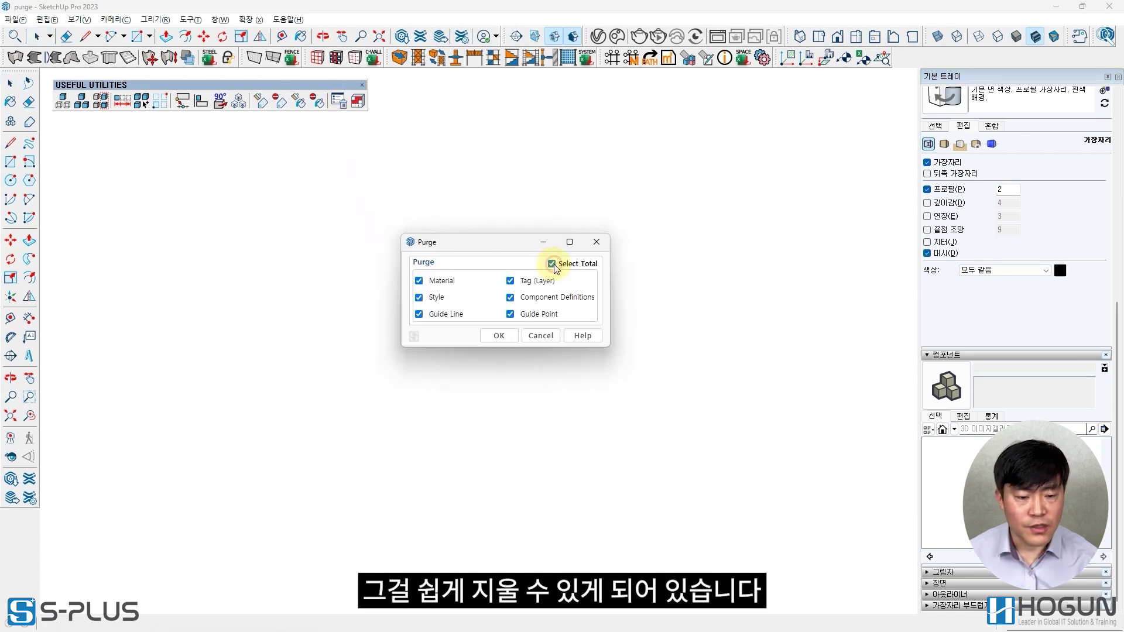
click(499, 335)
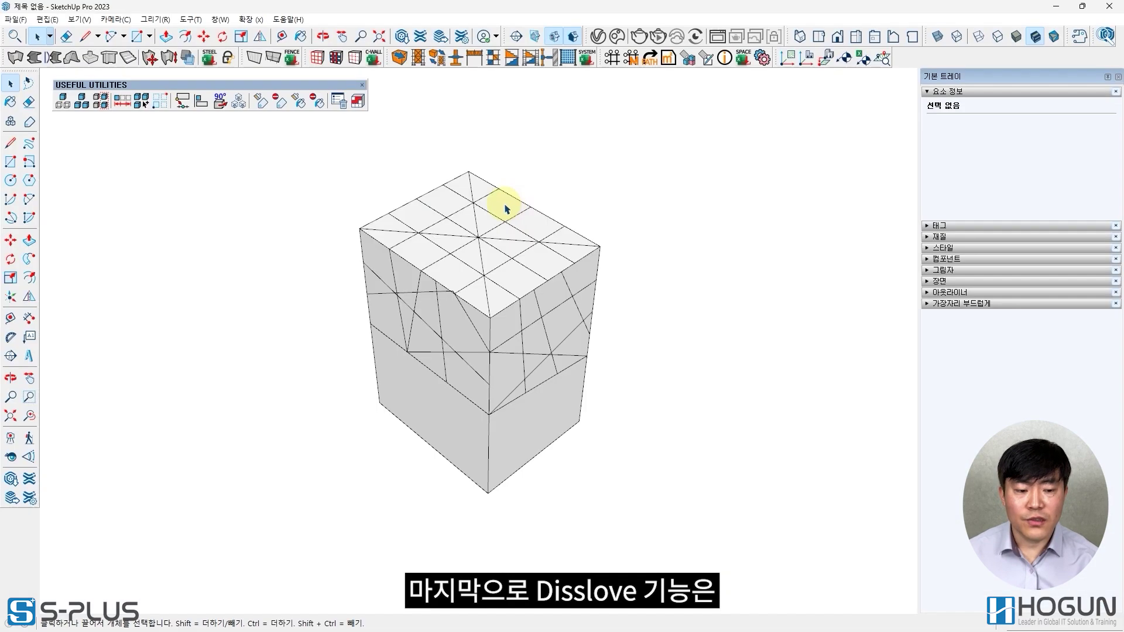
- Merge the adjoining split faces in the middle and front corner of the box's top into one with Dissolve Face
click(495, 212)
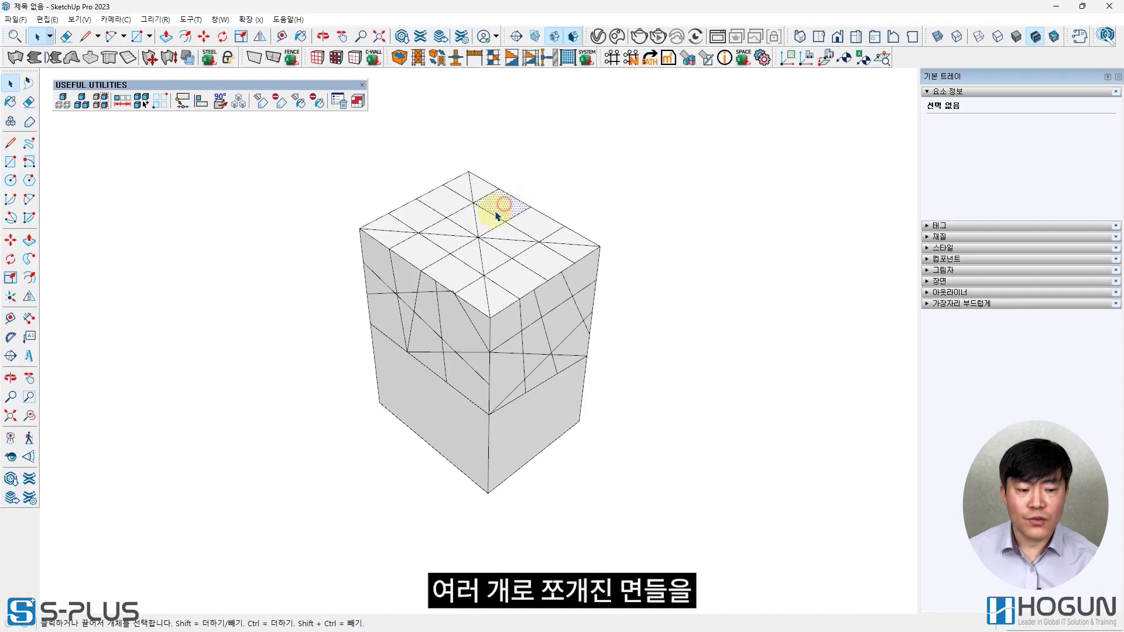
ctrl+click(449, 229)
ctrl+click(449, 242)
ctrl+click(467, 255)
ctrl+click(492, 257)
ctrl+click(508, 244)
ctrl+click(512, 234)
ctrl+click(535, 258)
ctrl+click(517, 277)
ctrl+click(467, 293)
ctrl+click(477, 299)
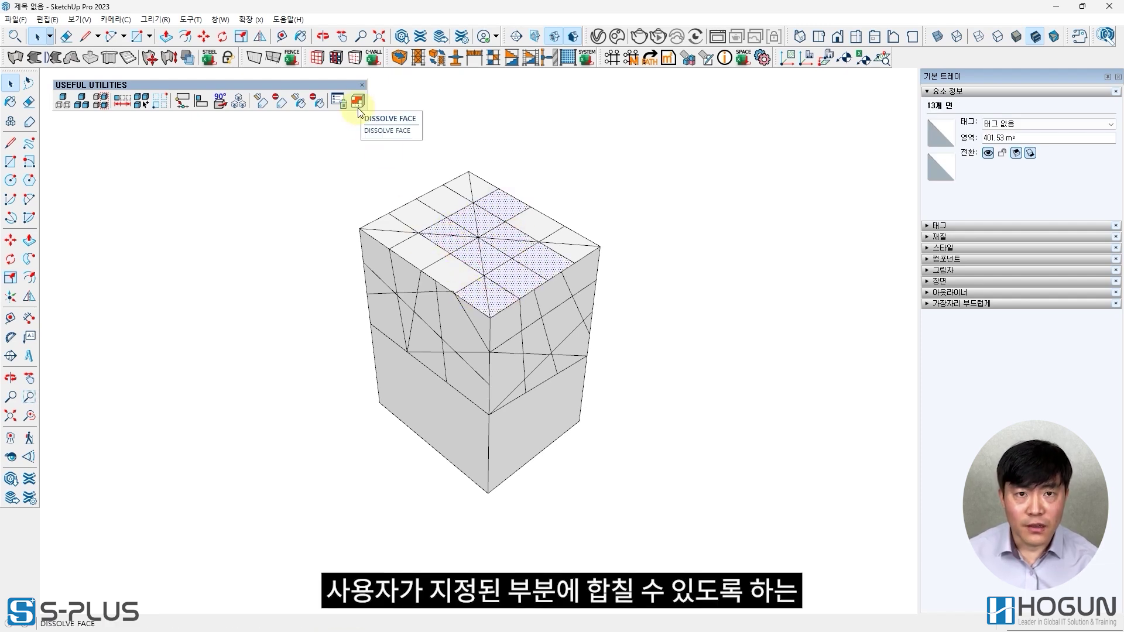
click(358, 102)
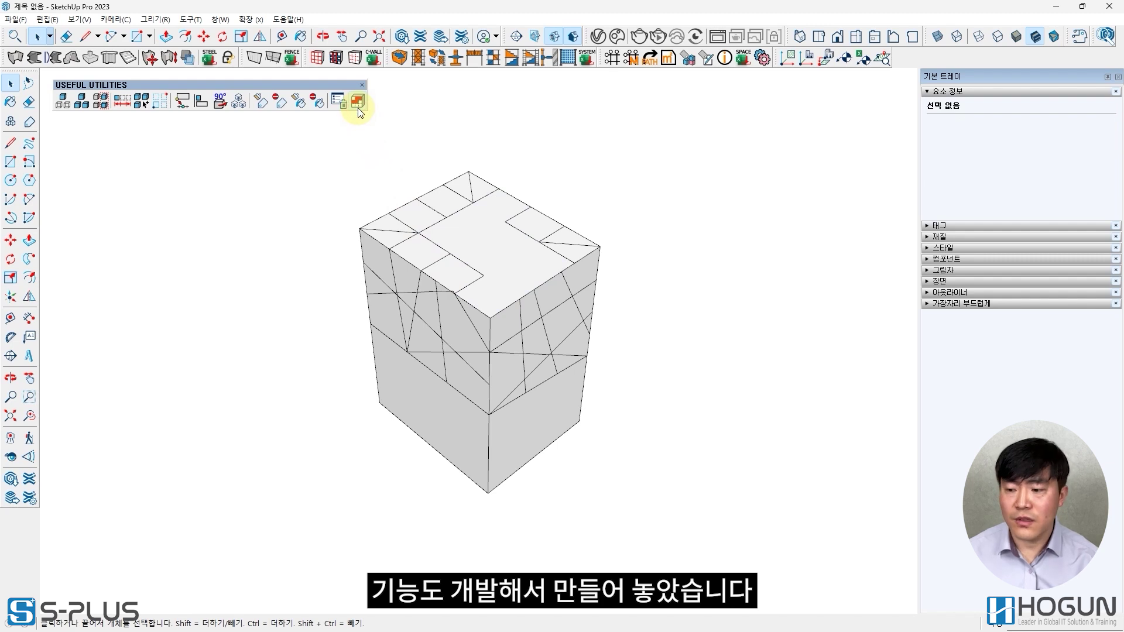
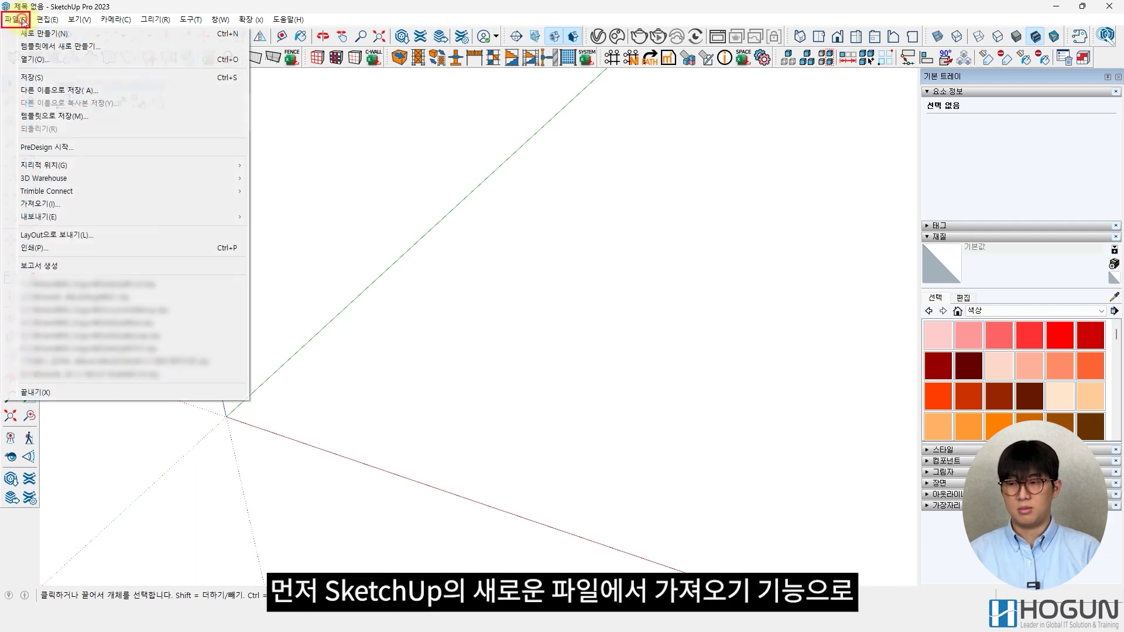
- Import Civil.dwg into the new file with the drawing origin preserved and the units set to meters
click(75, 212)
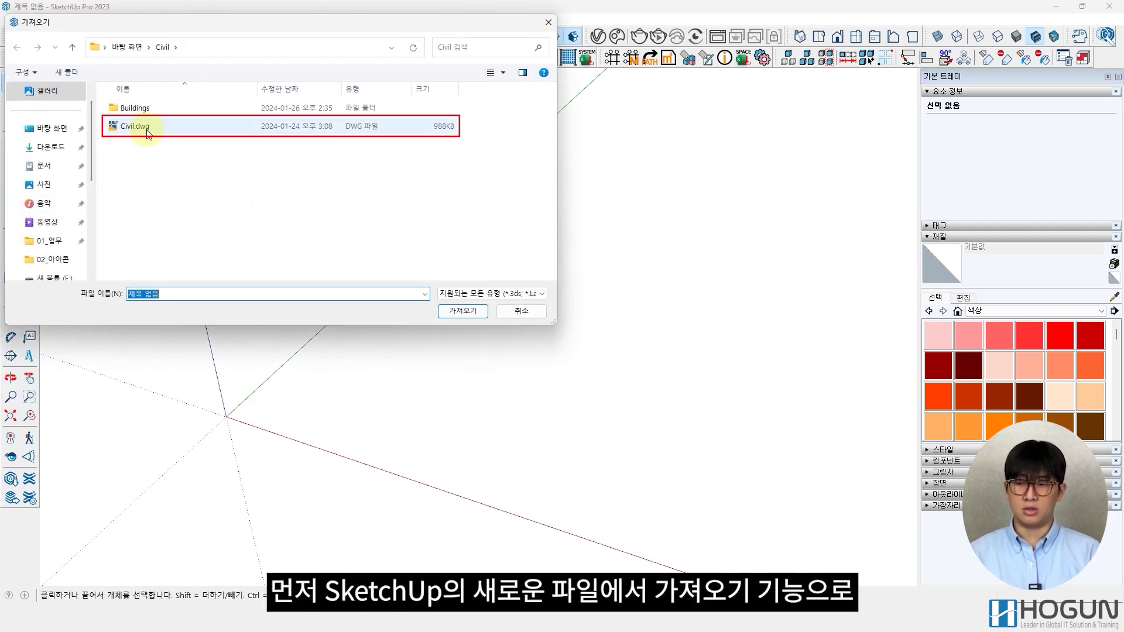
click(147, 129)
click(385, 309)
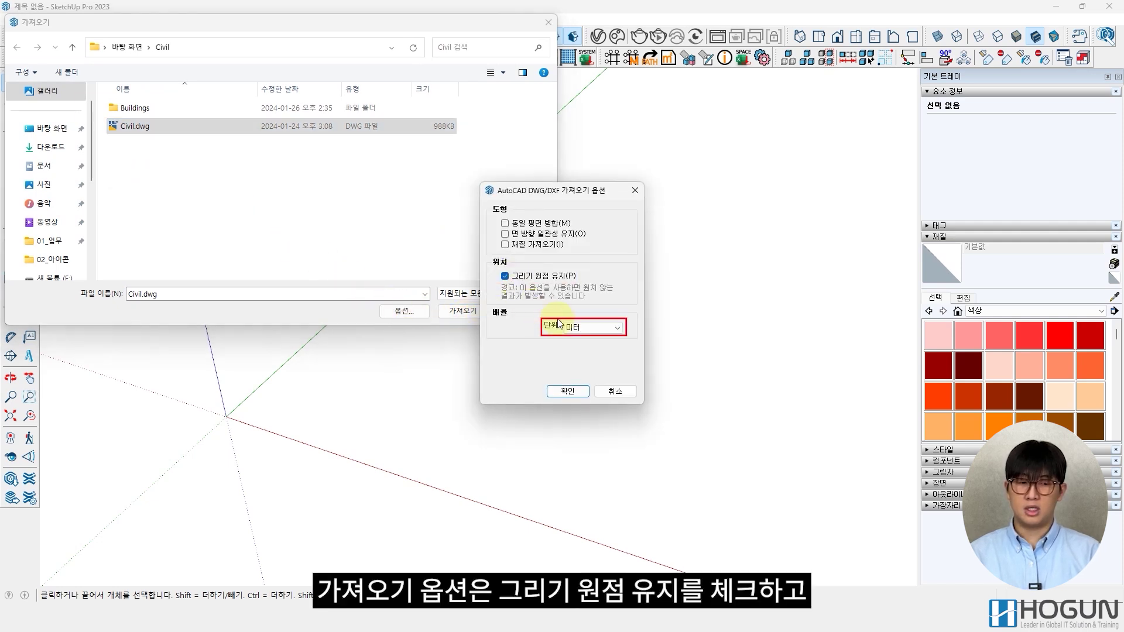
click(593, 328)
click(597, 386)
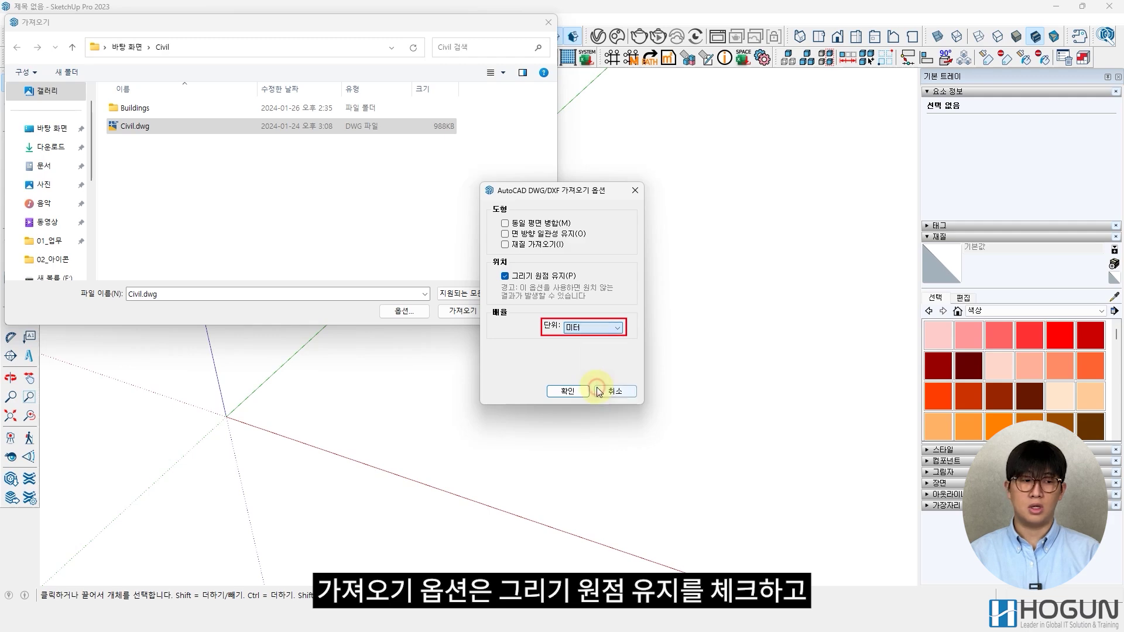
click(568, 391)
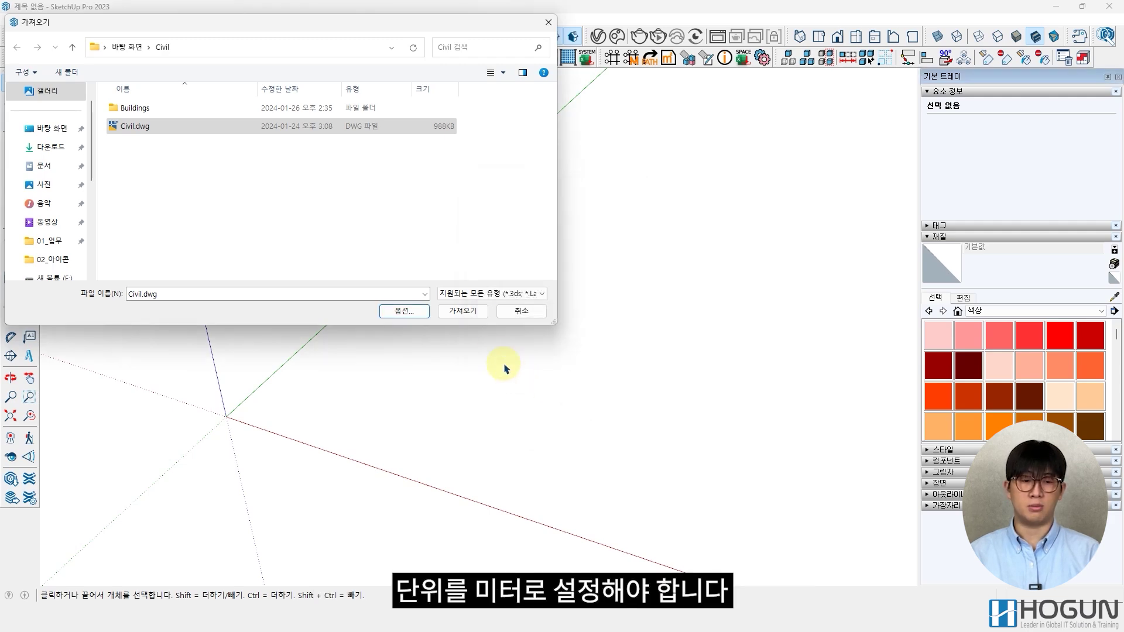
click(464, 311)
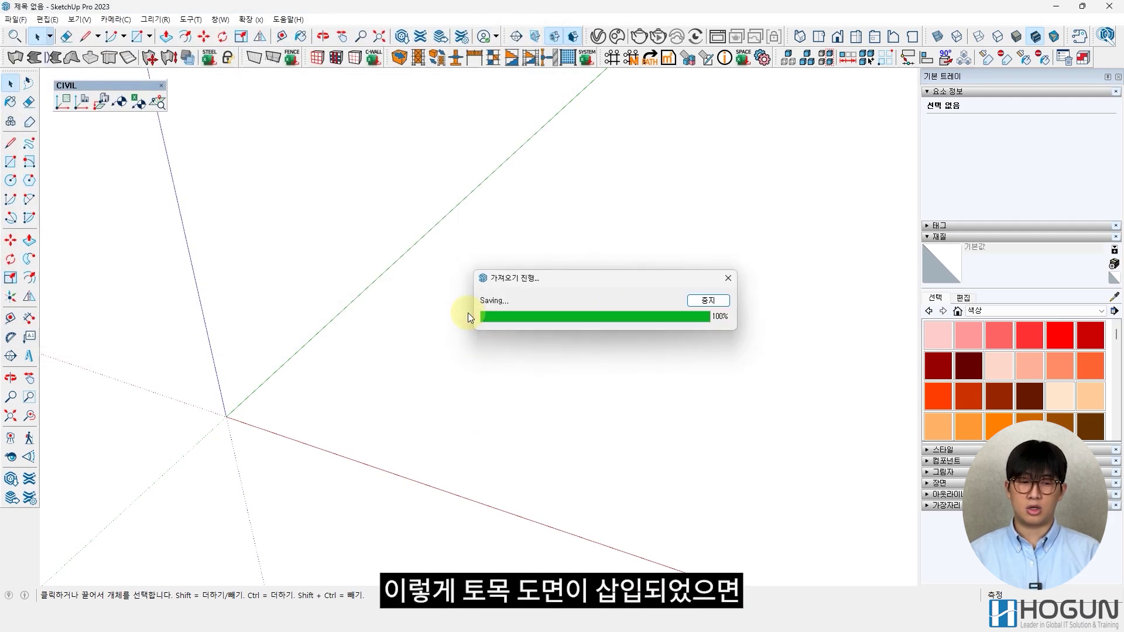
- Set the centre of the benchmark symbol beside the small rectangle as the civil reference point and enter its X, Y and Z coordinates
click(607, 397)
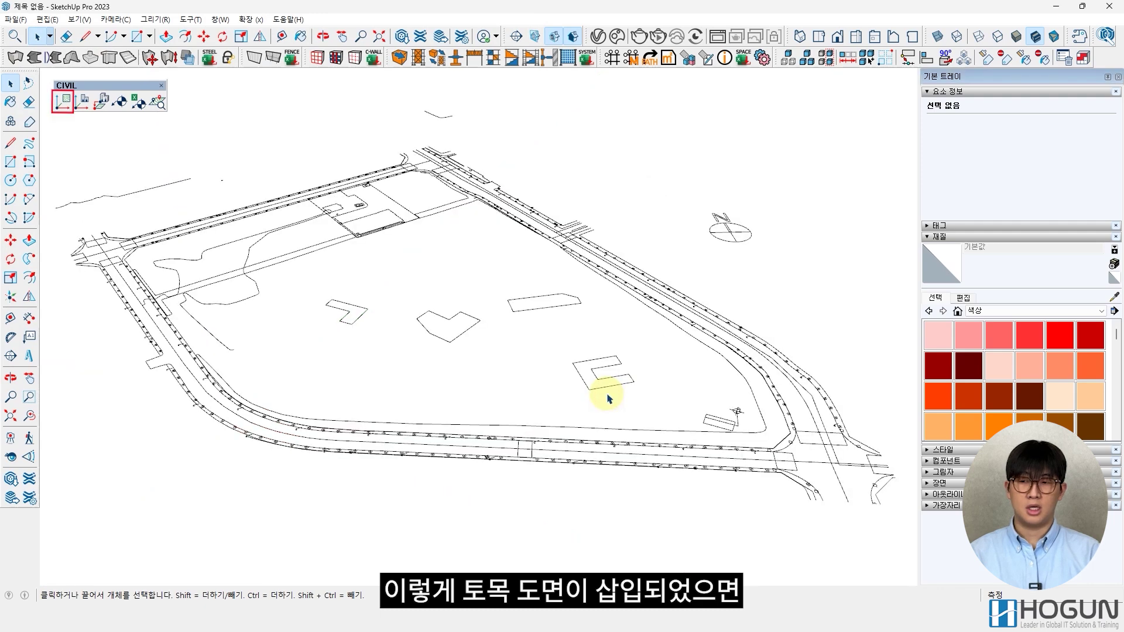
click(63, 108)
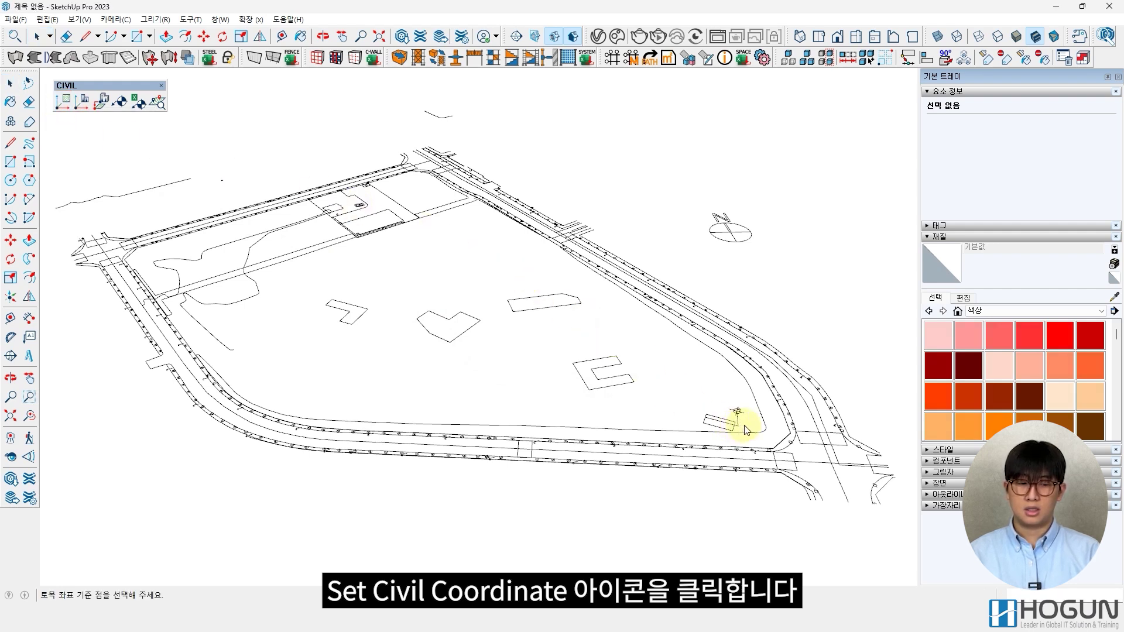
scroll(760, 420, up, 3)
scroll(758, 420, up, 5)
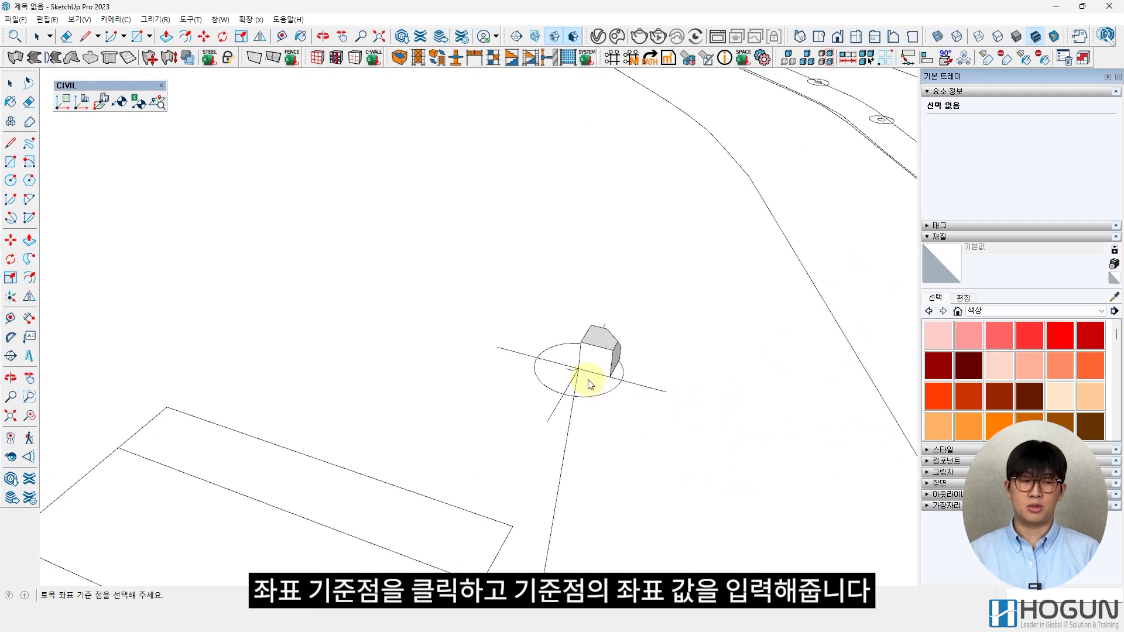
click(579, 370)
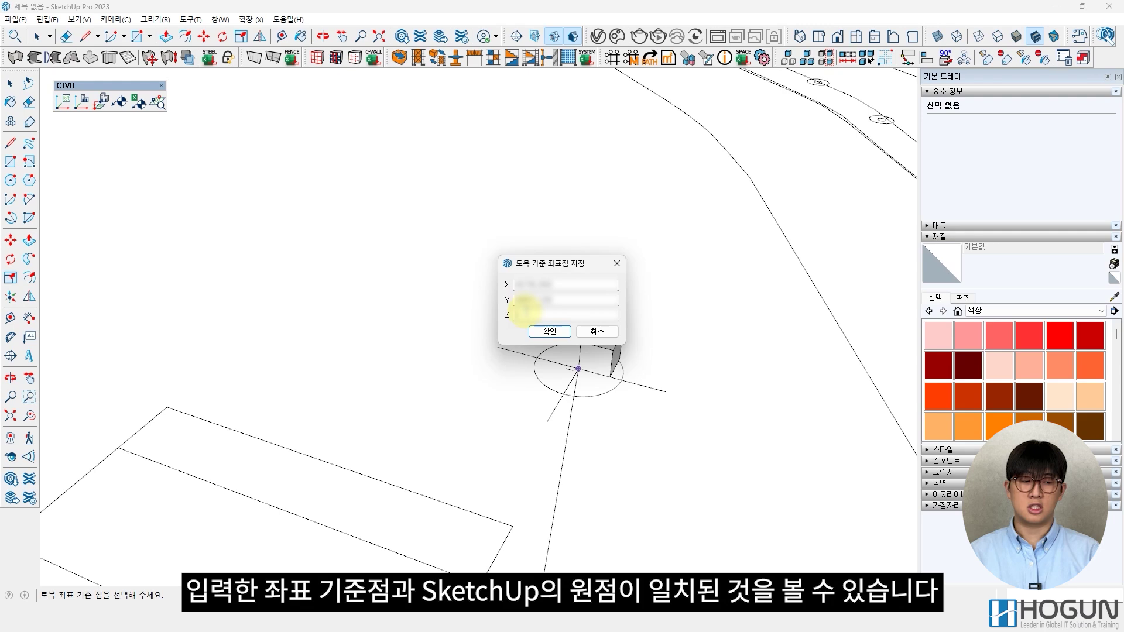
click(541, 332)
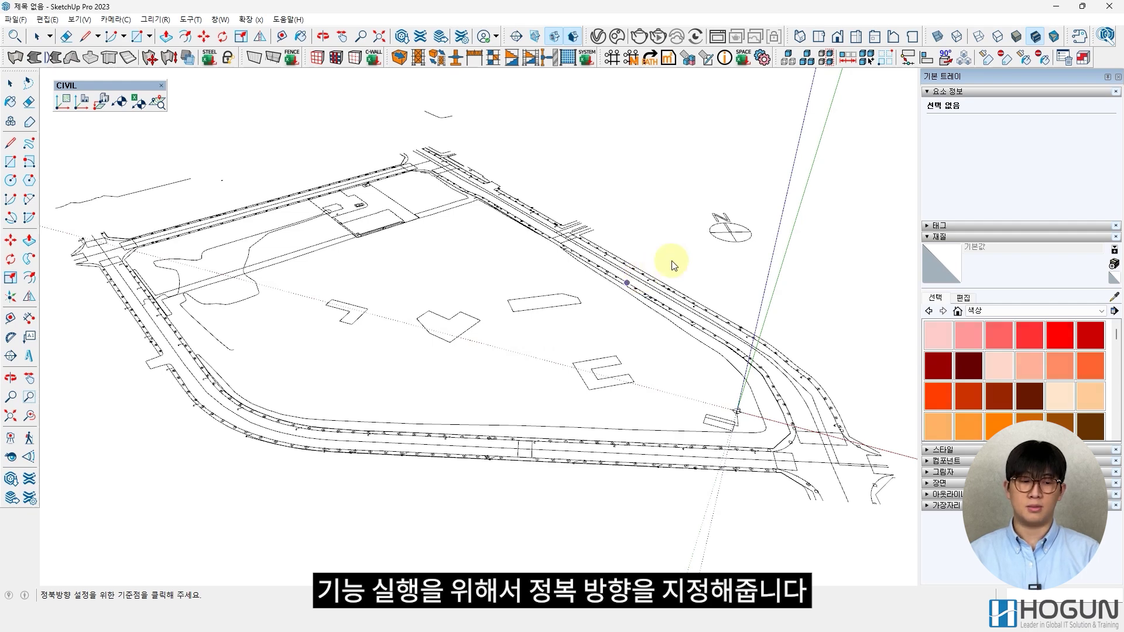
- Define true north from the centre of the drawing's compass symbol to the midpoint of its north arrow's end
scroll(732, 230, up, 8)
scroll(735, 232, up, 3)
shift+middle_drag(683, 250, 547, 364)
click(540, 391)
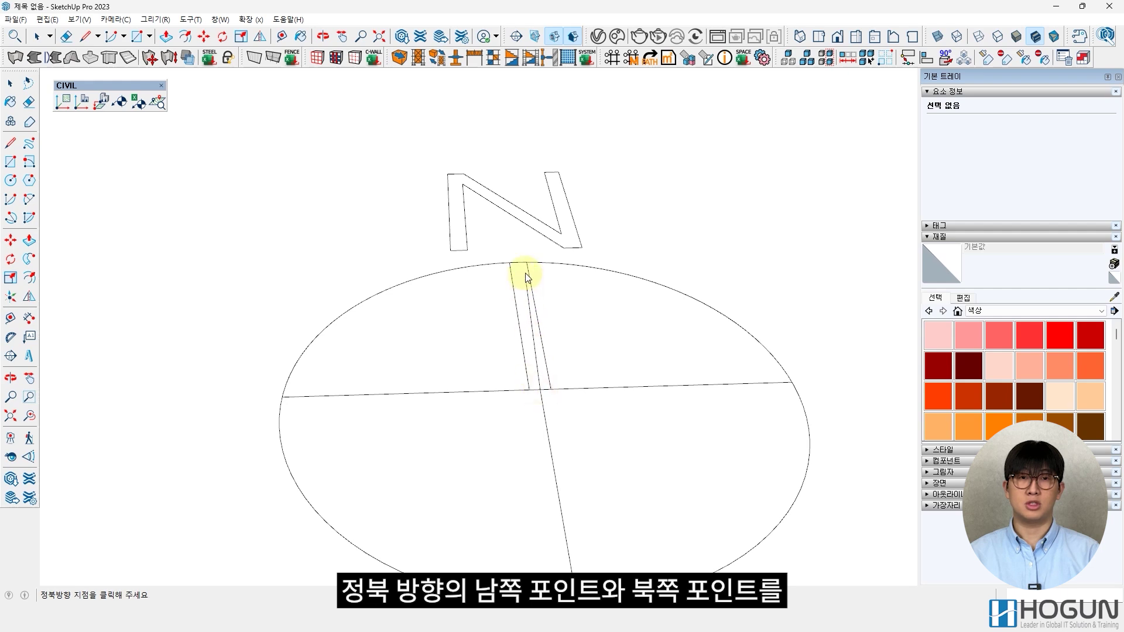
scroll(517, 263, up, 4)
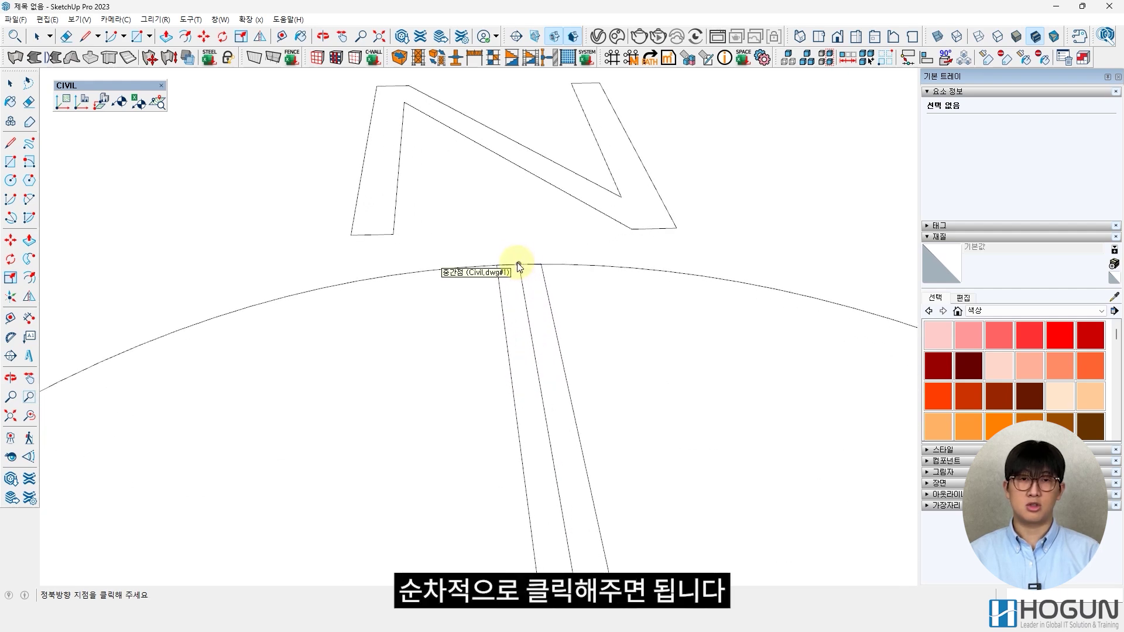
click(518, 262)
click(614, 324)
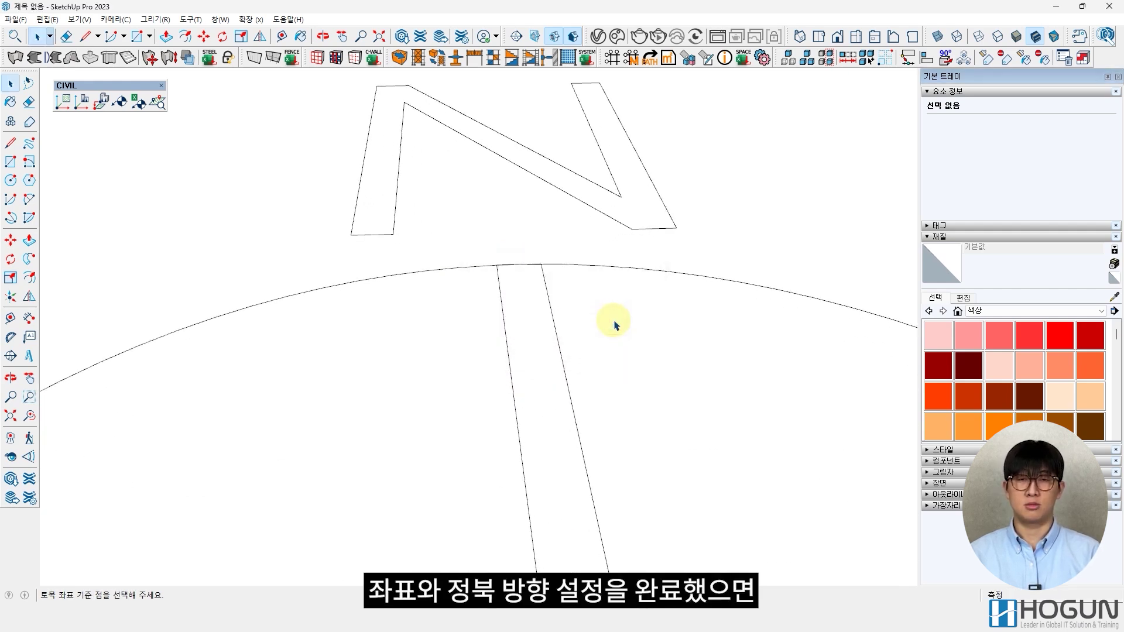
- Save the model as Civil.skp in the Civil folder
click(16, 19)
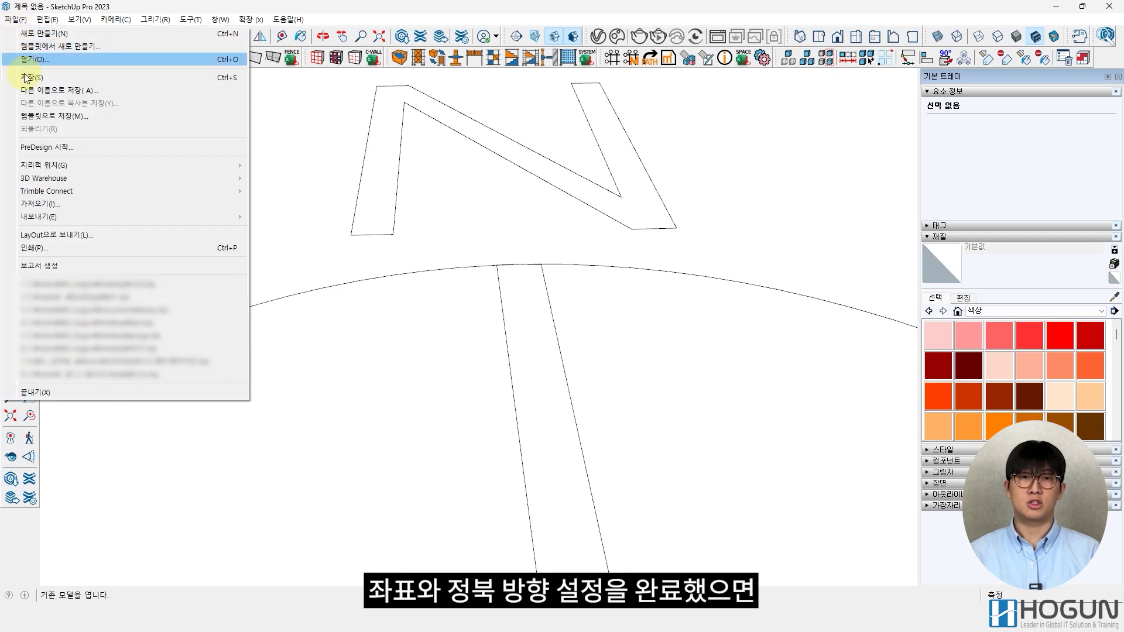
click(30, 77)
double_click(155, 271)
text(Civil)
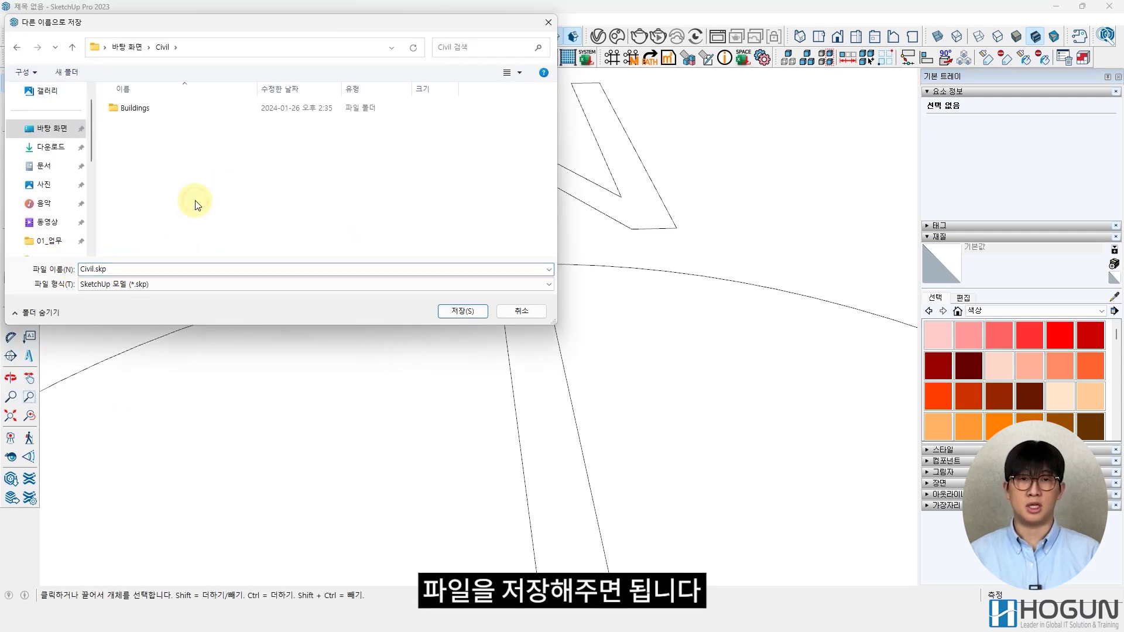
click(463, 310)
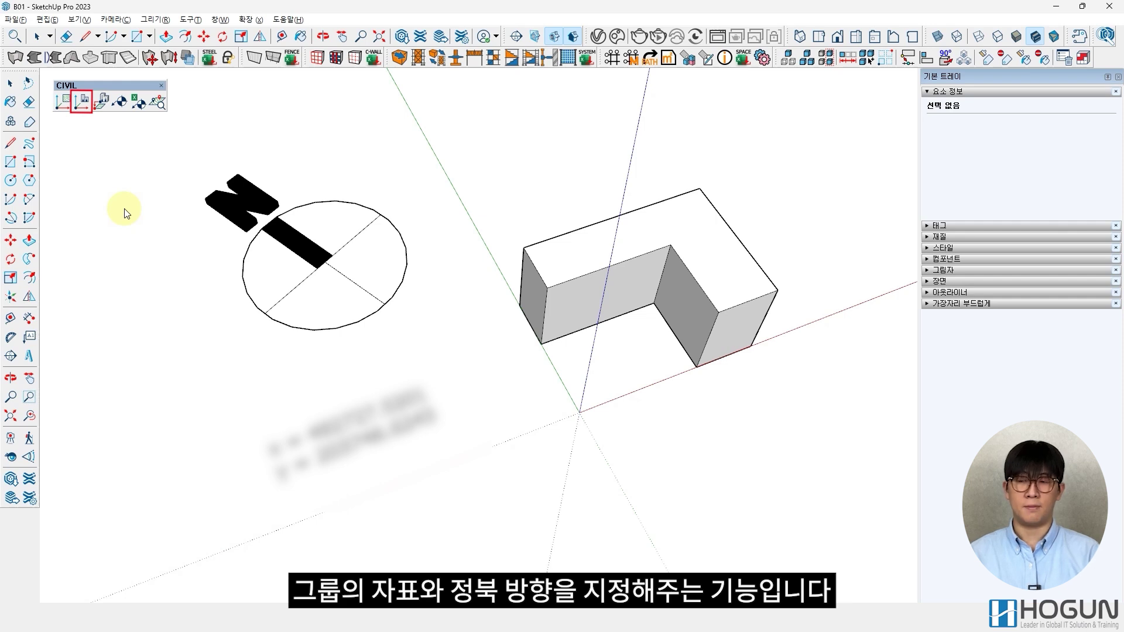
- Assign civil X, Y and Z coordinates to the B01 building component
click(81, 110)
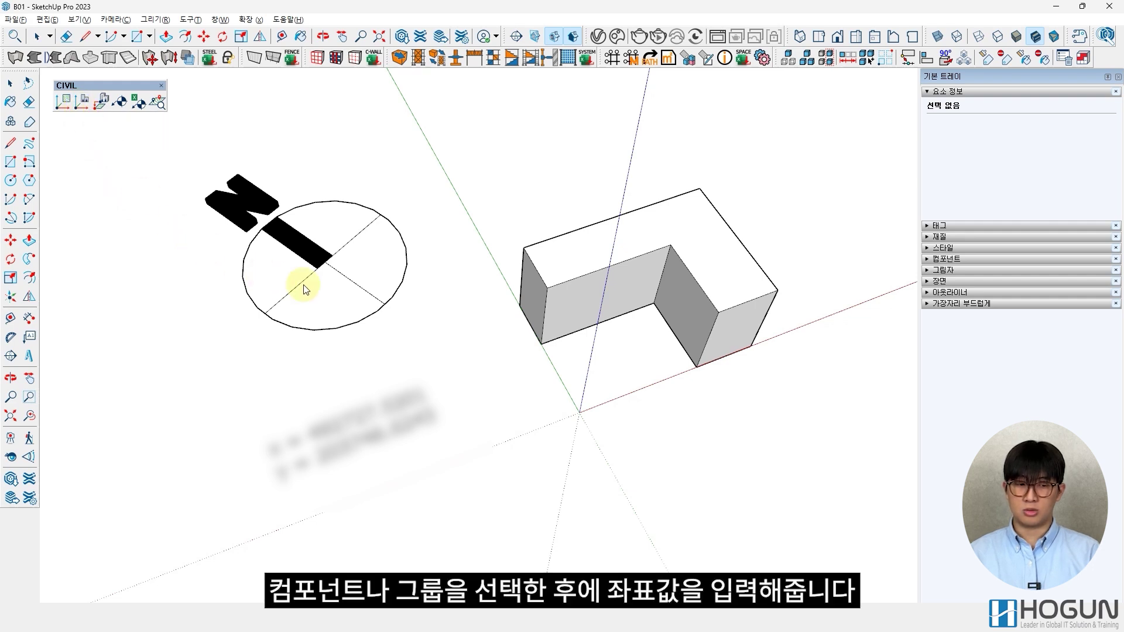
click(543, 288)
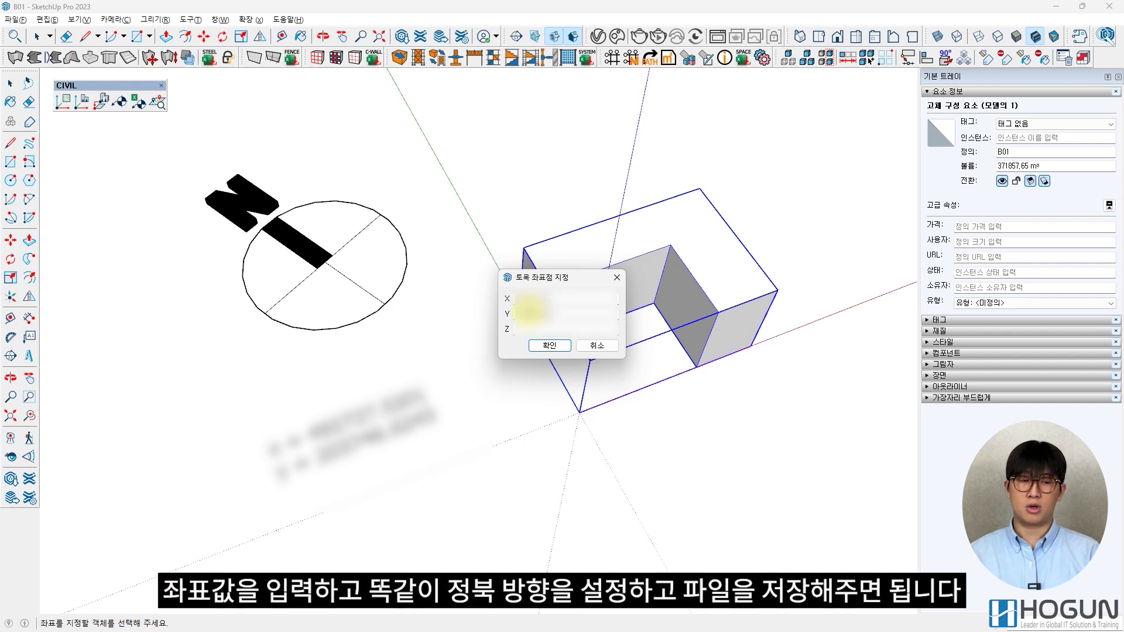
click(548, 345)
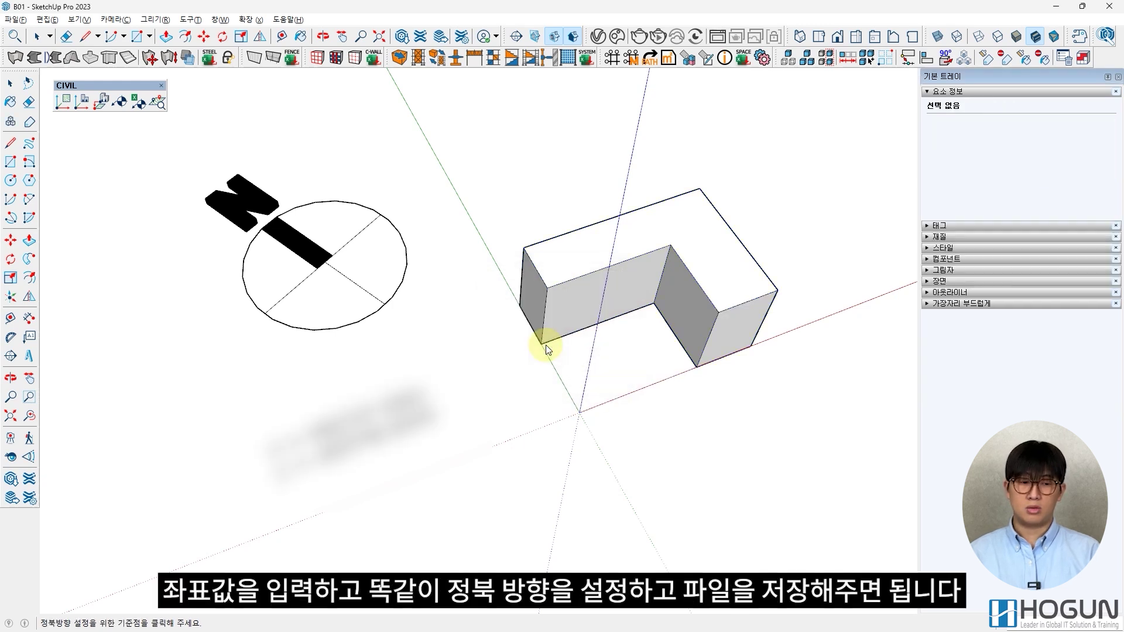
- Set the B01 model's true north from the compass centre to the midpoint of the black north arrow's outer end
scroll(319, 257, up, 5)
middle_drag(323, 259, 469, 401)
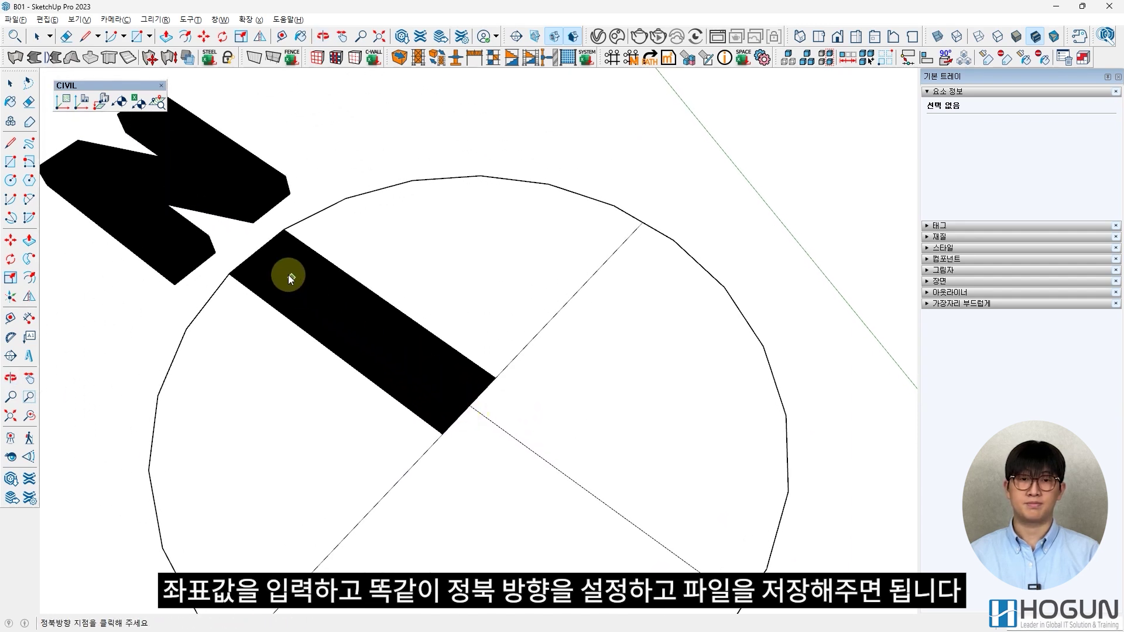
click(256, 252)
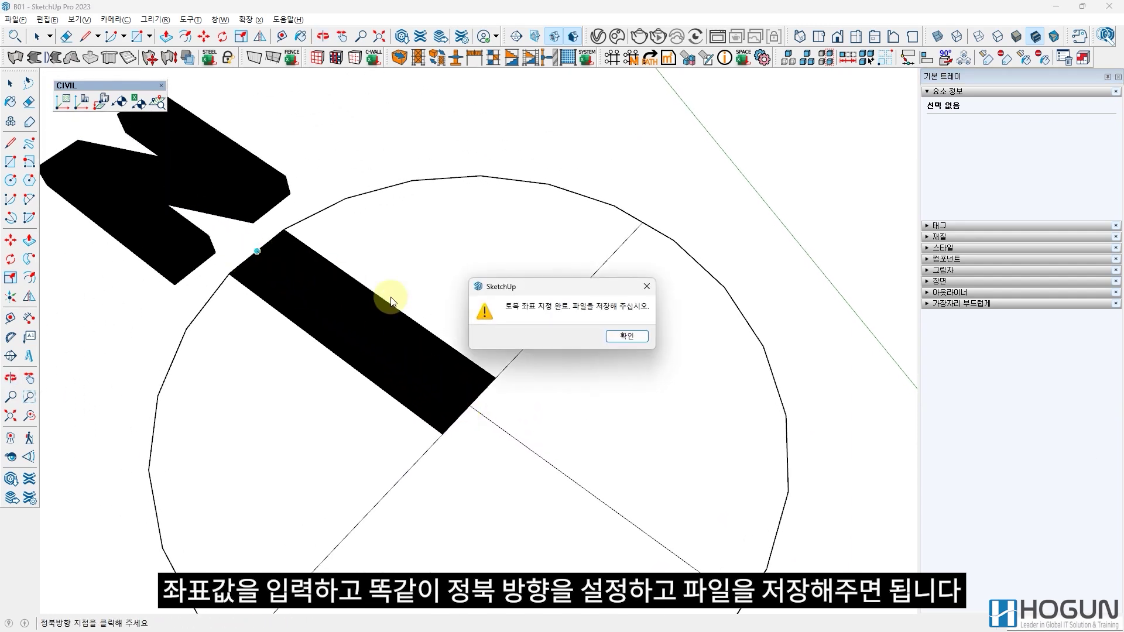
click(626, 337)
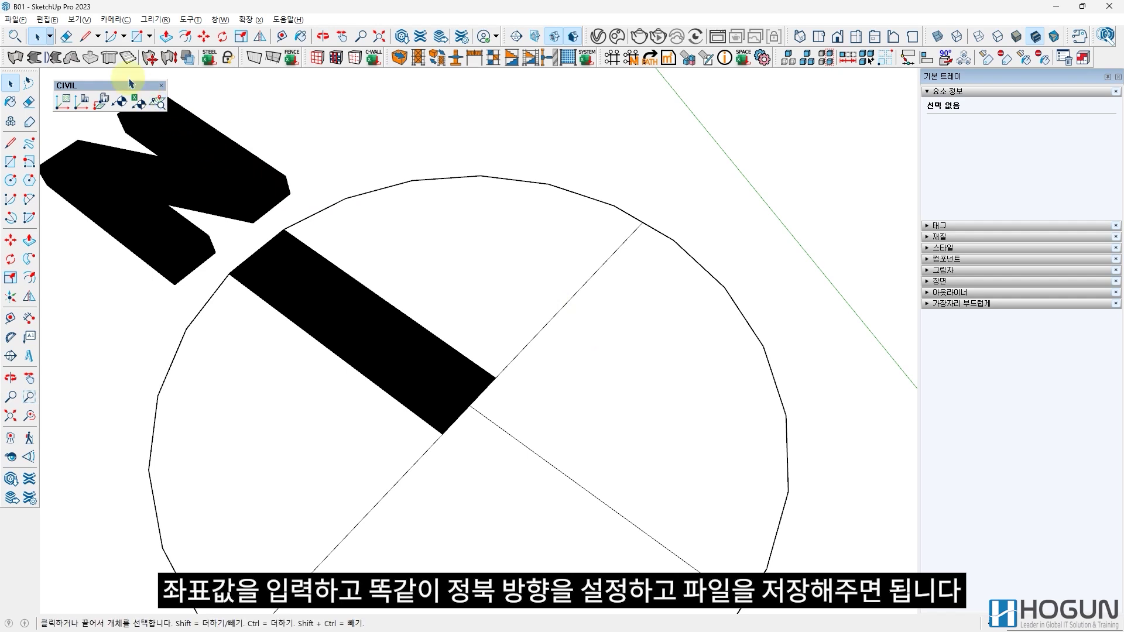
- Save the B01 file and fit the whole model in view
click(23, 20)
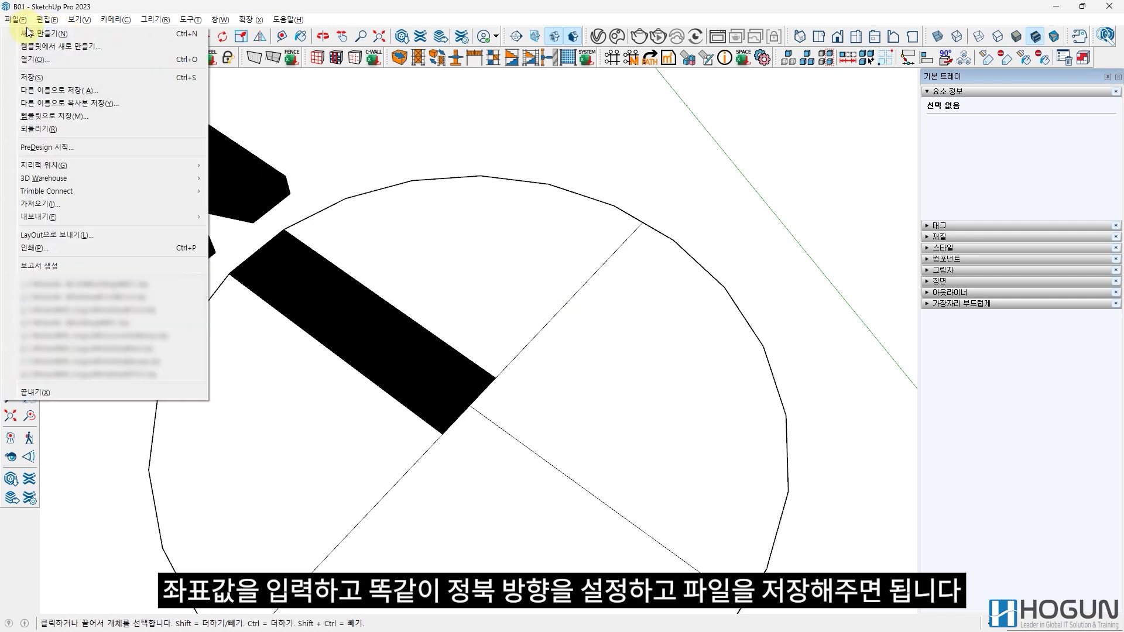
click(29, 77)
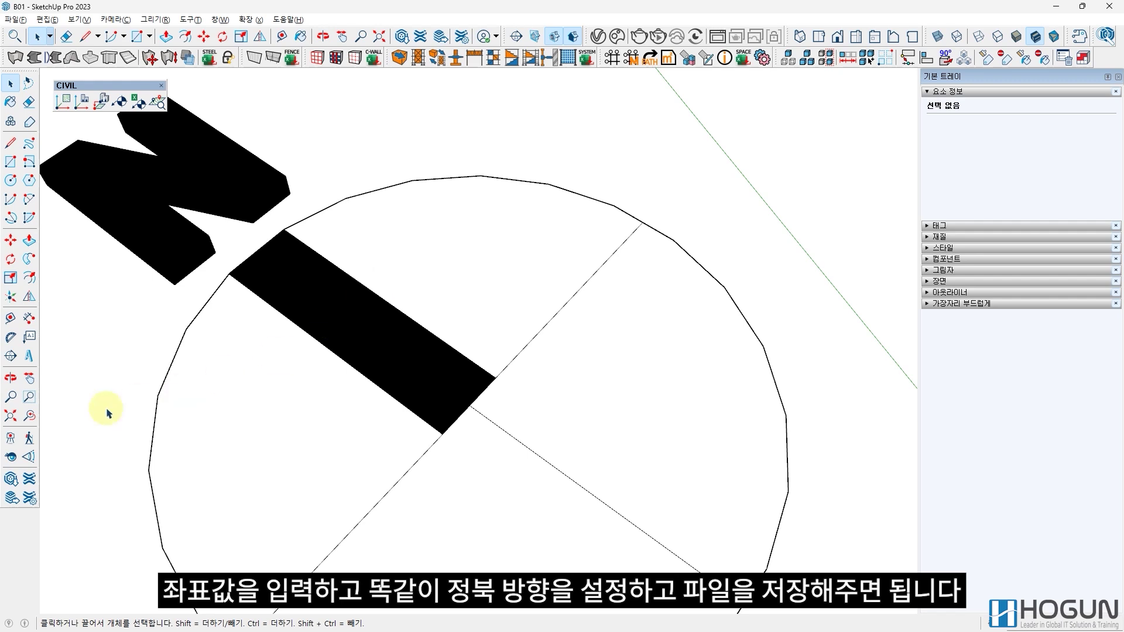
click(13, 417)
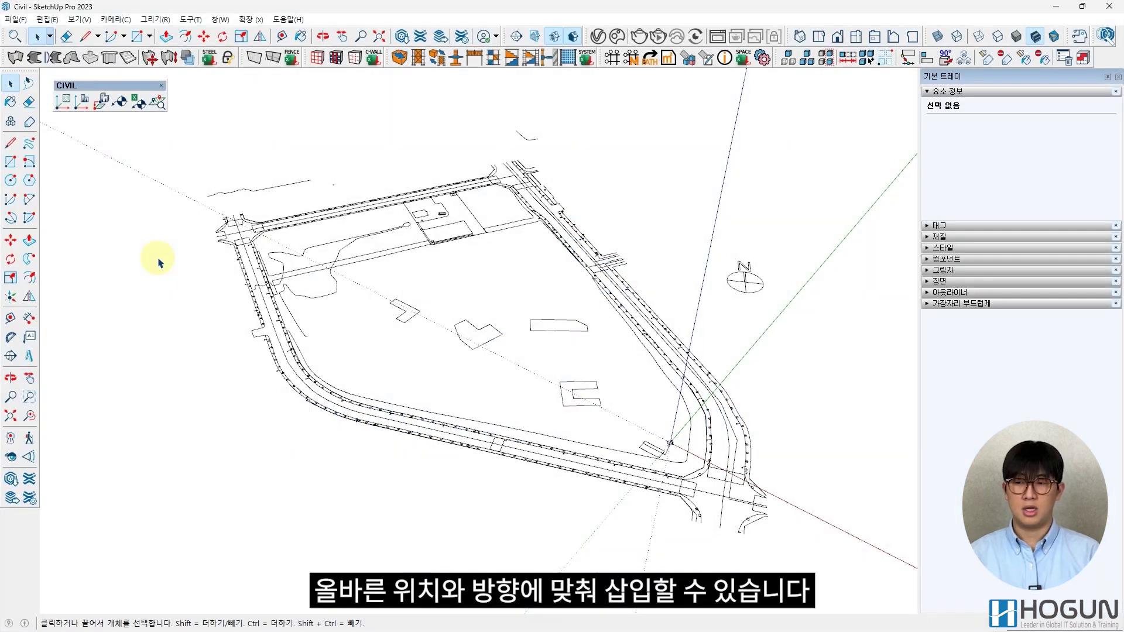
- Import B01.skp and B02.skp from the Buildings folder onto the civil drawing by coordinate
click(103, 106)
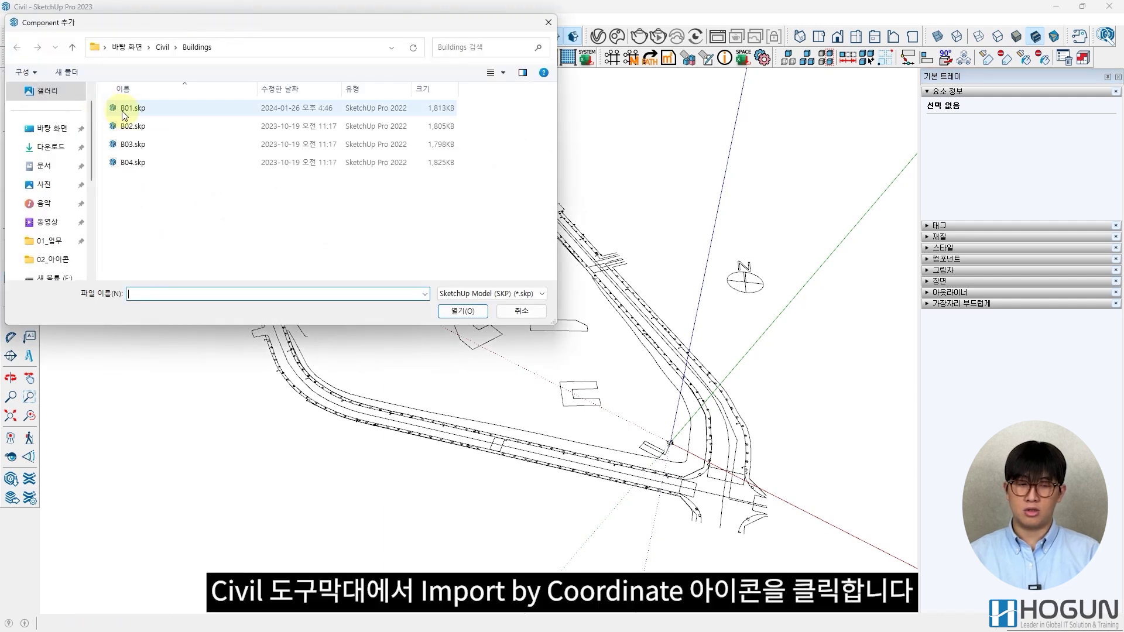
click(124, 111)
click(462, 310)
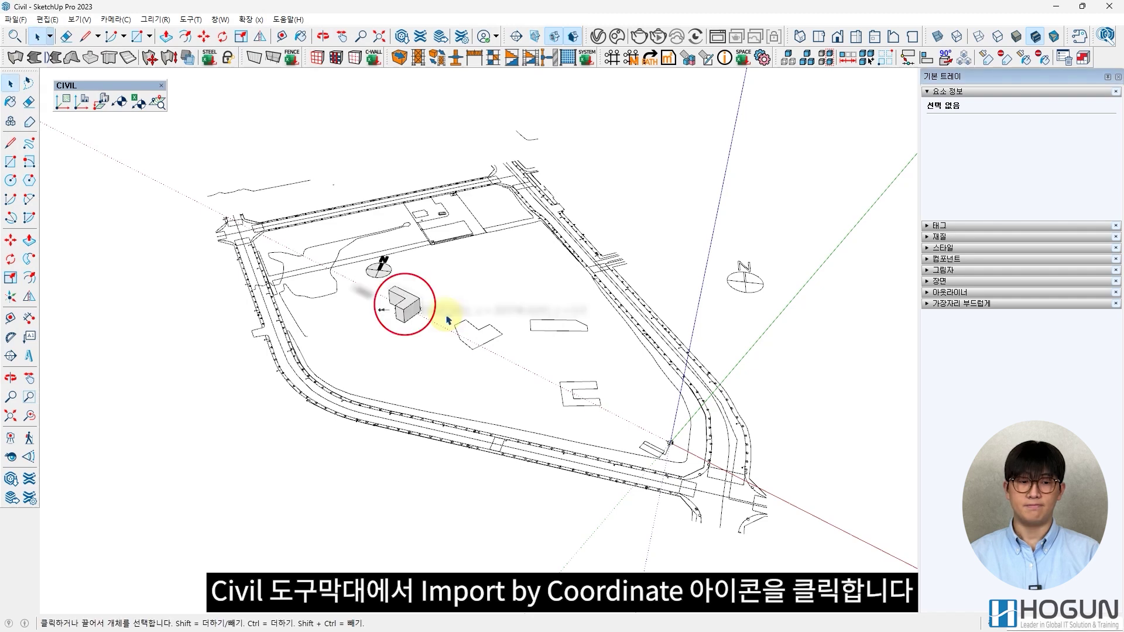
click(100, 103)
click(143, 128)
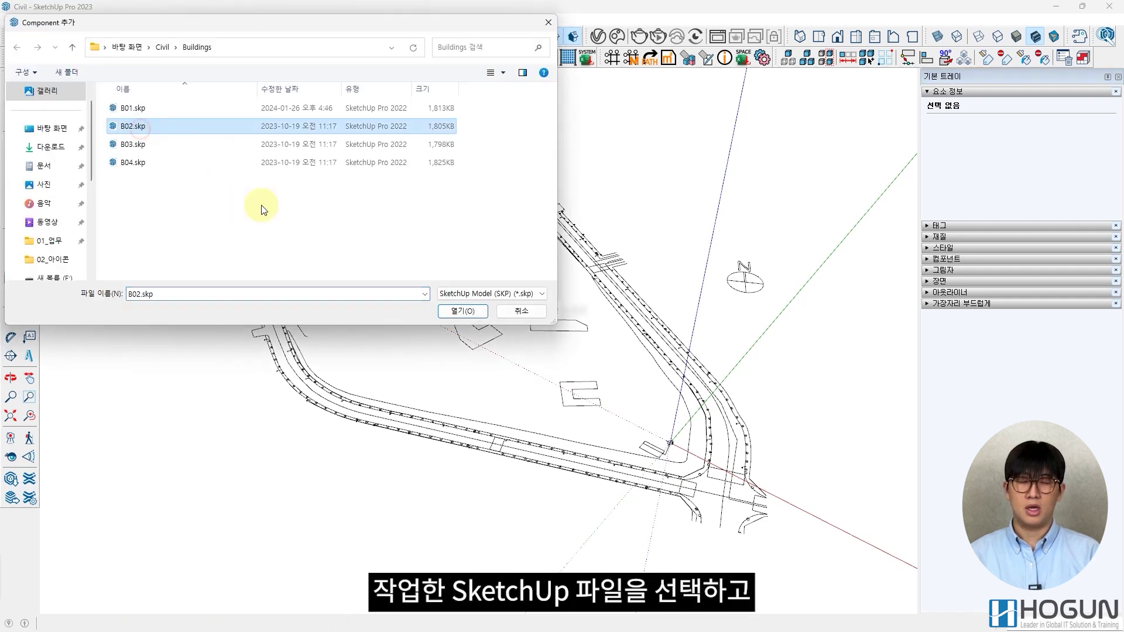
click(449, 312)
- Import B03.skp and B04.skp from the Buildings folder onto the civil drawing by coordinate
click(104, 104)
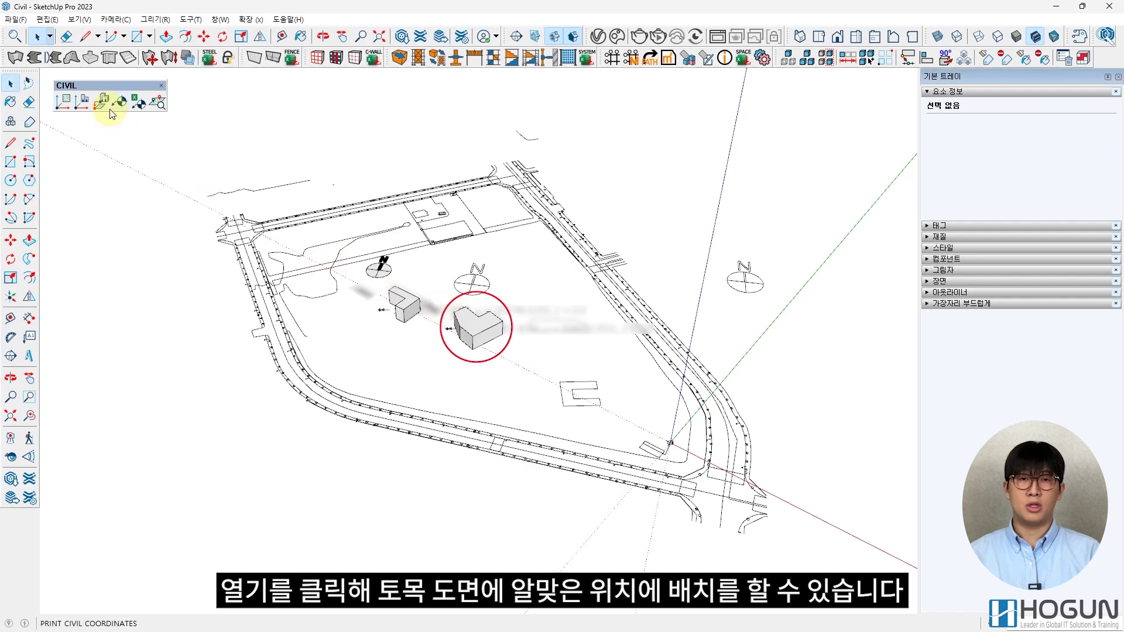
click(147, 144)
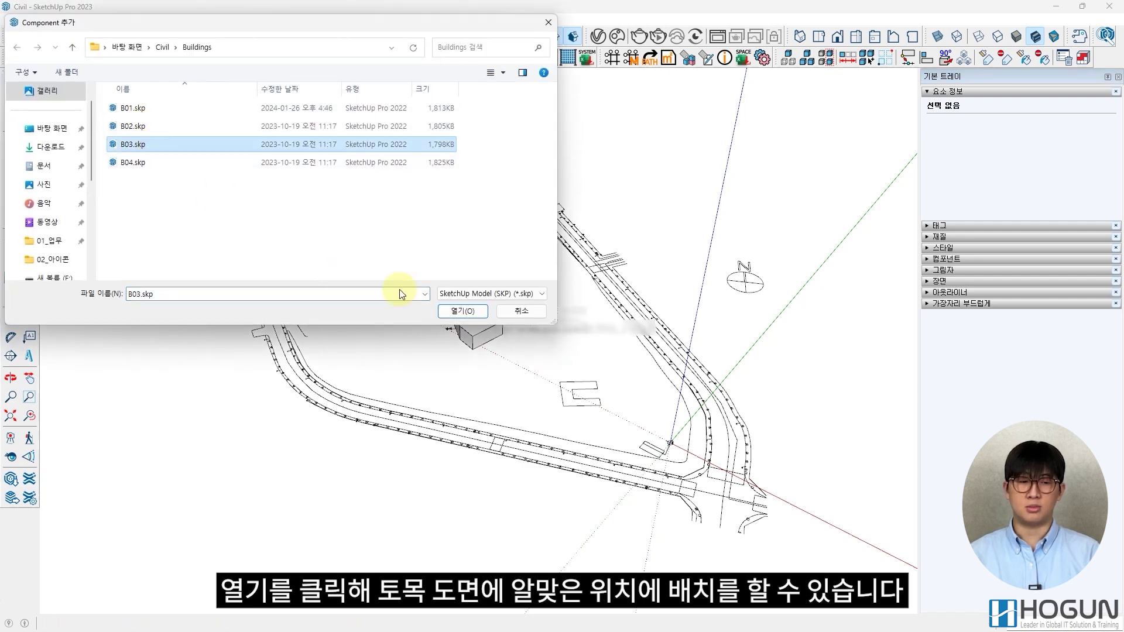
click(444, 313)
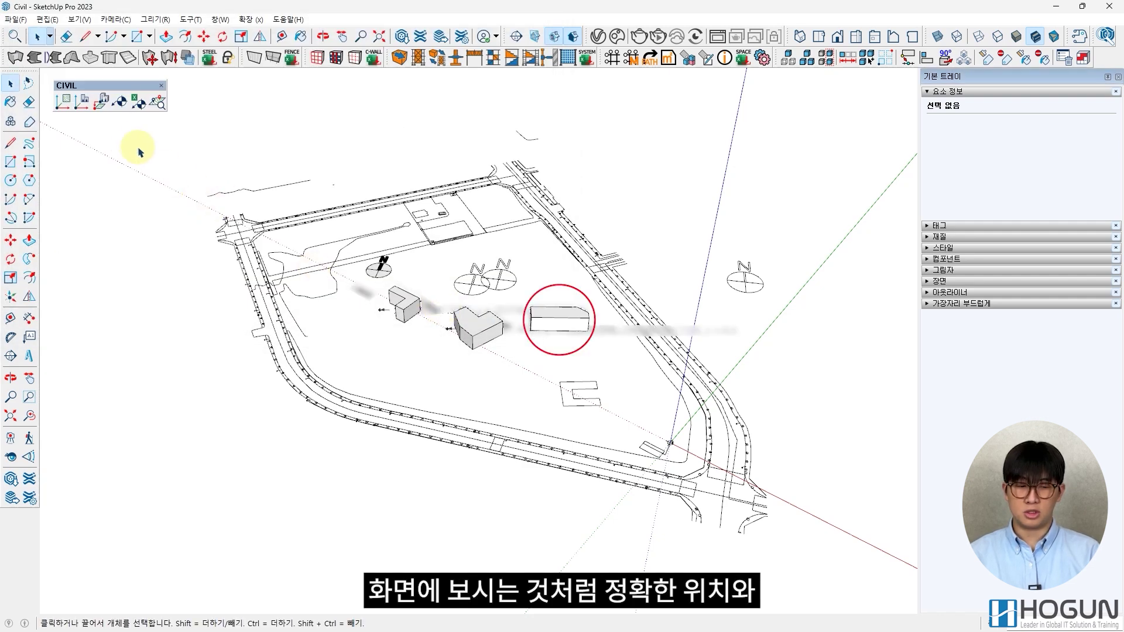
click(104, 107)
click(129, 163)
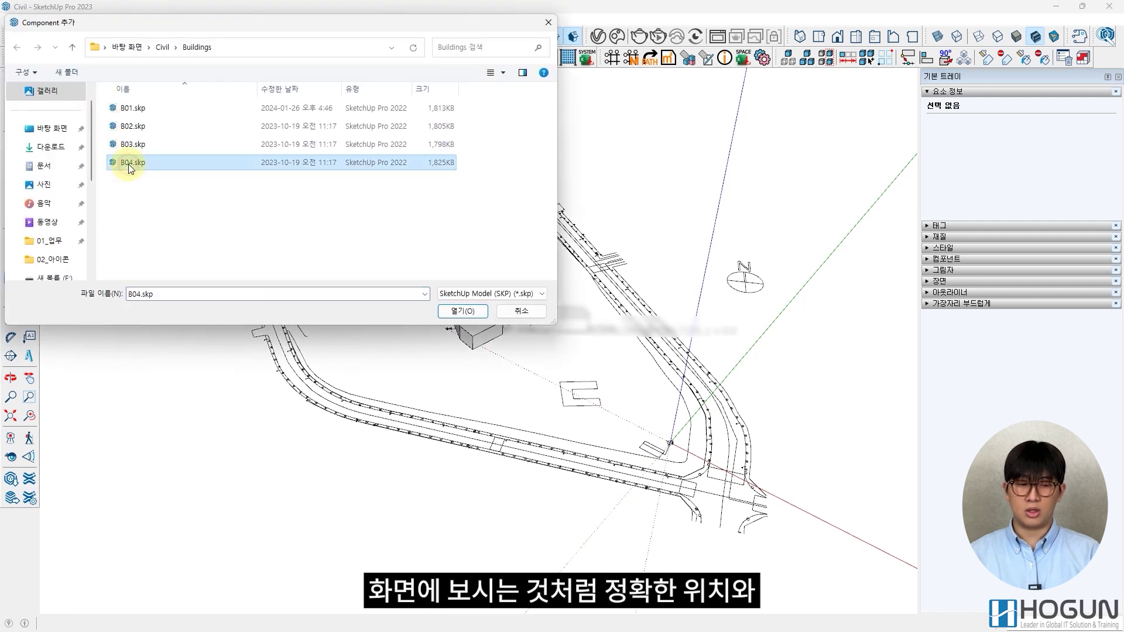
click(457, 313)
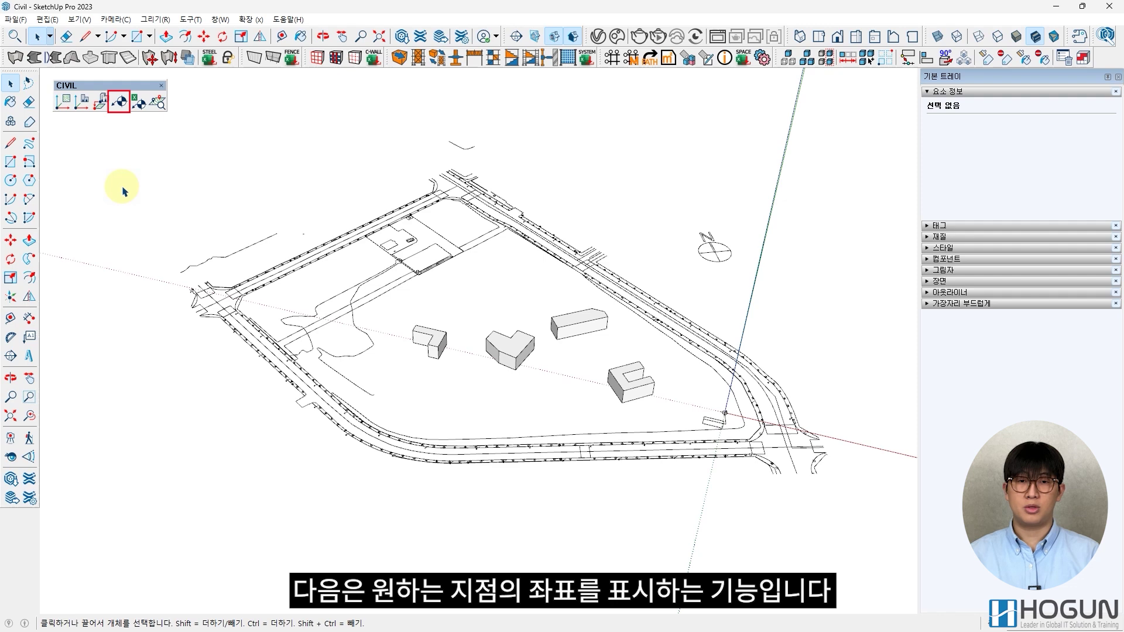
- Print civil coordinate labels at two points at the base of the L-shaped B01 building
click(120, 107)
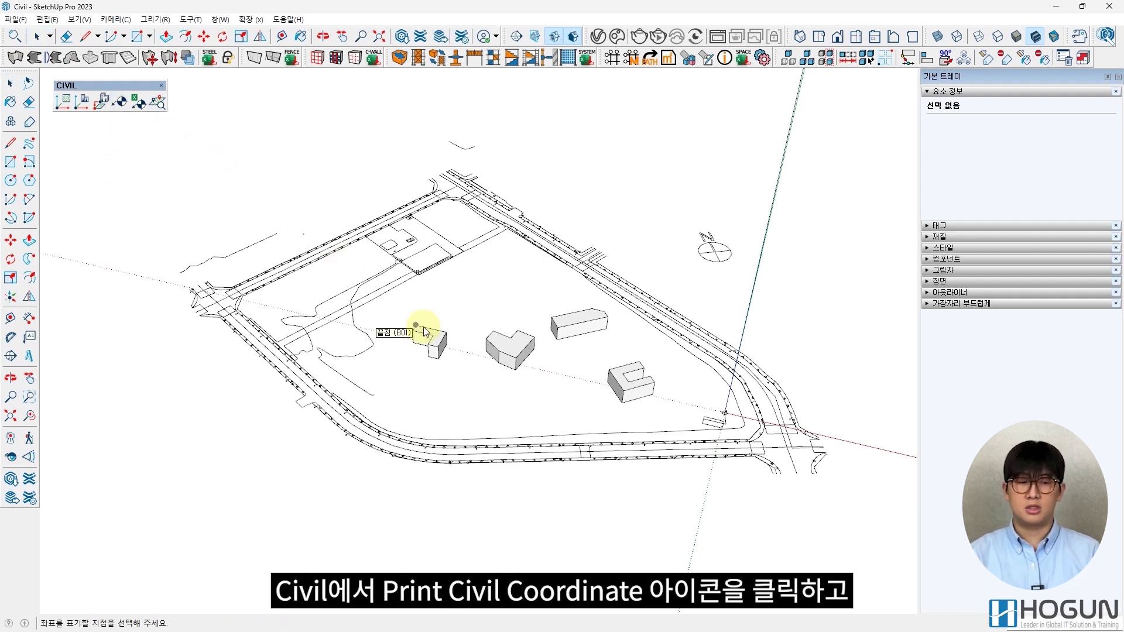
scroll(453, 370, up, 2)
scroll(454, 366, up, 4)
click(397, 340)
shift+middle_drag(319, 339, 439, 427)
click(388, 394)
middle_drag(389, 394, 384, 355)
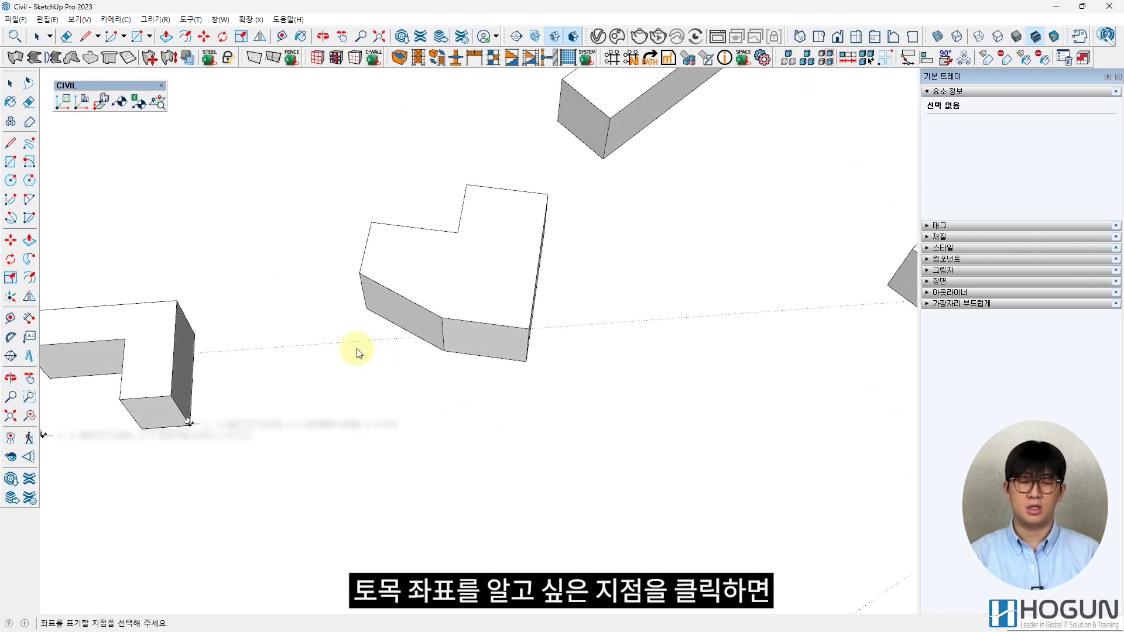
- Print civil coordinate labels beside and at the front base corner of B02, and at the base corners of B03 and B04
click(359, 339)
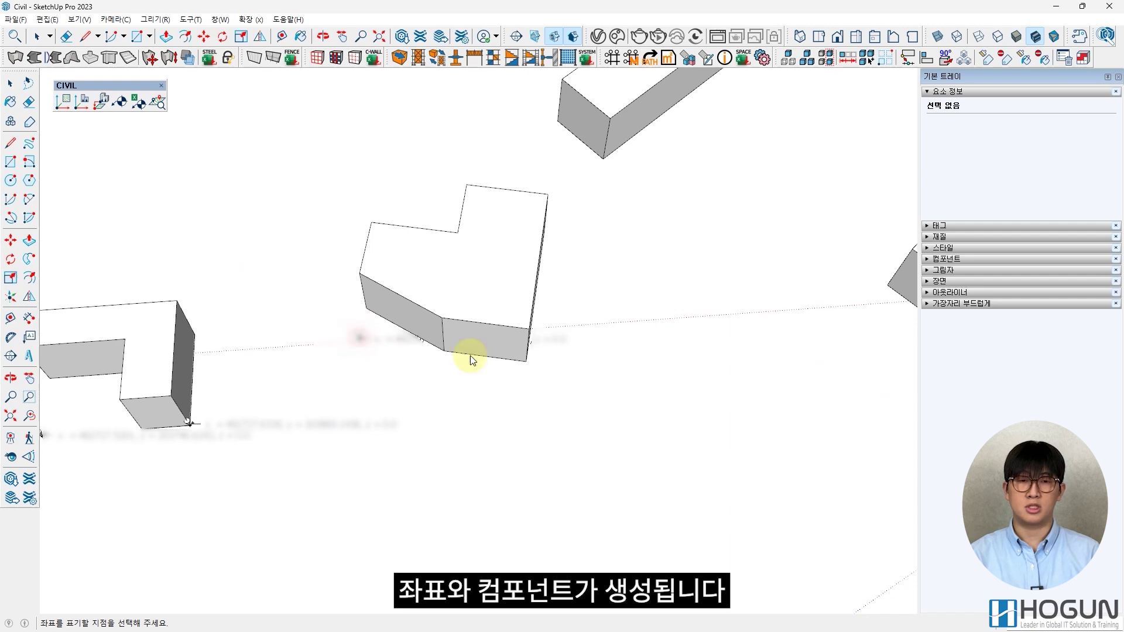
click(527, 362)
middle_drag(642, 361, 473, 292)
click(428, 235)
shift+middle_drag(612, 370, 434, 264)
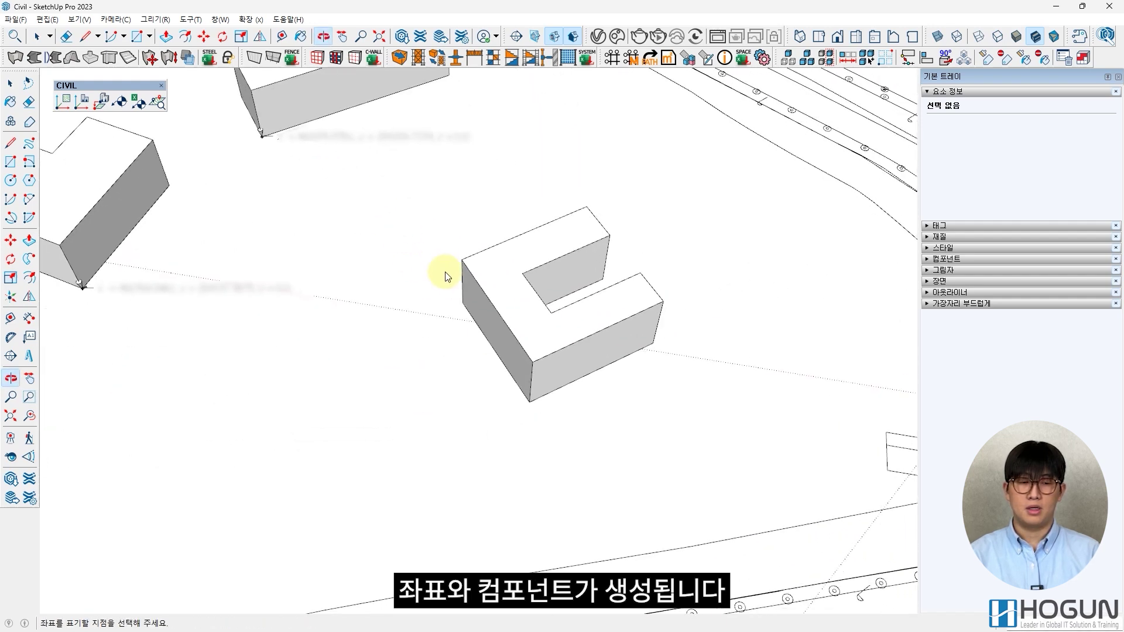
click(530, 400)
scroll(447, 389, down, 3)
shift+middle_drag(492, 338, 617, 318)
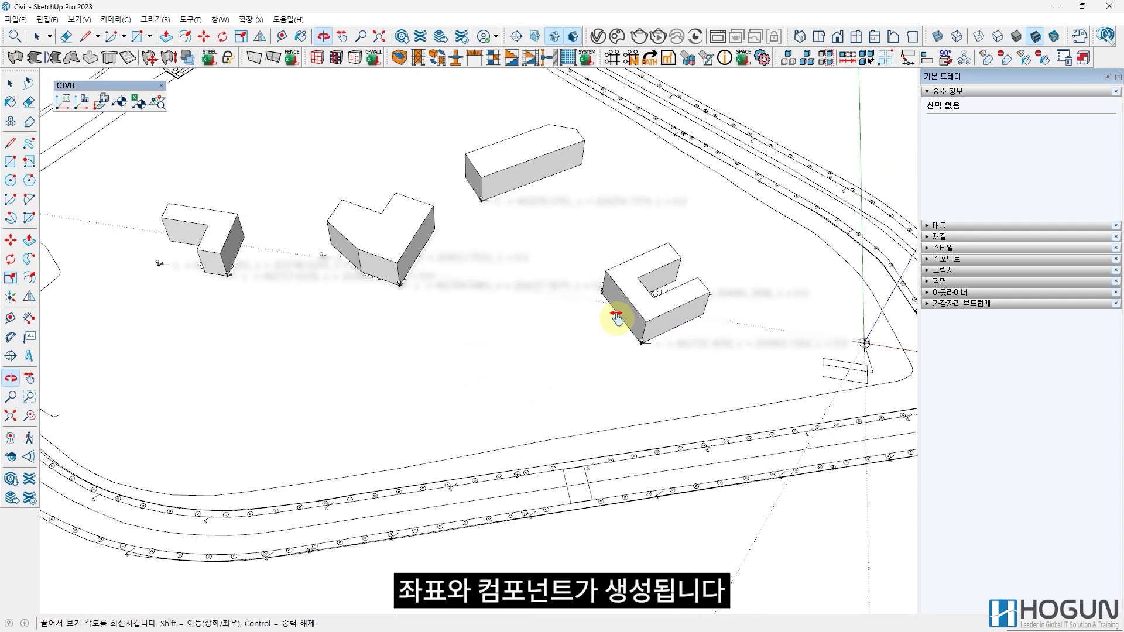
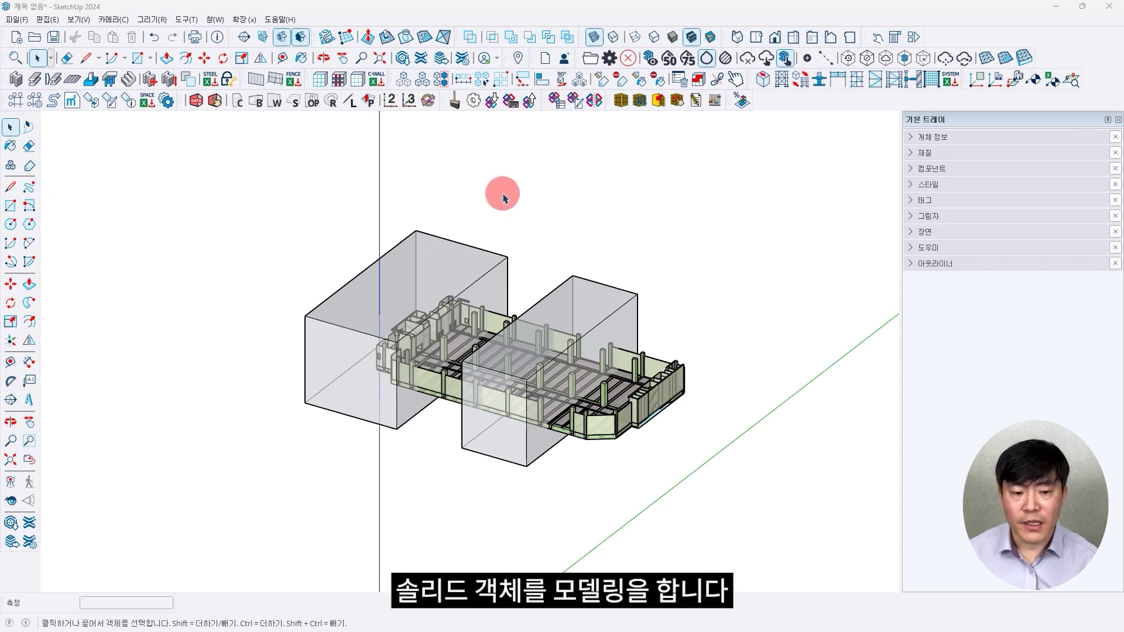
- Split the IFC structure with the larger solid box enclosing its stair-core end
click(594, 102)
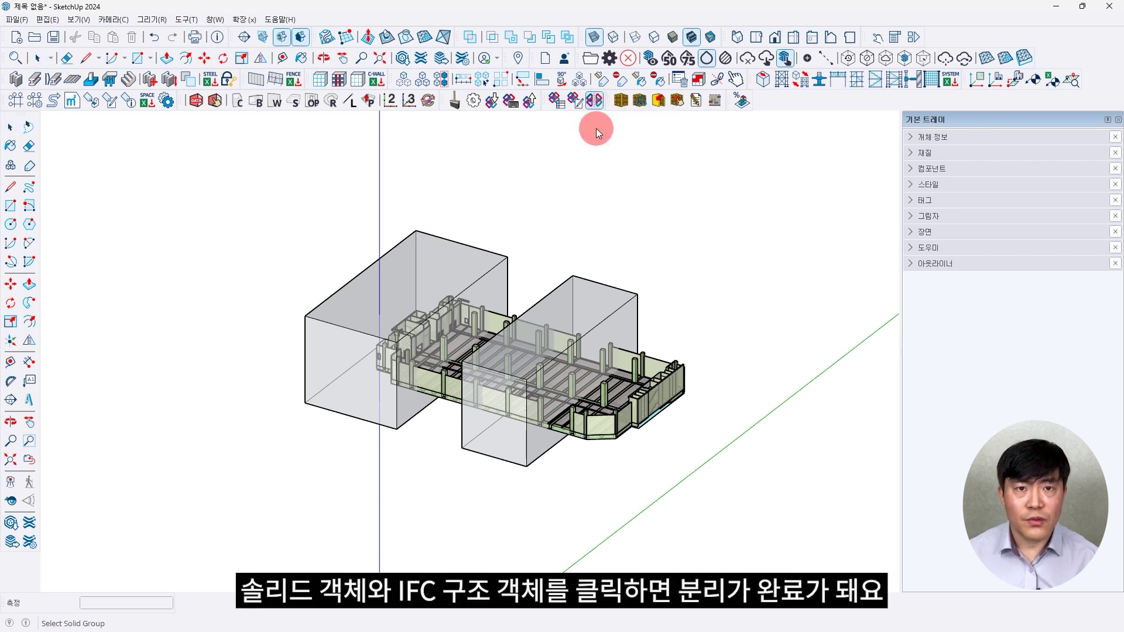
click(431, 252)
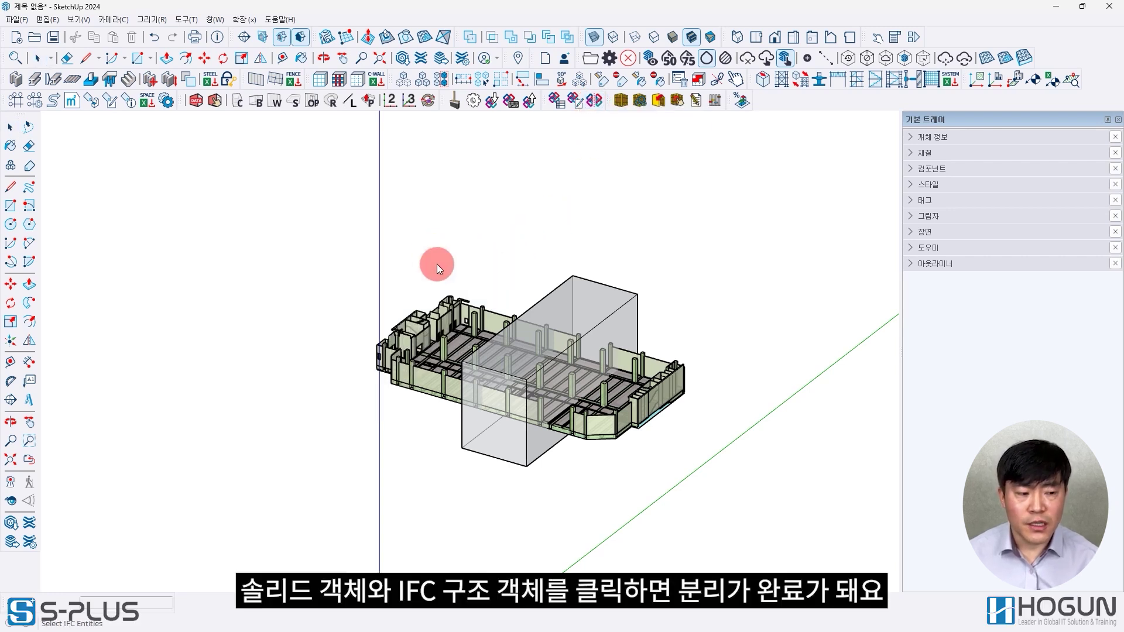
click(439, 329)
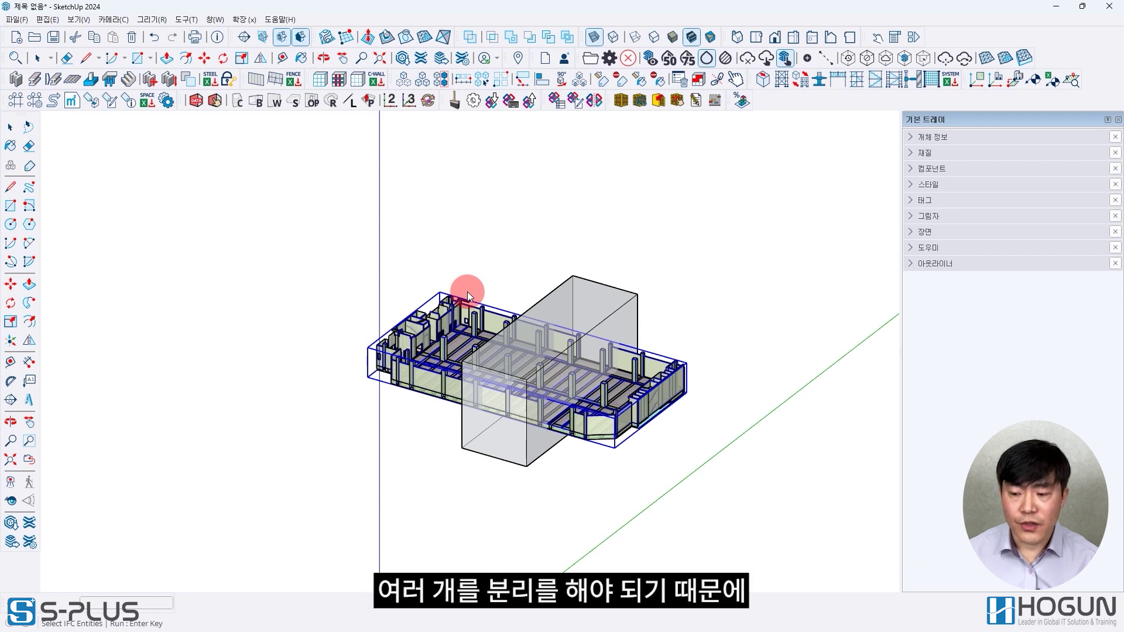
key(Return)
click(553, 332)
- Split the IFC structure with the remaining solid box that crosses its middle
click(578, 296)
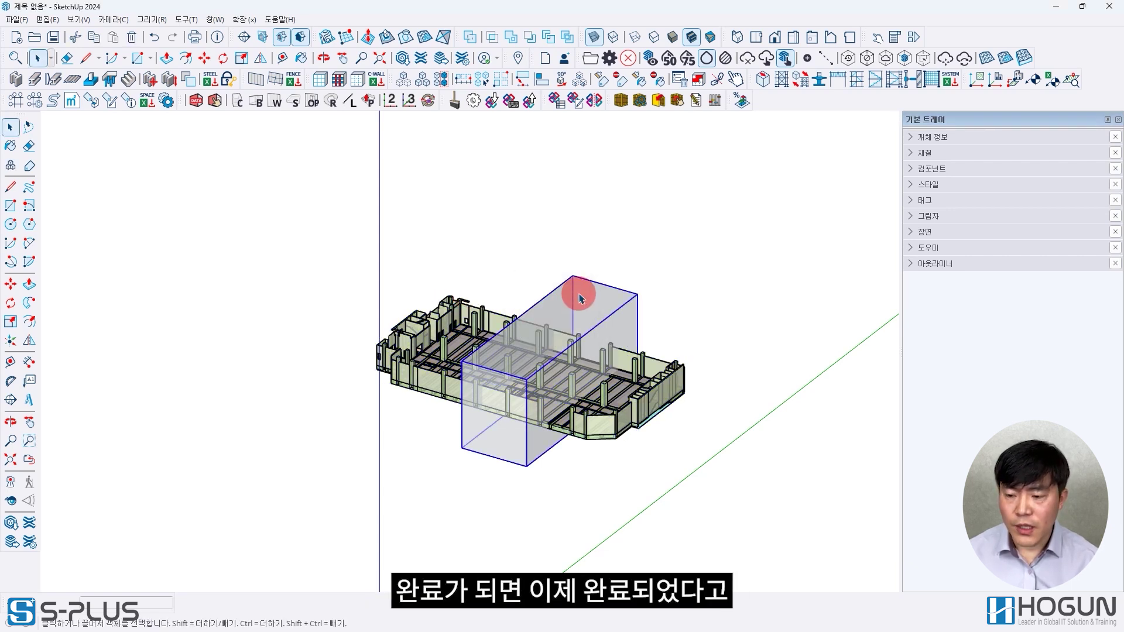
click(593, 163)
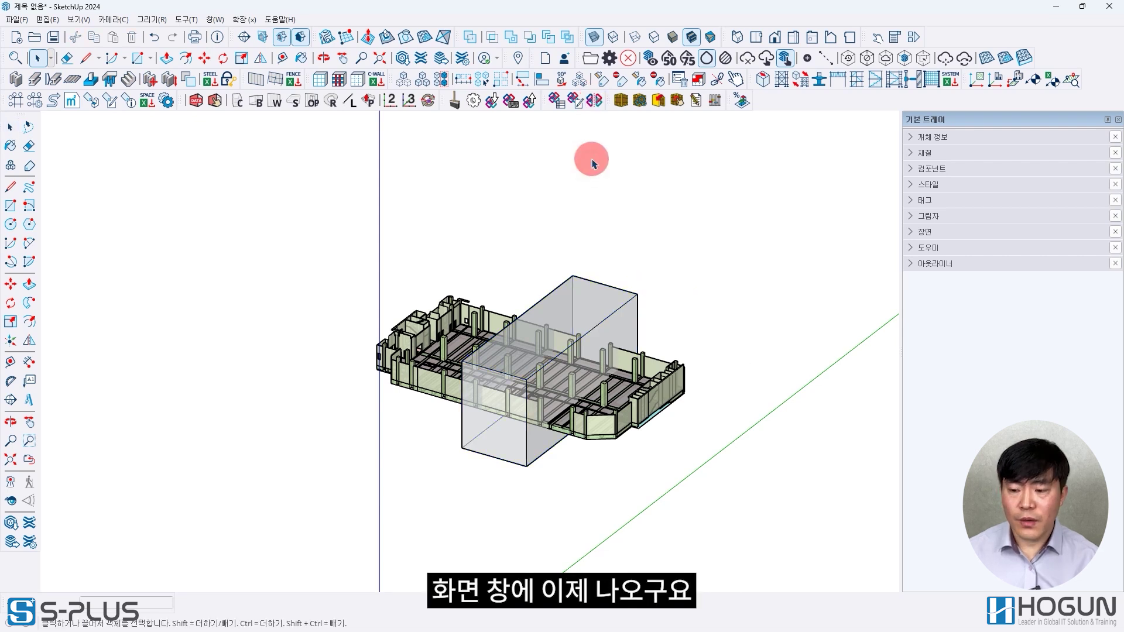
click(593, 101)
click(578, 303)
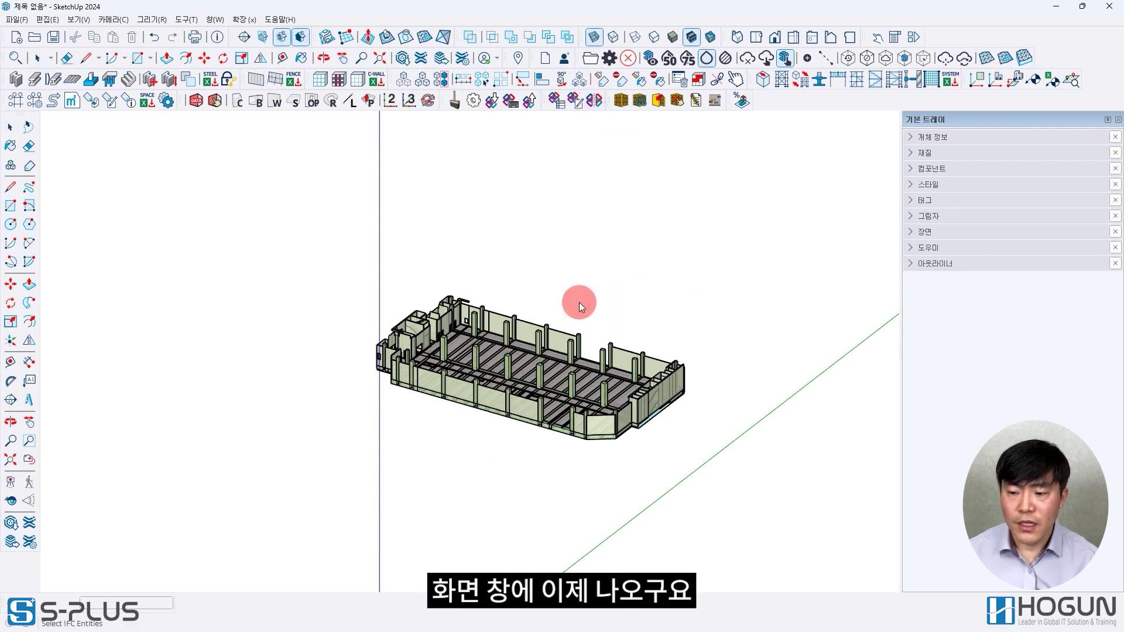
click(501, 361)
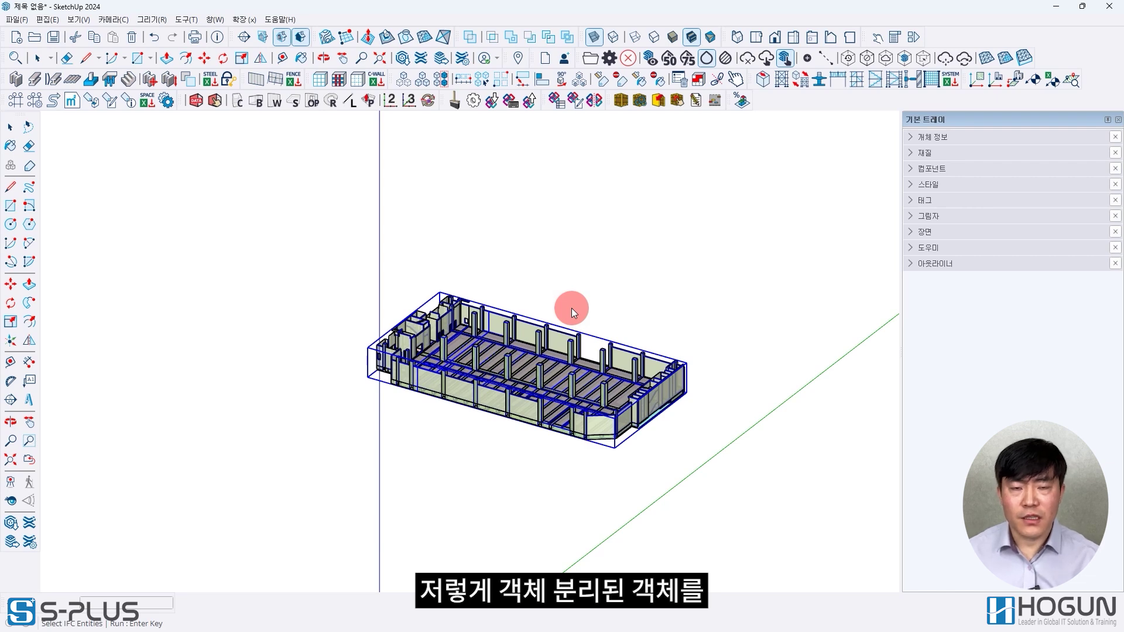
key(Return)
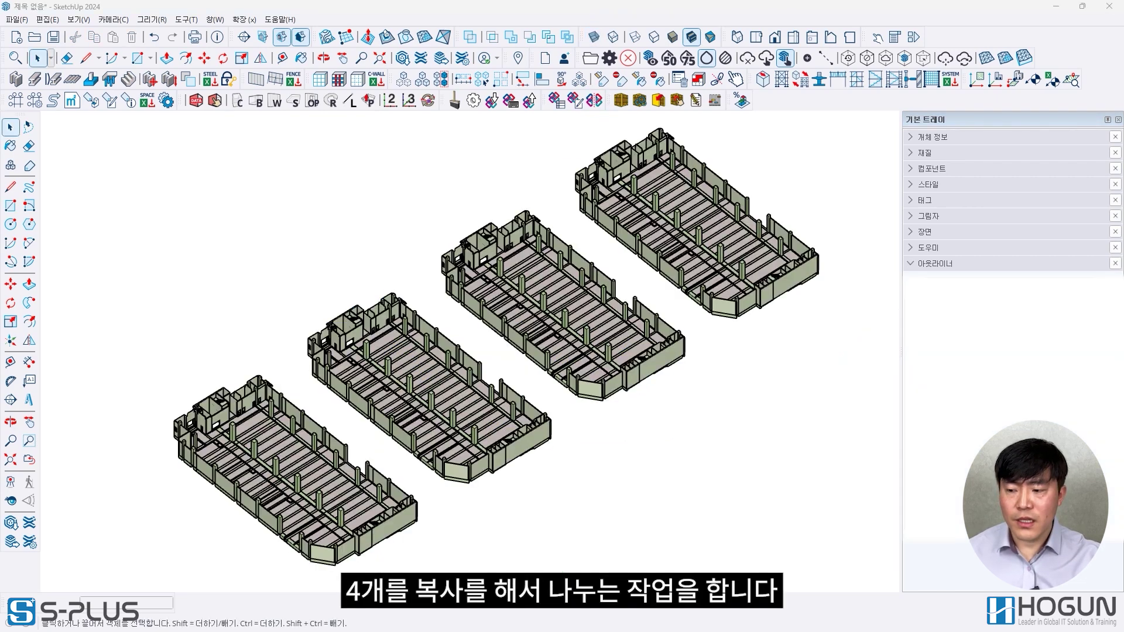
- In plan view, open the lowest of the four structure copies and delete everything except its stair-core end zone
click(756, 36)
scroll(519, 311, up, 5)
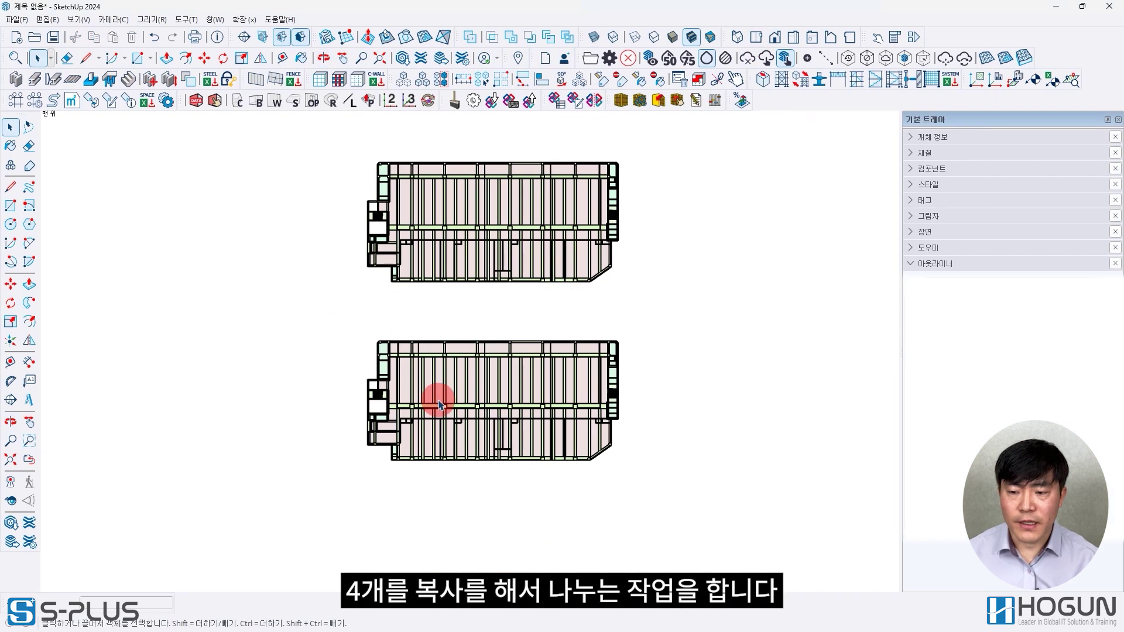
scroll(454, 401, up, 1)
shift+middle_drag(454, 401, 447, 401)
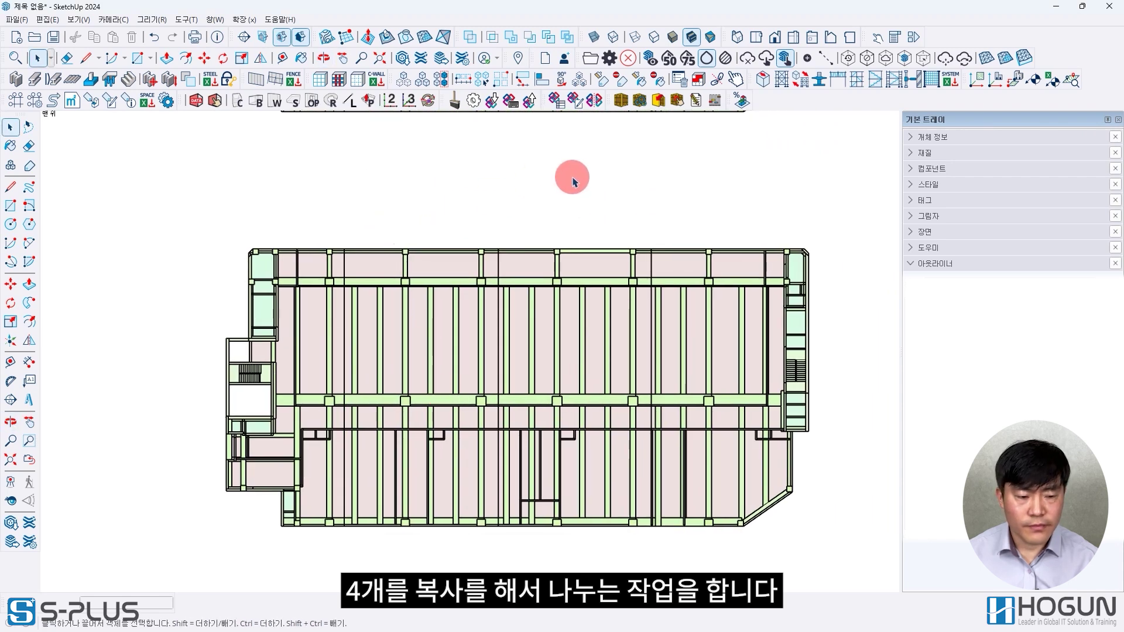
middle_drag(726, 123, 400, 260)
double_click(401, 260)
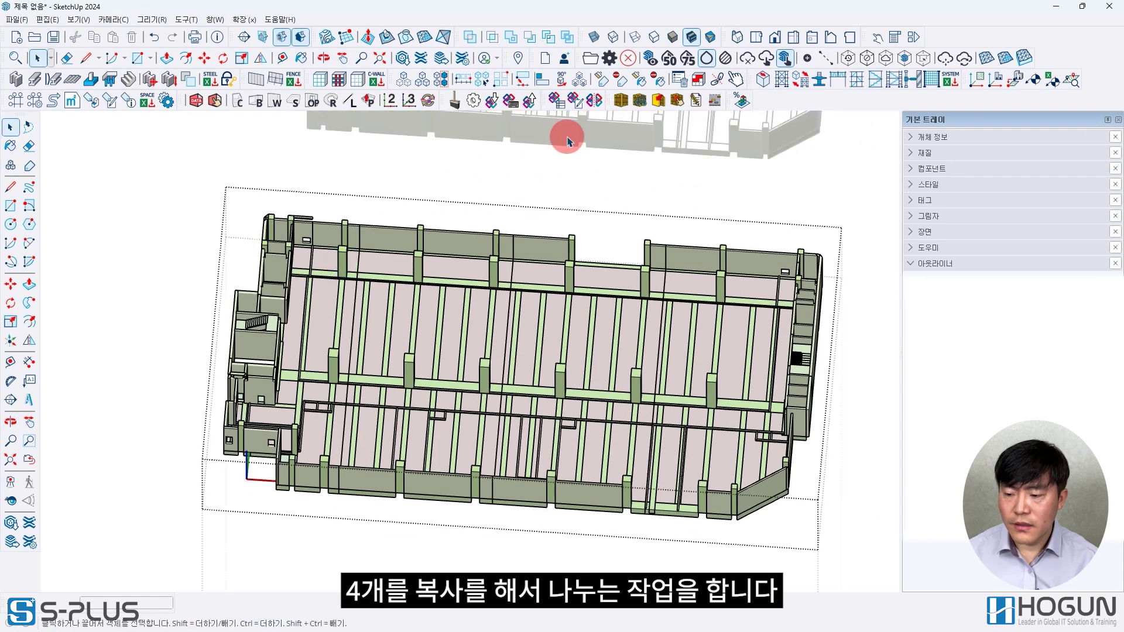
click(756, 37)
shift+middle_drag(460, 354, 376, 159)
drag(857, 153, 382, 451)
key(Delete)
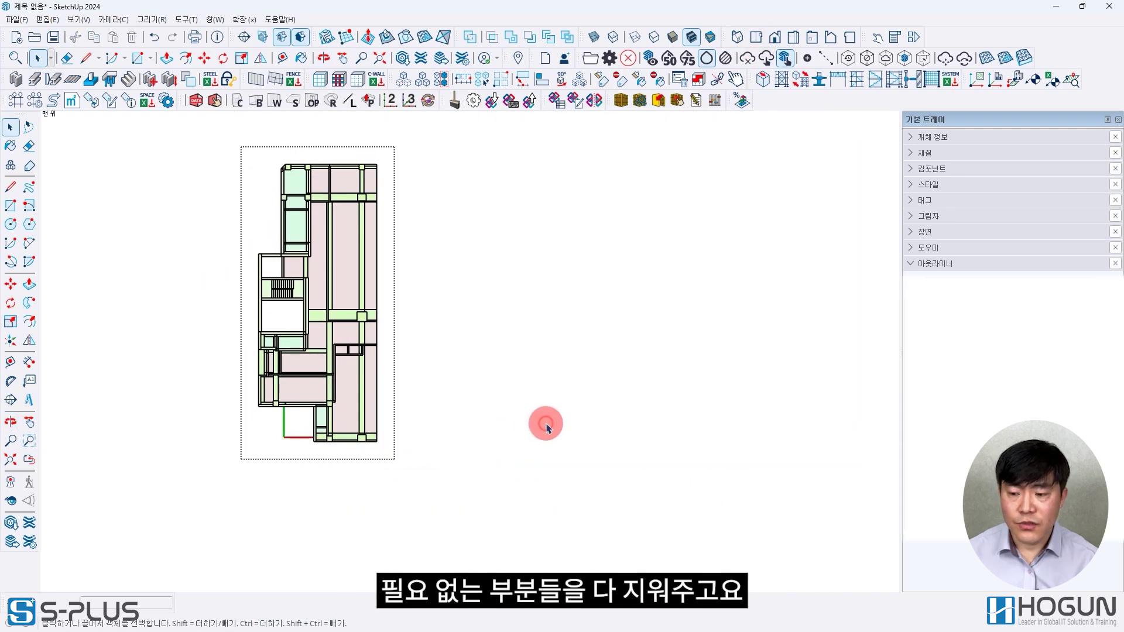
- In the second copy from the bottom in plan, delete the stair-core end zone and the two far zones, keeping only the second zone
scroll(543, 413, down, 2)
shift+middle_drag(610, 262, 540, 530)
scroll(504, 376, up, 2)
shift+middle_drag(502, 375, 547, 371)
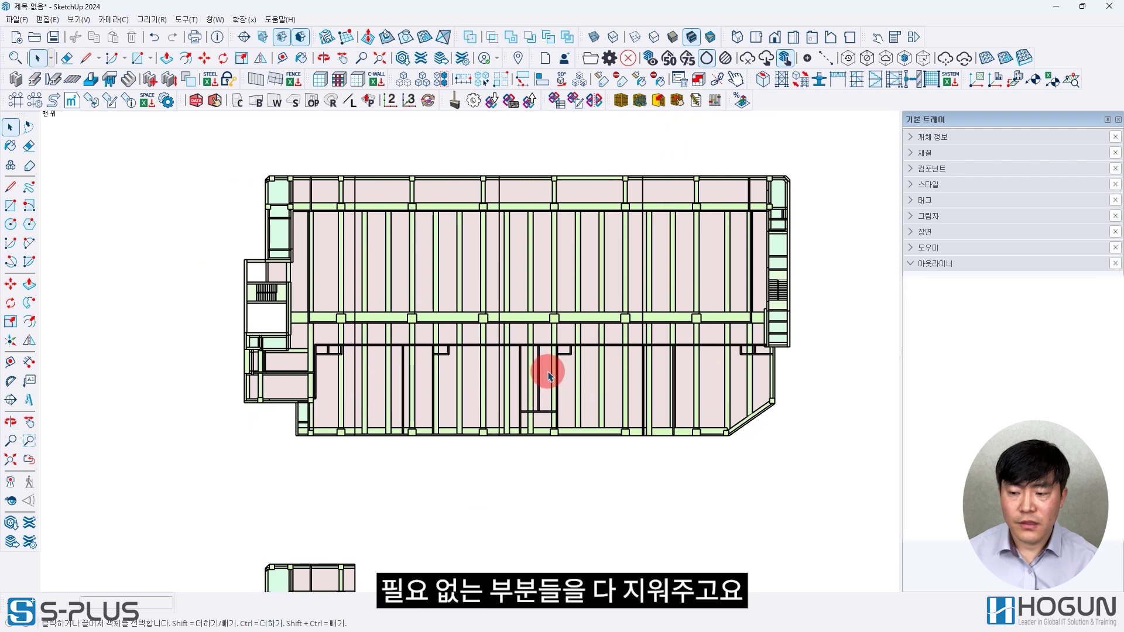
middle_drag(336, 267, 342, 228)
double_click(370, 237)
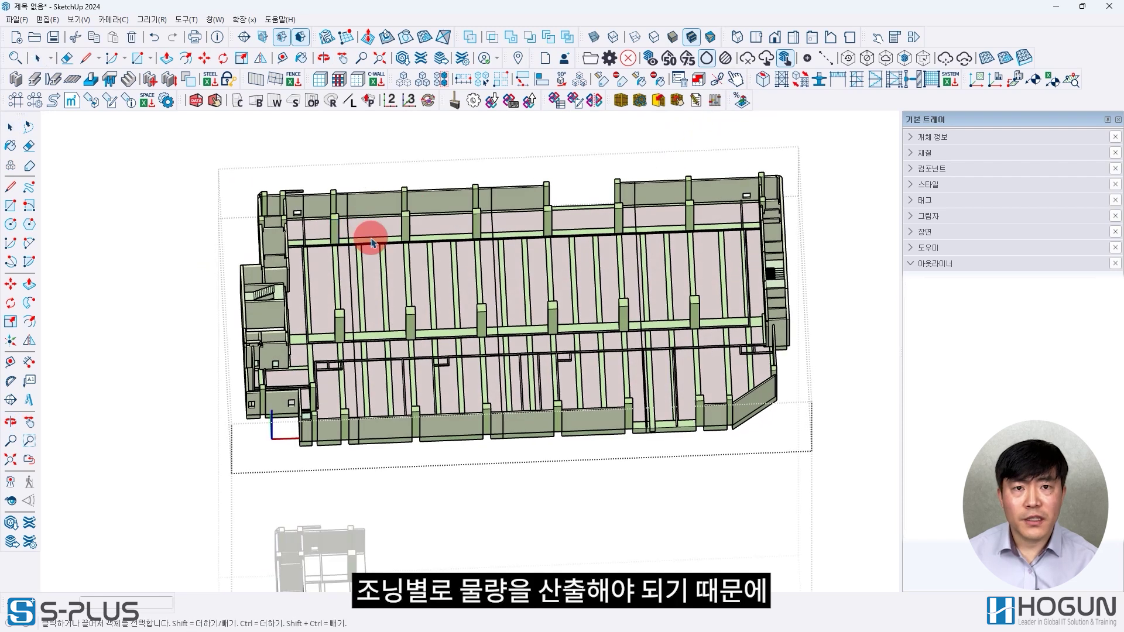
click(747, 52)
drag(301, 238, 113, 520)
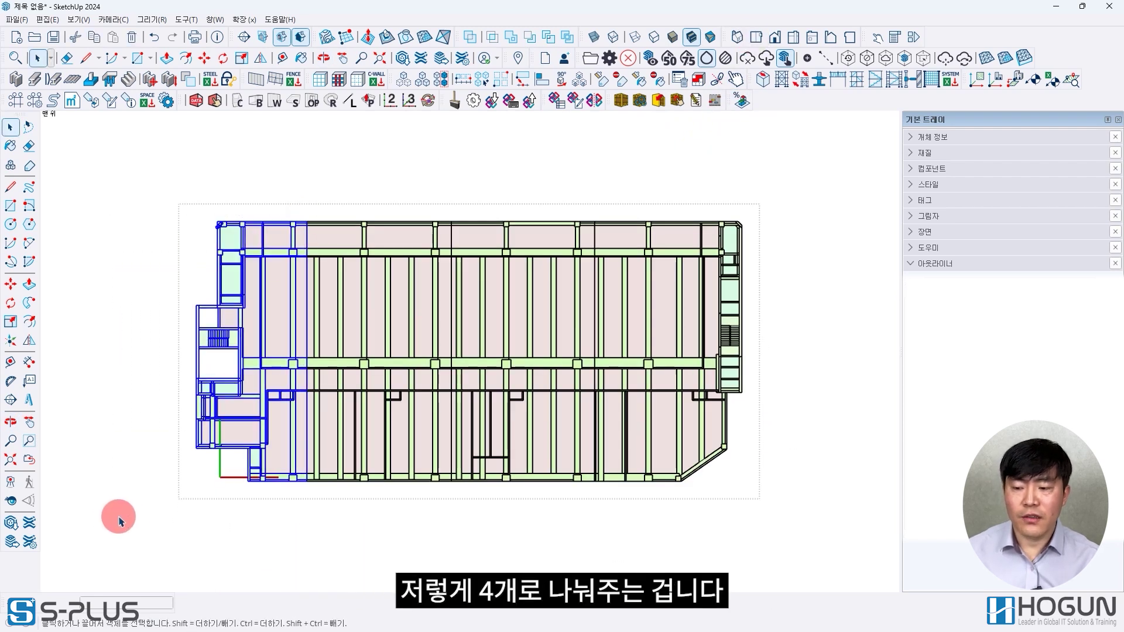
key(Delete)
drag(779, 209, 455, 500)
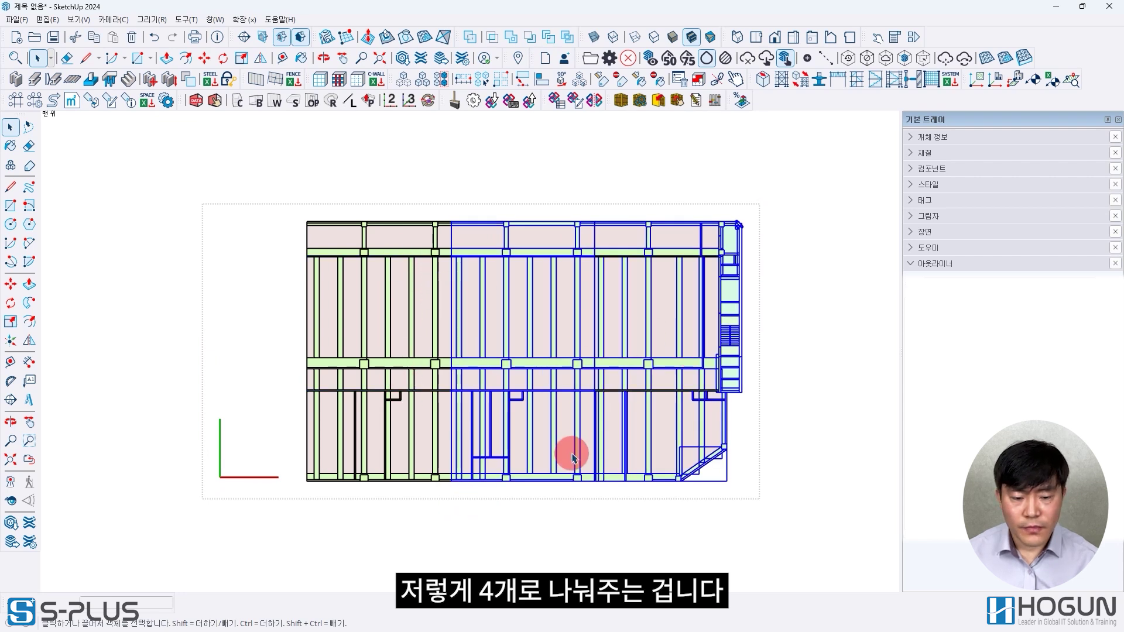
key(Delete)
- Delete the leftover beam and wall pieces inside nested groups that extend beyond the second zone of this copy
drag(752, 229, 554, 463)
click(601, 458)
double_click(657, 257)
double_click(667, 256)
click(668, 257)
drag(754, 225, 548, 326)
click(655, 256)
drag(736, 238, 571, 293)
key(Delete)
double_click(662, 391)
click(658, 390)
key(Delete)
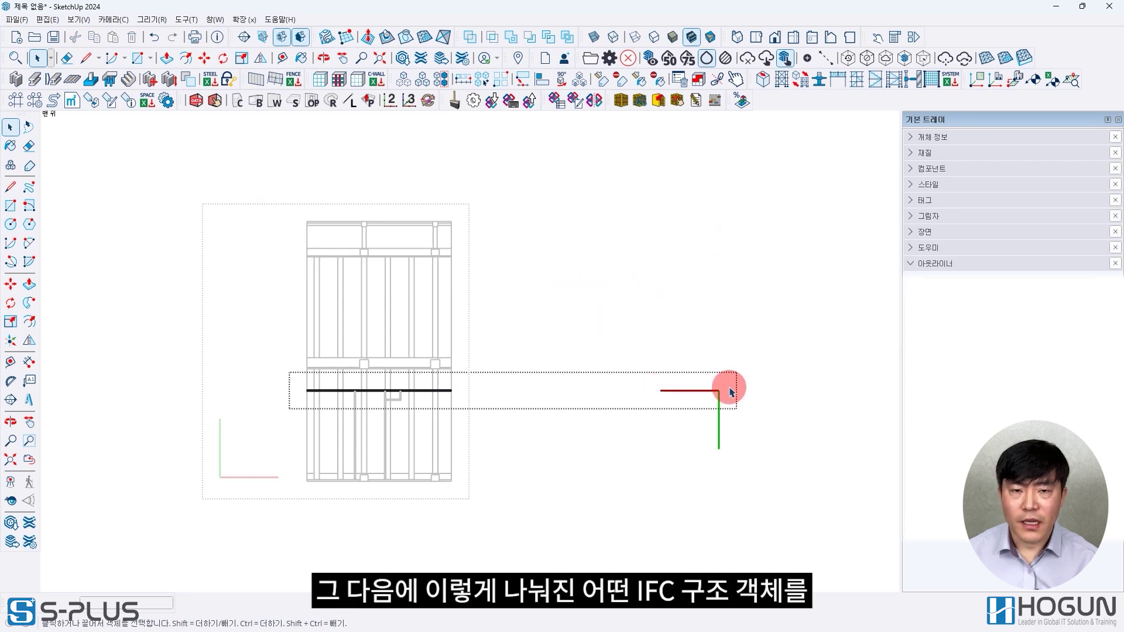
click(622, 410)
- Open the group of the stair-core structure in the Zone-A area and select all its IFC objects
scroll(593, 410, down, 5)
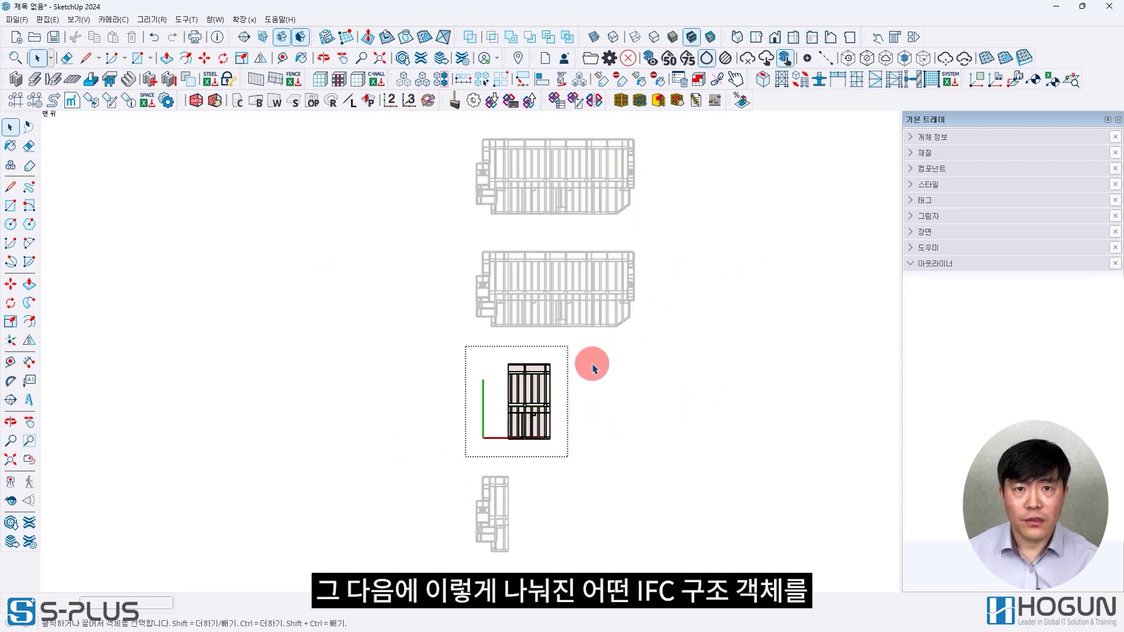
scroll(787, 462, up, 4)
middle_drag(788, 462, 662, 251)
mouse_move(715, 352)
middle_down()
mouse_move(550, 382)
mouse_move(499, 442)
middle_up()
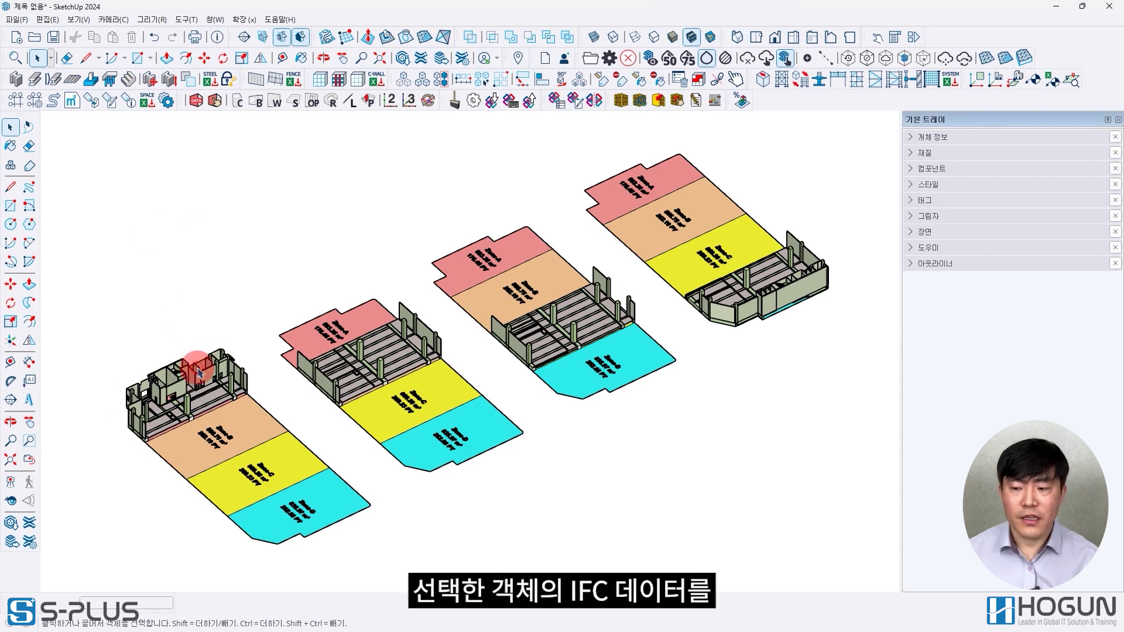
click(199, 373)
scroll(244, 296, up, 3)
click(233, 249)
click(733, 81)
click(349, 348)
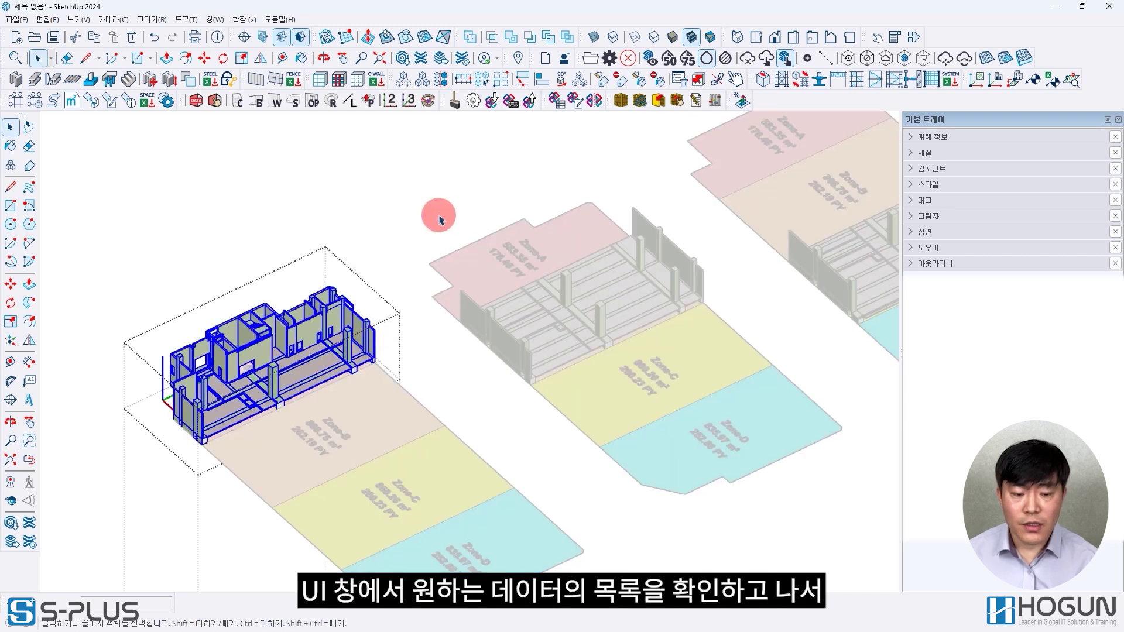
- Open the batch IFC data editor for the selected objects and choose the IFC 2x3 schema with the Data attribute set
click(576, 103)
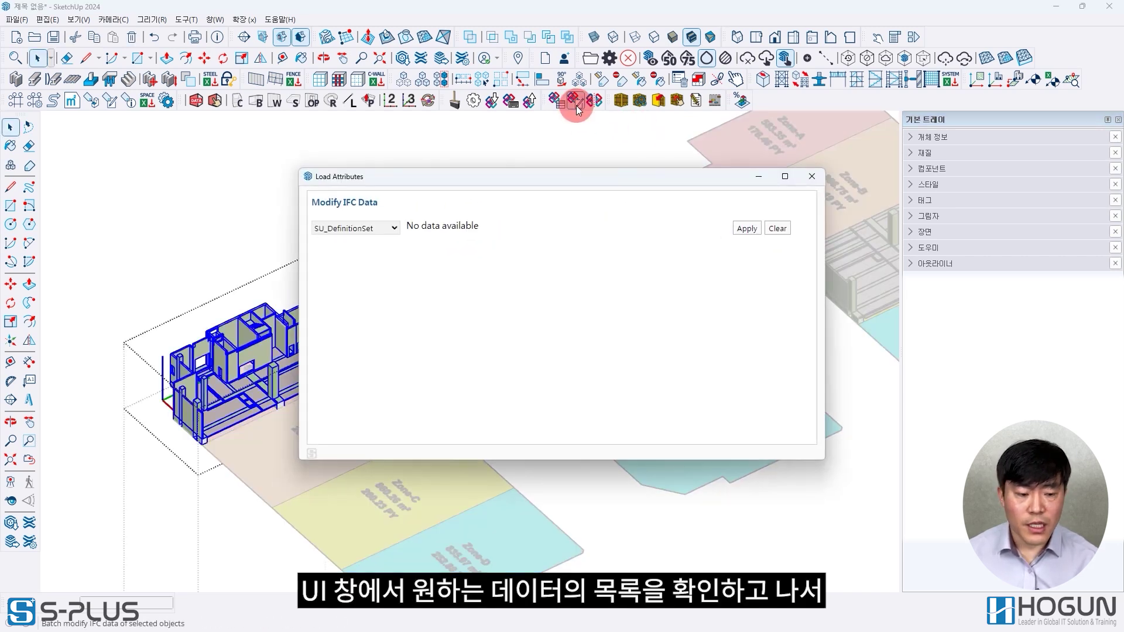
click(357, 228)
click(355, 258)
click(446, 231)
scroll(468, 293, down, 4)
click(460, 312)
- Add the 작업단계, 단계 and 존 attributes to the table beside BH_FLOOR
click(597, 229)
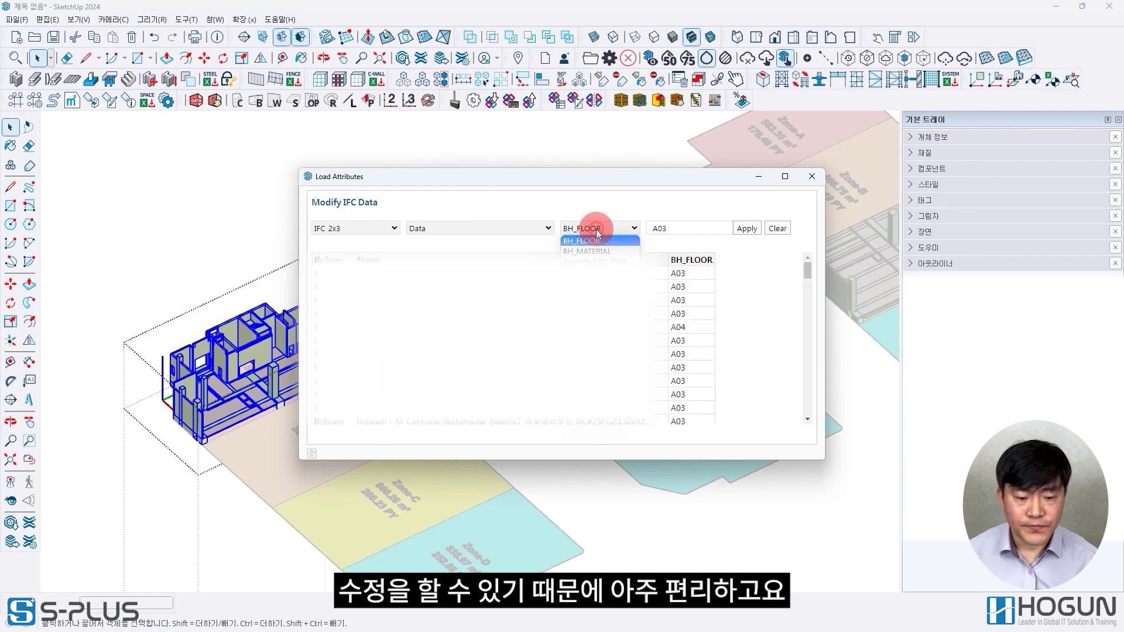
click(596, 232)
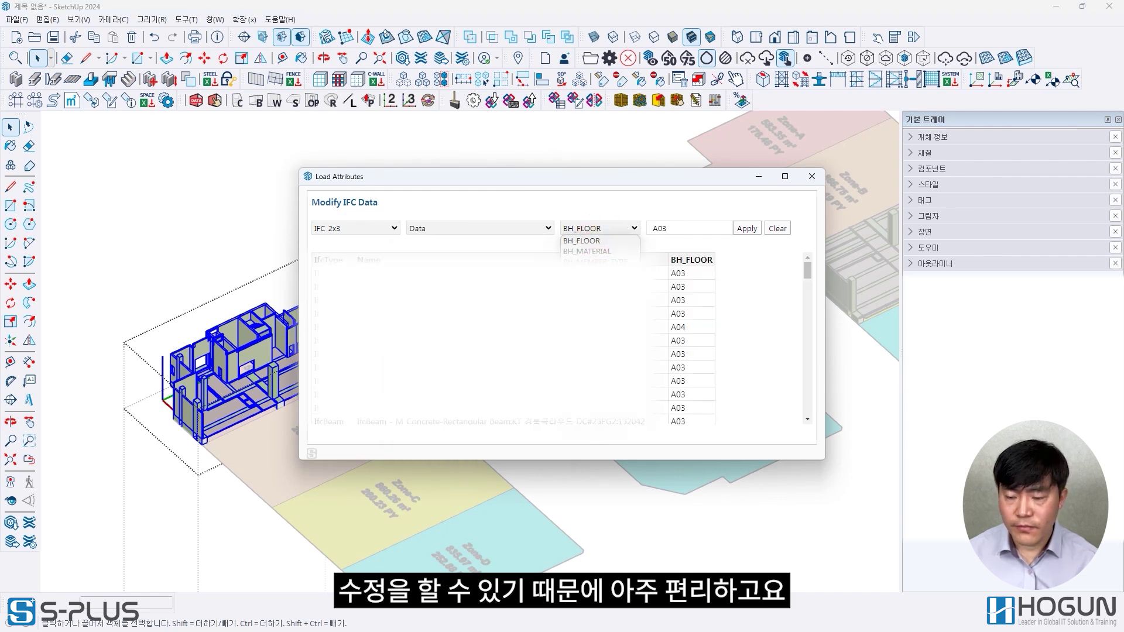
click(599, 346)
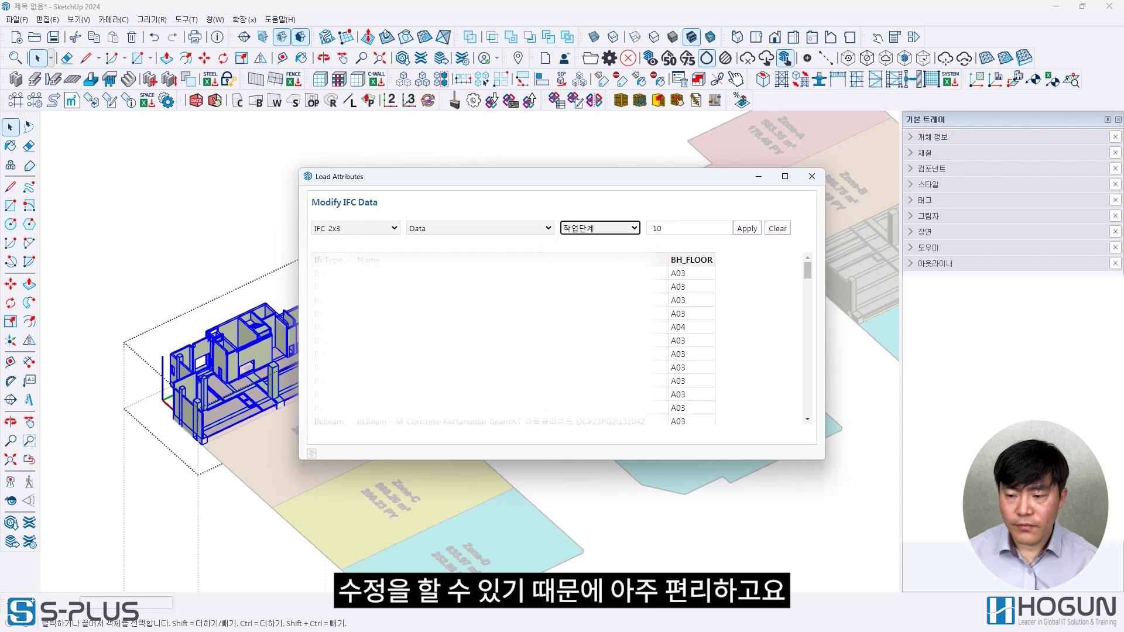
click(598, 230)
click(601, 252)
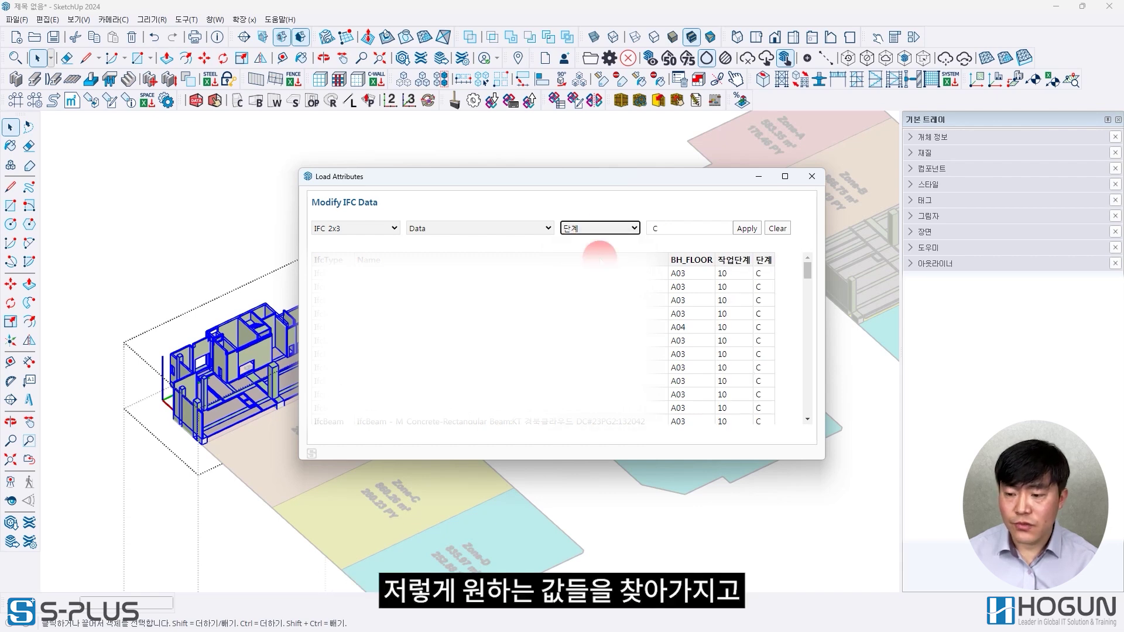
click(598, 228)
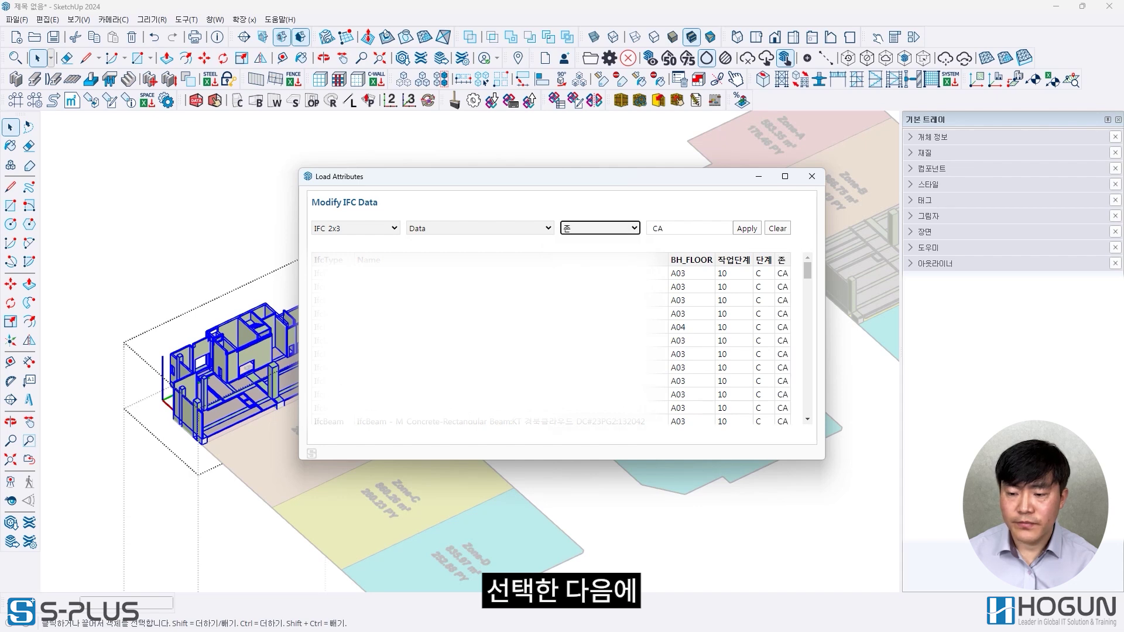
- Remove the 단계, 작업단계 and BH_FLOOR columns so that only 존 stays in the table
click(761, 261)
click(734, 261)
click(696, 260)
- Set the 존 attribute of all selected objects to Zone-A, check the list, and close the editor
double_click(679, 228)
text(Z)
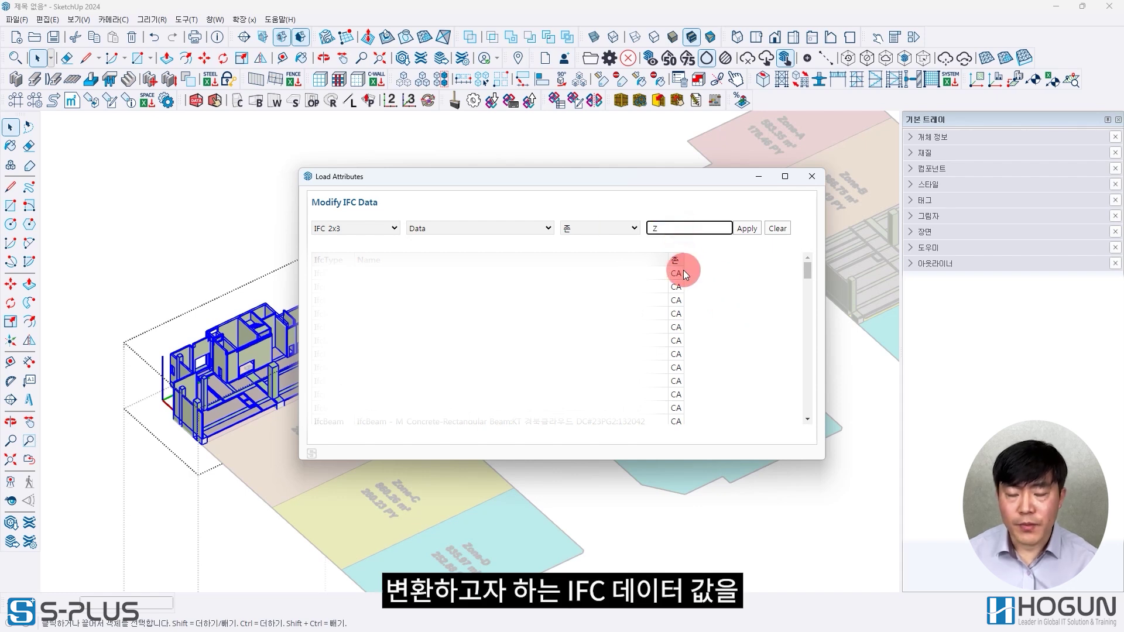
text(one-A)
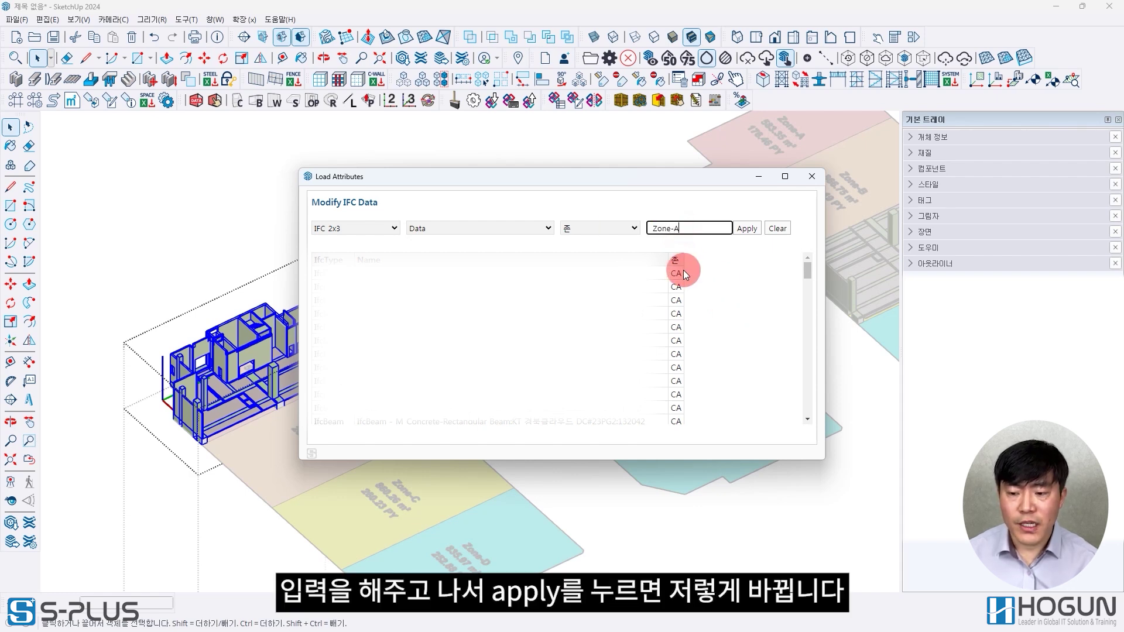
click(747, 240)
scroll(750, 346, down, 10)
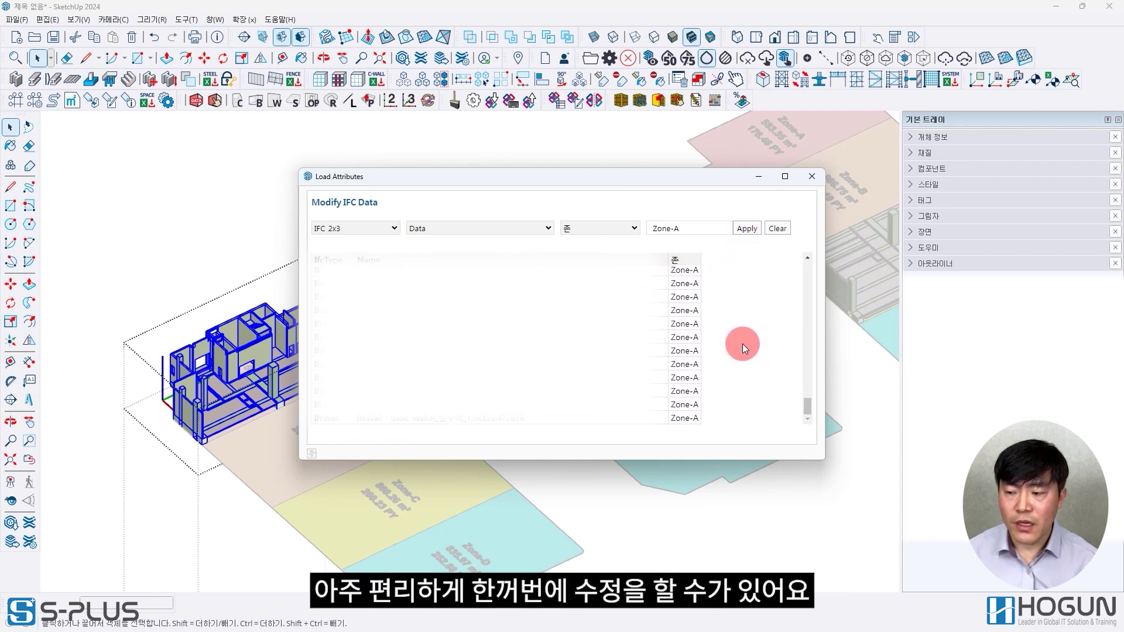
click(810, 178)
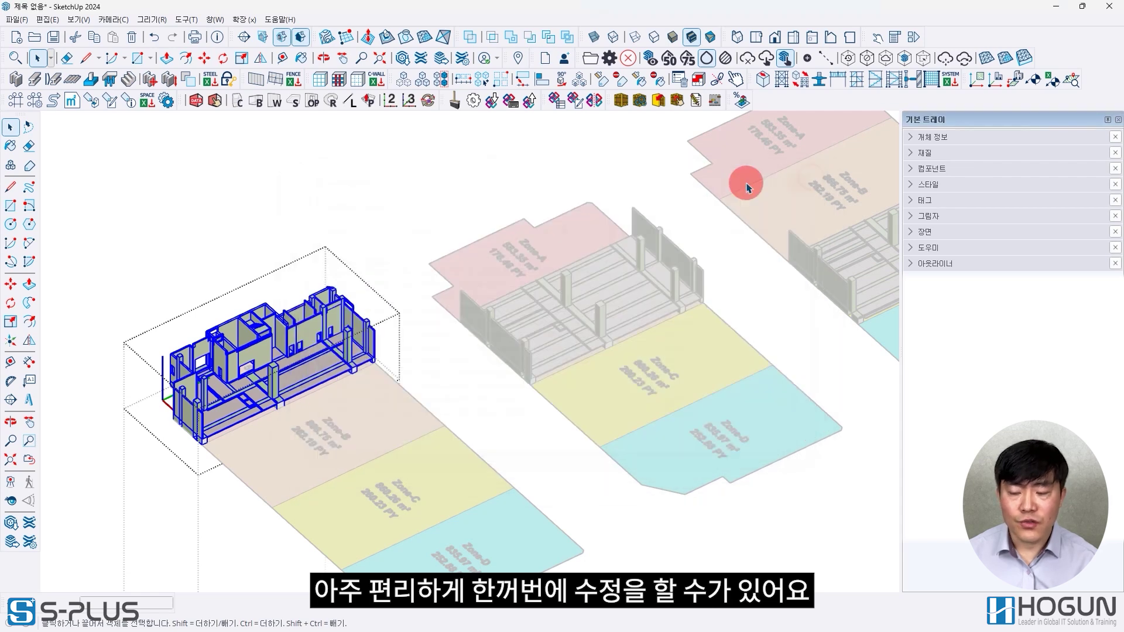
click(403, 168)
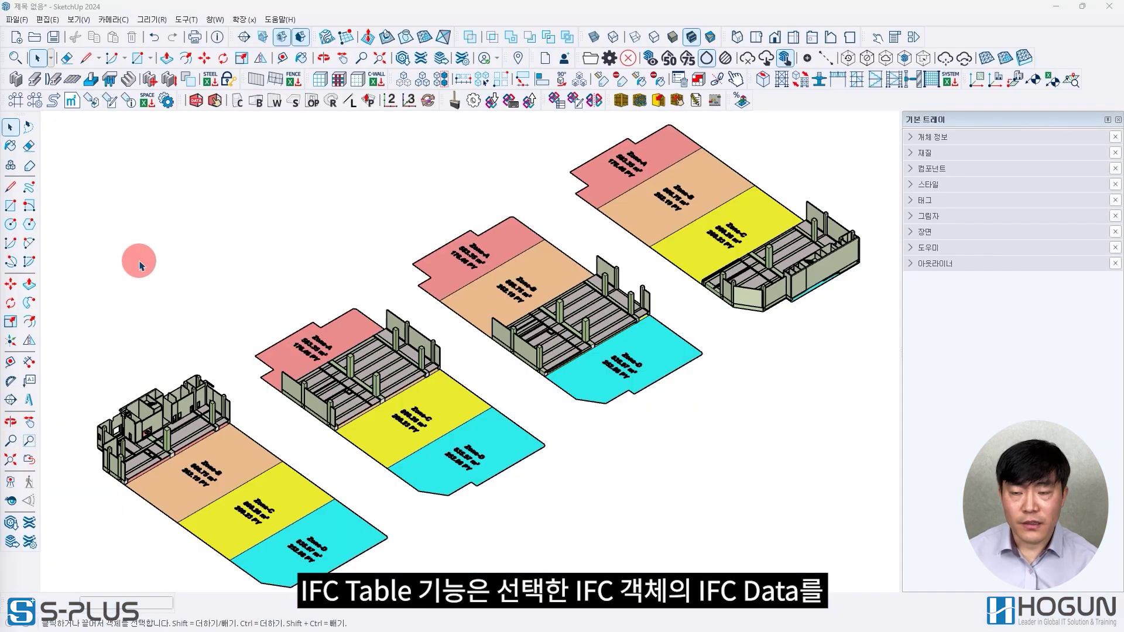
- Open the IFC data table of the stair-core Zone-A structure, review its rows, and export the table to Excel
click(189, 389)
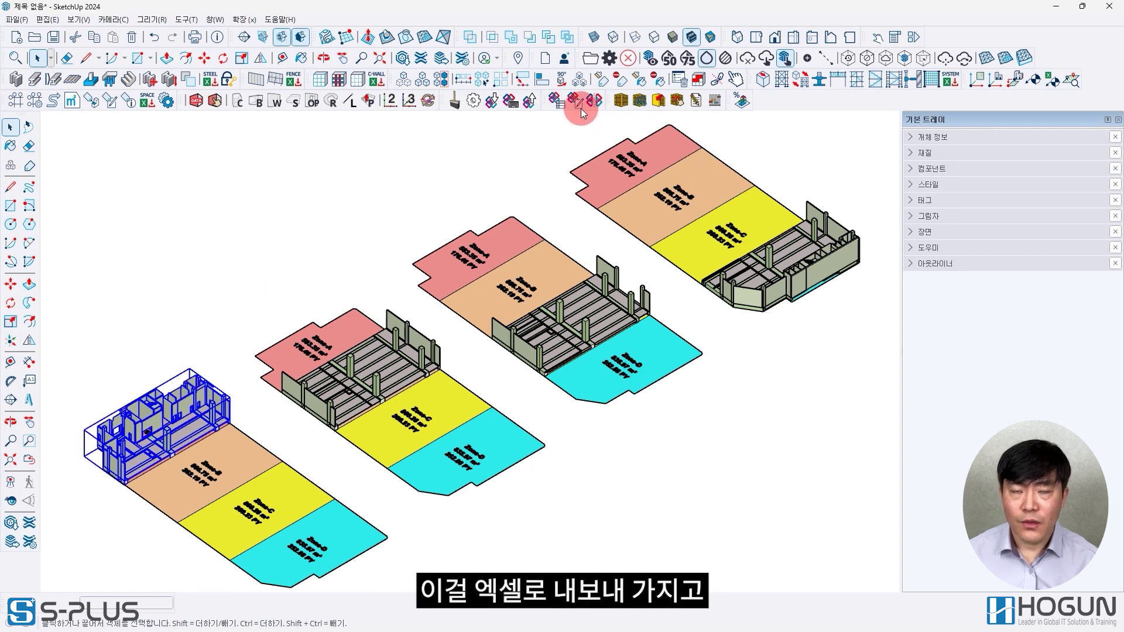
click(558, 102)
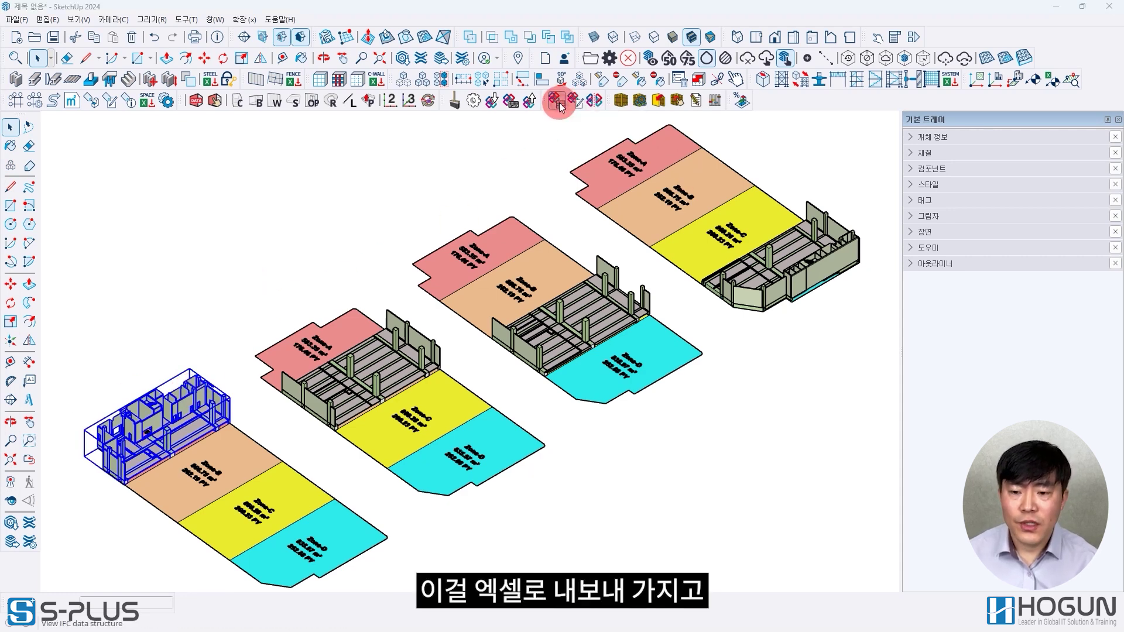
drag(582, 324, 456, 322)
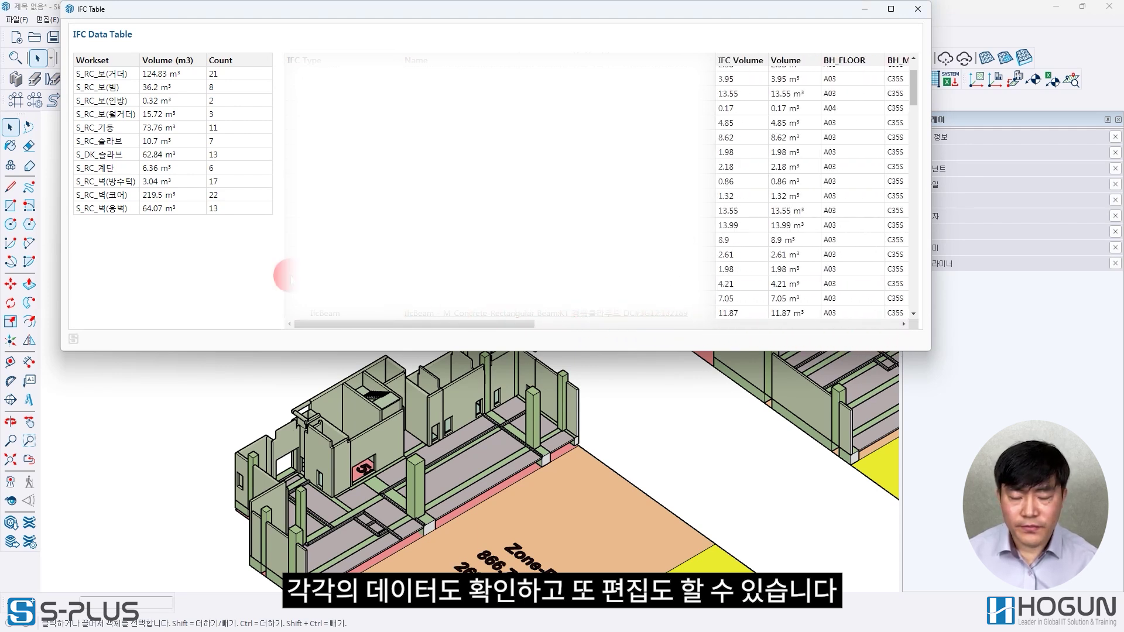
right_click(216, 251)
click(243, 261)
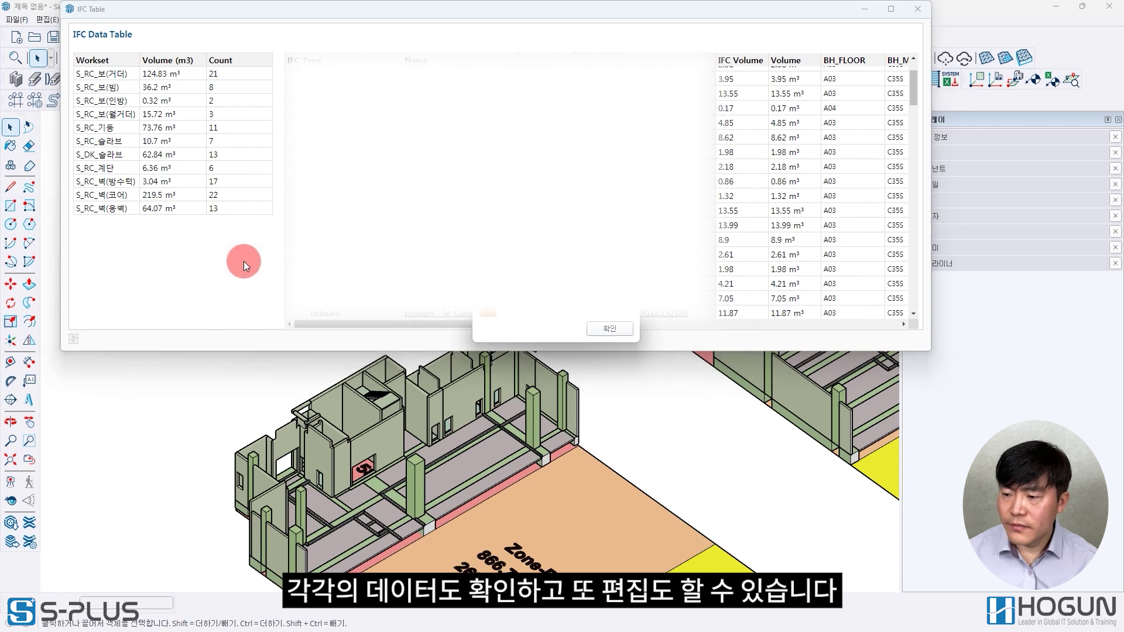
- Dismiss the export notice and look through the exported IFC rows on Sheet1 in Excel
click(600, 332)
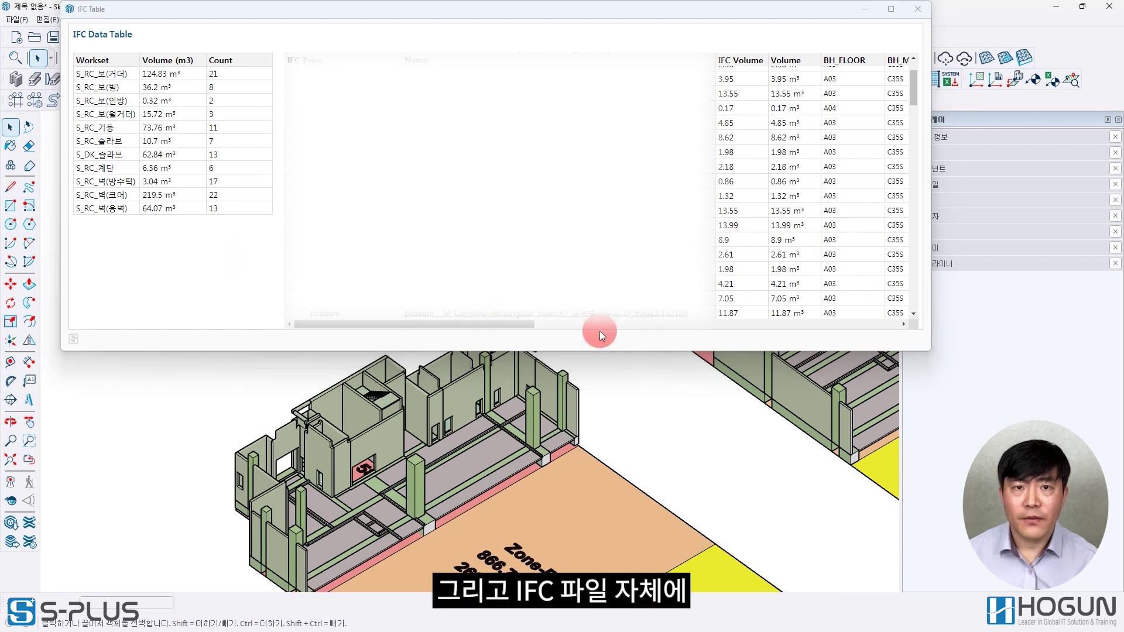
click(599, 331)
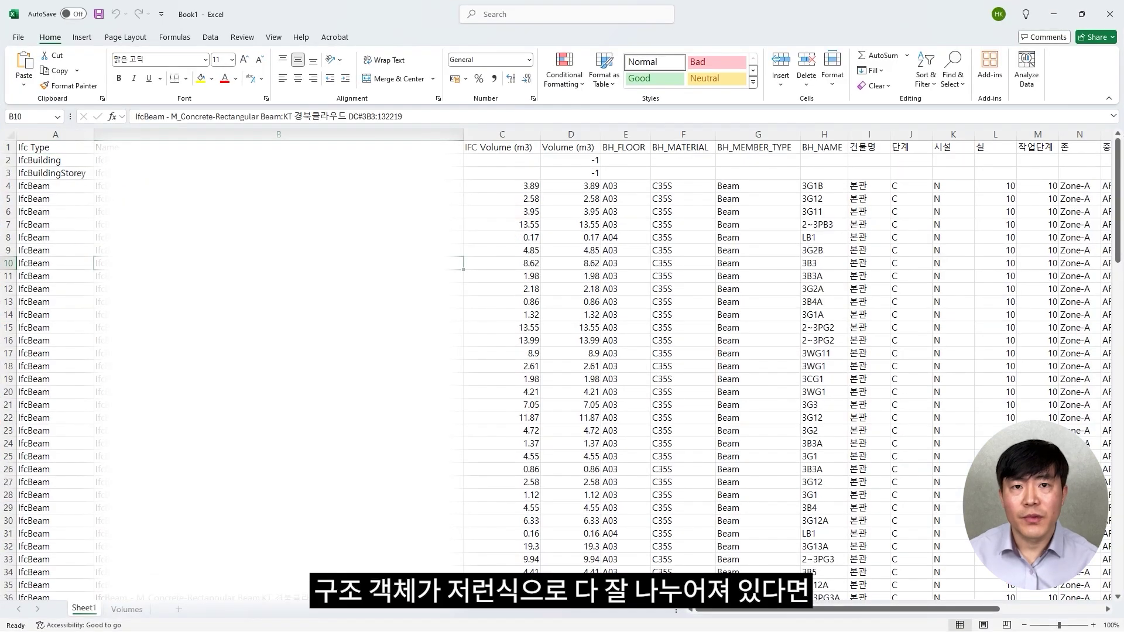
scroll(562, 369, down, 20)
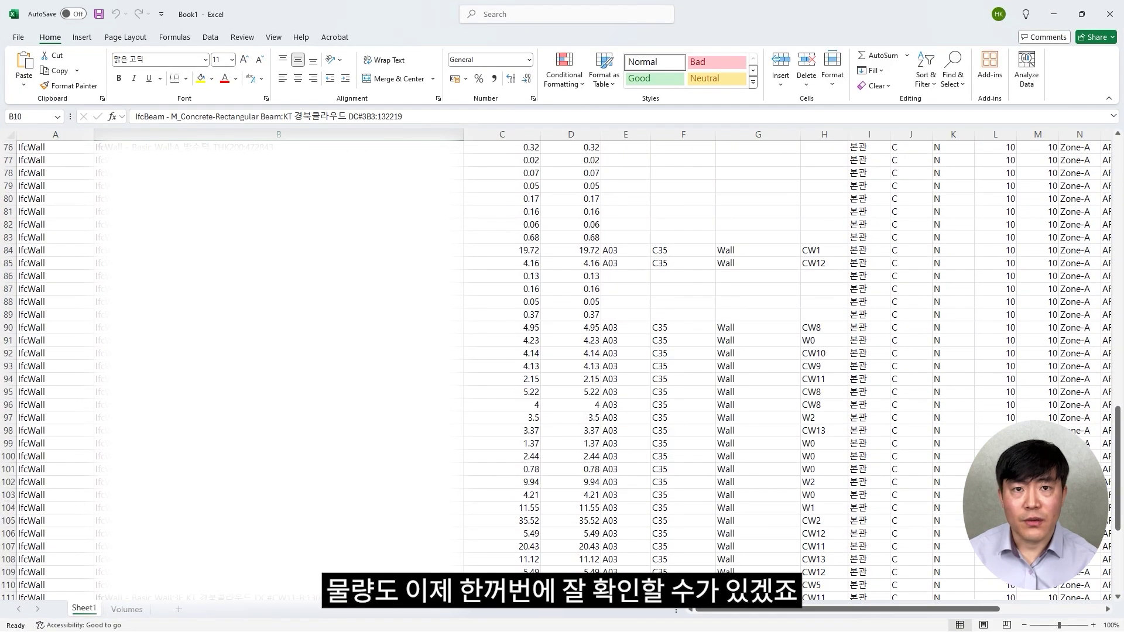
scroll(562, 369, down, 11)
scroll(562, 369, up, 10)
scroll(459, 259, up, 20)
- Examine the IFC Volume, Volume, 존 and Workset columns on Sheet1
click(494, 137)
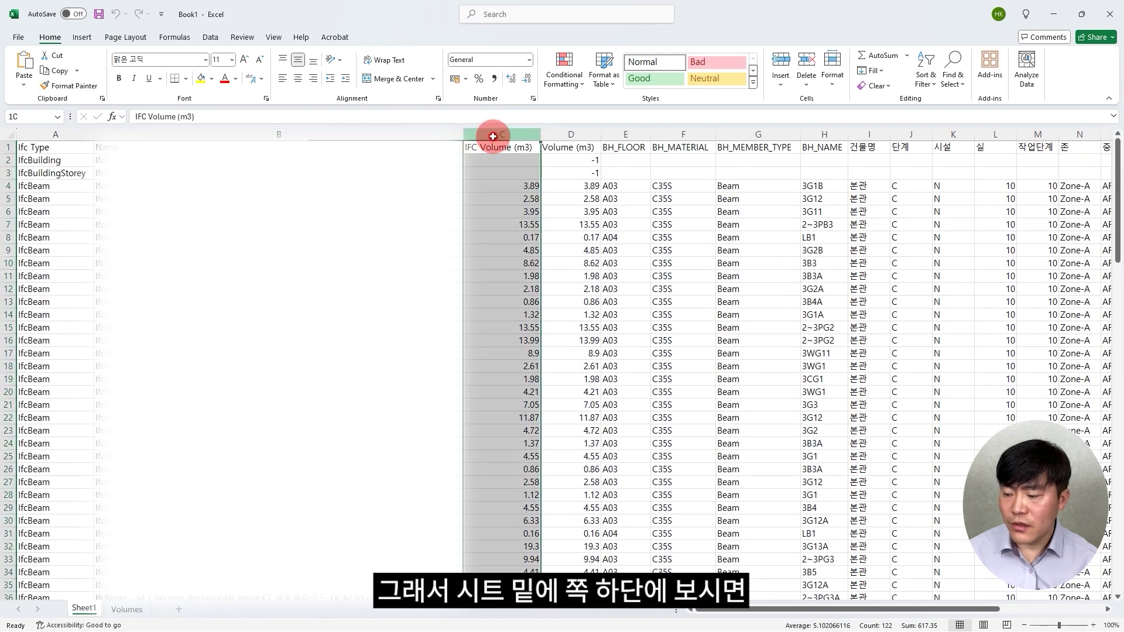
click(577, 135)
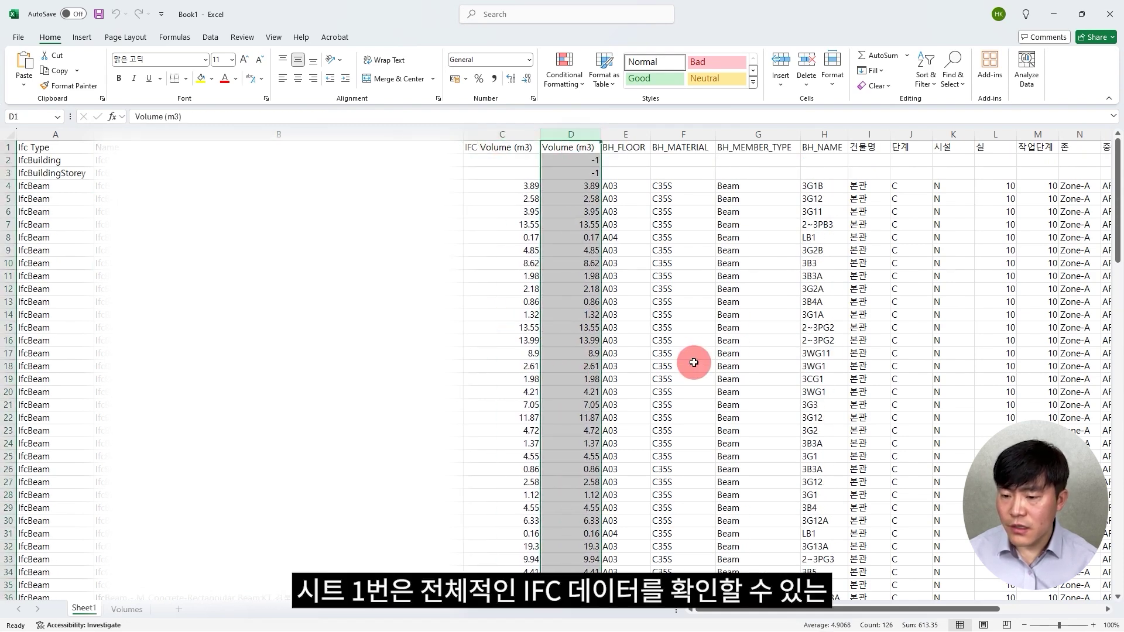
click(693, 363)
drag(754, 610, 862, 609)
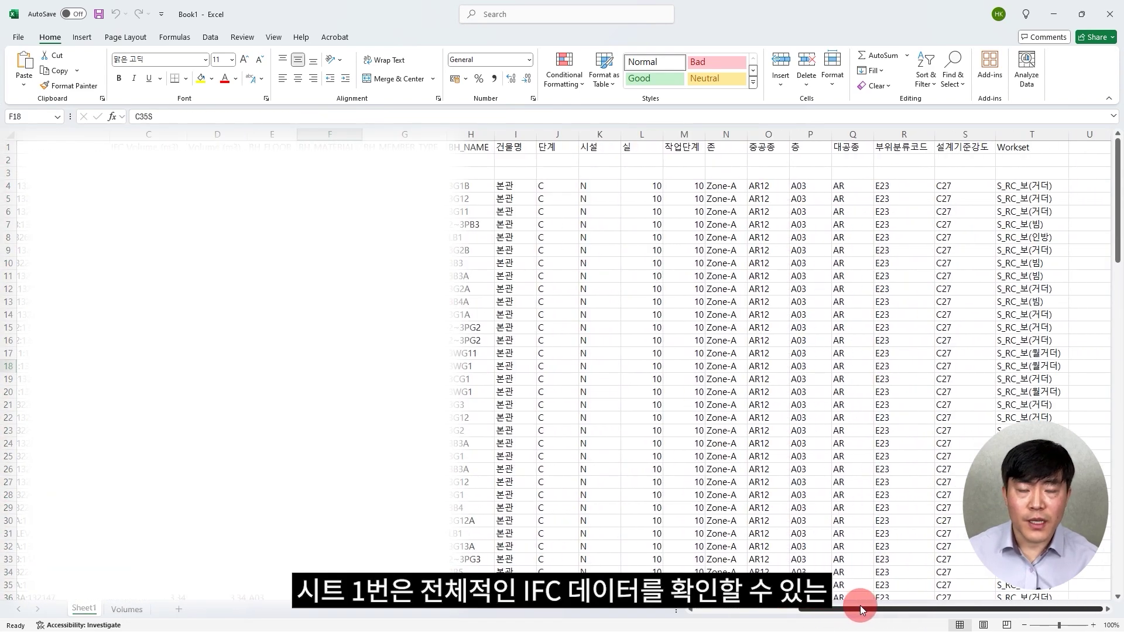
click(728, 134)
click(863, 301)
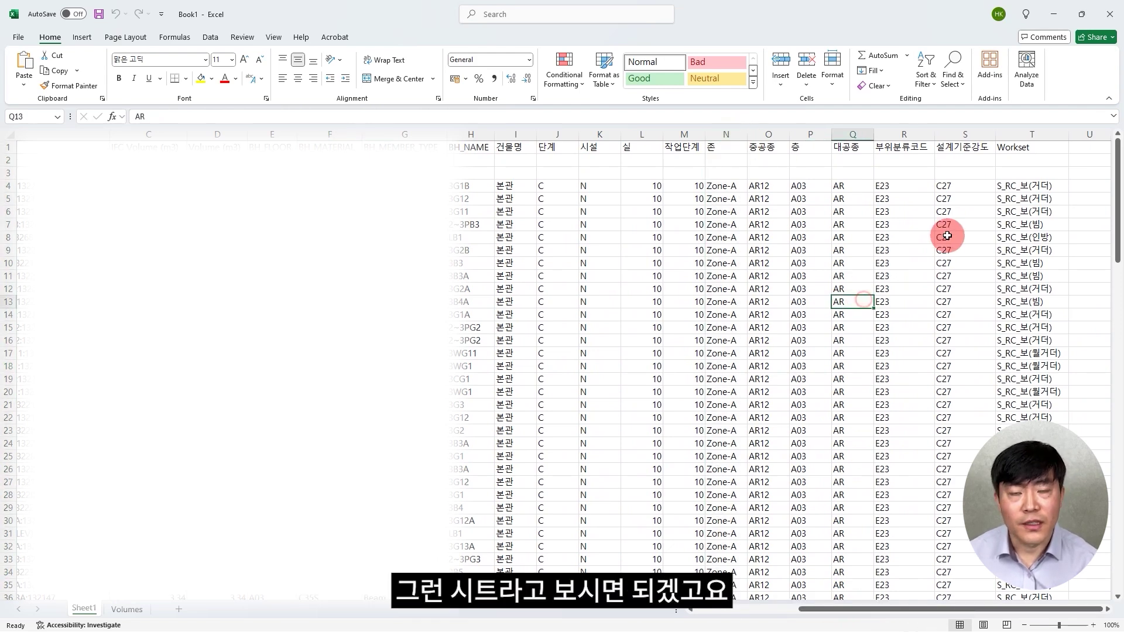
click(1022, 134)
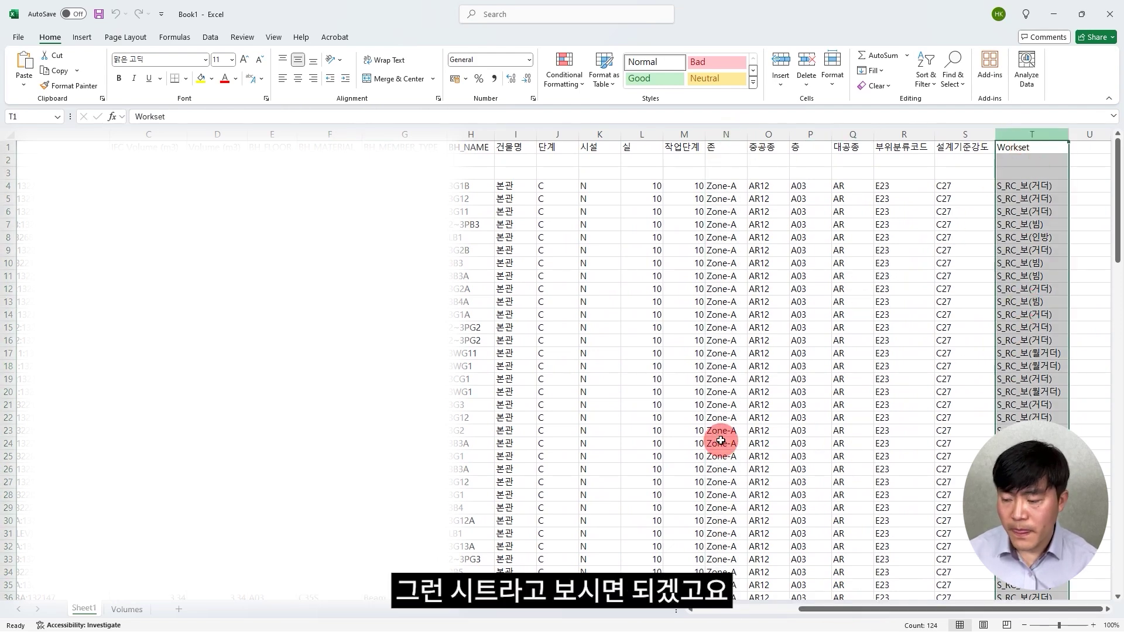
- View the Volumes sheet and examine its volume and count table per workset
click(130, 609)
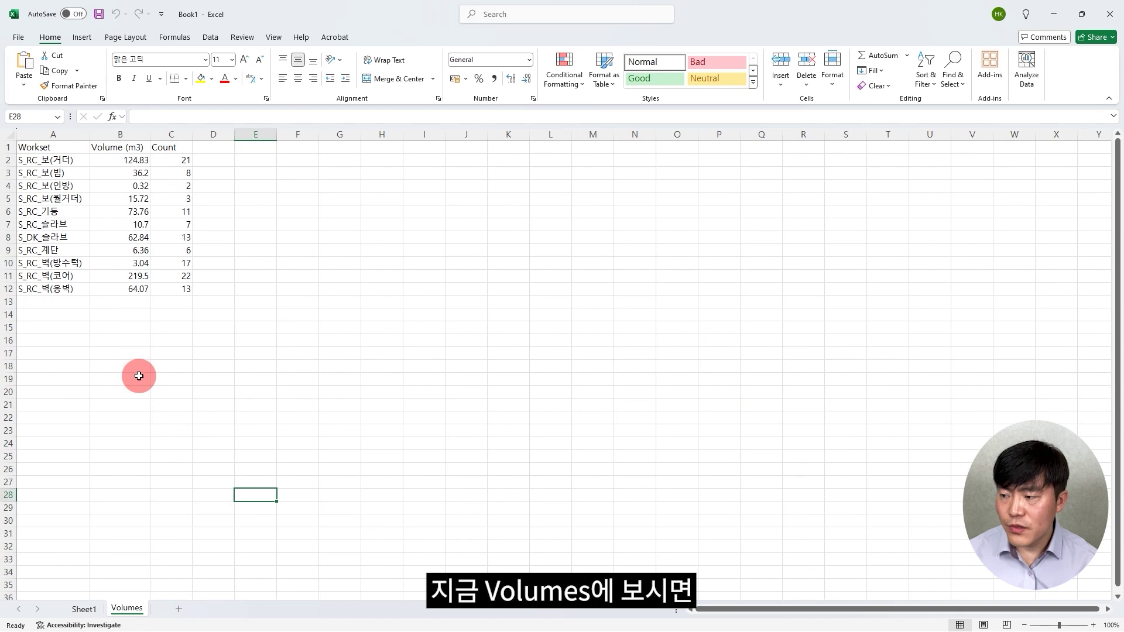
drag(172, 290, 57, 147)
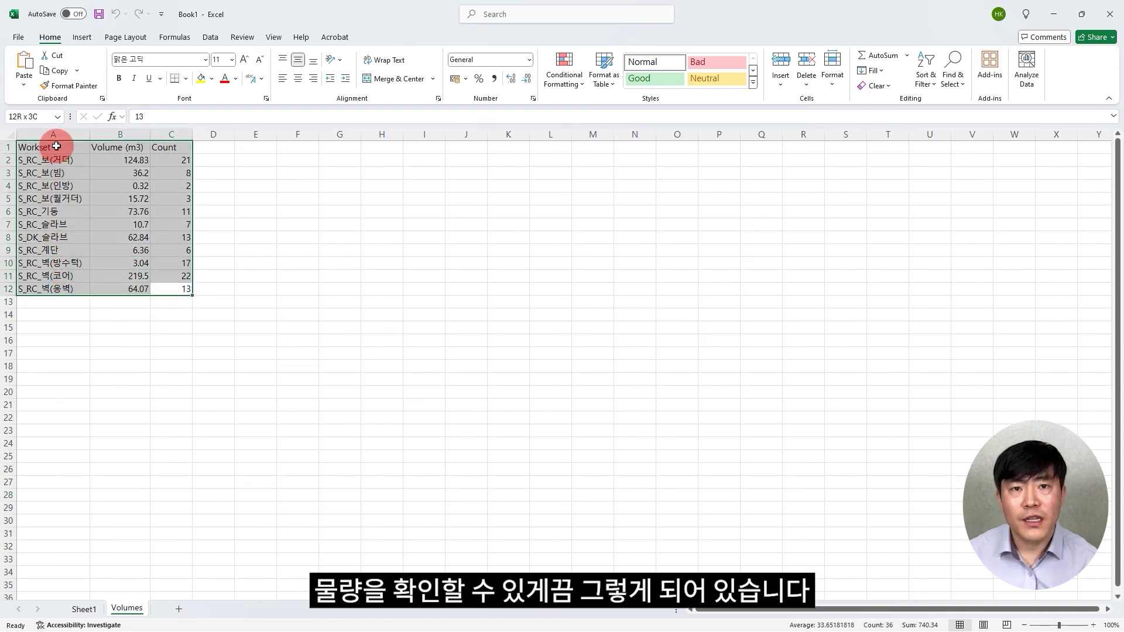
click(222, 431)
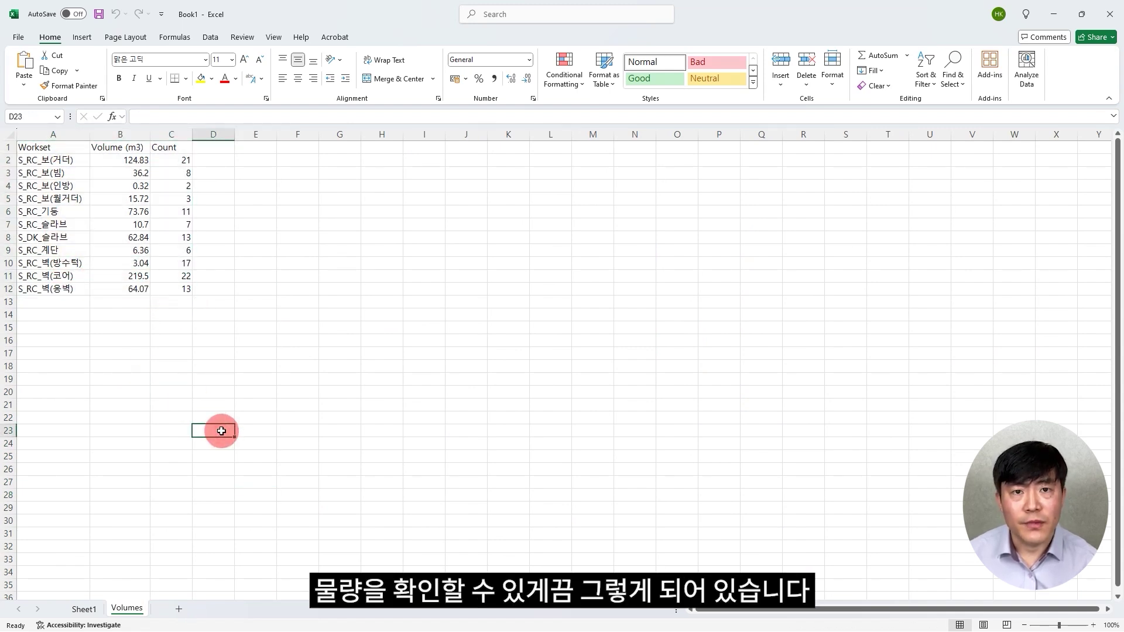
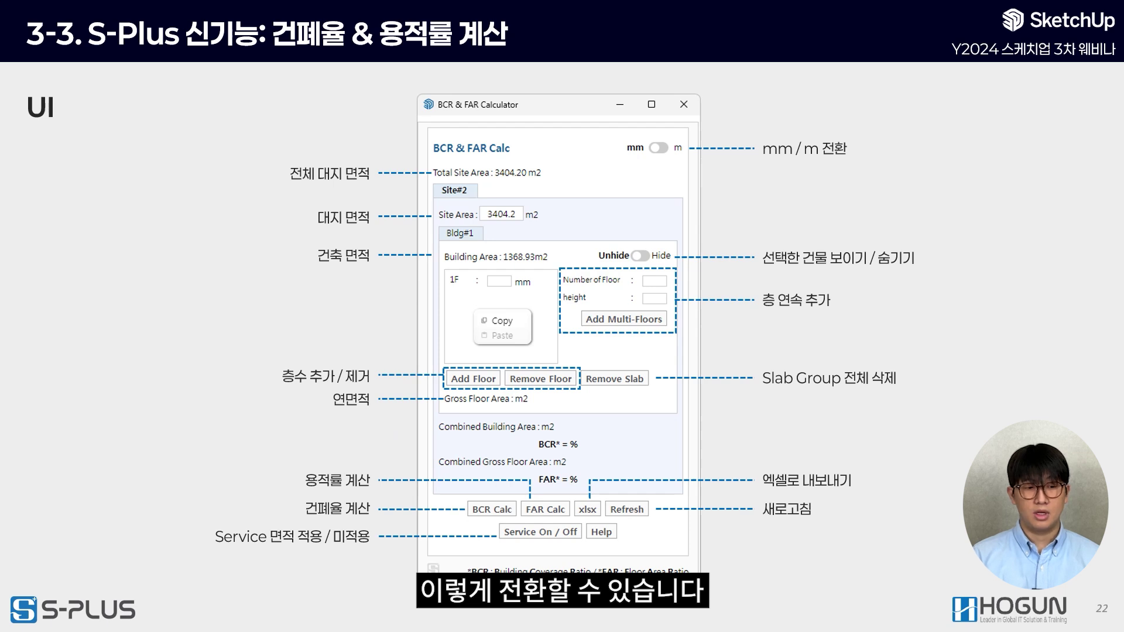
key(Right)
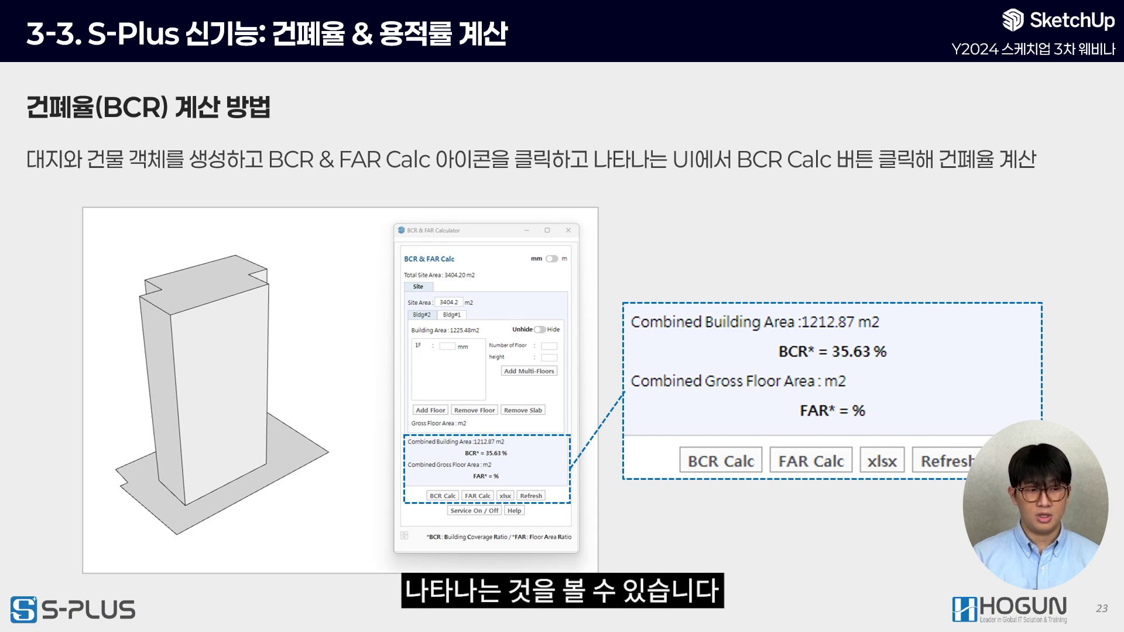
key(Right)
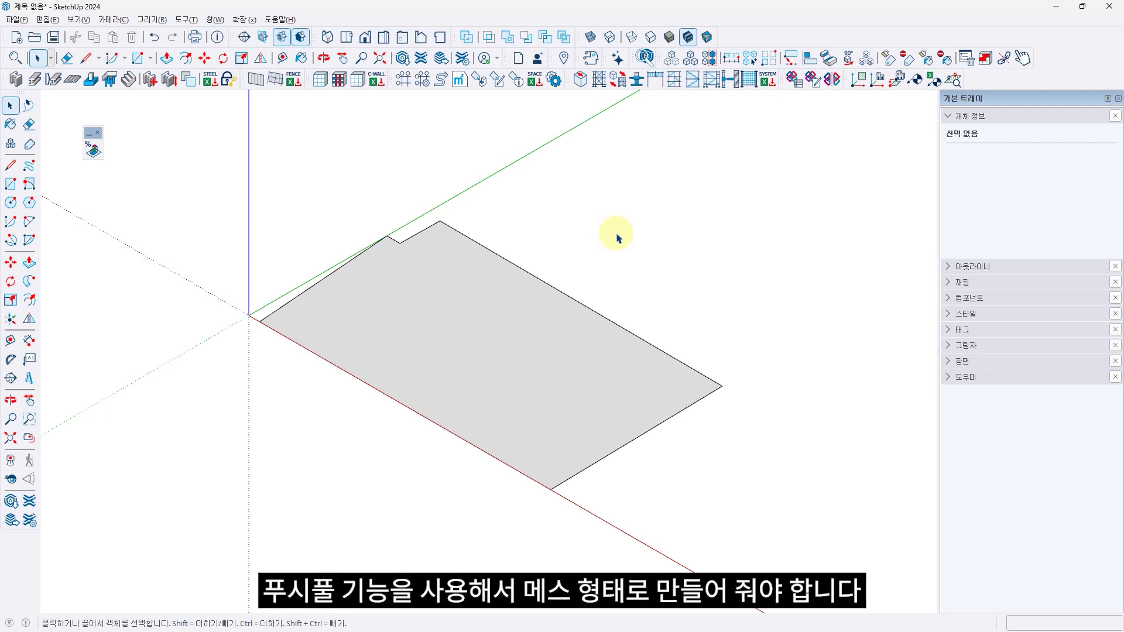
- Check the Site group and draw a rectangular building footprint of about 444 m² on the site near its notched end
click(564, 319)
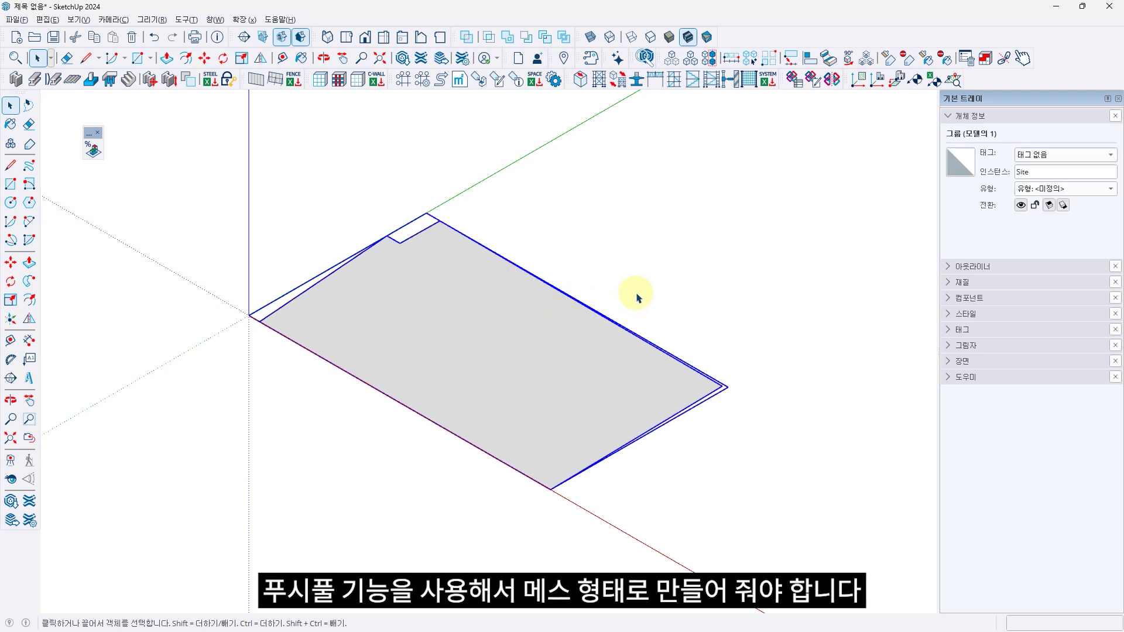
click(640, 295)
middle_drag(476, 311, 376, 321)
key(r)
click(357, 285)
click(445, 366)
key(space)
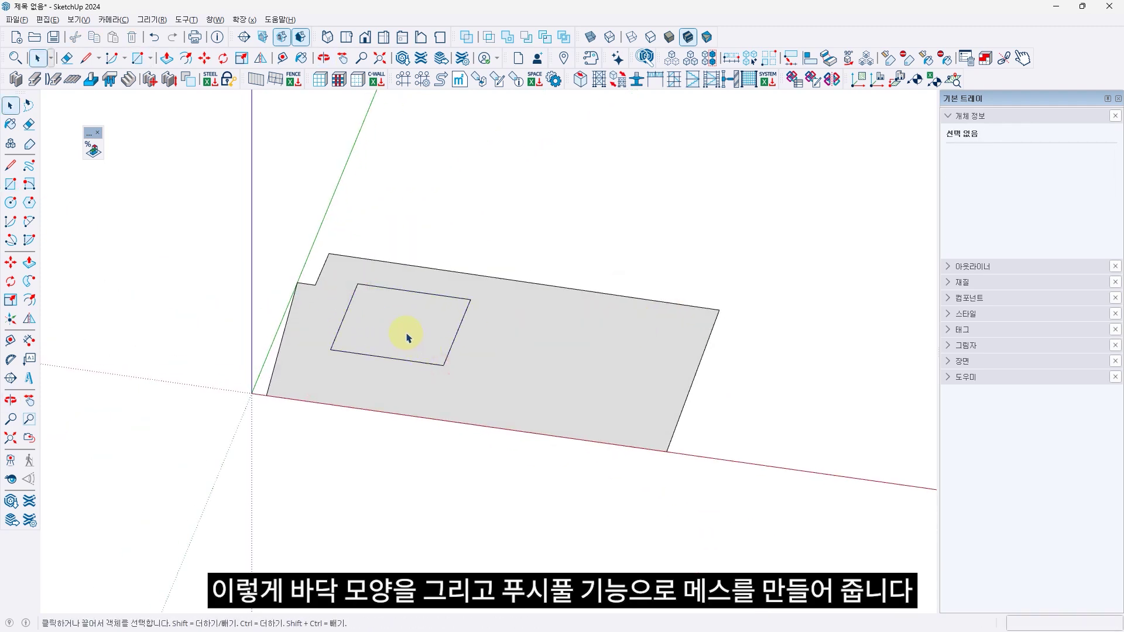
- Push/Pull the rectangular footprint up about 14,800 mm to form the building mass
click(407, 333)
key(p)
click(406, 334)
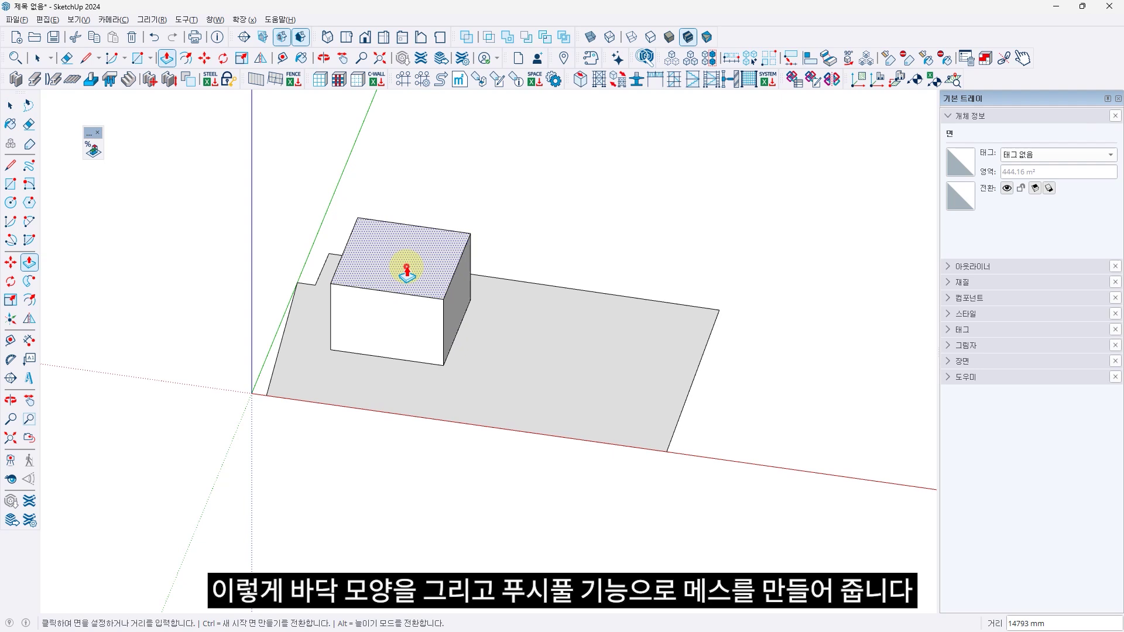
click(407, 267)
- Select all connected geometry of the building mass and make it a group
key(space)
triple_click(416, 271)
right_click(415, 272)
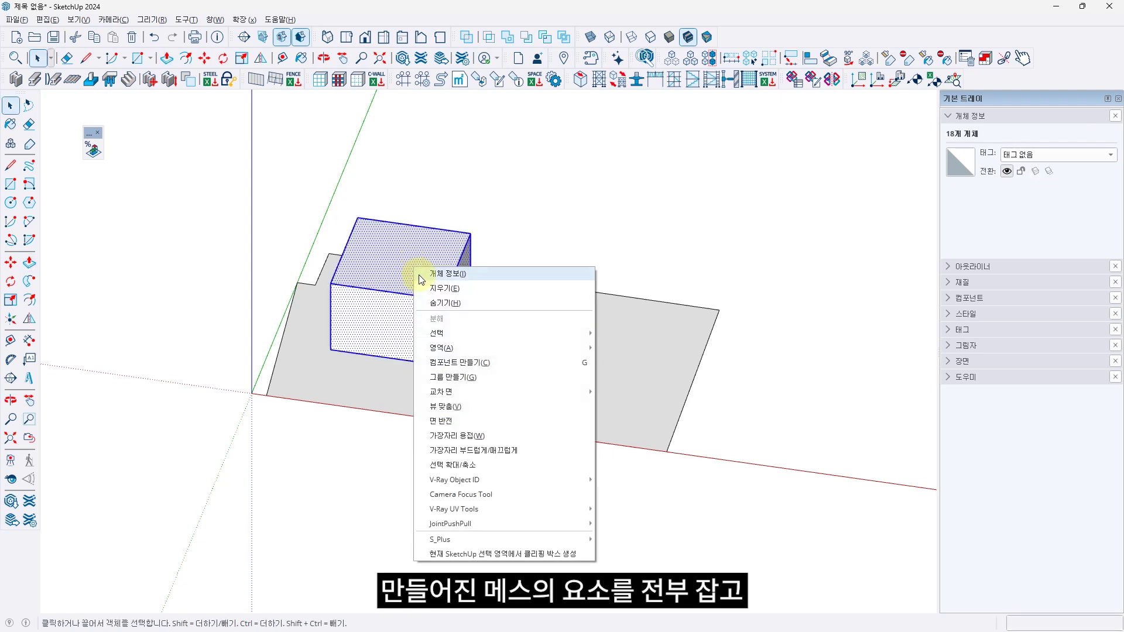
click(472, 378)
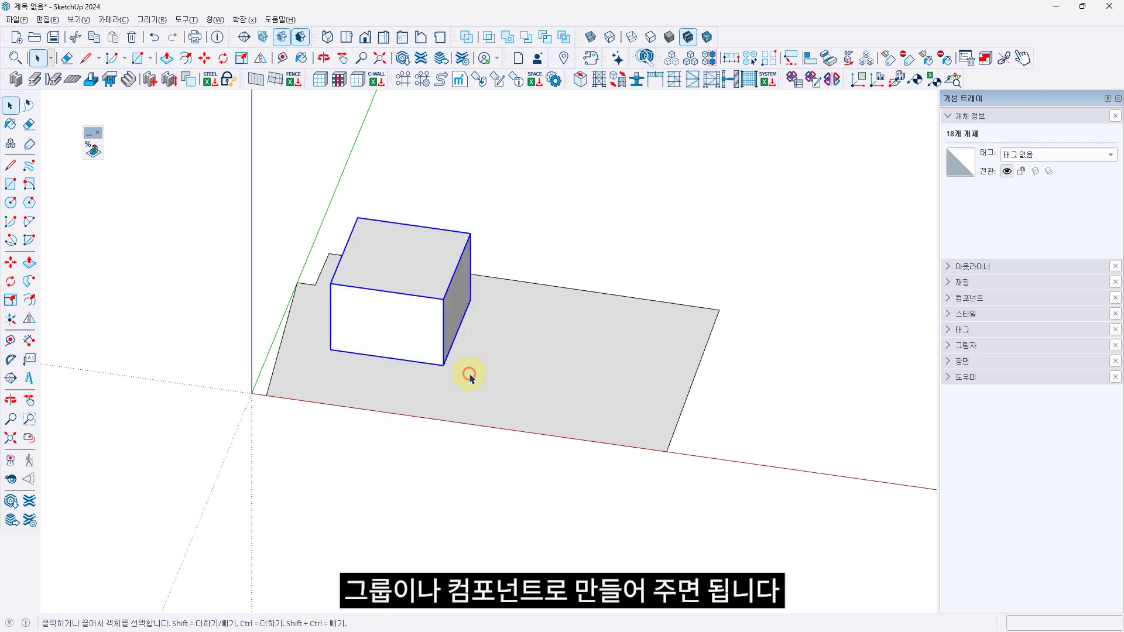
click(513, 253)
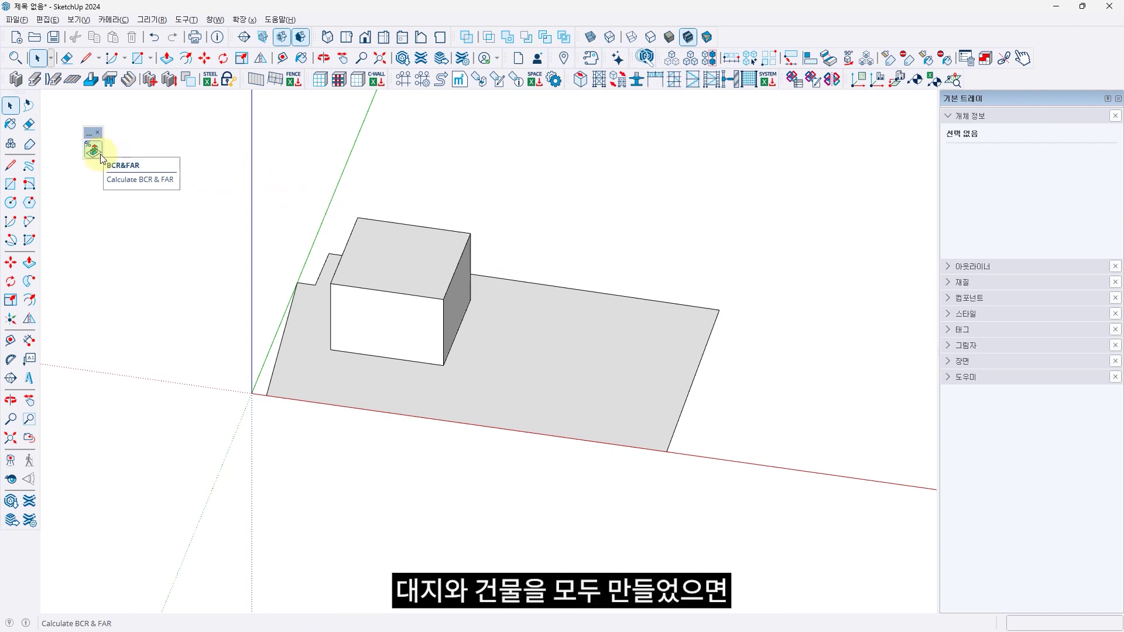
- Check the building and Site groups, open the BCR & FAR Calculator, and place its window beside the model
click(443, 258)
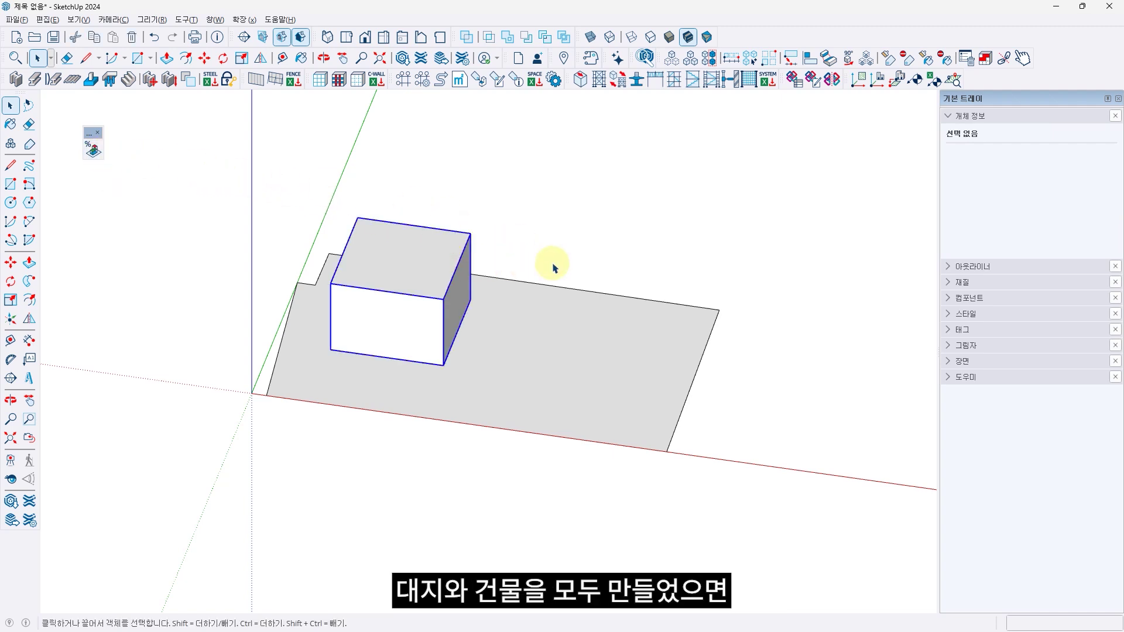
click(551, 313)
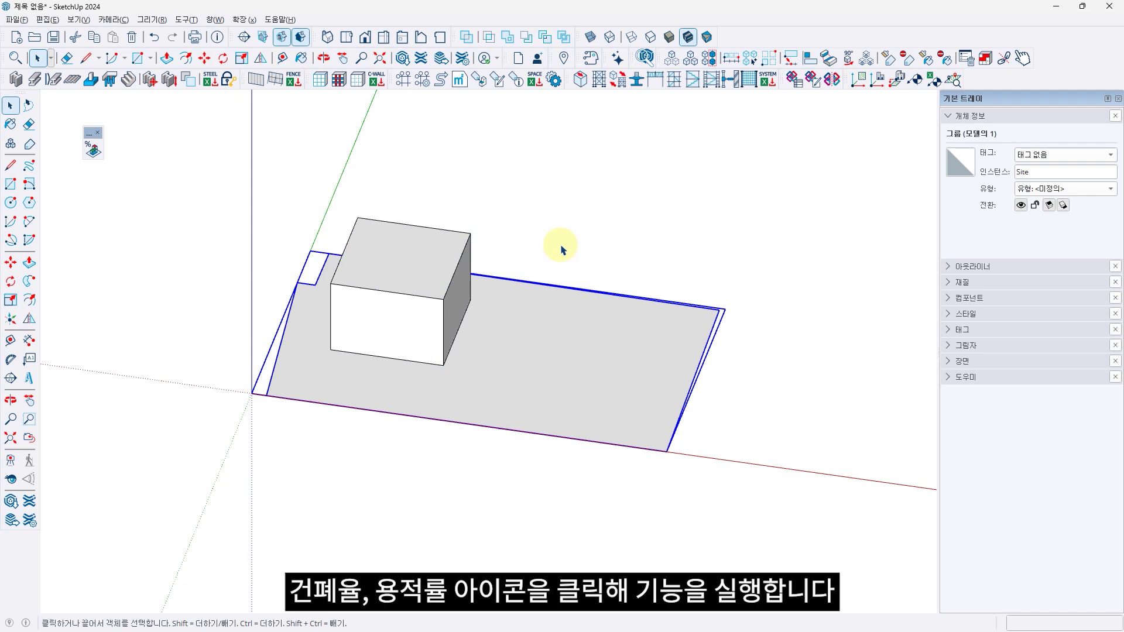
click(93, 150)
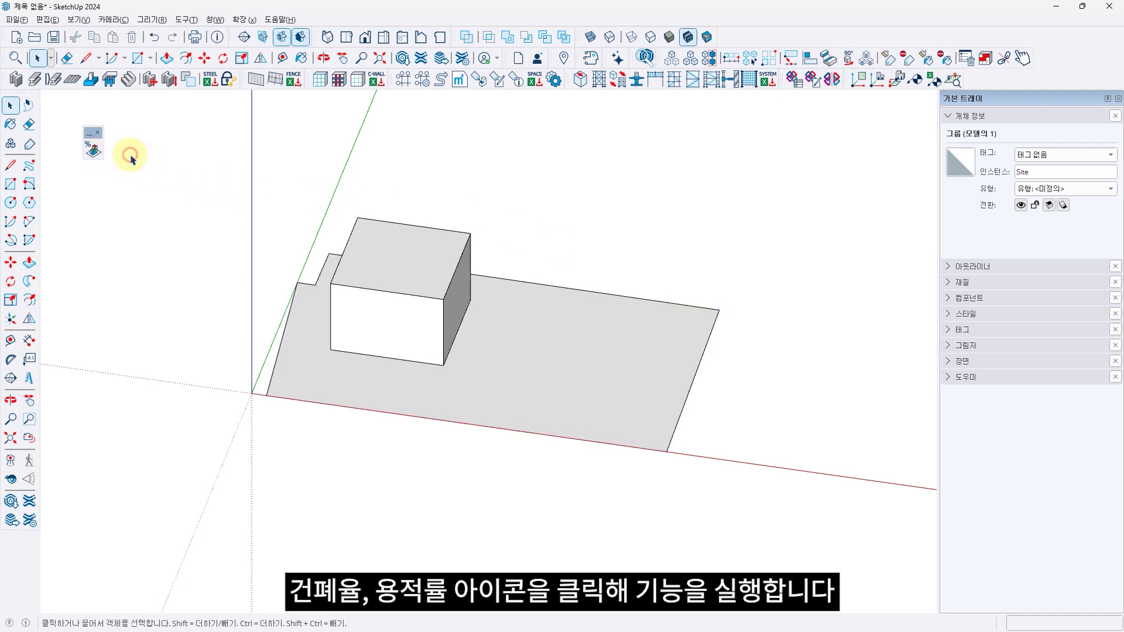
click(98, 154)
shift+middle_drag(358, 258, 218, 290)
drag(514, 120, 726, 129)
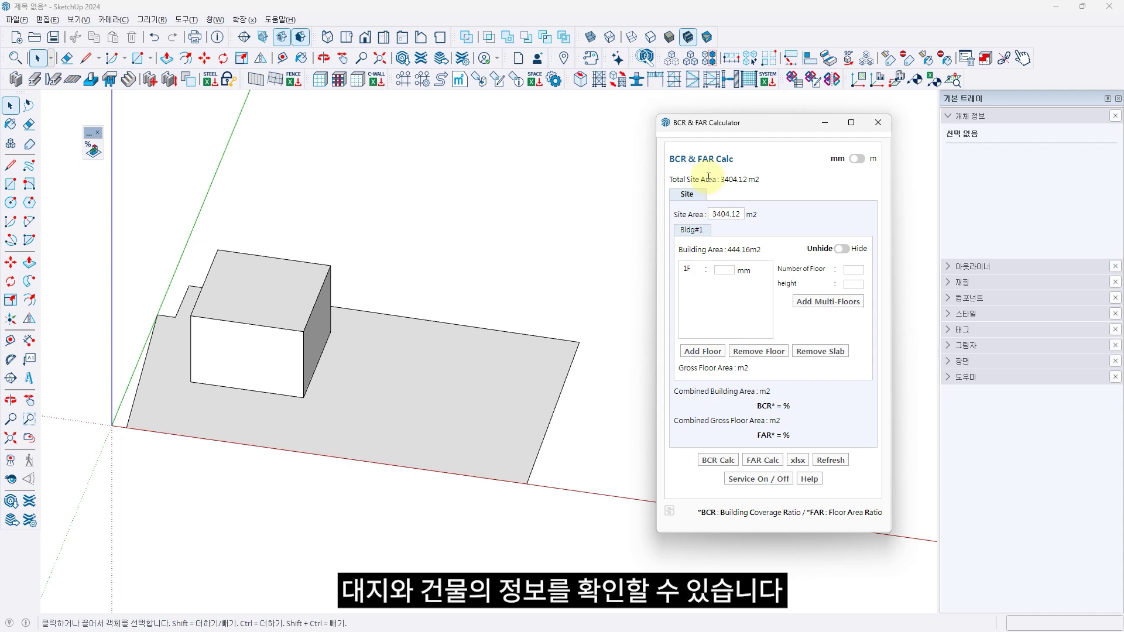
- Examine the total site area, the site area and the Bldg#1 building area in the calculator
drag(660, 175, 769, 188)
click(768, 188)
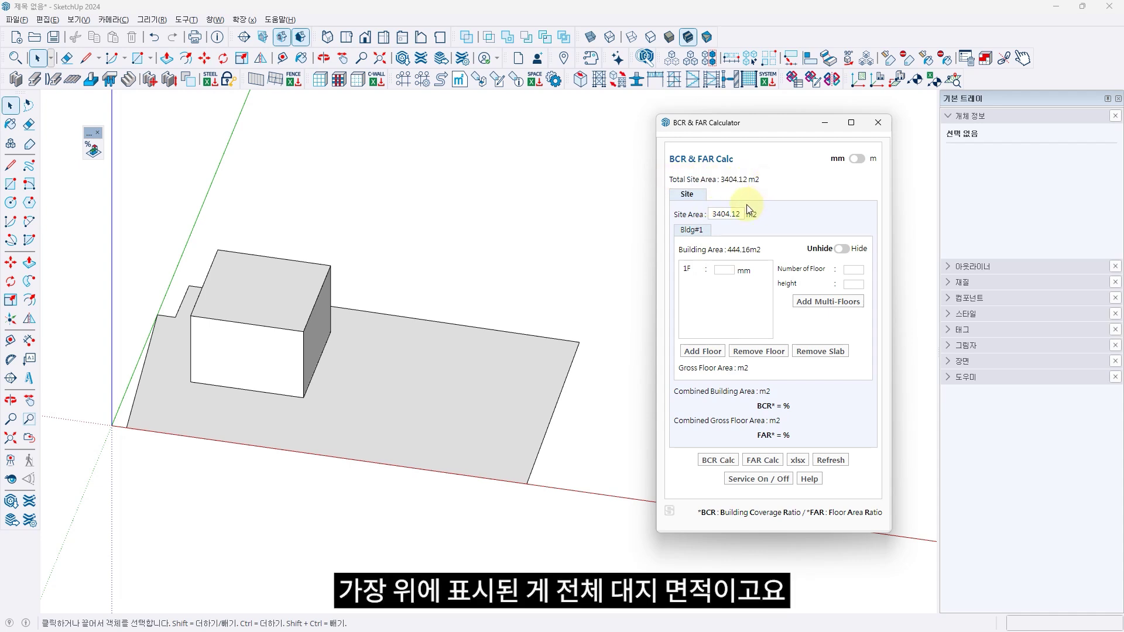
drag(668, 214, 765, 217)
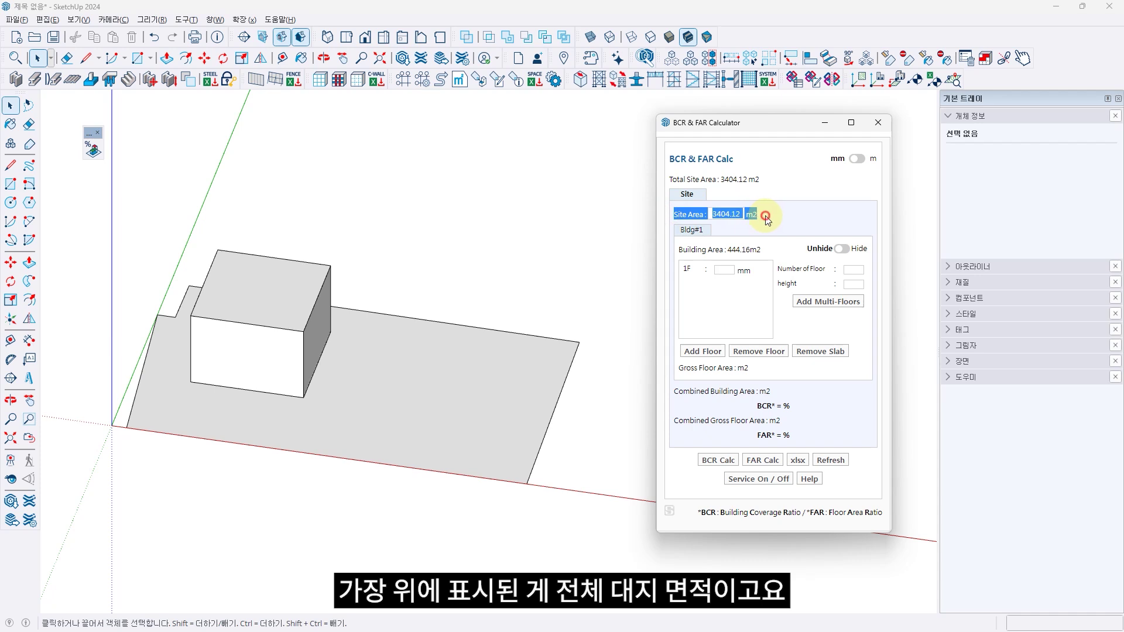
click(765, 216)
drag(728, 249, 775, 251)
click(777, 252)
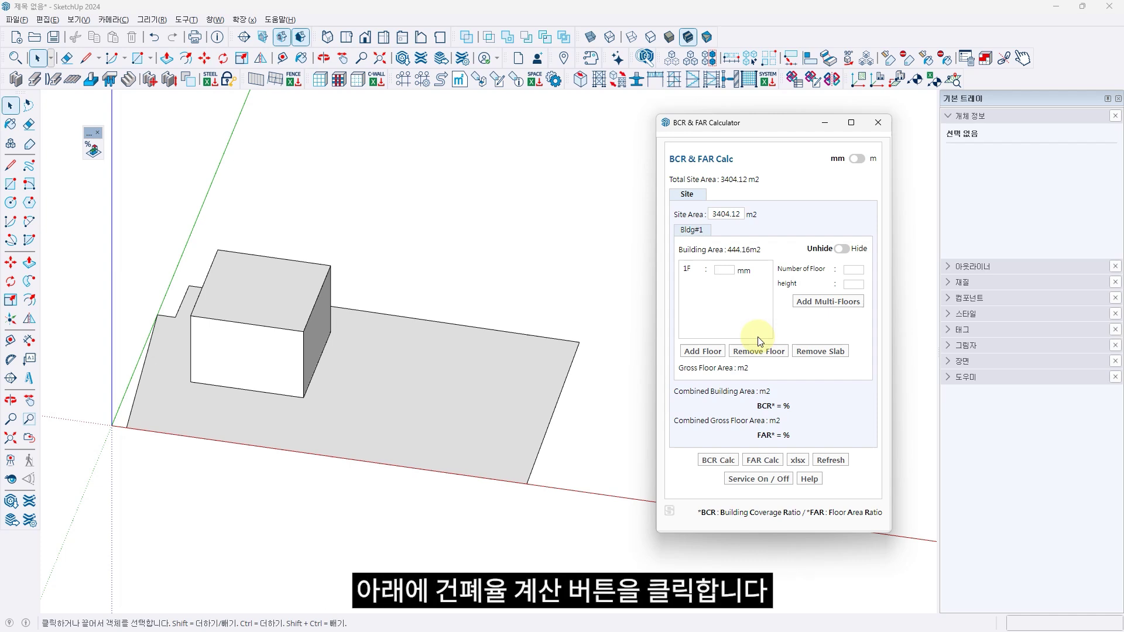
- Calculate the building coverage ratio (BCR) and check the result
click(720, 461)
drag(743, 406, 802, 409)
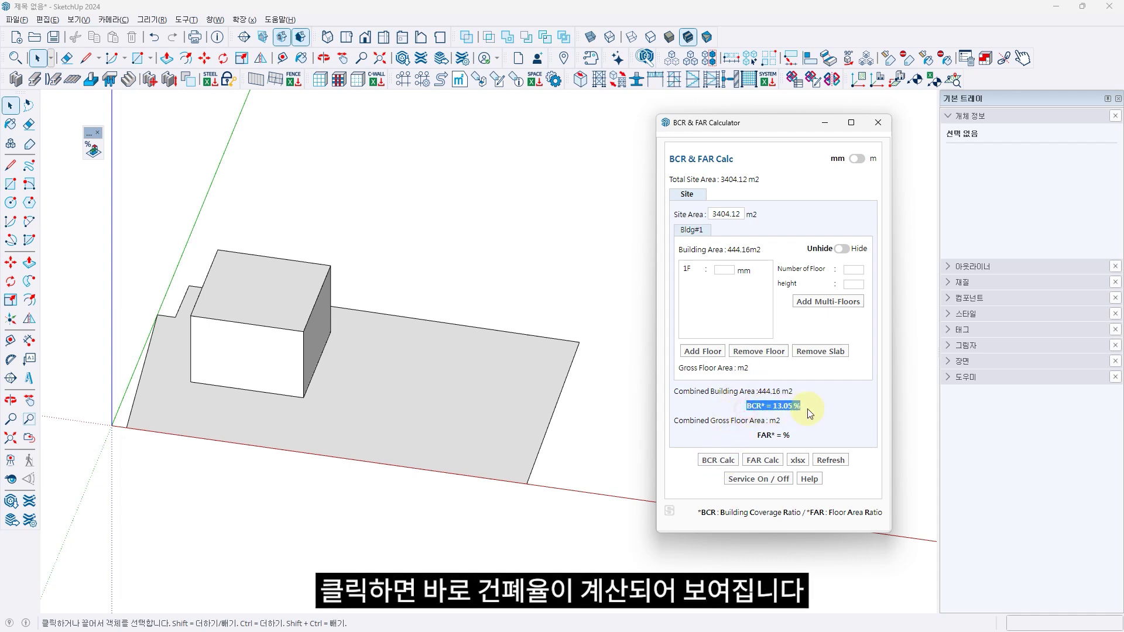
click(812, 408)
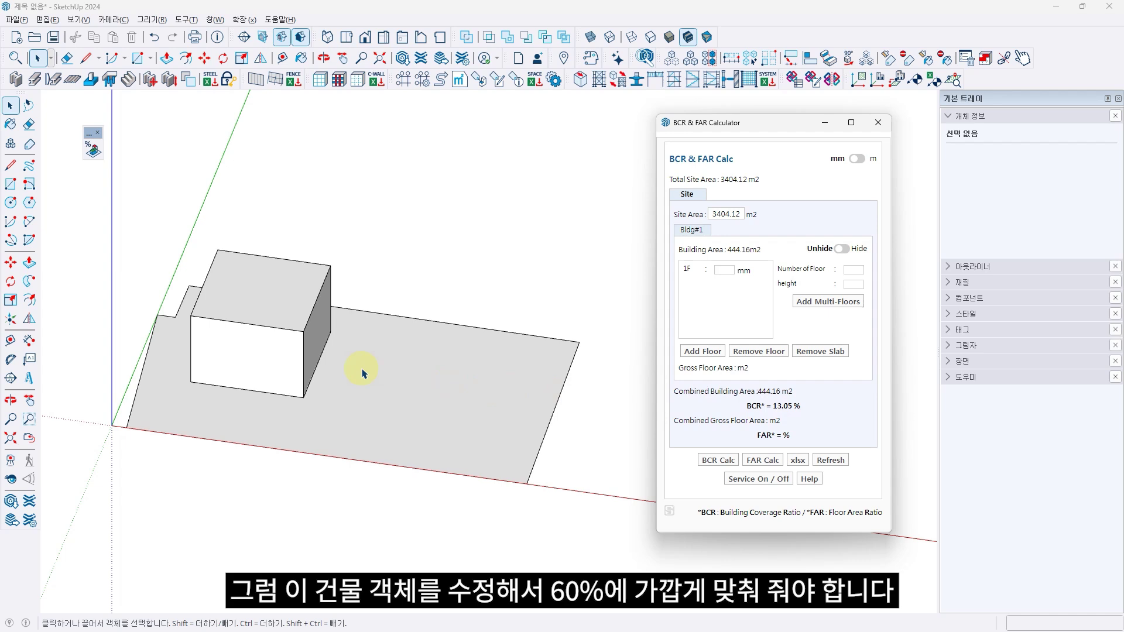
- Edit the building group and pull its short end face outward about 37,000 mm along the site's length
double_click(326, 346)
key(p)
click(331, 346)
click(515, 363)
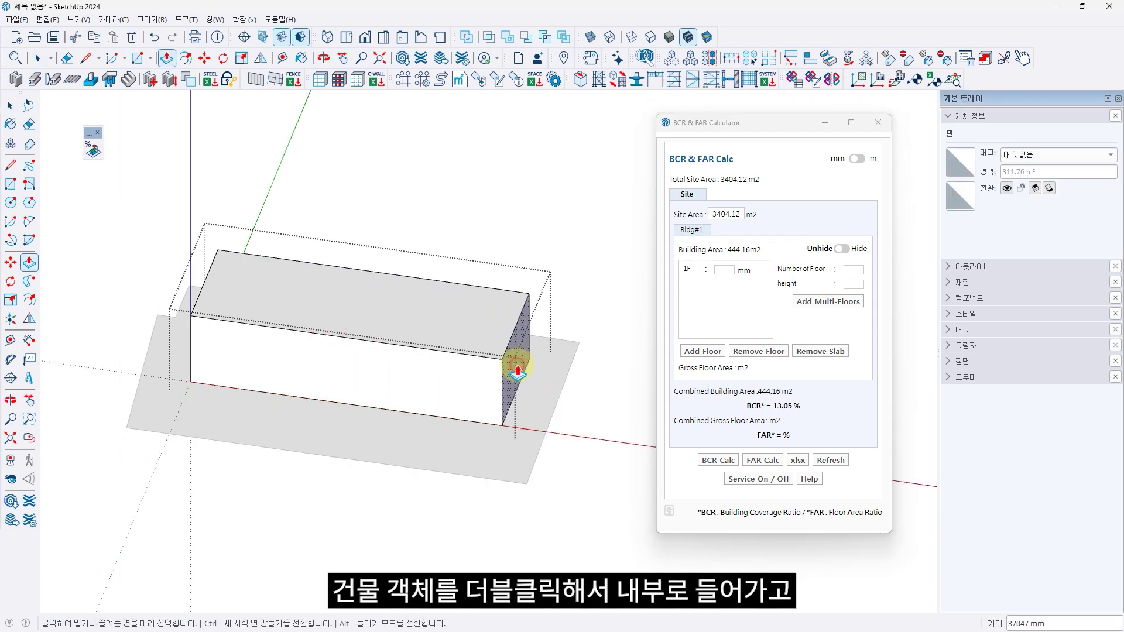
key(space)
click(572, 301)
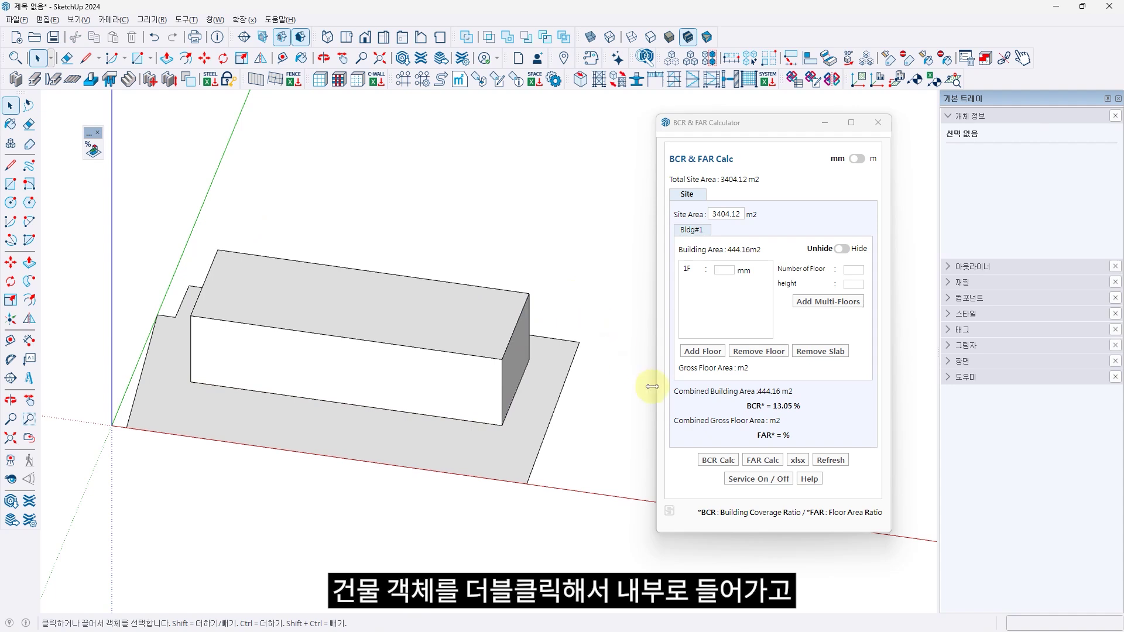
- Refresh the calculator's building data and recalculate the building coverage ratio for the lengthened building
click(722, 462)
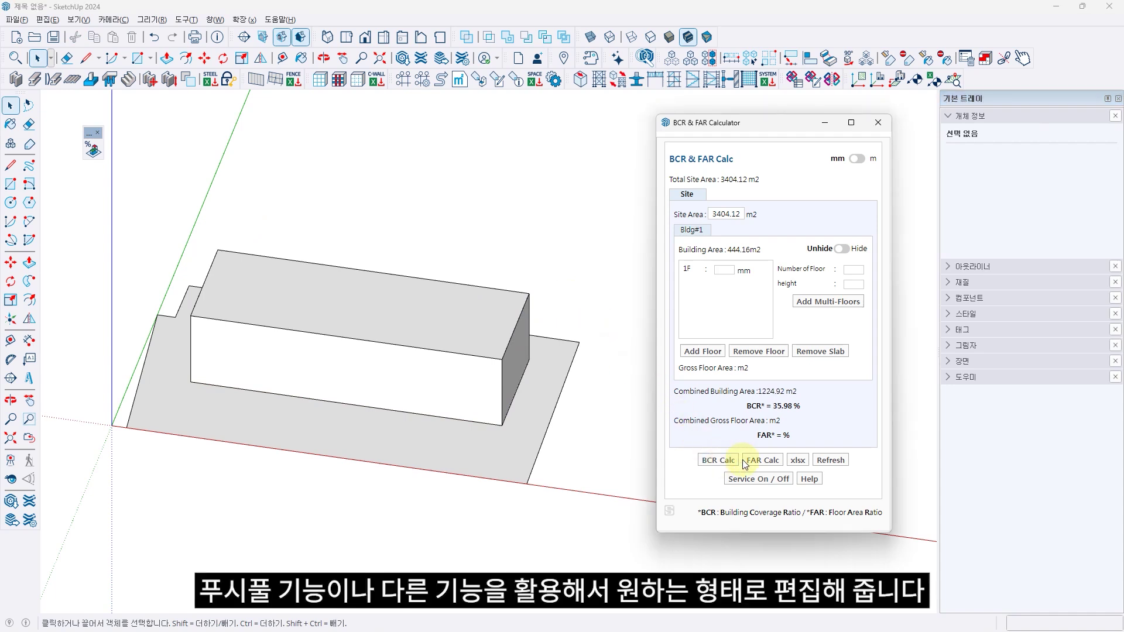
click(840, 462)
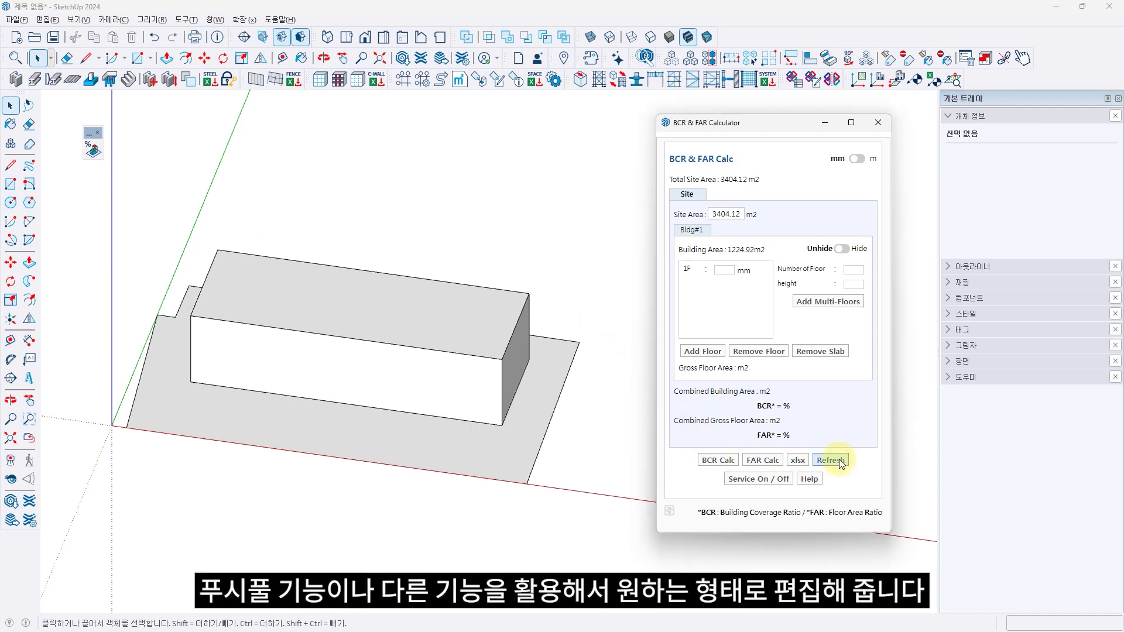
click(718, 461)
- Pull the building's long front face outward toward the site's front edge and recalculate the building coverage ratio
double_click(431, 371)
key(p)
click(436, 381)
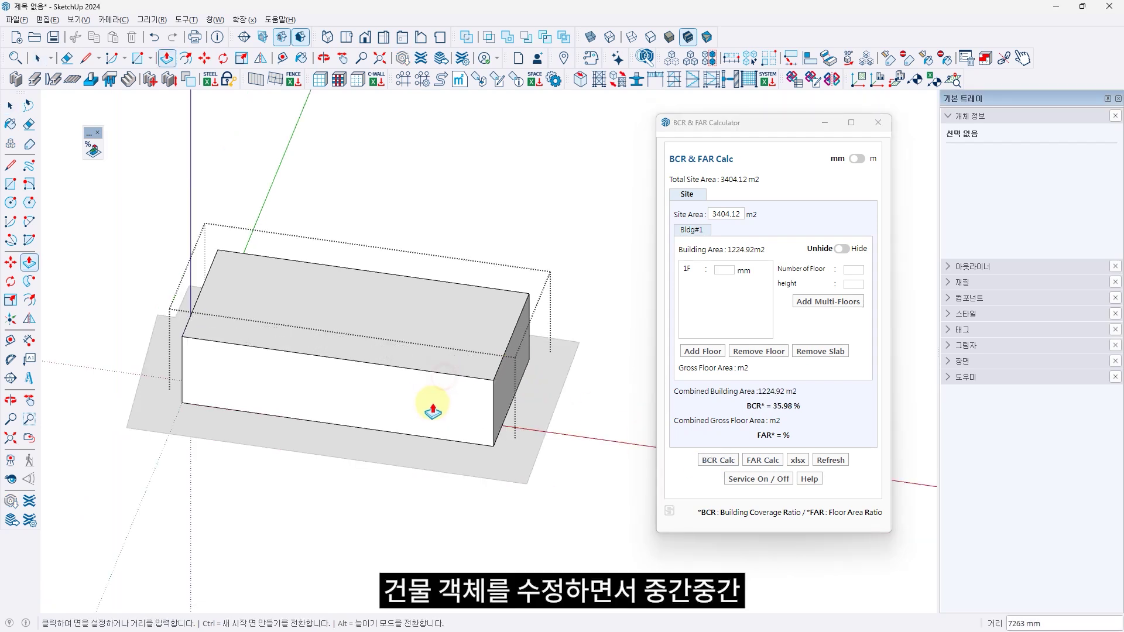
click(431, 416)
key(space)
click(617, 436)
click(715, 458)
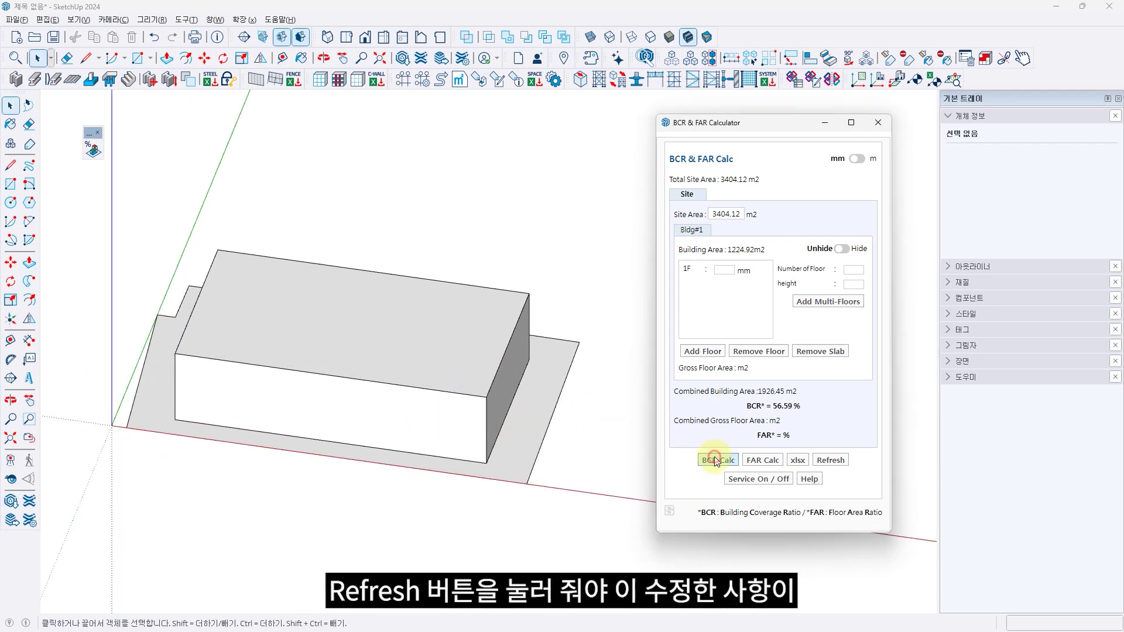
- Refresh the calculator's building data and recalculate the building coverage ratio for the widened building
click(834, 462)
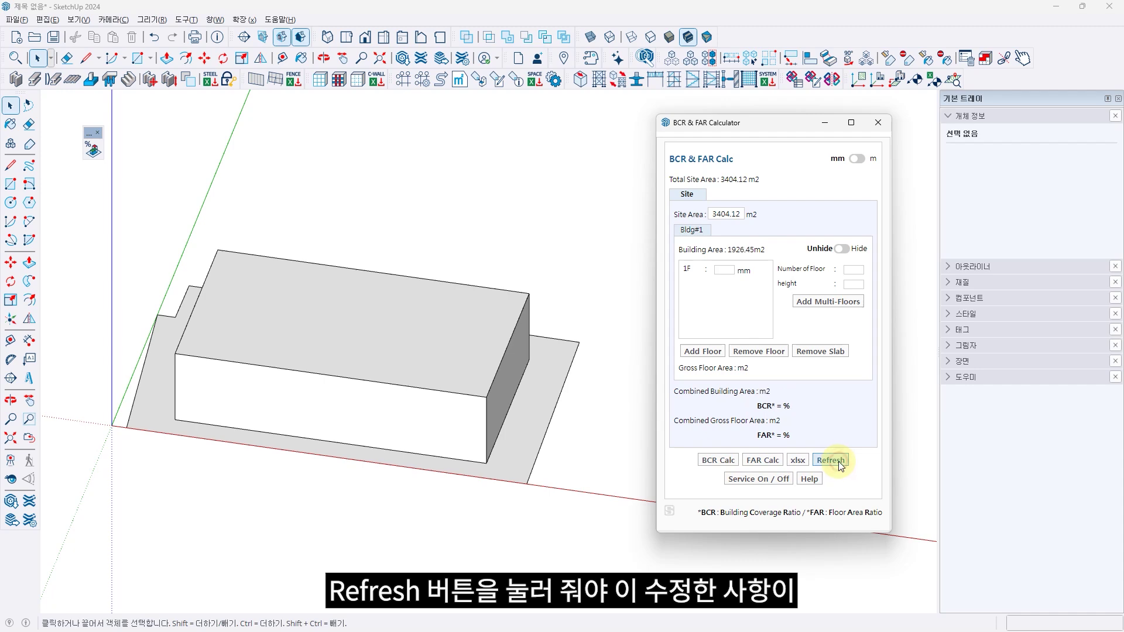
click(732, 462)
- Pull the building's rear long face outward about 1,950 mm, then refresh the calculator and recalculate the building coverage ratio
middle_drag(258, 363, 396, 438)
double_click(393, 438)
key(p)
drag(392, 440, 389, 449)
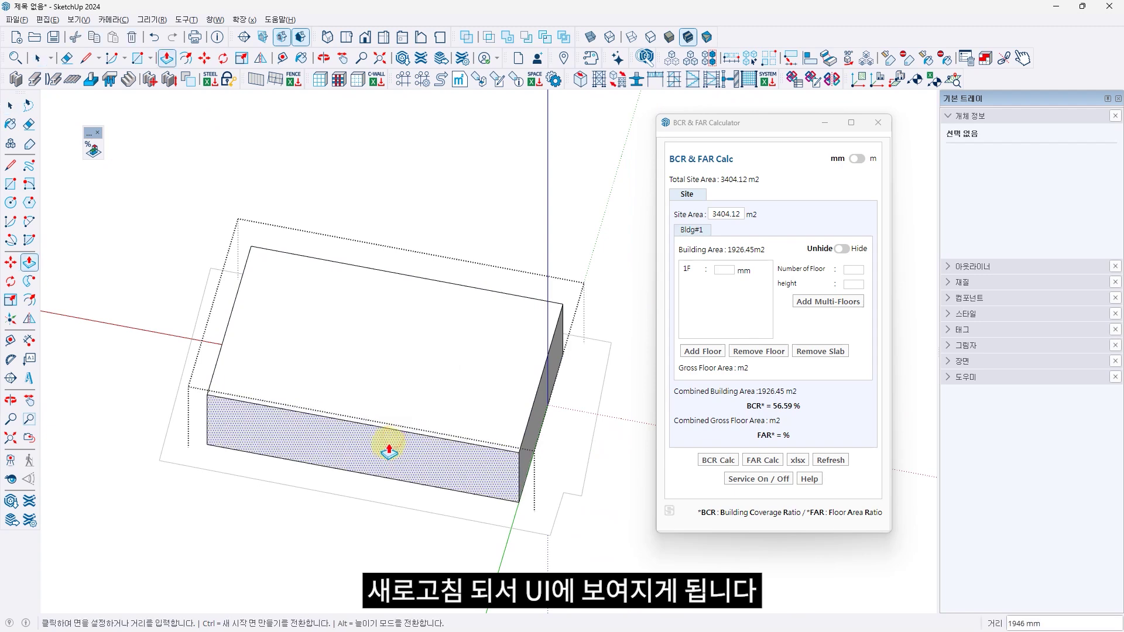
key(space)
click(608, 443)
click(830, 460)
click(719, 461)
- Set the first floor's height to 4000 mm and add a second floor of 4000 mm in the calculator
middle_drag(320, 404, 445, 287)
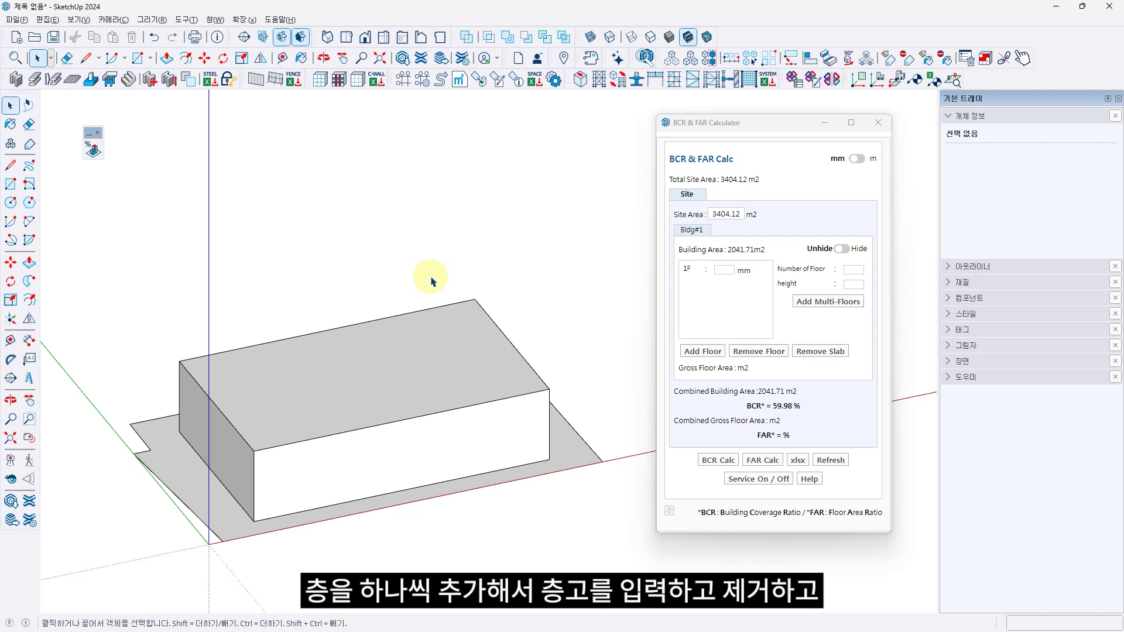
click(724, 270)
text(4000)
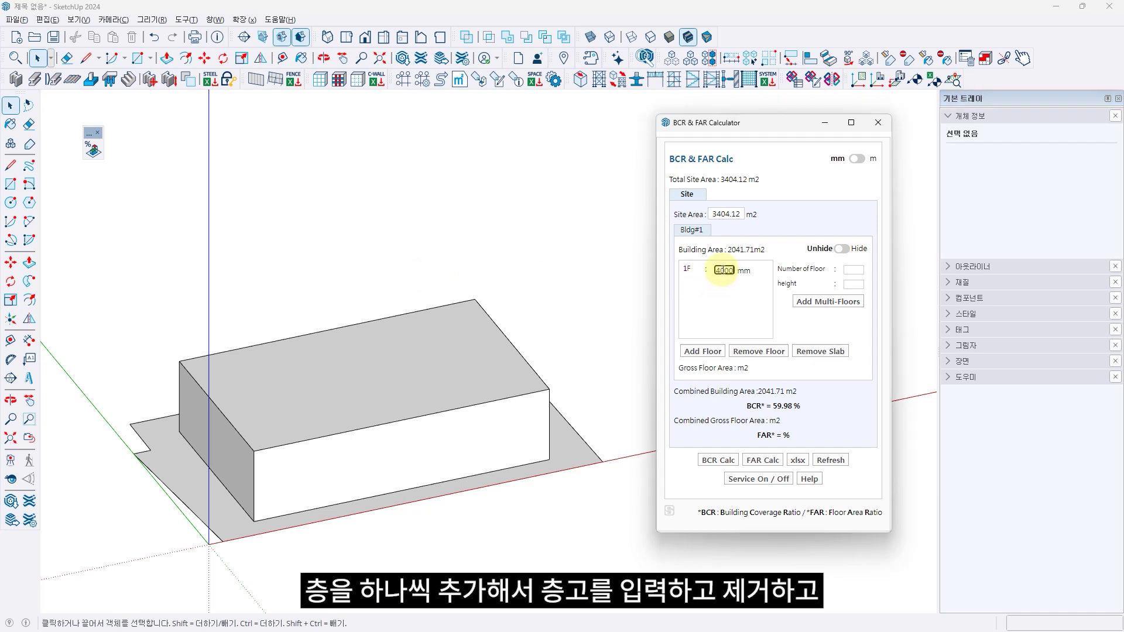
click(731, 296)
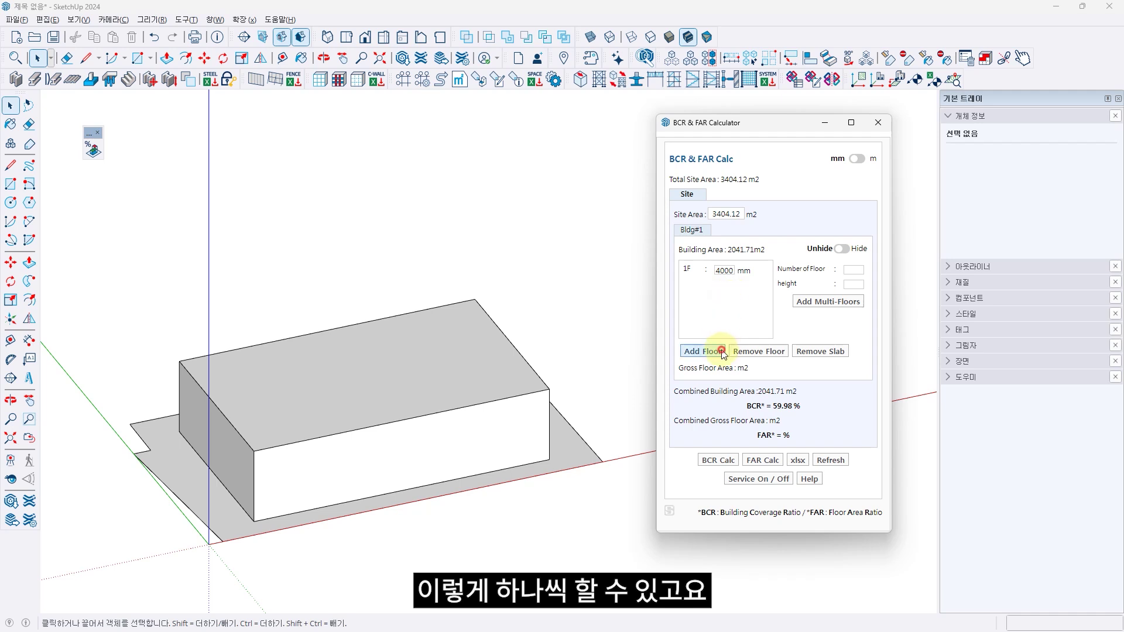
click(706, 351)
click(727, 285)
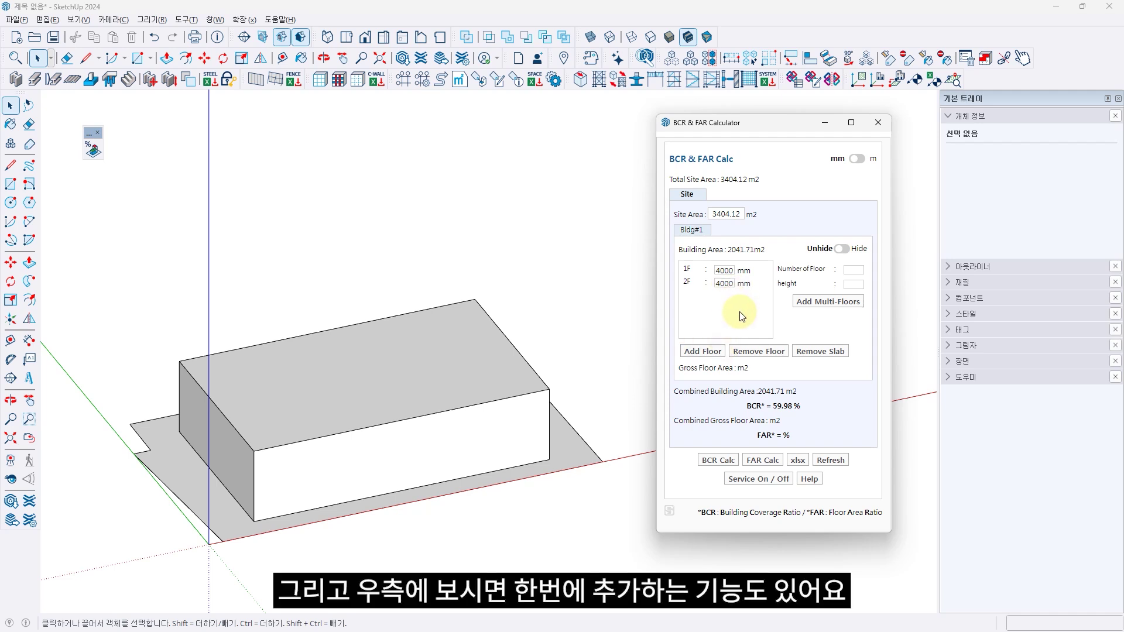
- Add three more floors at once, each with a height of 4000 mm
click(854, 270)
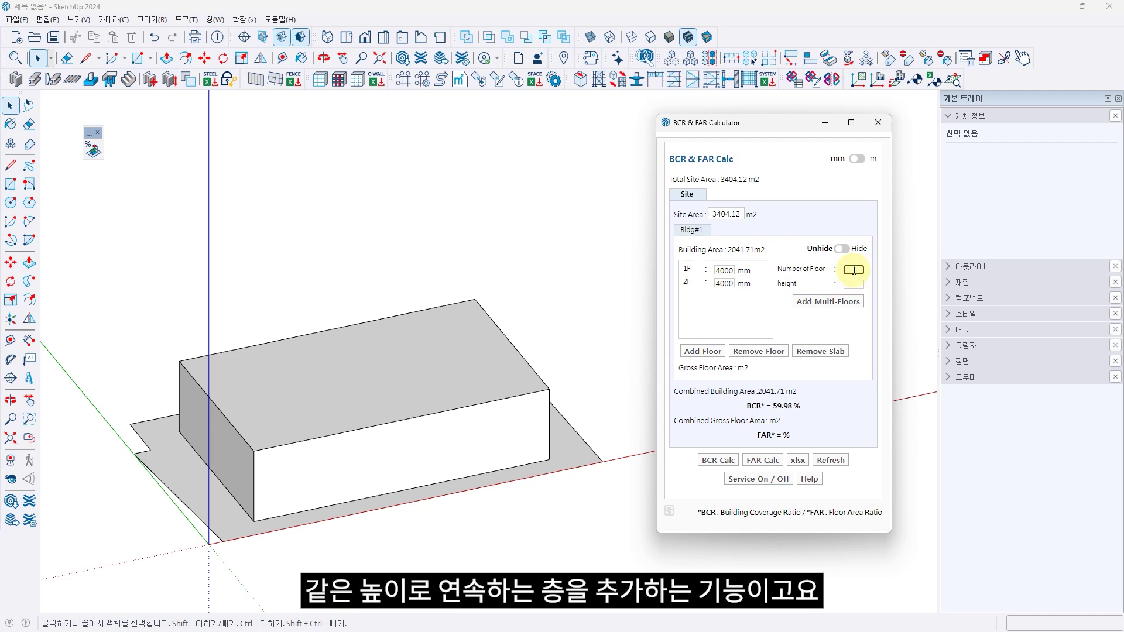
click(855, 283)
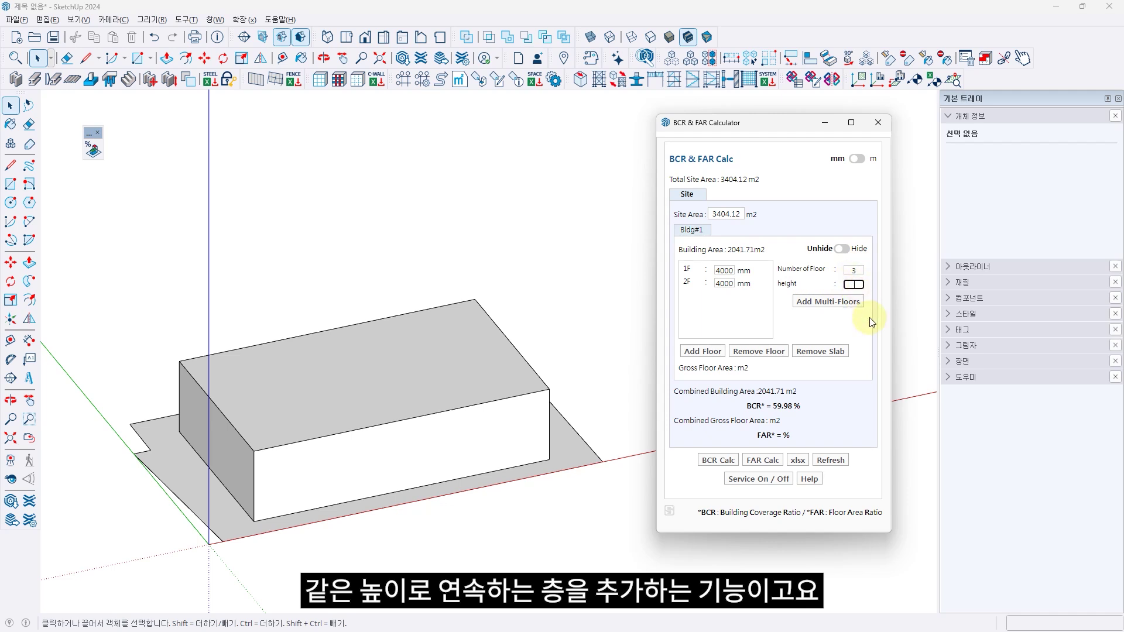
text(4000)
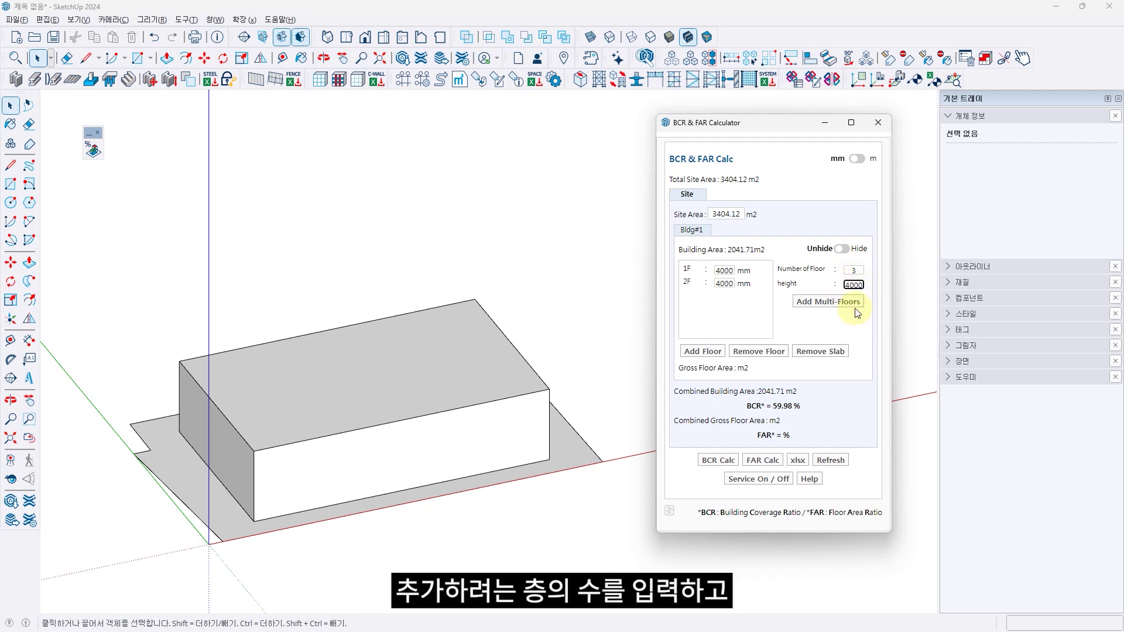
click(854, 310)
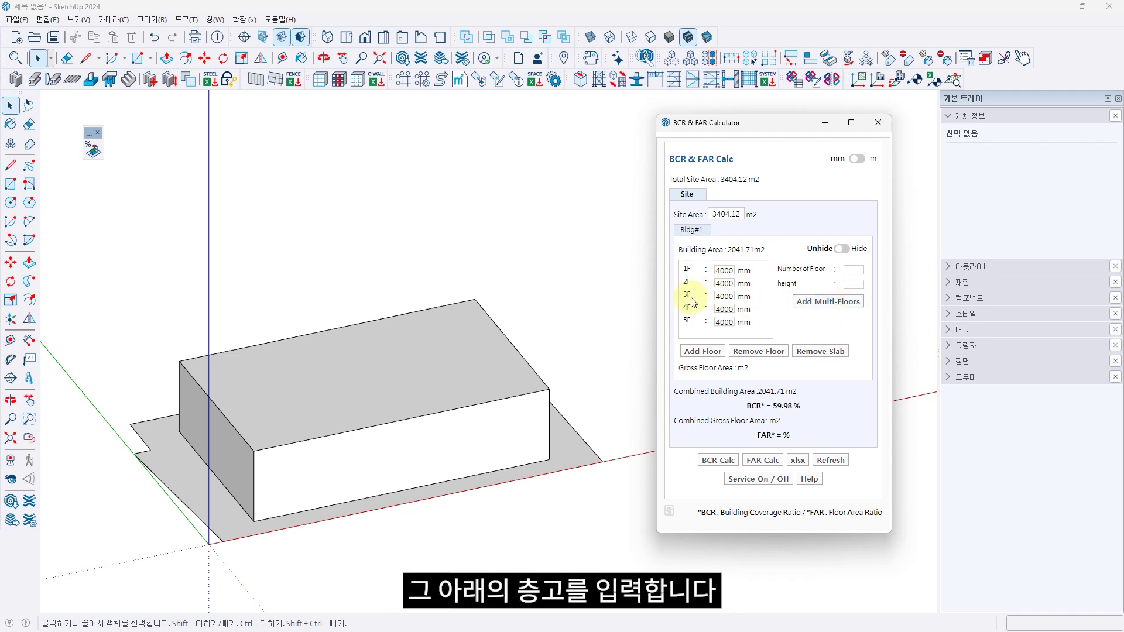
drag(682, 291, 763, 334)
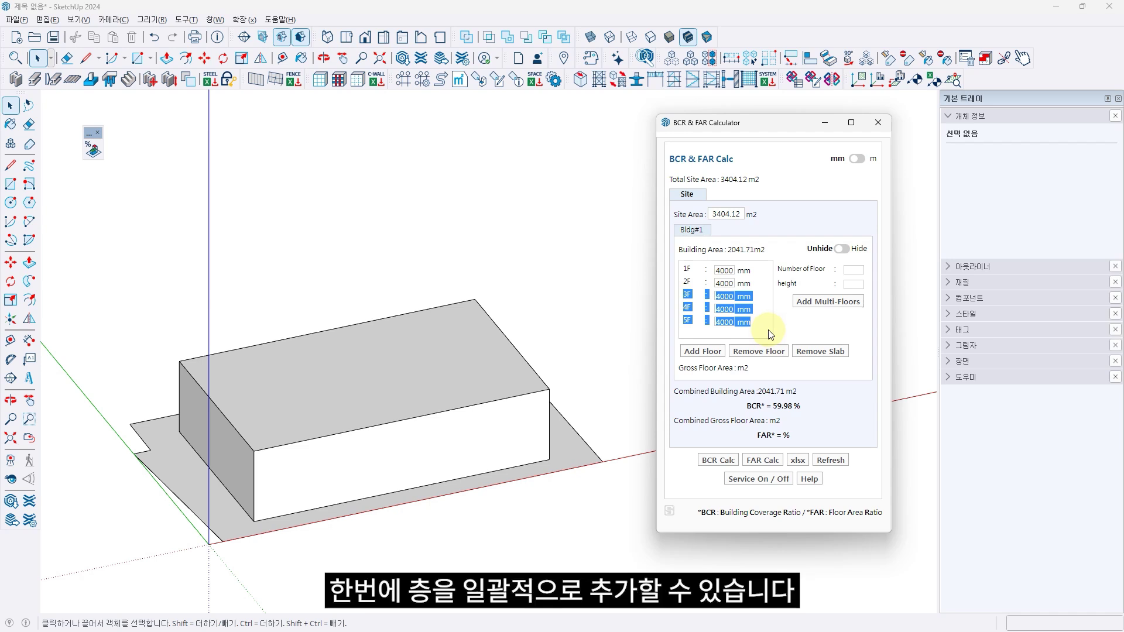
click(771, 334)
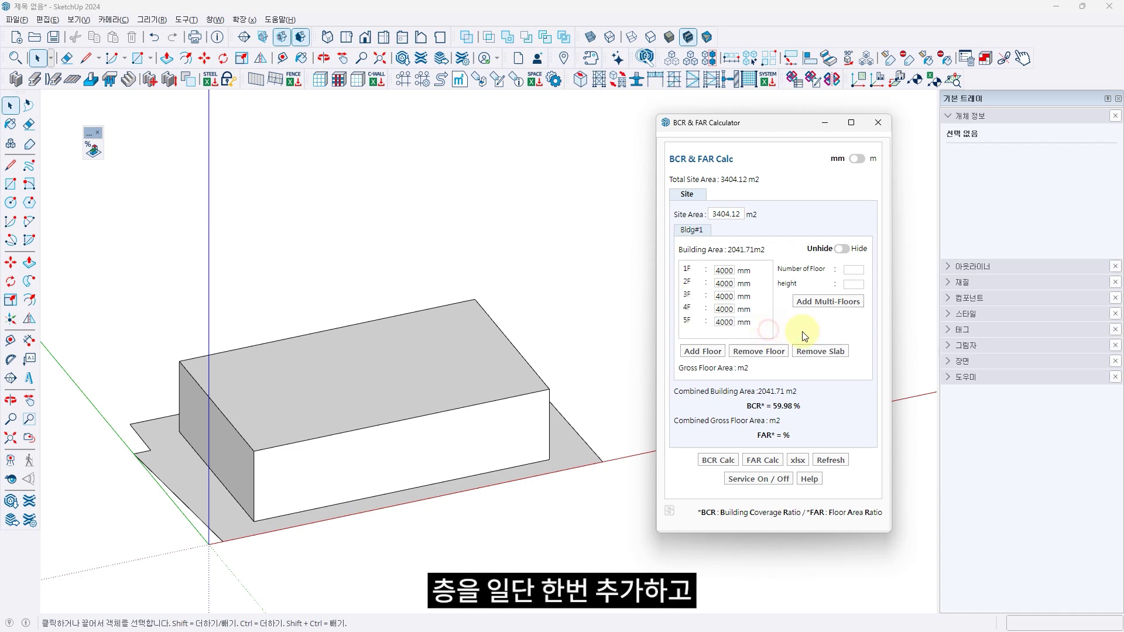
- Calculate the floor area ratio (FAR) and check the result
click(771, 461)
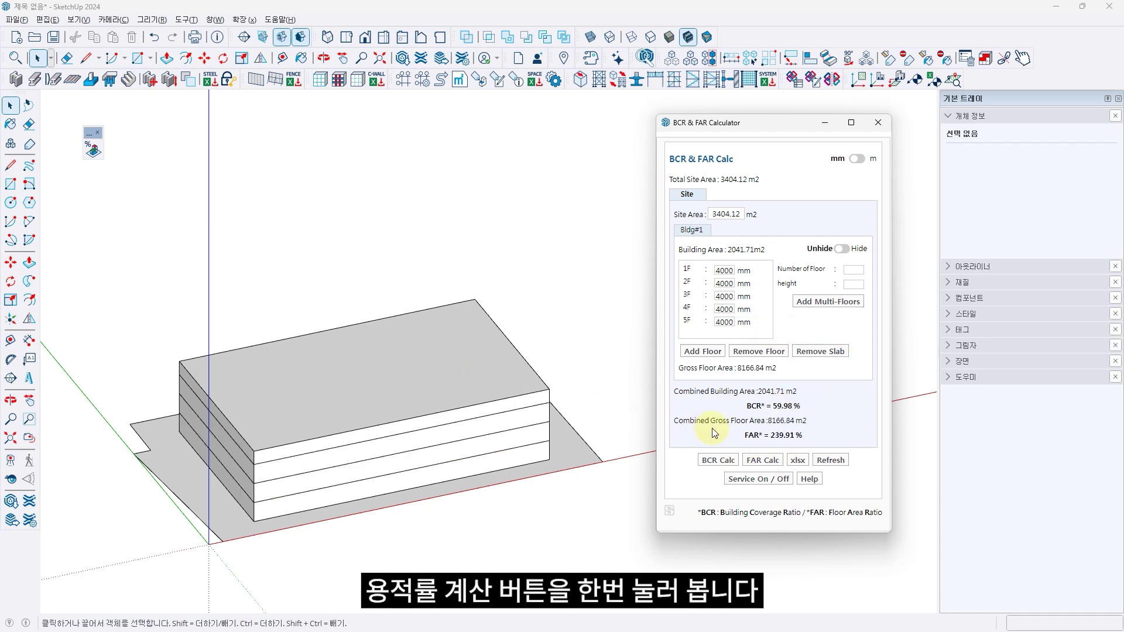
drag(729, 433, 812, 431)
click(812, 431)
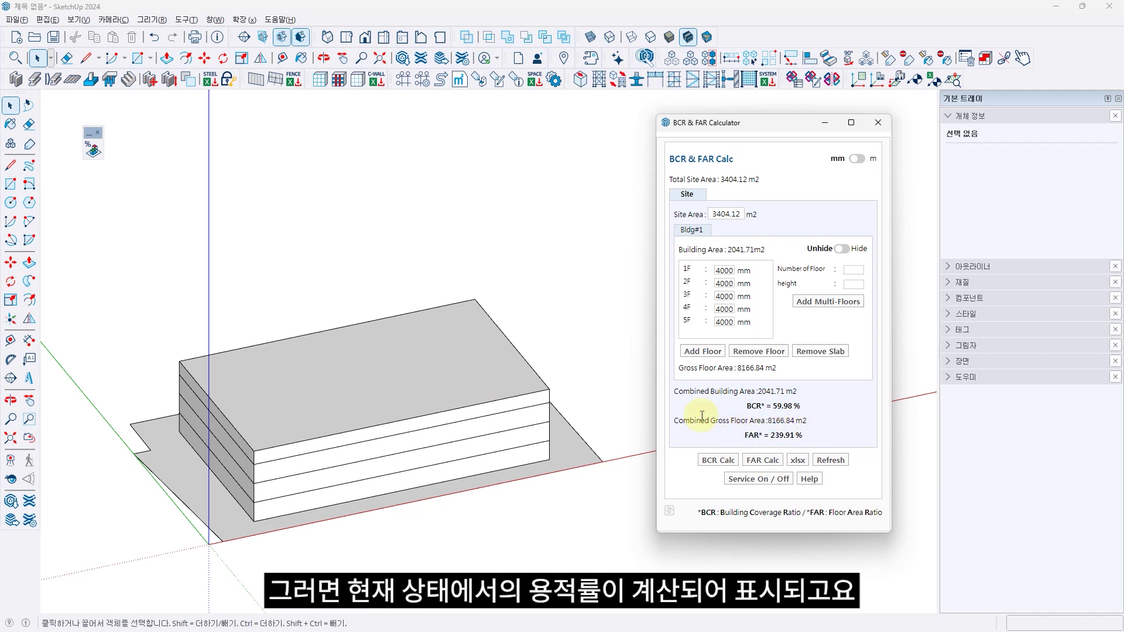
- Edit the building group and pull its roof face up about 14,500 mm
double_click(458, 370)
key(p)
drag(414, 359, 427, 291)
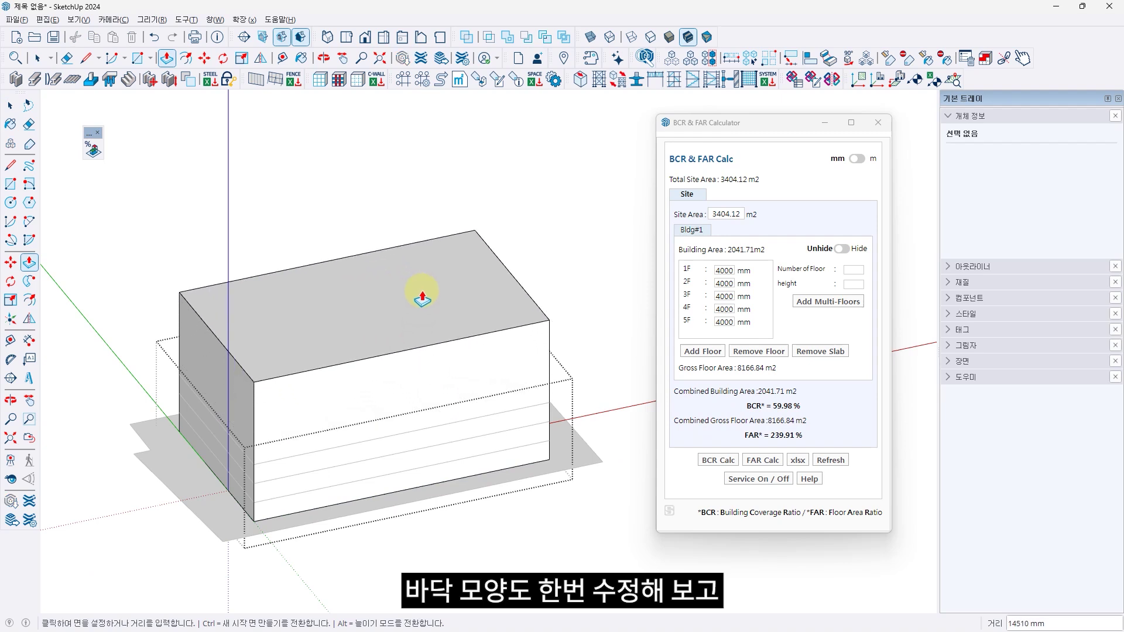
key(space)
click(564, 274)
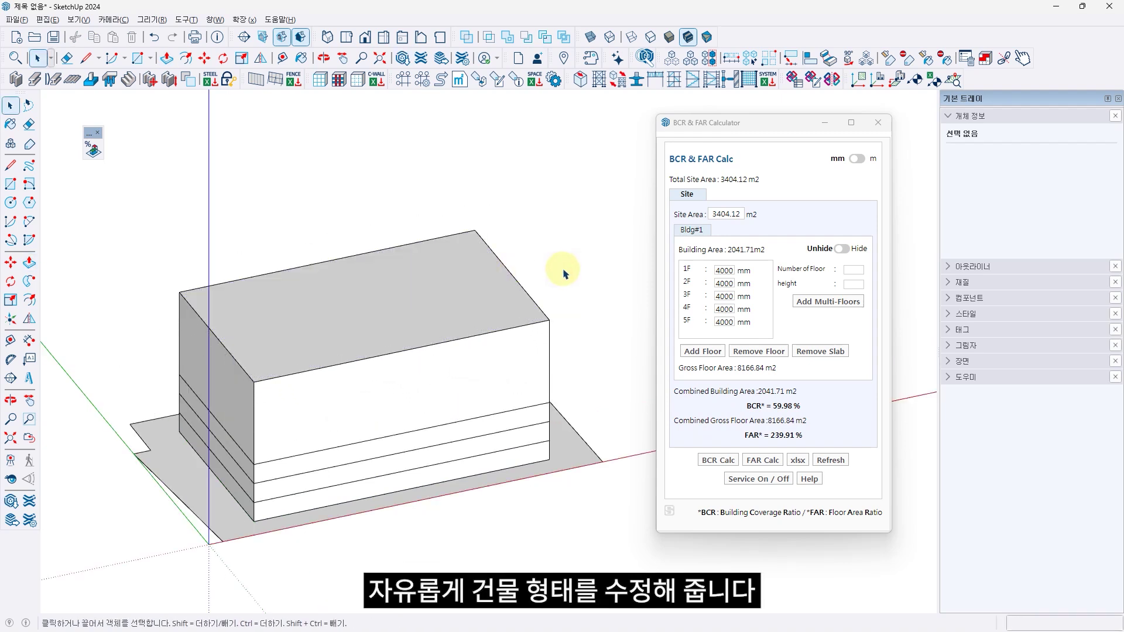
- Refresh the calculator and recalculate both the building coverage ratio and the floor area ratio for the taller building
click(827, 459)
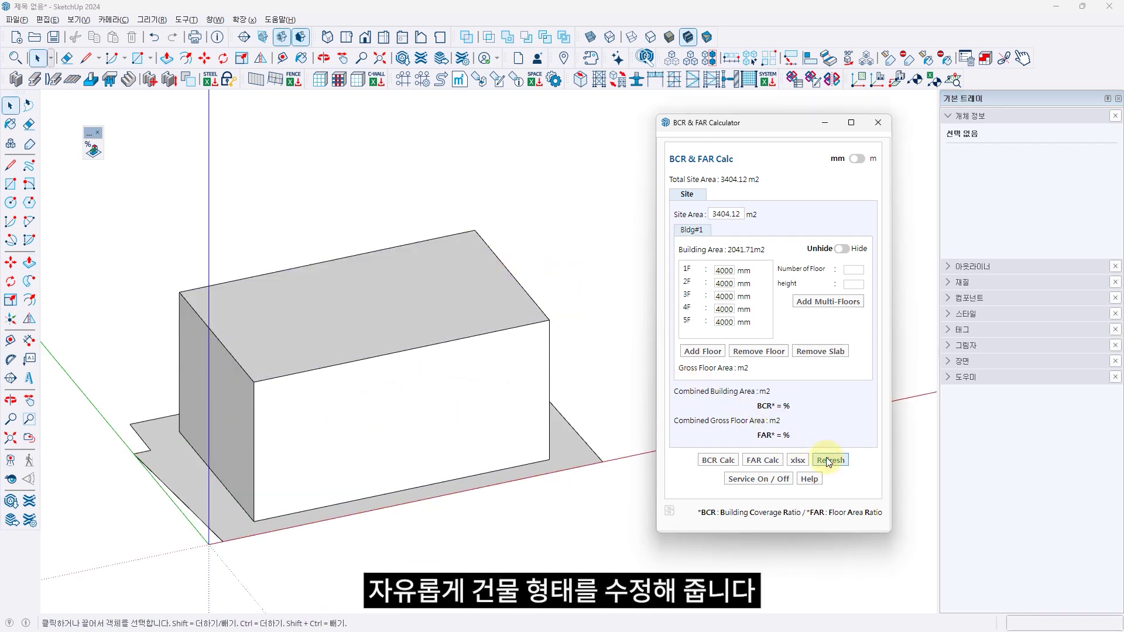
click(718, 460)
click(765, 460)
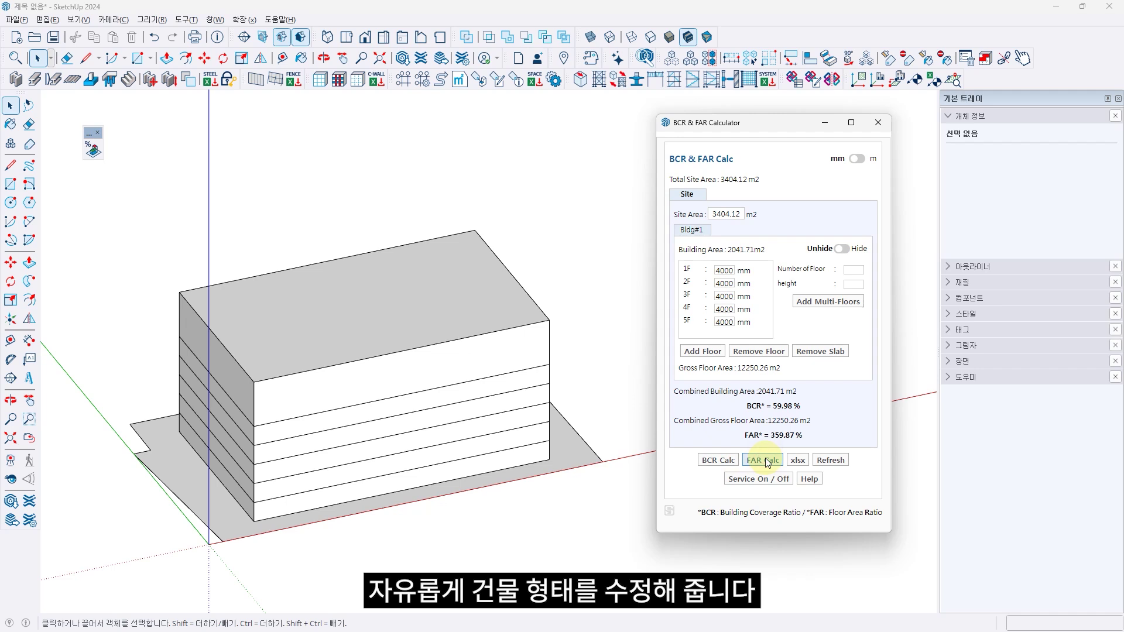
- Add a sixth floor with a height of 4000 mm and recalculate both ratios
click(711, 355)
click(720, 335)
text(4000)
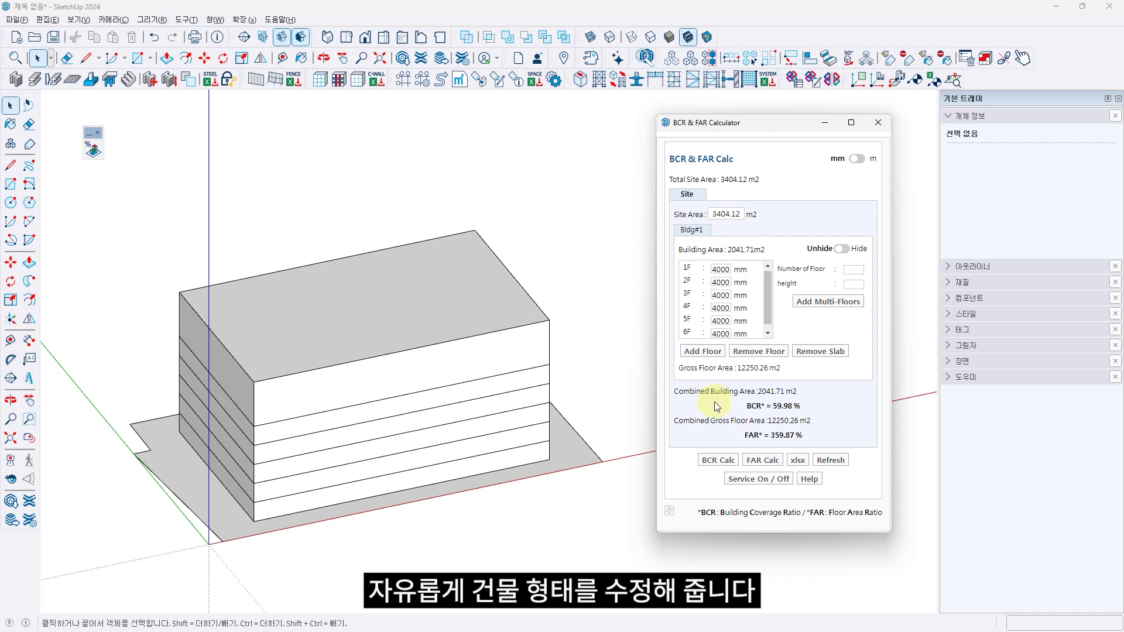
click(724, 462)
click(768, 463)
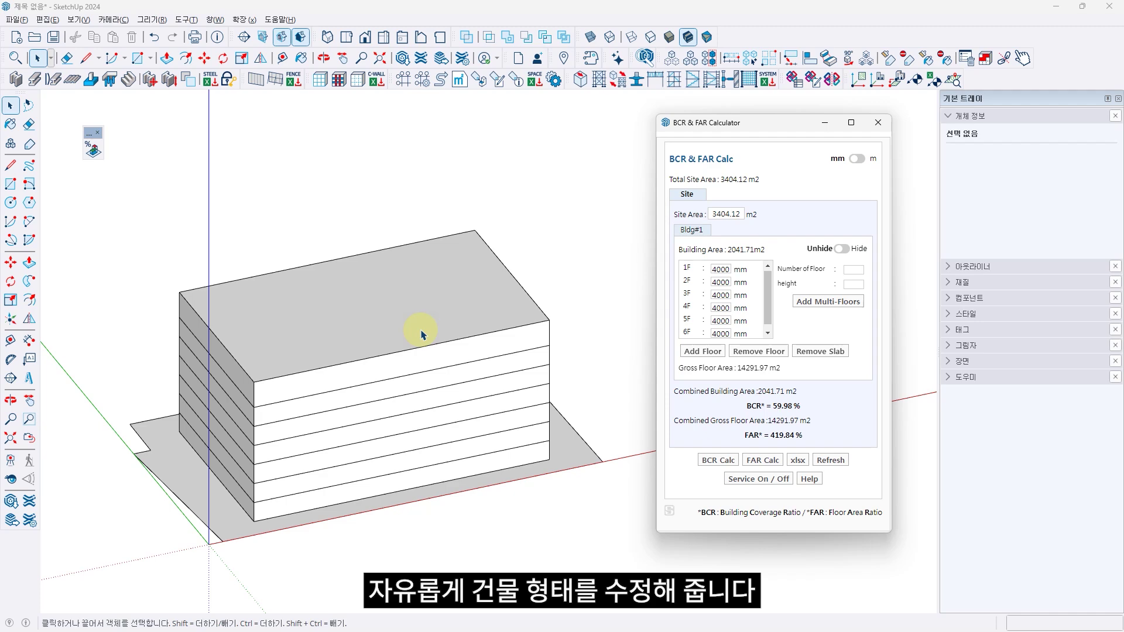
- Push the building's short end face slightly inward and recalculate the building coverage and floor area ratios
middle_click(240, 368)
middle_drag(240, 367, 461, 355)
shift+middle_drag(423, 423, 395, 333)
middle_drag(180, 372, 497, 398)
shift+middle_drag(377, 503, 437, 379)
double_click(437, 379)
key(p)
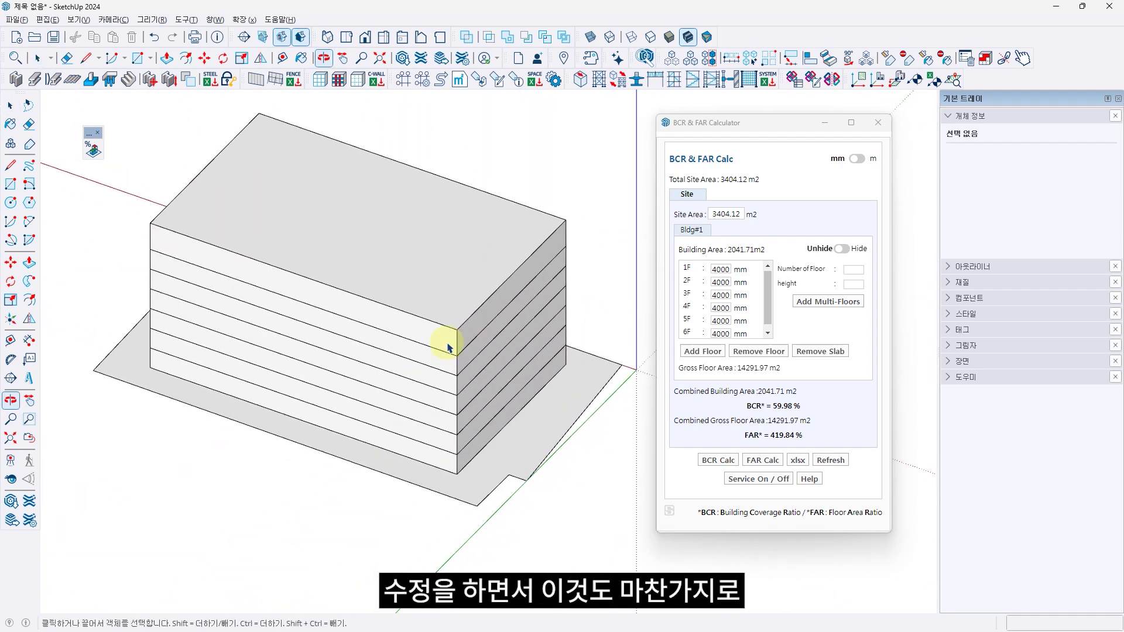
click(501, 333)
click(482, 320)
key(space)
click(640, 397)
click(718, 460)
click(766, 462)
- Pull the building's short end face back outward in small amounts, recalculating the building coverage ratio after each change
double_click(515, 243)
click(565, 468)
click(715, 460)
double_click(494, 277)
drag(494, 277, 521, 286)
click(714, 461)
- Push the short end face slightly inward to bring building coverage just under 60% and recalculate the floor area ratio
double_click(467, 328)
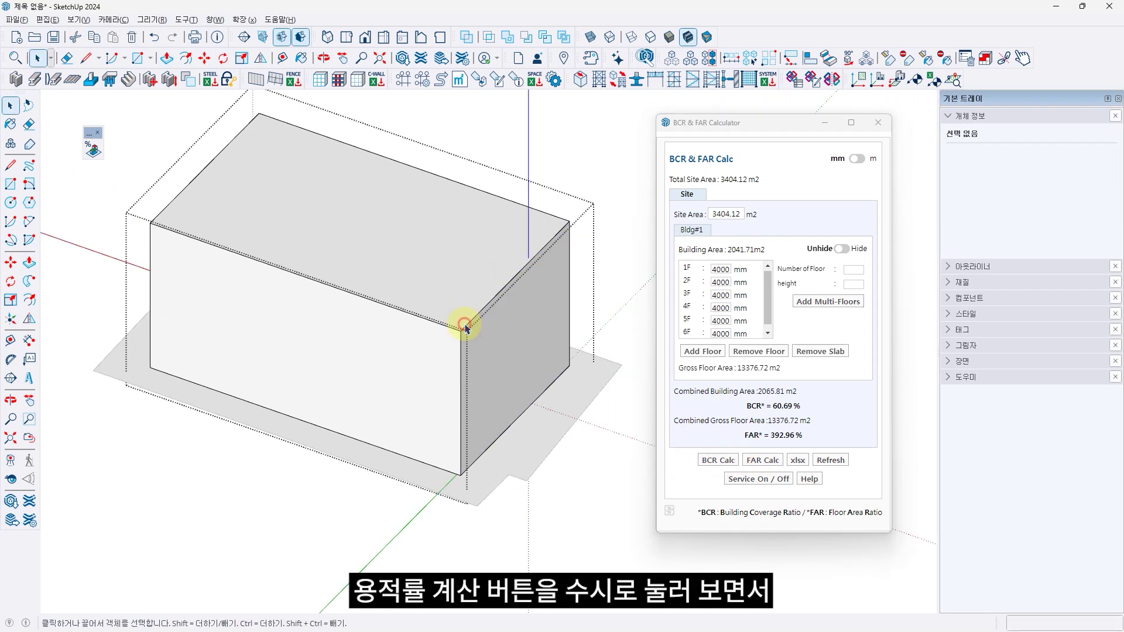
drag(467, 327, 456, 325)
click(592, 324)
click(763, 460)
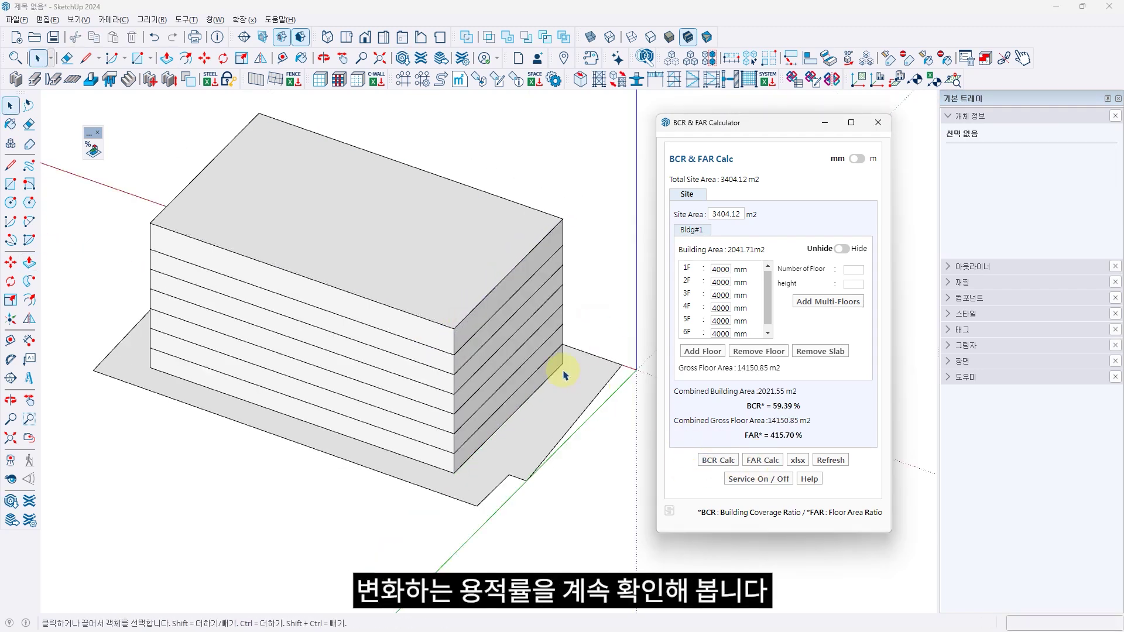
- Inside the building group, draw a rectangle on the roof against the middle of its short end edge
double_click(469, 266)
key(r)
click(479, 304)
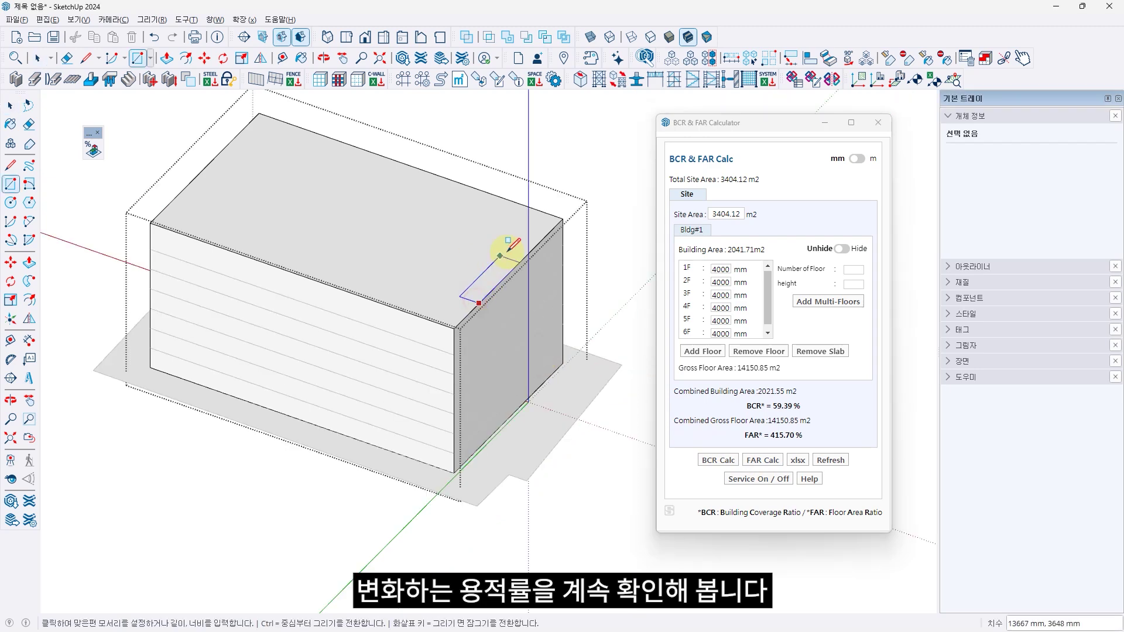
click(514, 232)
key(space)
- Push the roof rectangle down to the top of the second floor to cut a recess, then recalculate the floor area ratio
click(517, 254)
middle_drag(517, 254, 337, 313)
key(p)
click(336, 313)
click(353, 362)
key(space)
click(762, 460)
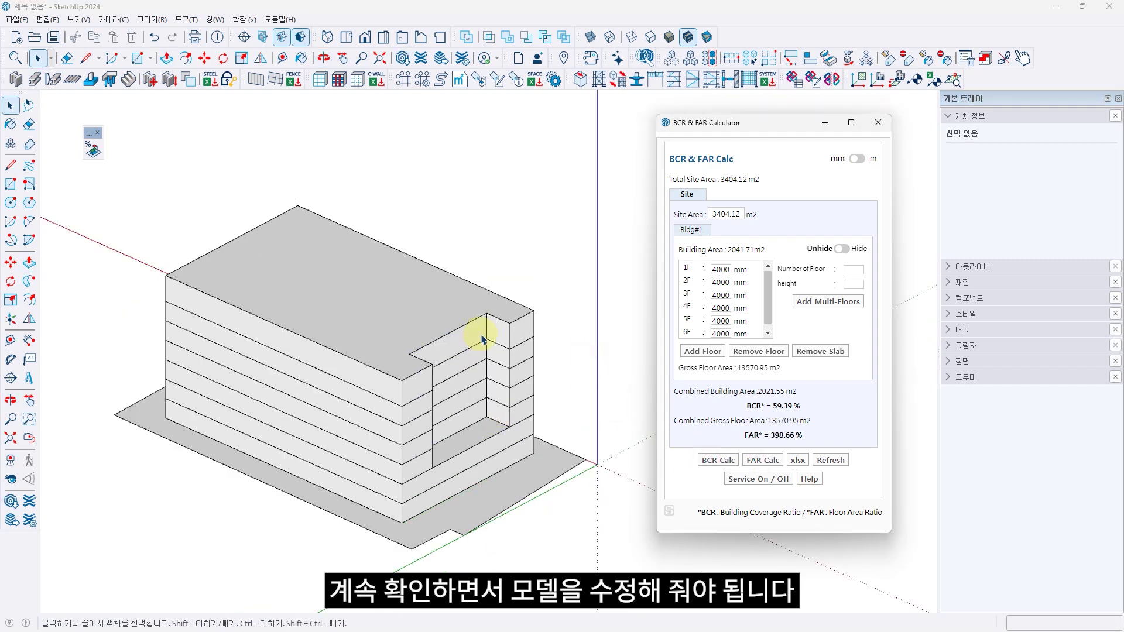
- Inspect the recessed building, and temporarily hide its mass to view only the floor slabs
key(o)
drag(509, 394, 511, 344)
drag(221, 344, 326, 351)
key(space)
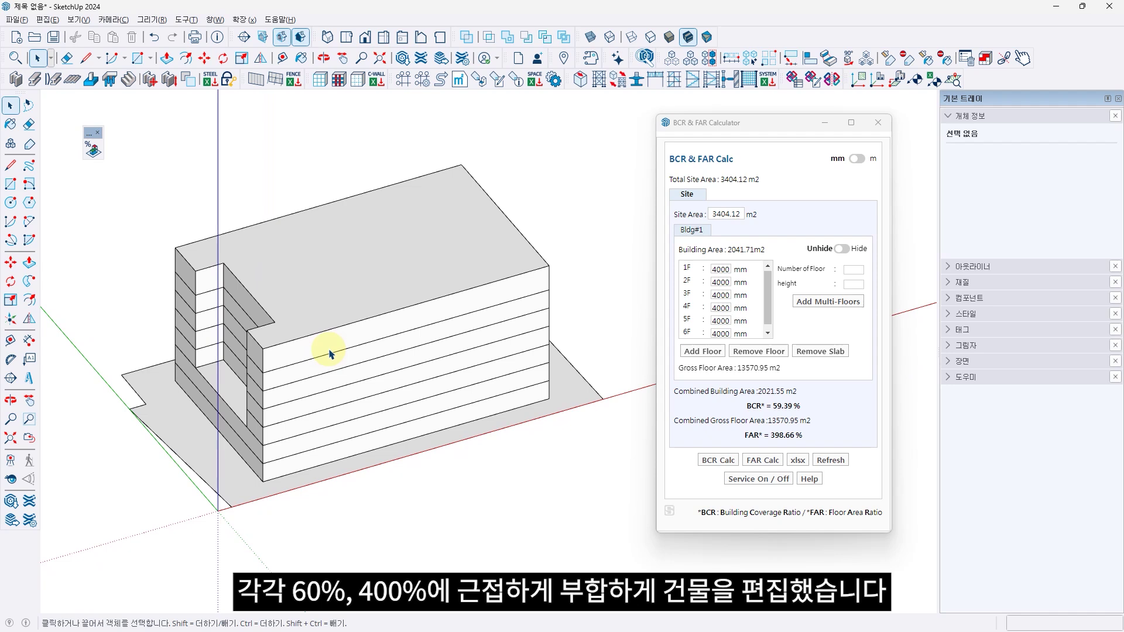
click(382, 300)
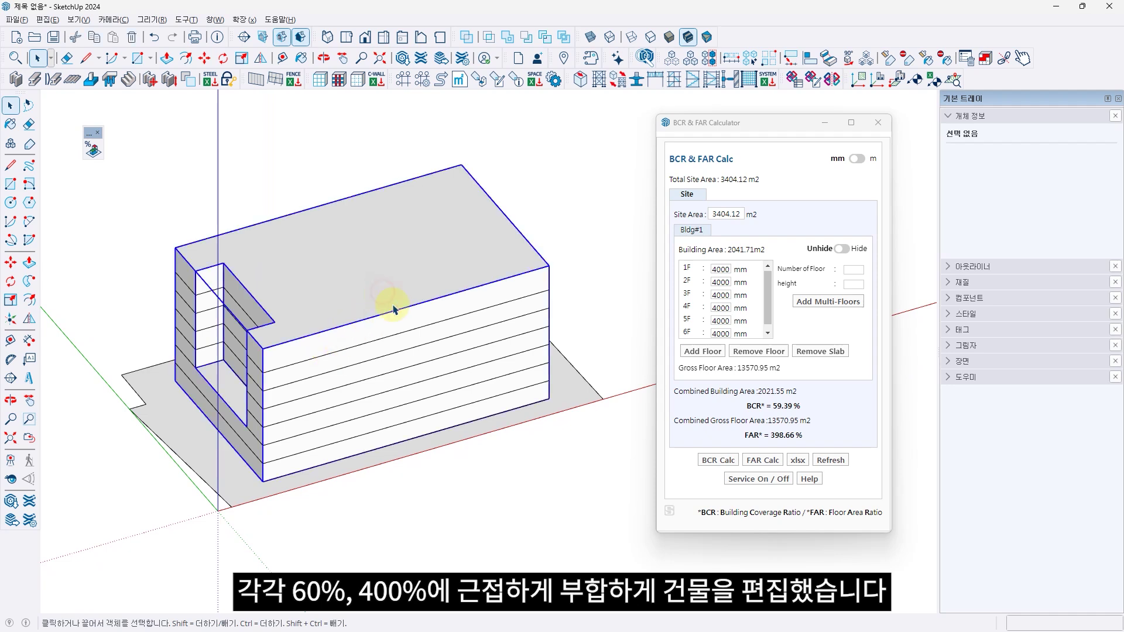
click(486, 444)
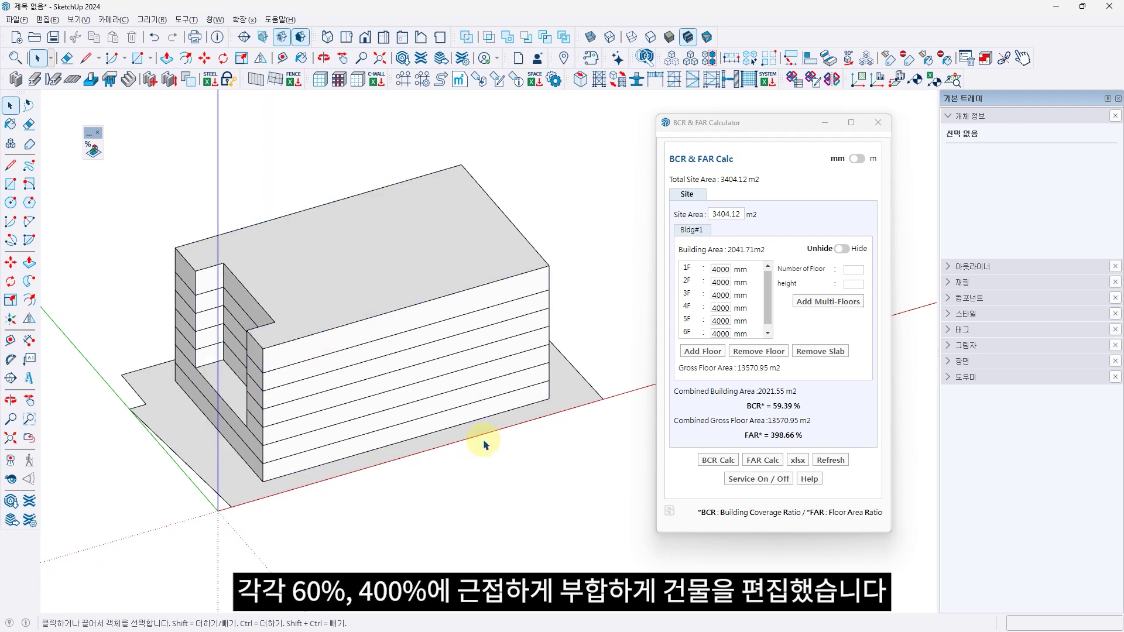
click(843, 249)
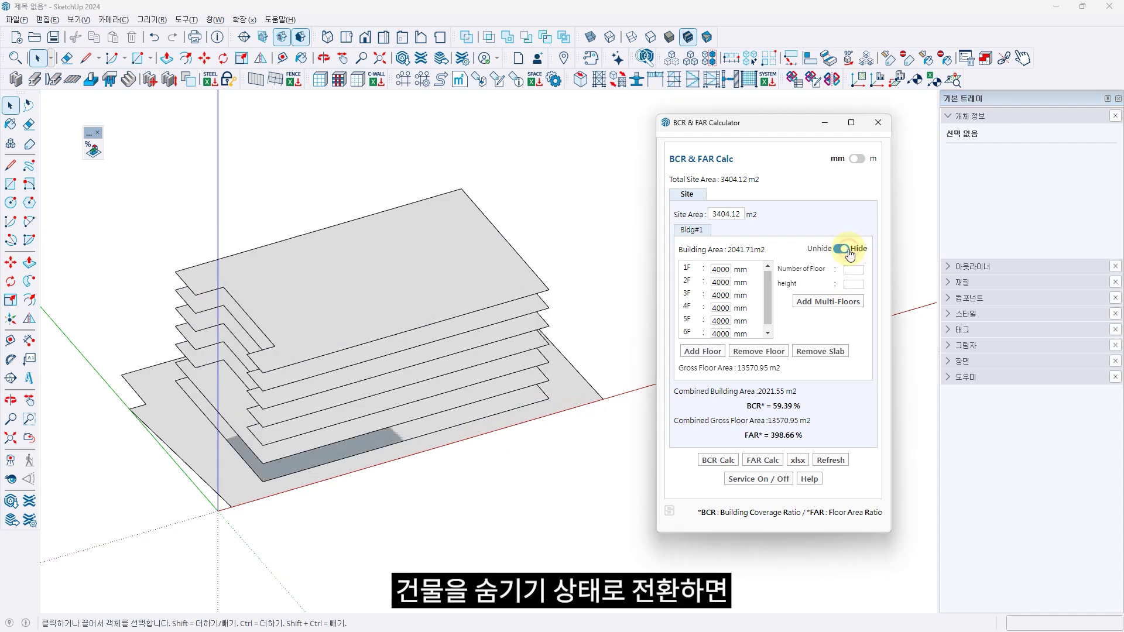
click(846, 250)
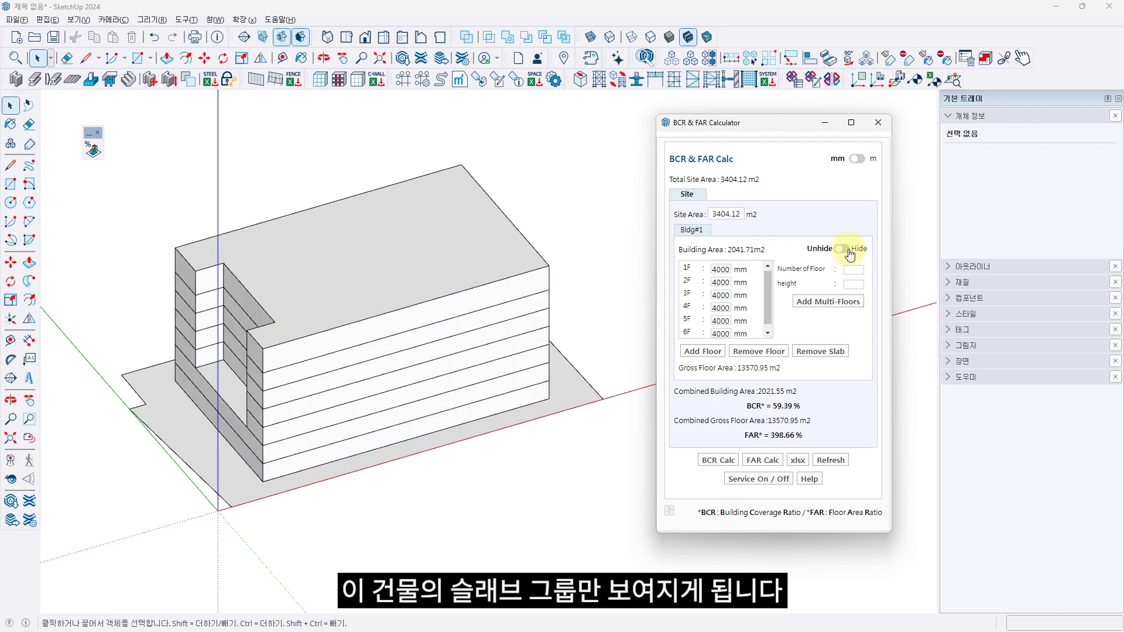
- Hide the building mass, open the slab group and check the areas of individual floor slabs in the entity info
click(845, 249)
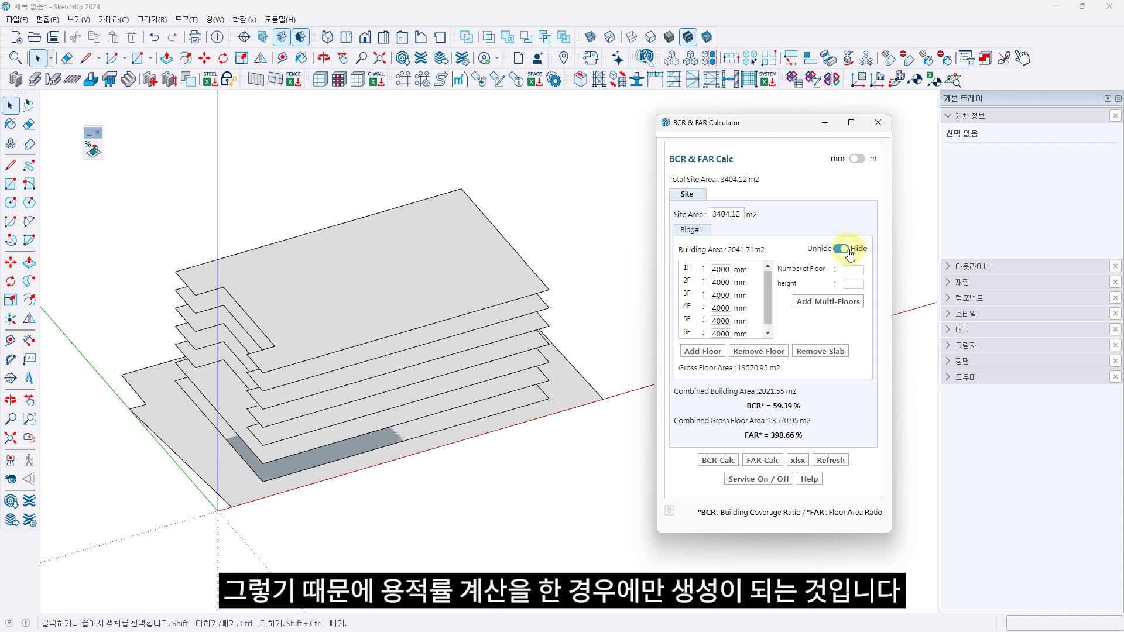
click(428, 292)
double_click(427, 292)
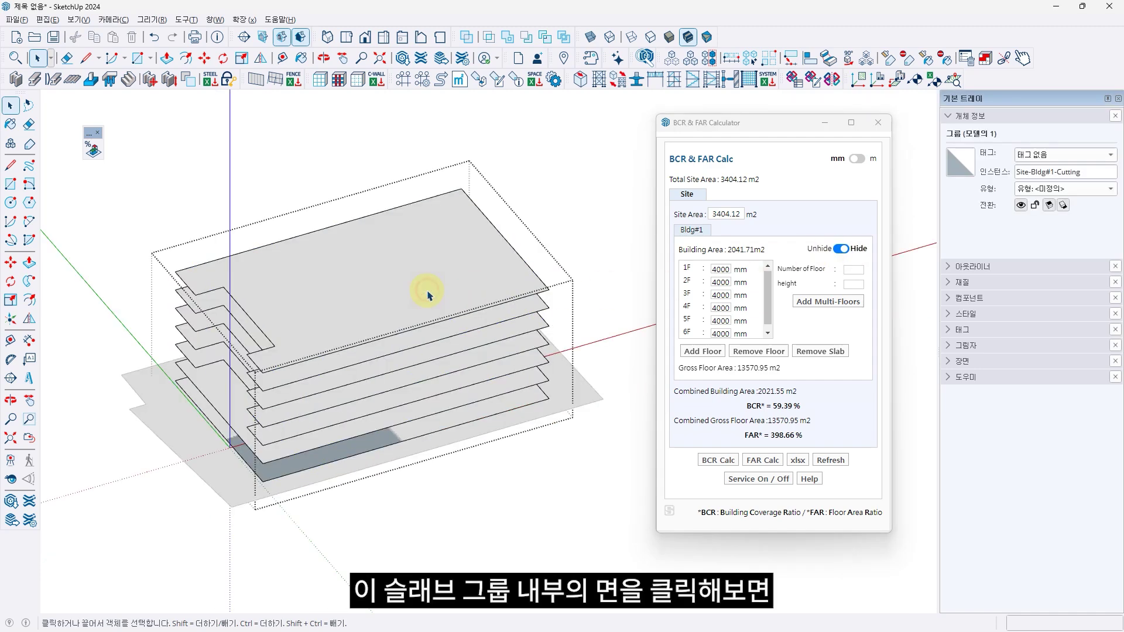
click(332, 293)
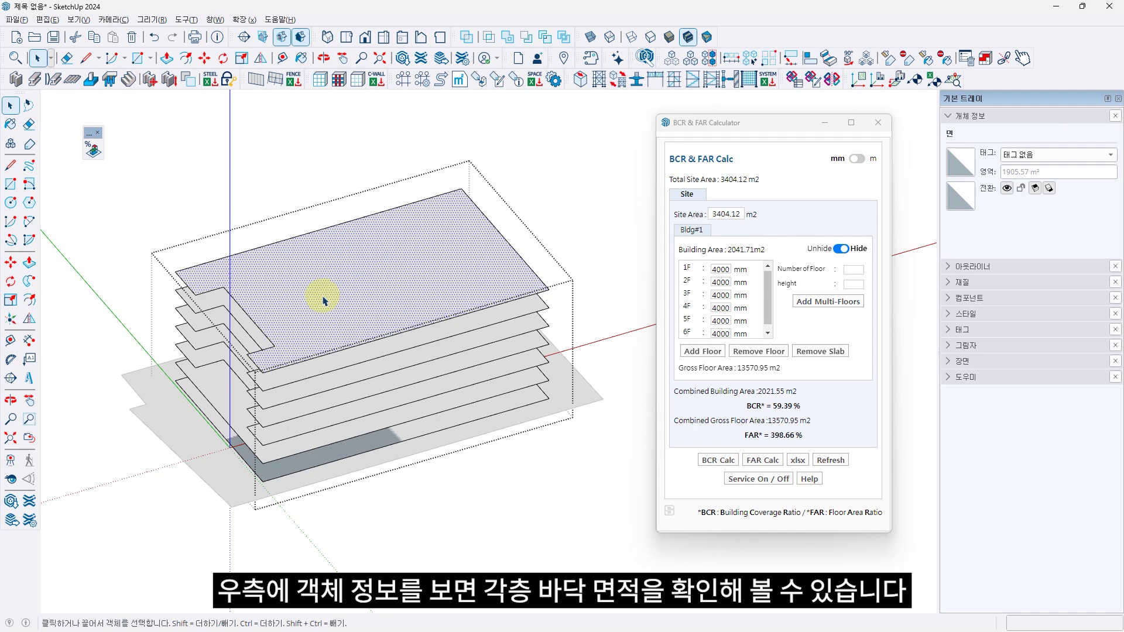
click(255, 334)
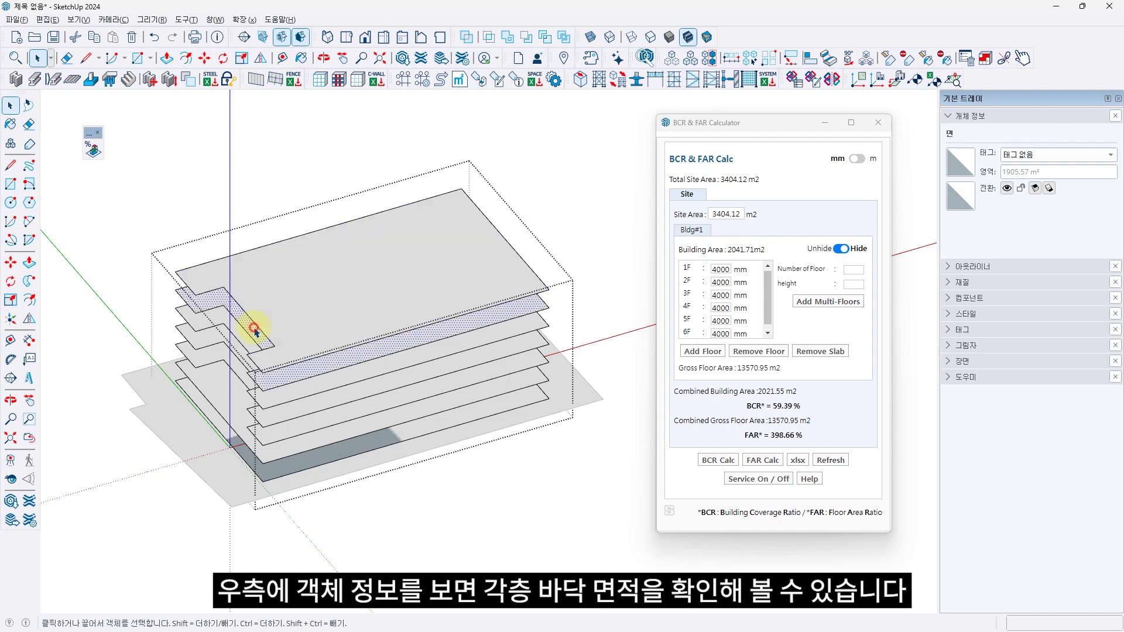
click(238, 401)
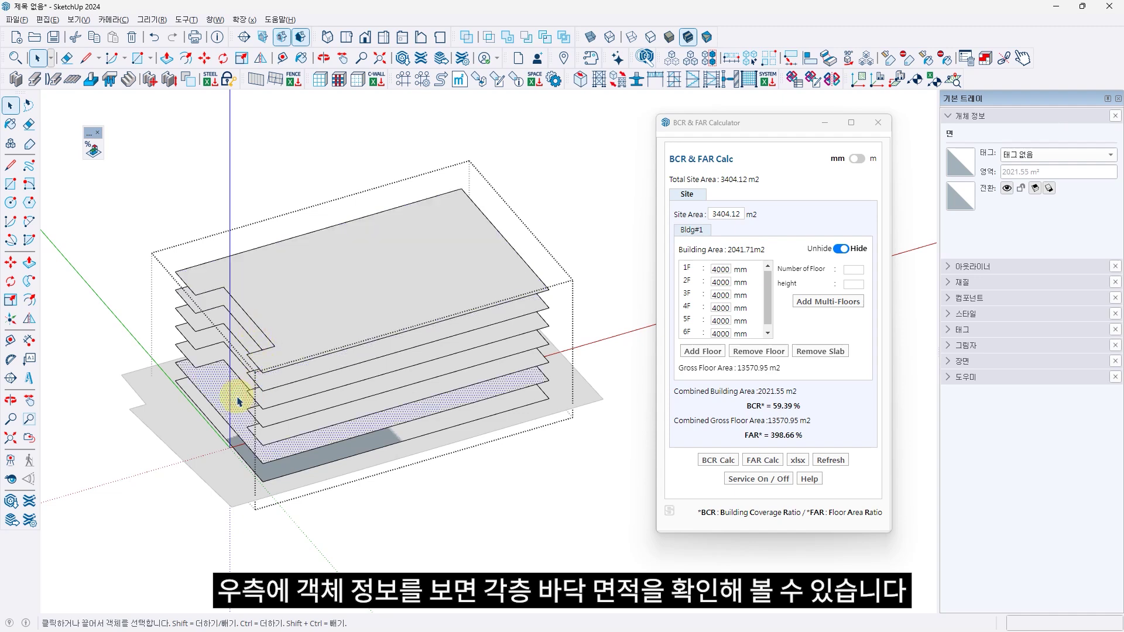
click(219, 421)
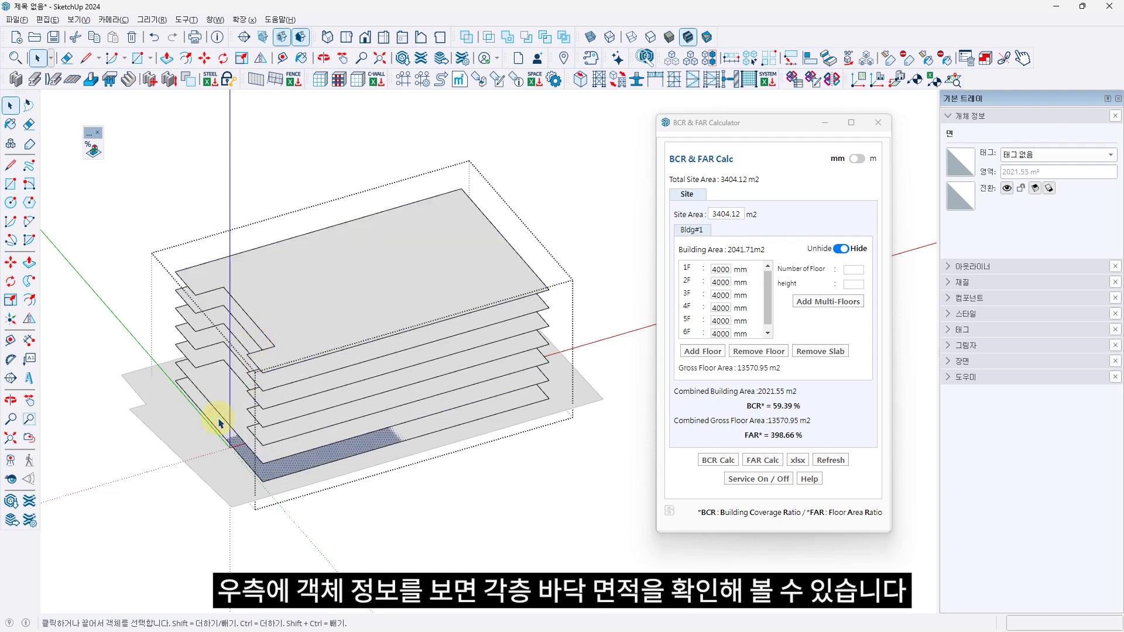
click(472, 514)
- Show the building mass again, export the calculated areas and ratios to Excel and review the exported table
click(842, 250)
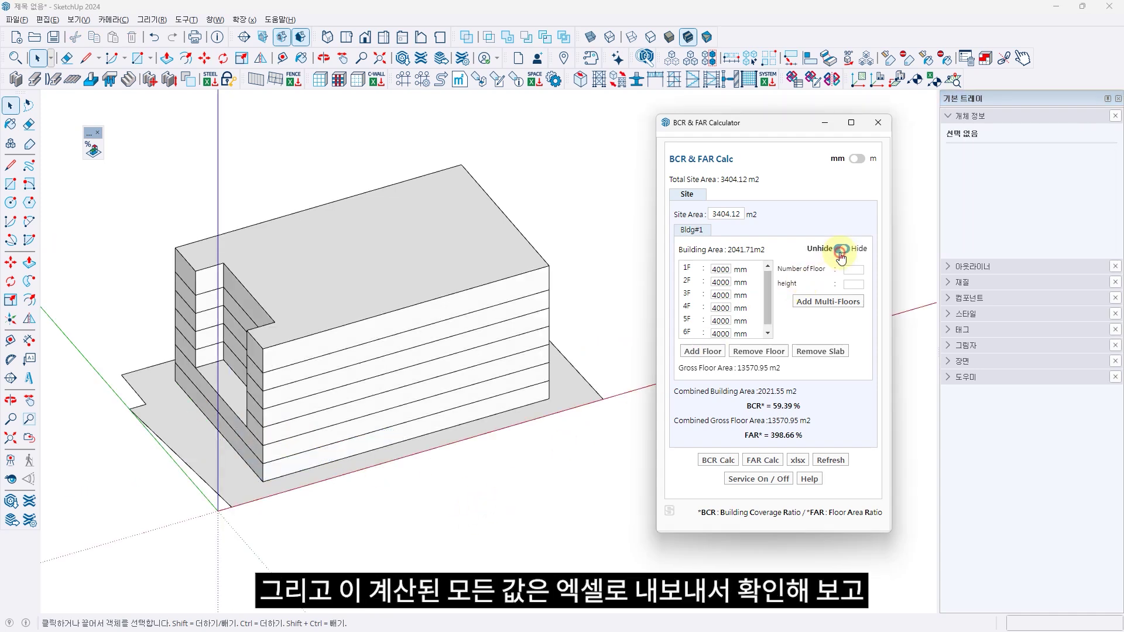
click(843, 250)
click(842, 250)
click(799, 461)
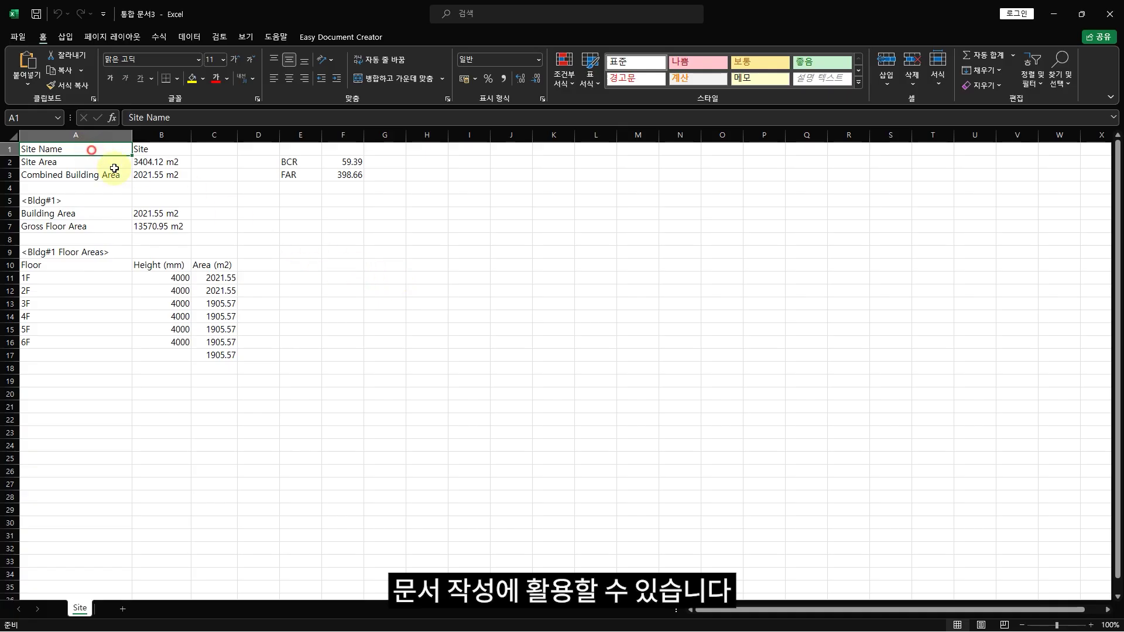
drag(90, 150, 354, 354)
click(462, 352)
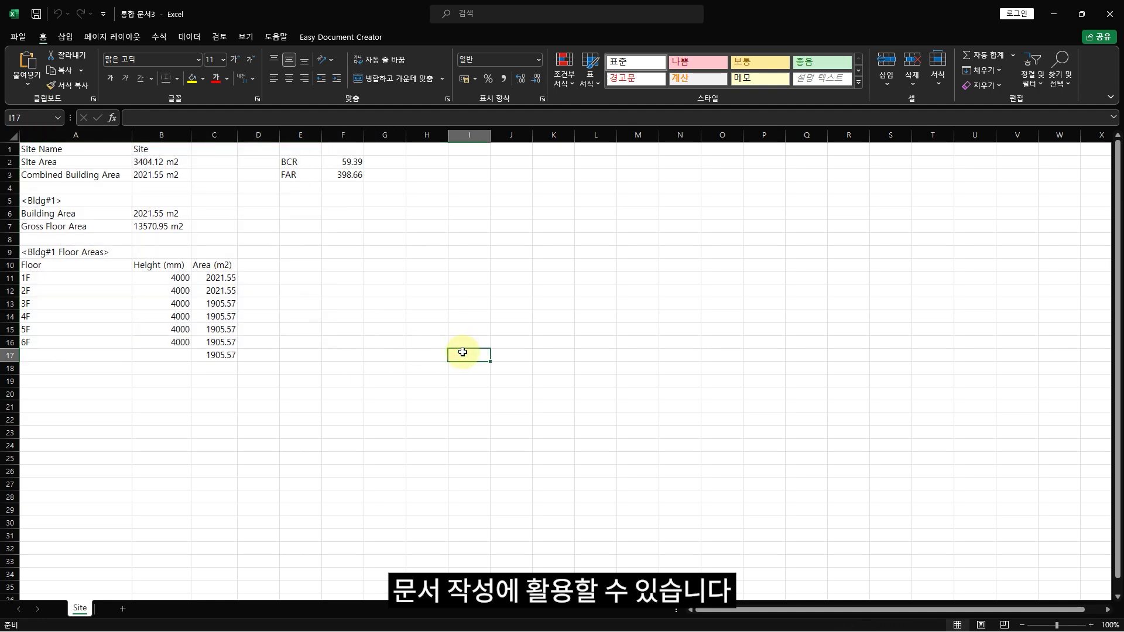